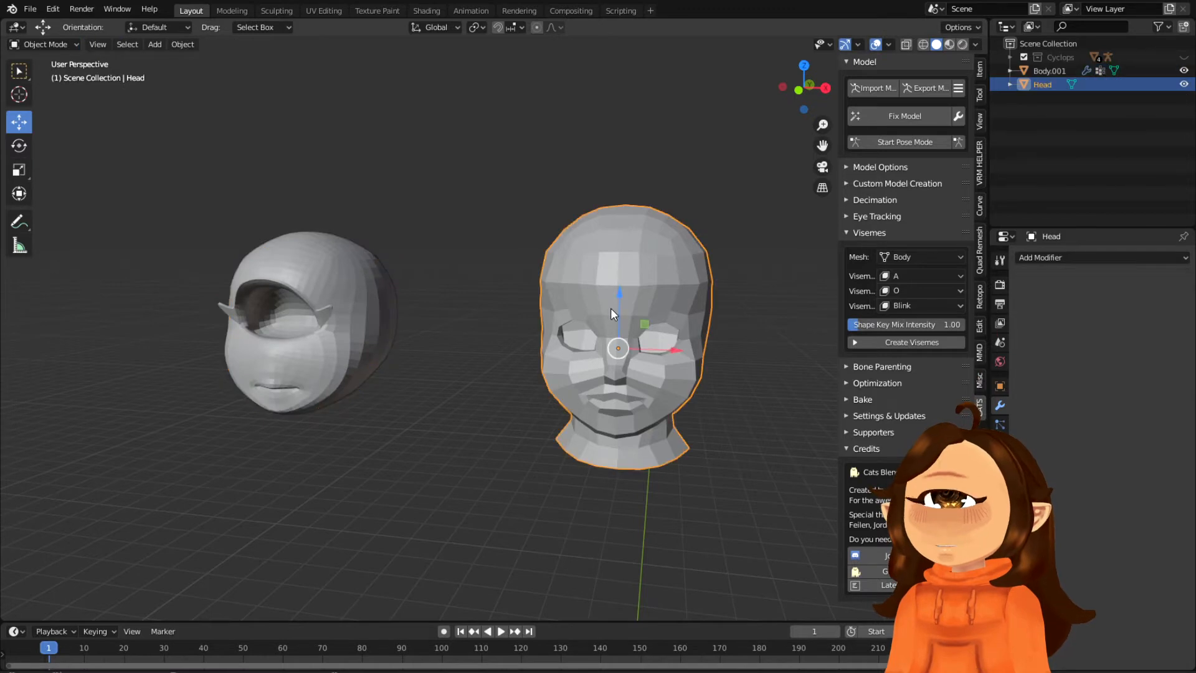
Select the one-eyed head and apply smooth shading to it.
scroll(639, 369, "up", 1)
middle_click_drag(690, 349, 607, 330, "shift")
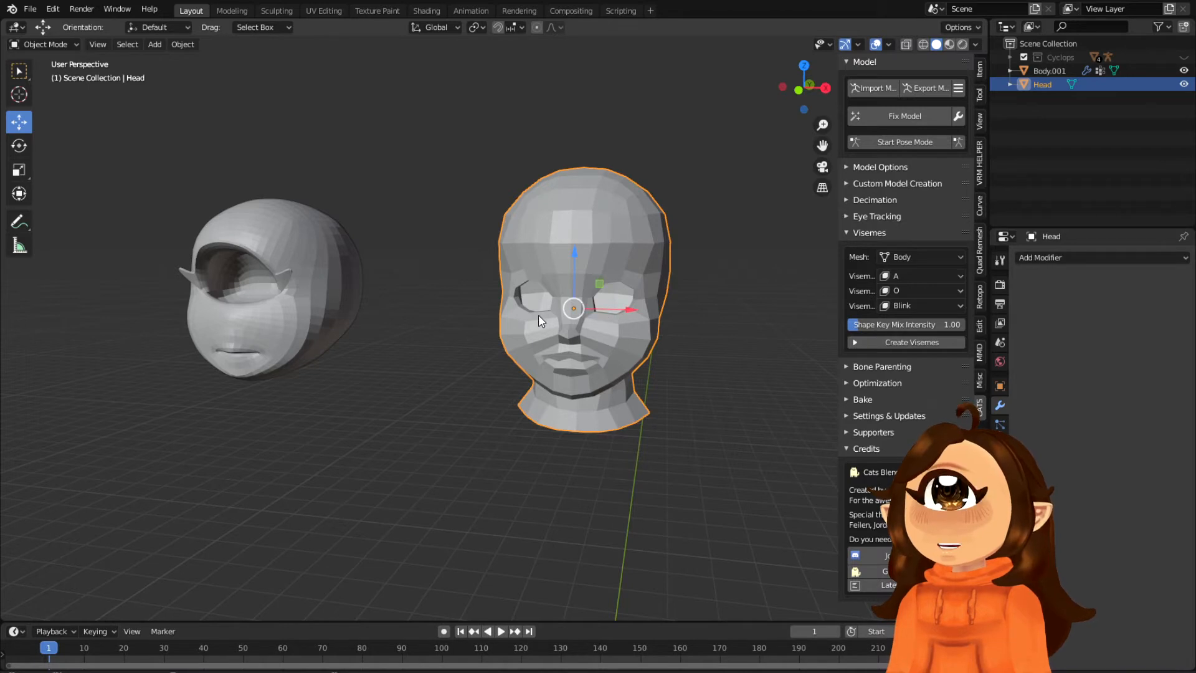
left_click(276, 326)
middle_click_drag(276, 326, 615, 386)
right_click(304, 357, "shift")
left_click(305, 358)
scroll(426, 356, "up", 4)
middle_click_drag(475, 413, 535, 349)
right_click(504, 315)
left_click(498, 320)
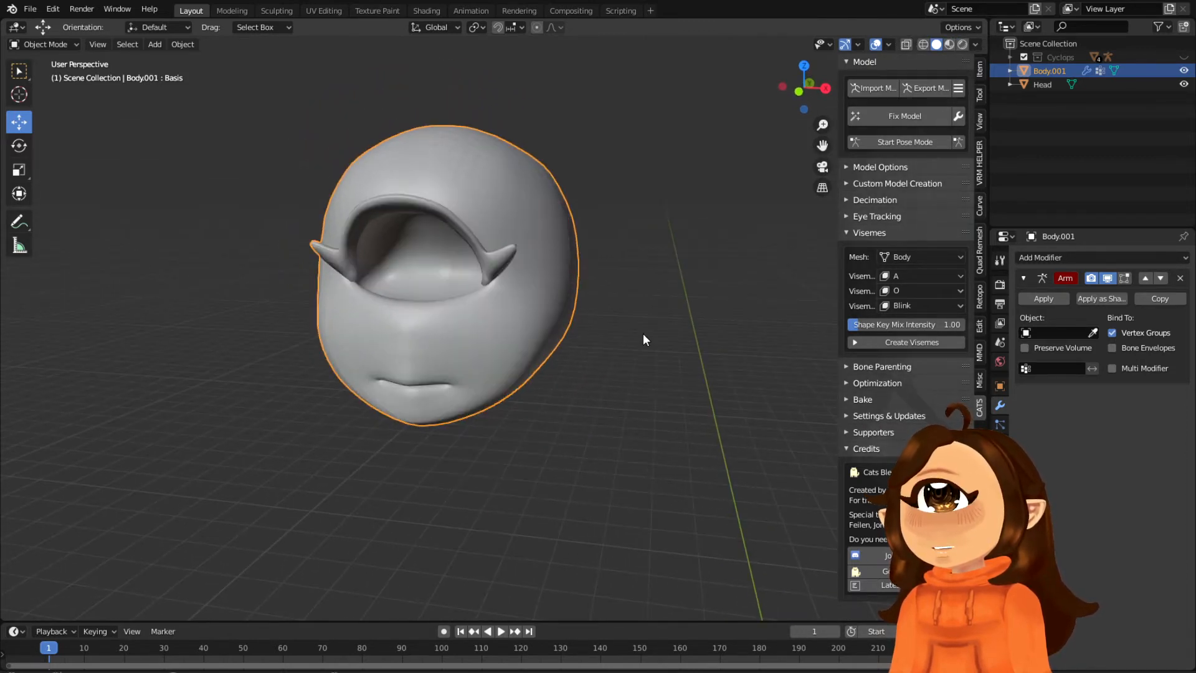
Apply smooth shading to the two-eyed head.
scroll(643, 335, "down", 3)
middle_click_drag(644, 335, 313, 376)
right_click(584, 326)
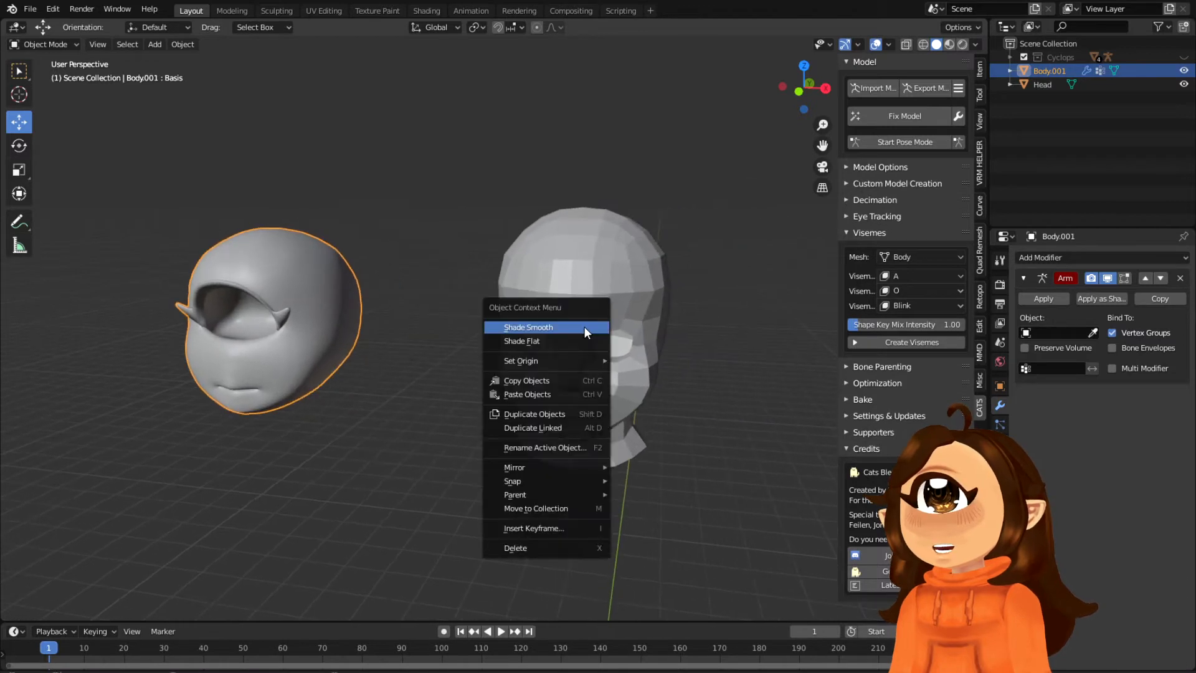
left_click(577, 328)
left_click(633, 315)
right_click(633, 315)
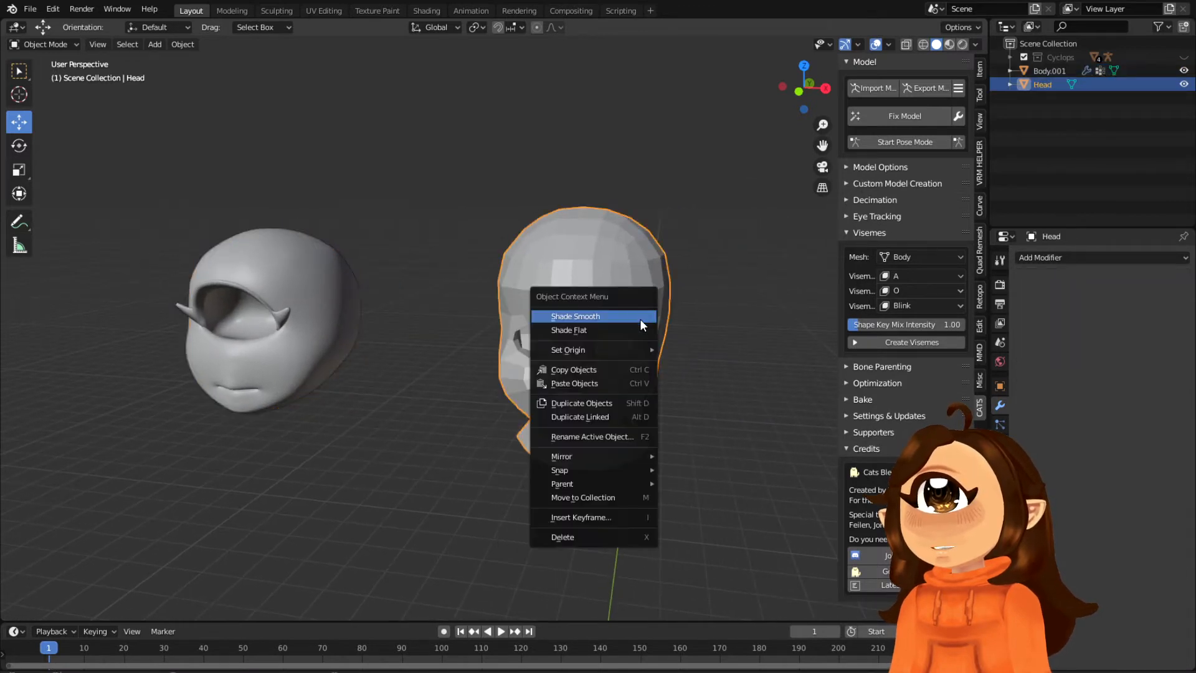
left_click(640, 319)
middle_click_drag(726, 346, 661, 374)
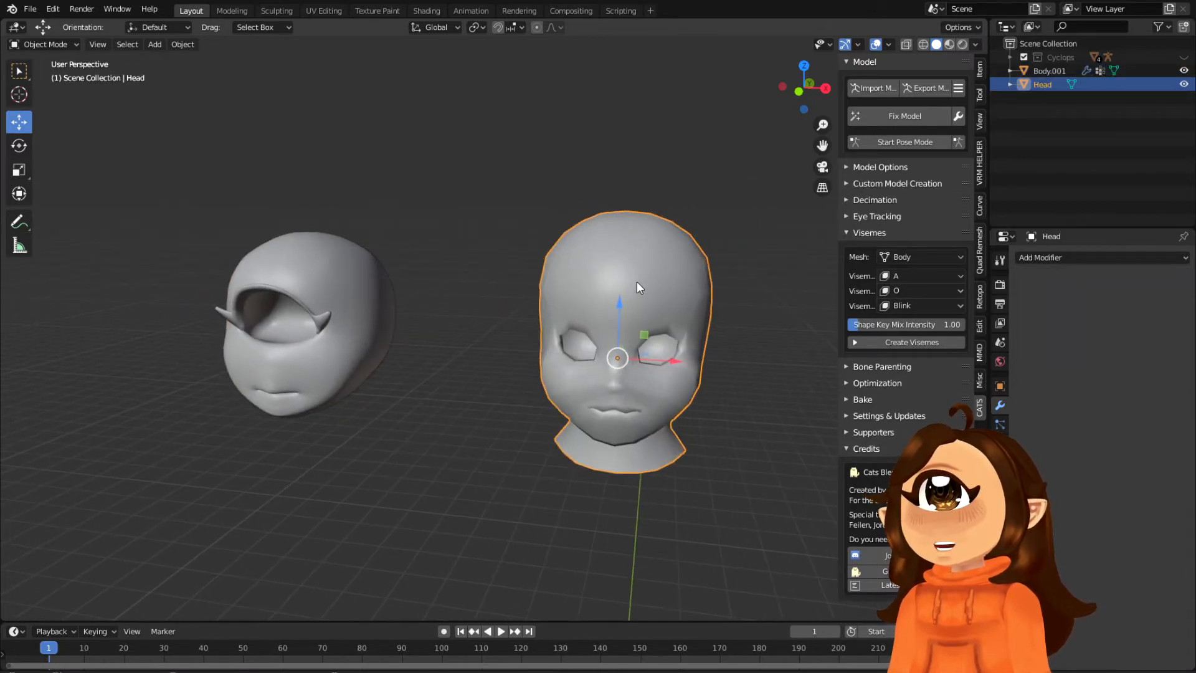
Apply flat shading to both the two-eyed head and the one-eyed head.
right_click(651, 289)
left_click(646, 305)
left_click(349, 274)
right_click(349, 275)
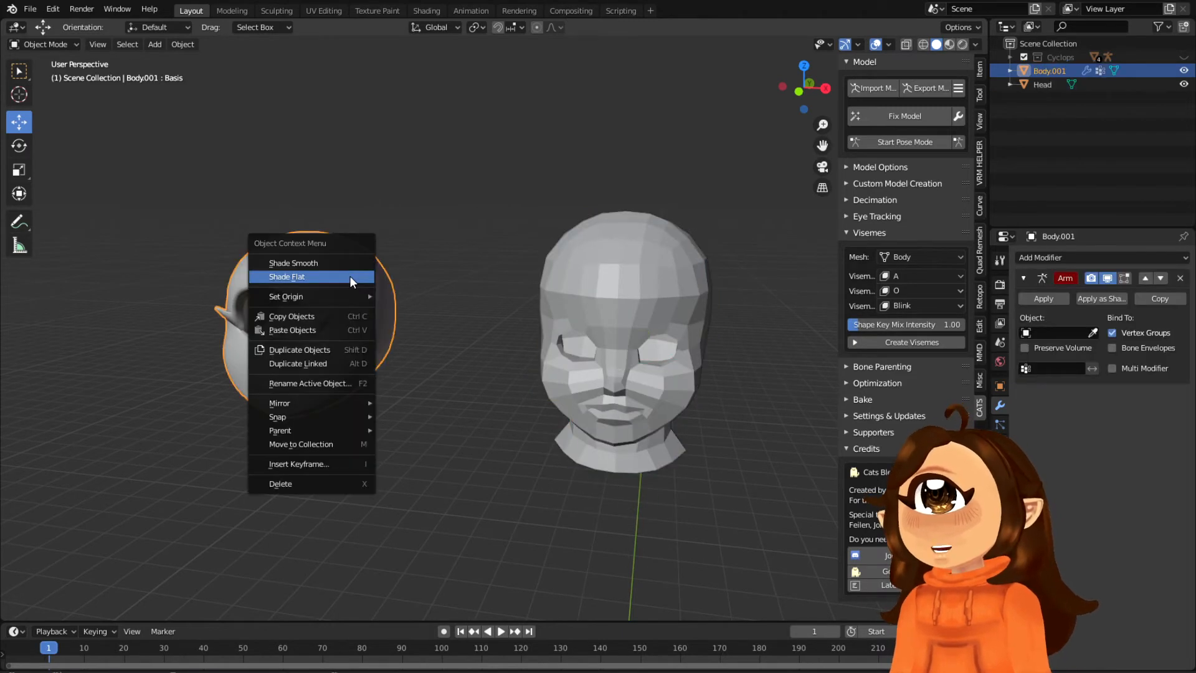
left_click(349, 275)
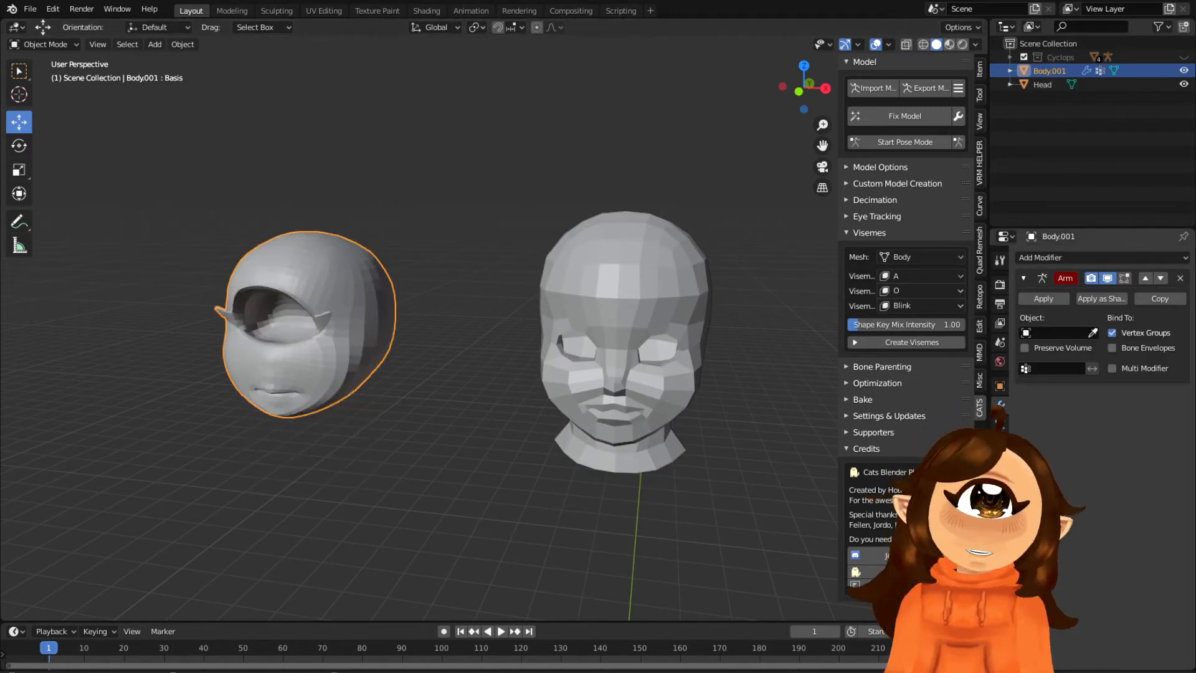
Circle the nose of the two-eyed head with the Annotate tool.
left_click(616, 379)
middle_click_drag(728, 382, 696, 405, "shift")
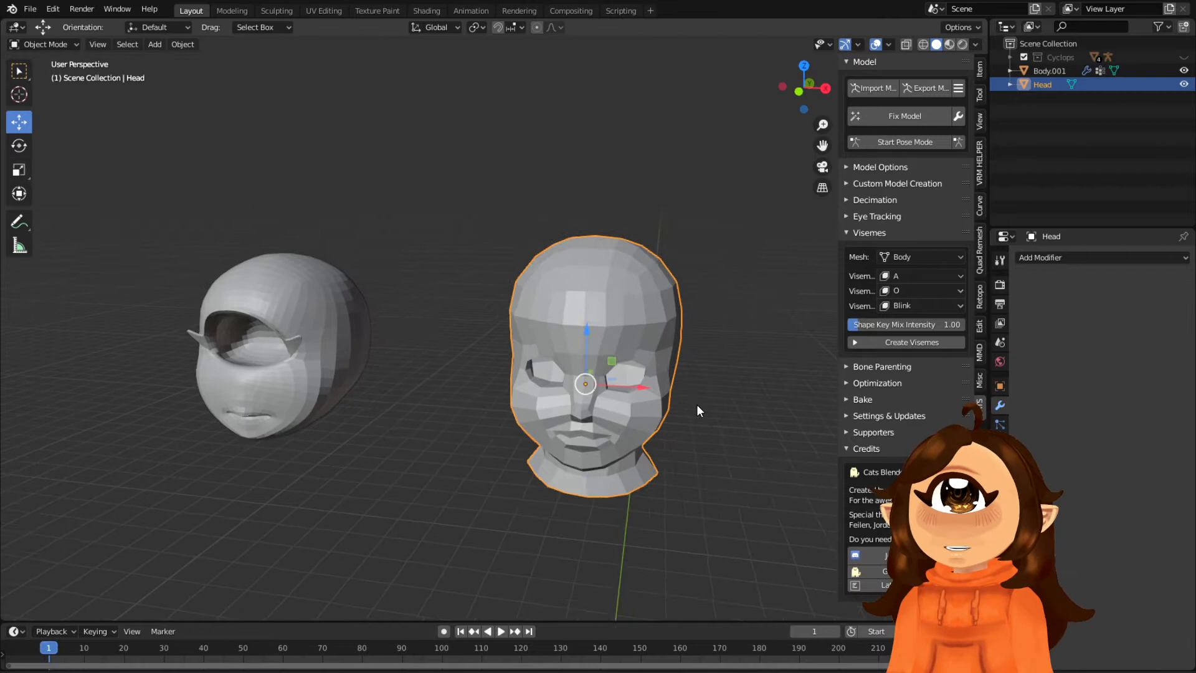
left_click(257, 345)
middle_click_drag(468, 428, 383, 397, "shift")
left_click(18, 221)
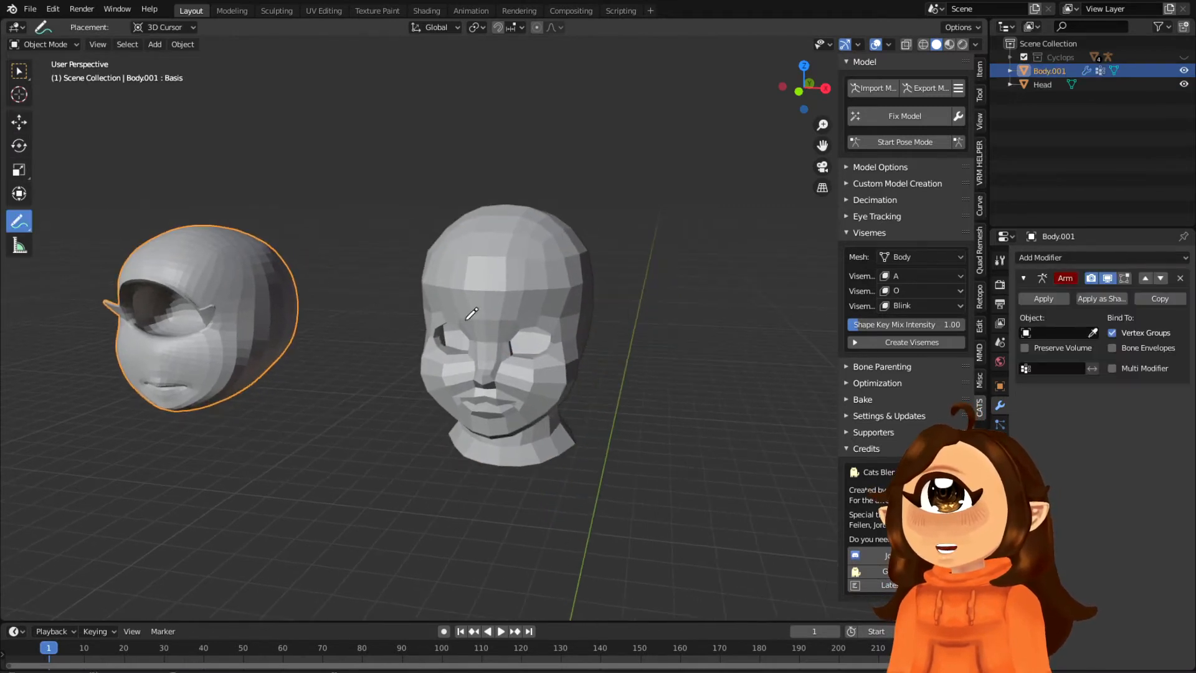
left_click(28, 45)
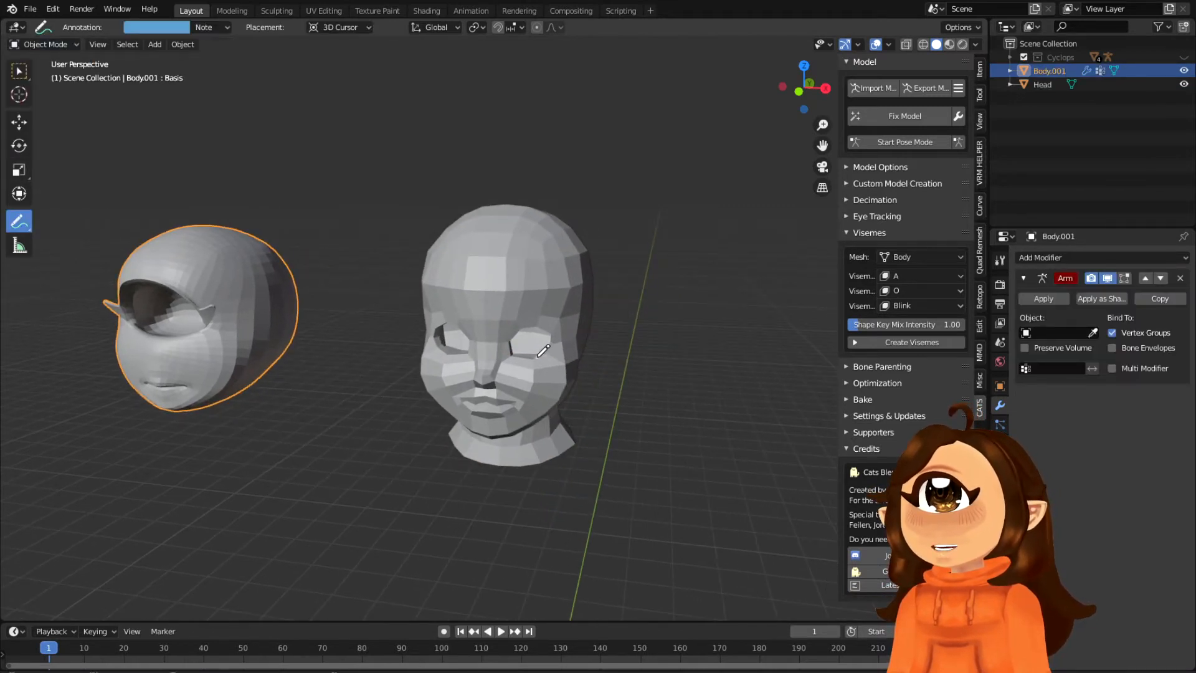
mouse_move(496, 311)
left_mouse_down()
mouse_move(475, 320)
mouse_move(506, 367)
mouse_move(496, 308)
left_mouse_up()
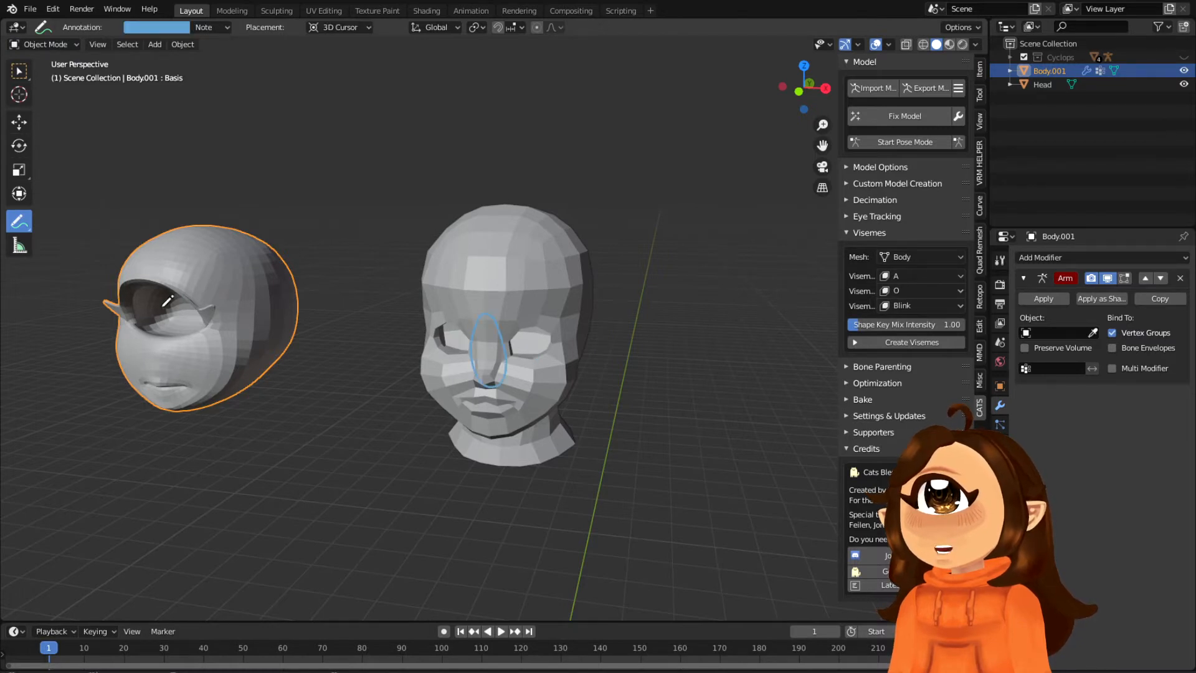
Annotate the eye socket of the one-eyed head, and undo that stroke and the nose circle.
mouse_move(160, 285)
left_mouse_down()
mouse_move(148, 327)
mouse_move(159, 280)
mouse_move(149, 297)
mouse_move(138, 285)
mouse_move(186, 287)
mouse_move(175, 329)
mouse_move(140, 308)
mouse_move(193, 284)
left_mouse_up()
key("ctrl+z")
key("ctrl+z")
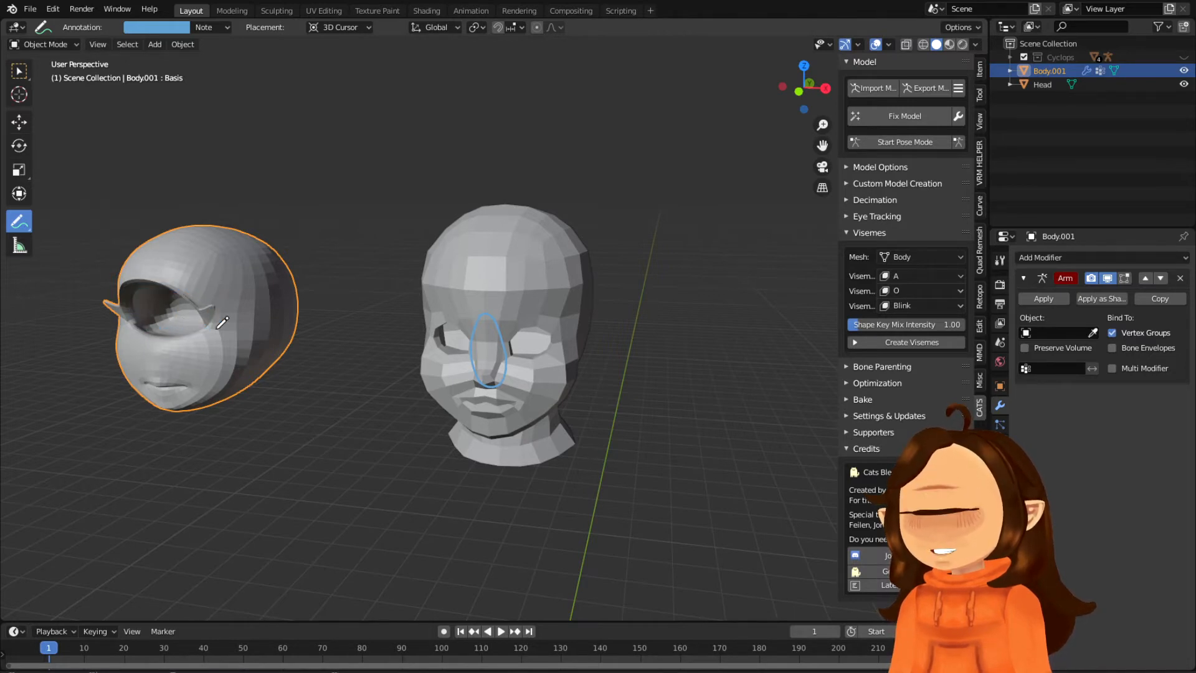
mouse_move(205, 323)
middle_mouse_down("shift")
mouse_move(380, 352)
mouse_move(335, 391)
mouse_move(305, 383)
middle_mouse_up("shift")
key("ctrl+z")
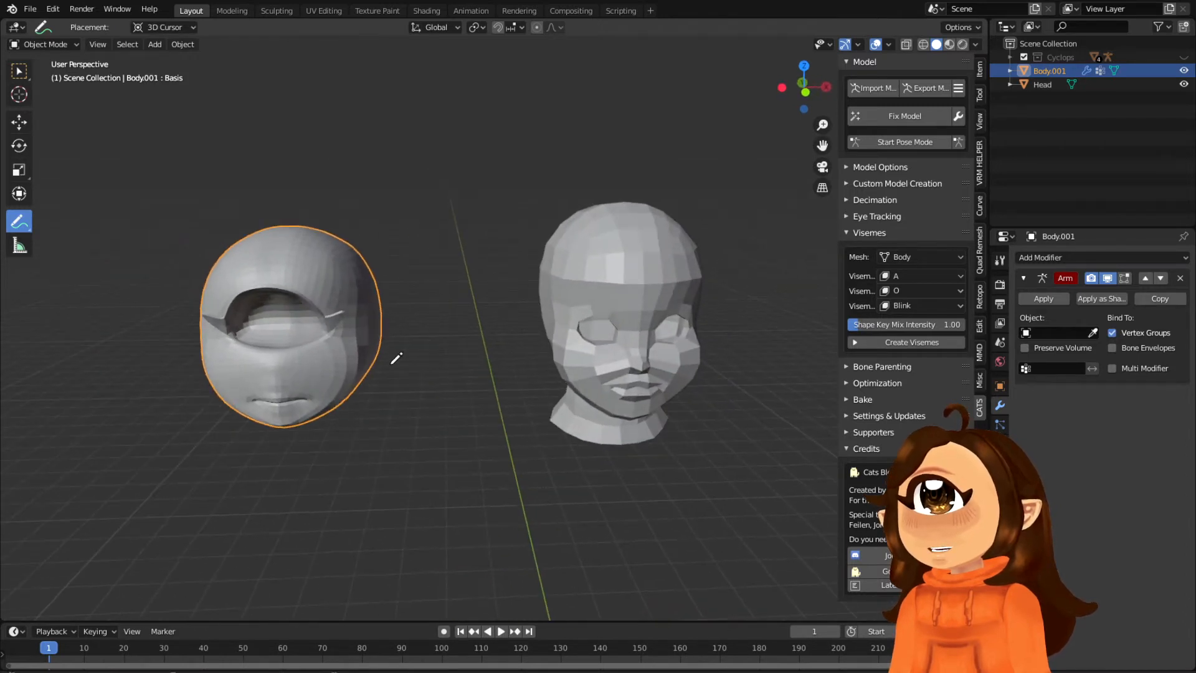
Switch the one-eyed head to Edit Mode, select its entire mesh and frame it.
left_click(43, 44)
left_click(46, 69)
key("Tab")
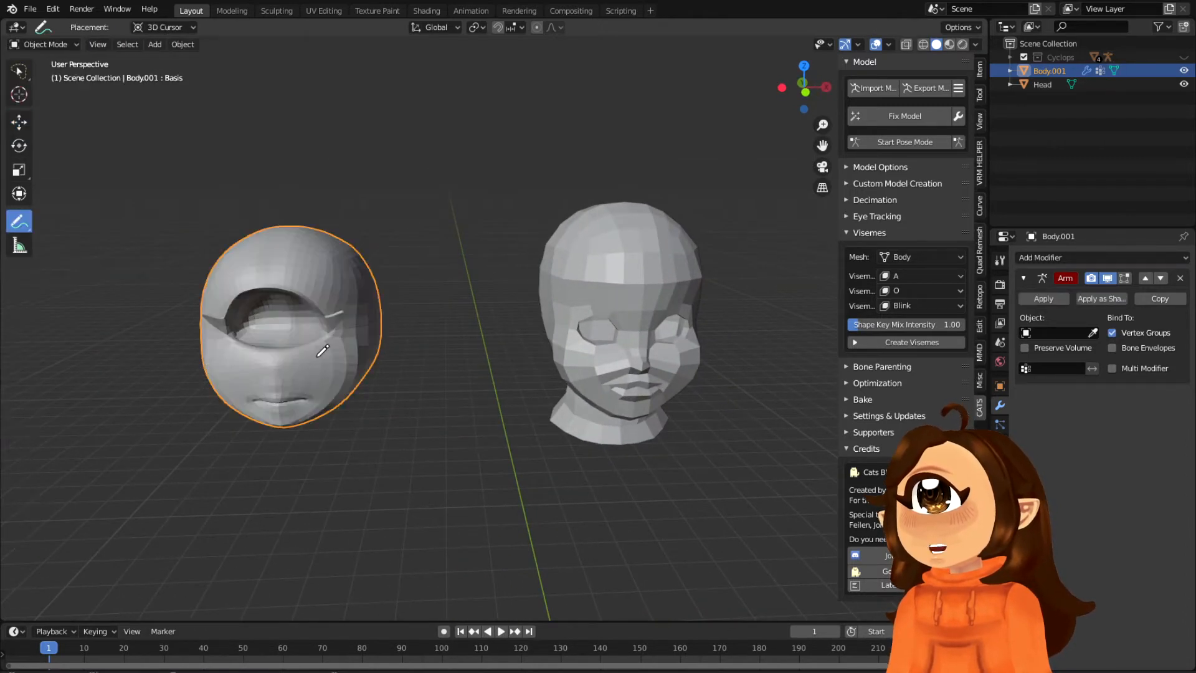
left_click(43, 44)
left_click(46, 67)
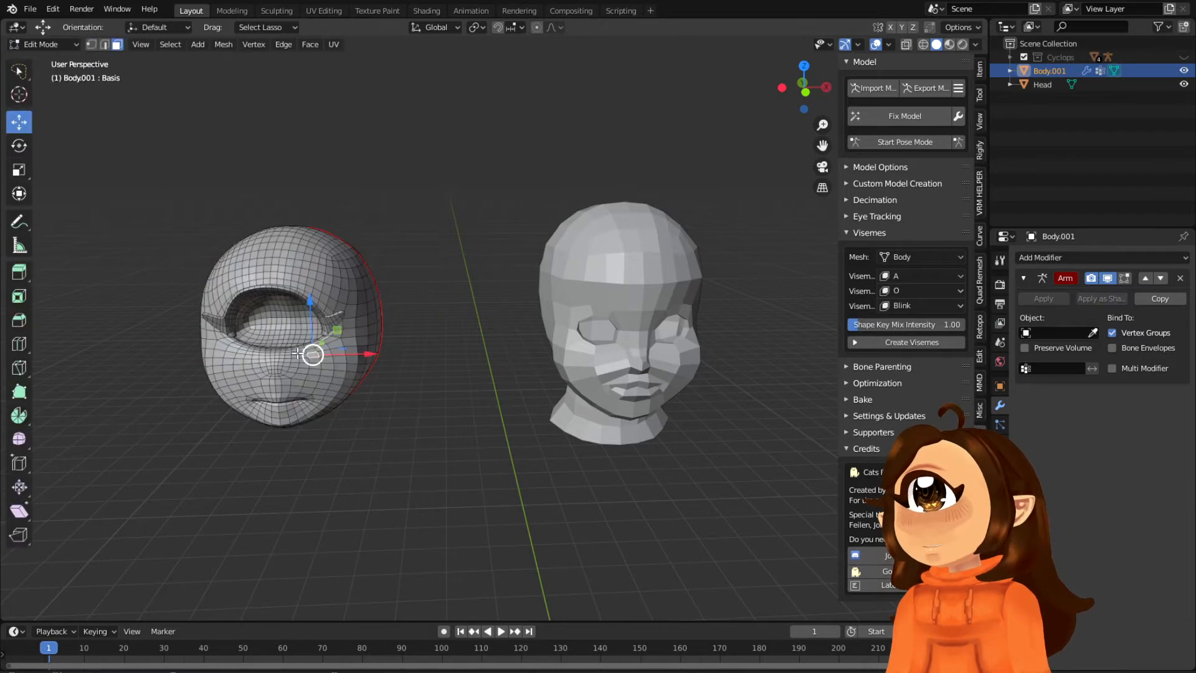
key("Tab")
key("Tab")
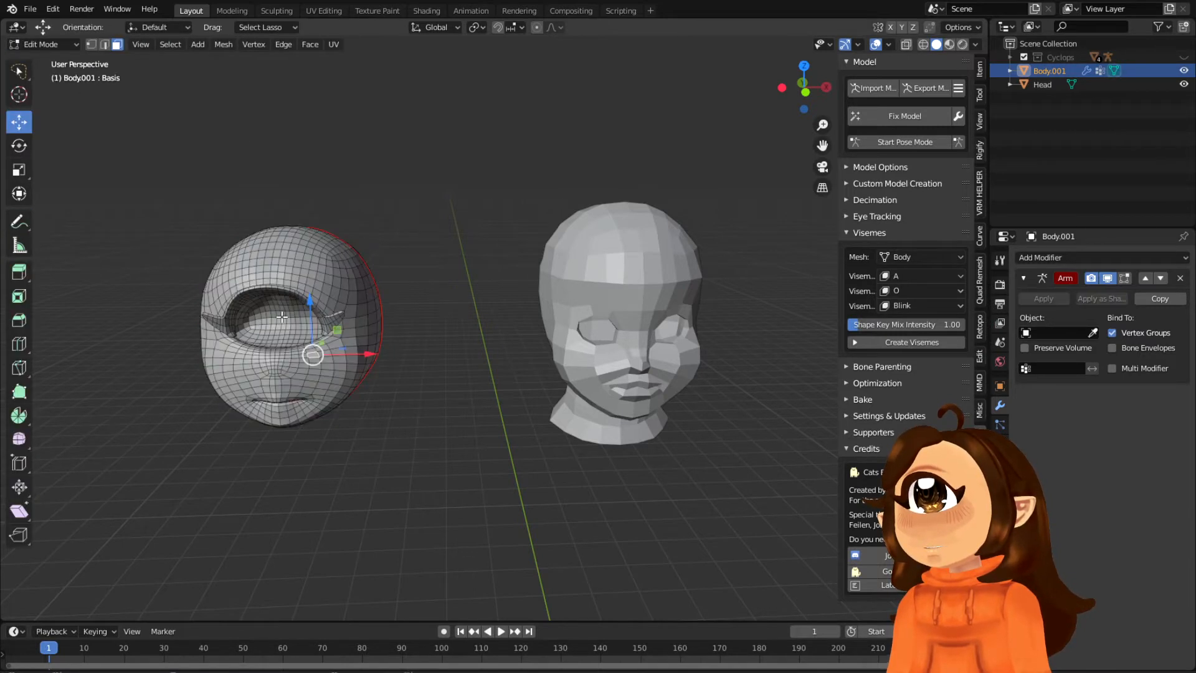
key("a")
key("KP_Decimal")
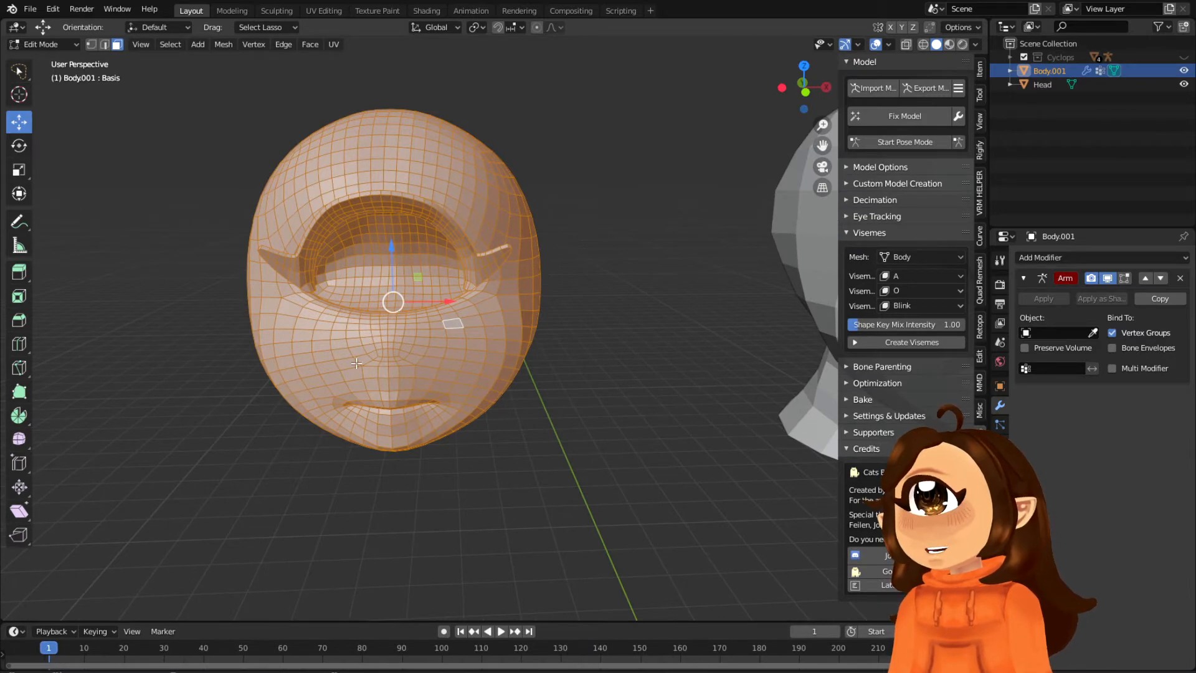
Return to Object Mode and try circling one eye socket and the nose of the two-eyed head as annotations.
middle_click_drag(633, 350, 421, 369, "shift")
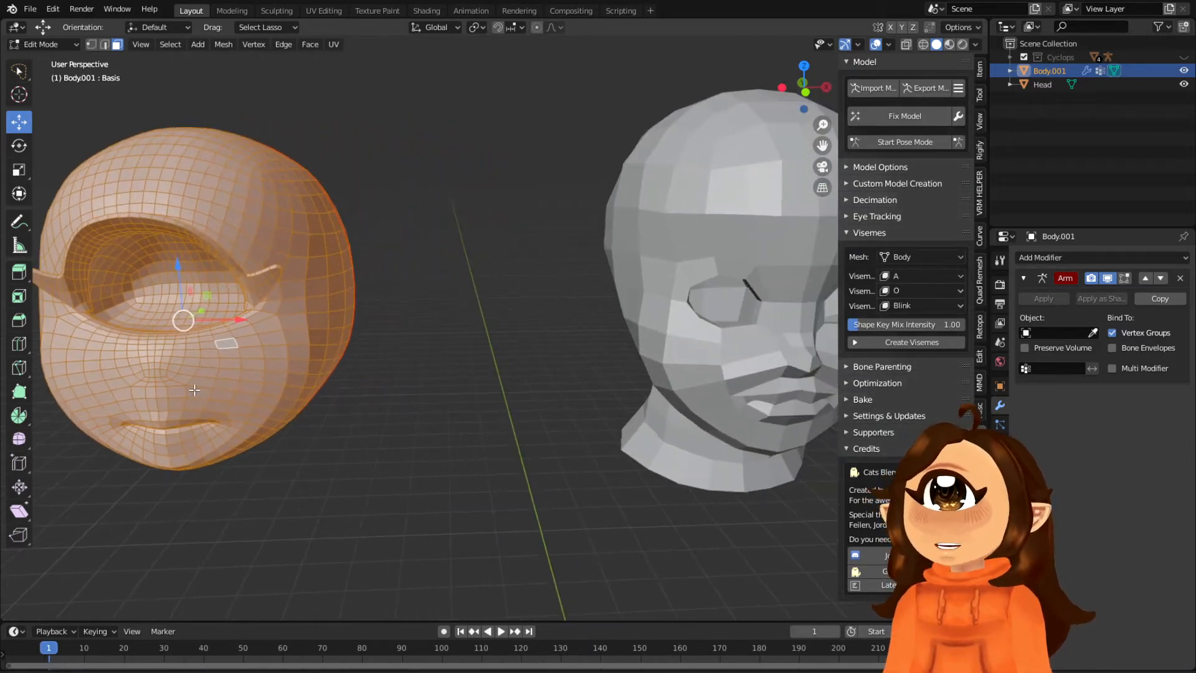
middle_click_drag(690, 338, 393, 340, "shift")
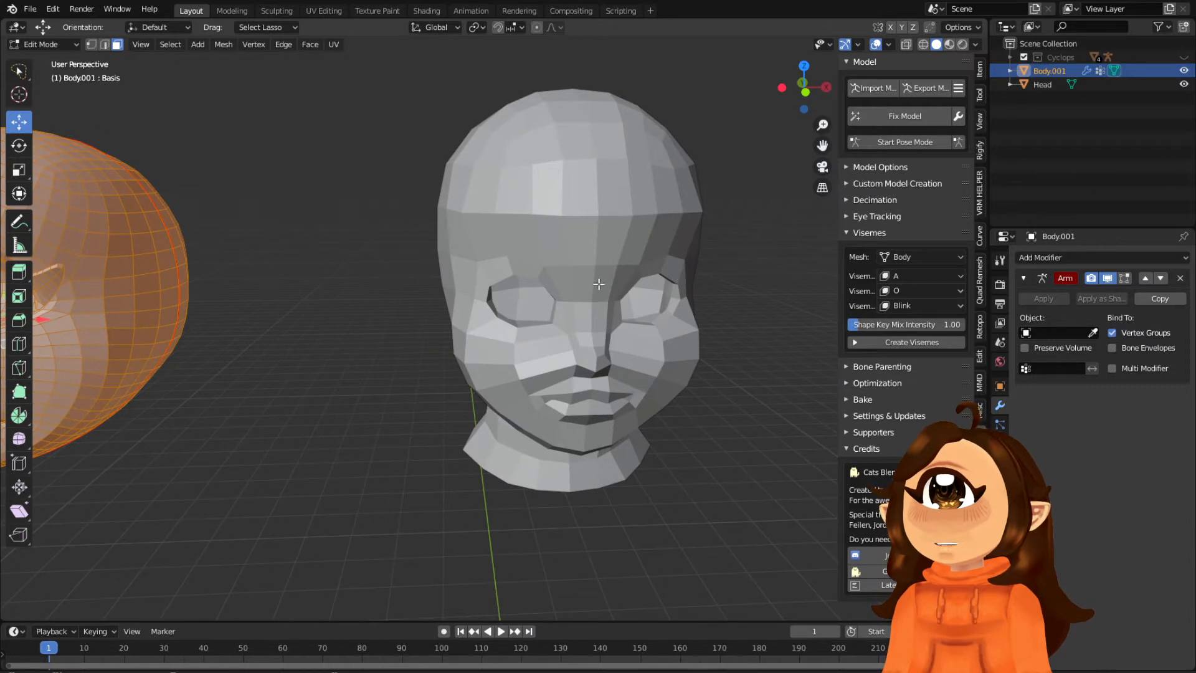
scroll(598, 284, "down", 3)
middle_click_drag(357, 302, 480, 326, "shift")
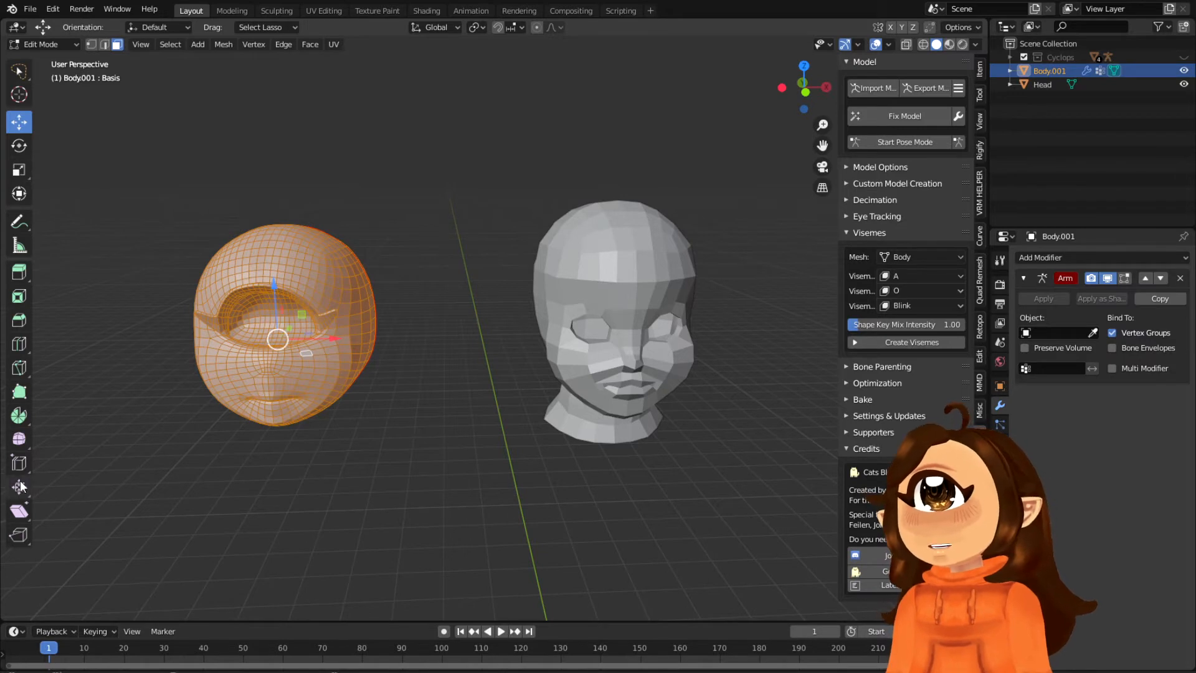
left_click(58, 44)
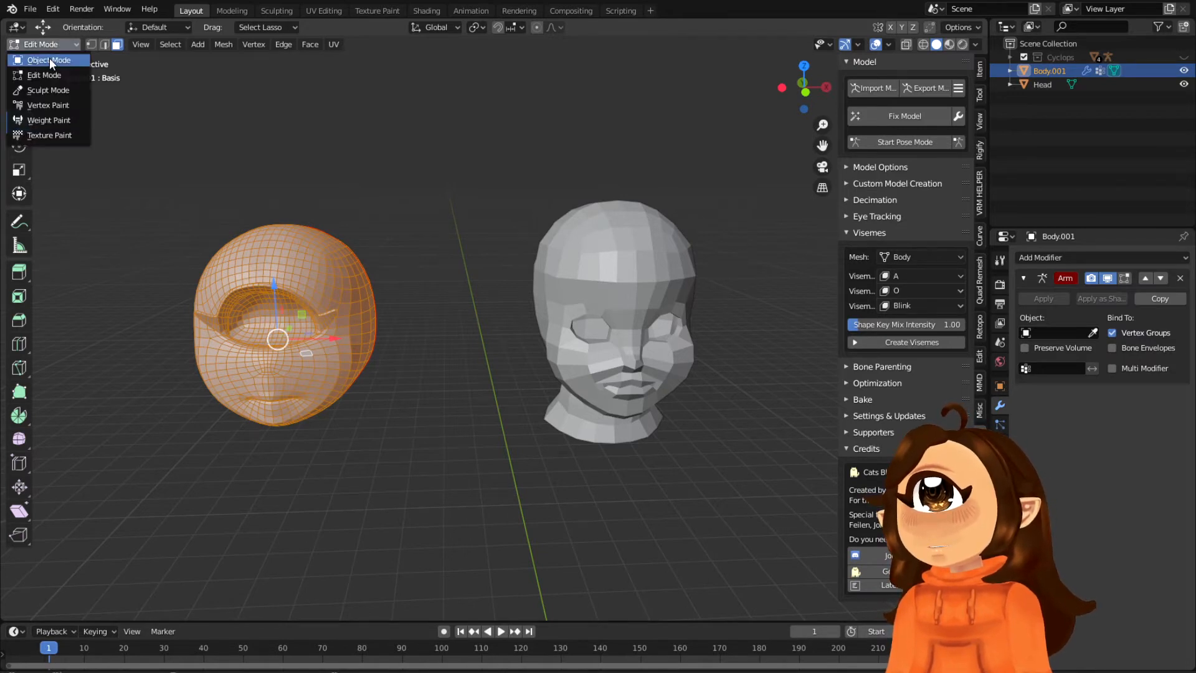
left_click(49, 59)
mouse_move(623, 321)
left_mouse_down()
mouse_move(636, 313)
mouse_move(618, 330)
left_mouse_up()
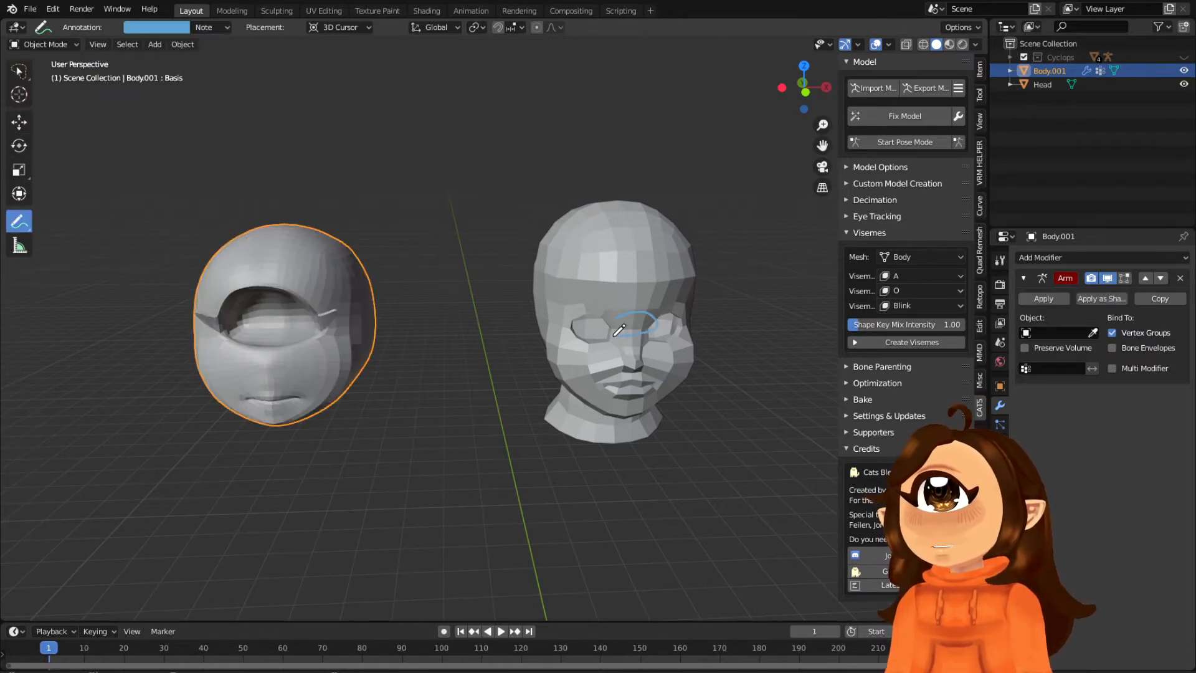
middle_click_drag(614, 327, 490, 290, "shift")
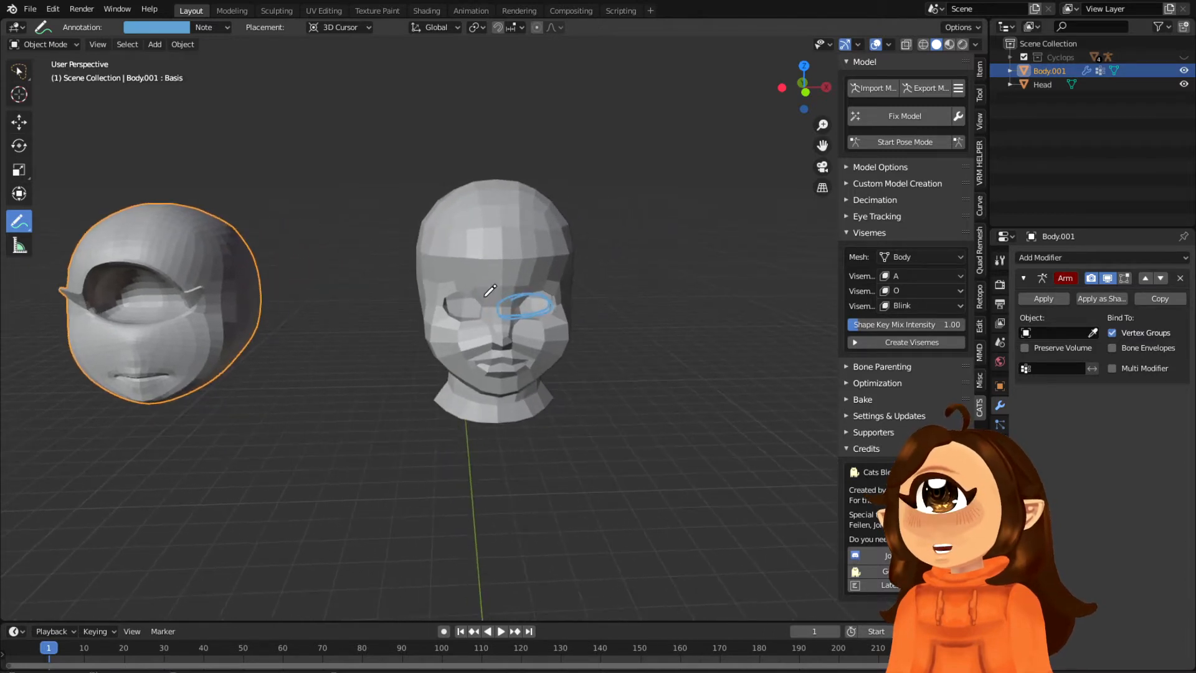
mouse_move(481, 308)
left_mouse_down()
mouse_move(498, 350)
mouse_move(515, 325)
left_mouse_up()
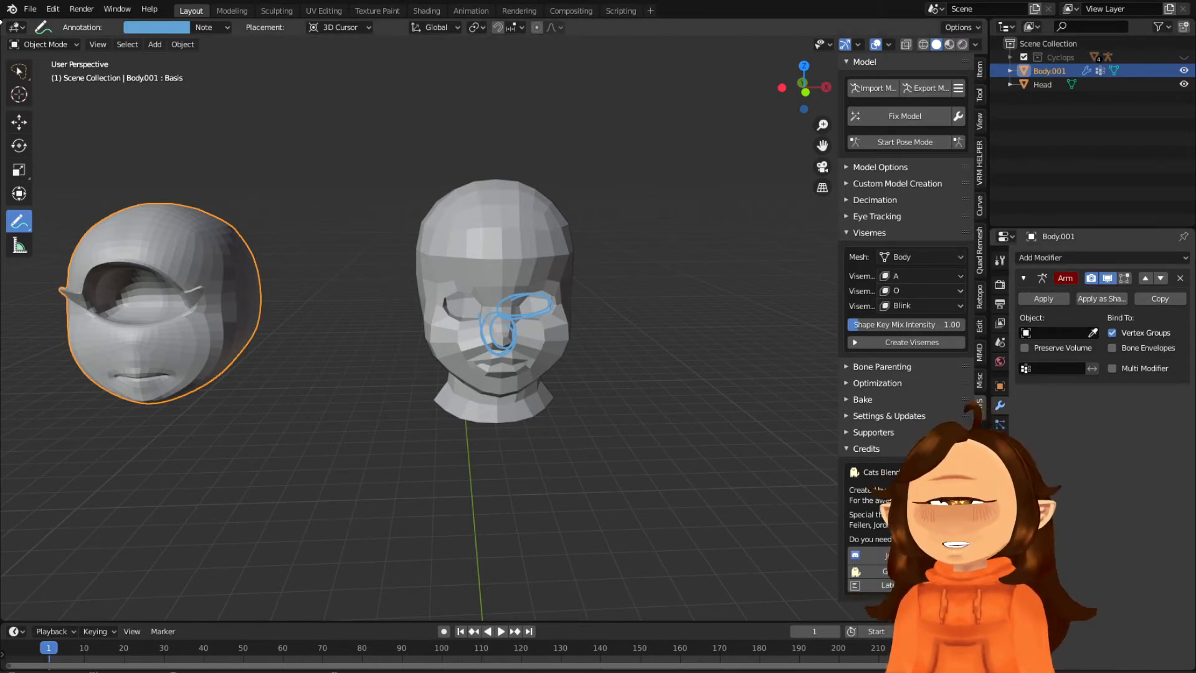
key("ctrl+z")
key("ctrl+z")
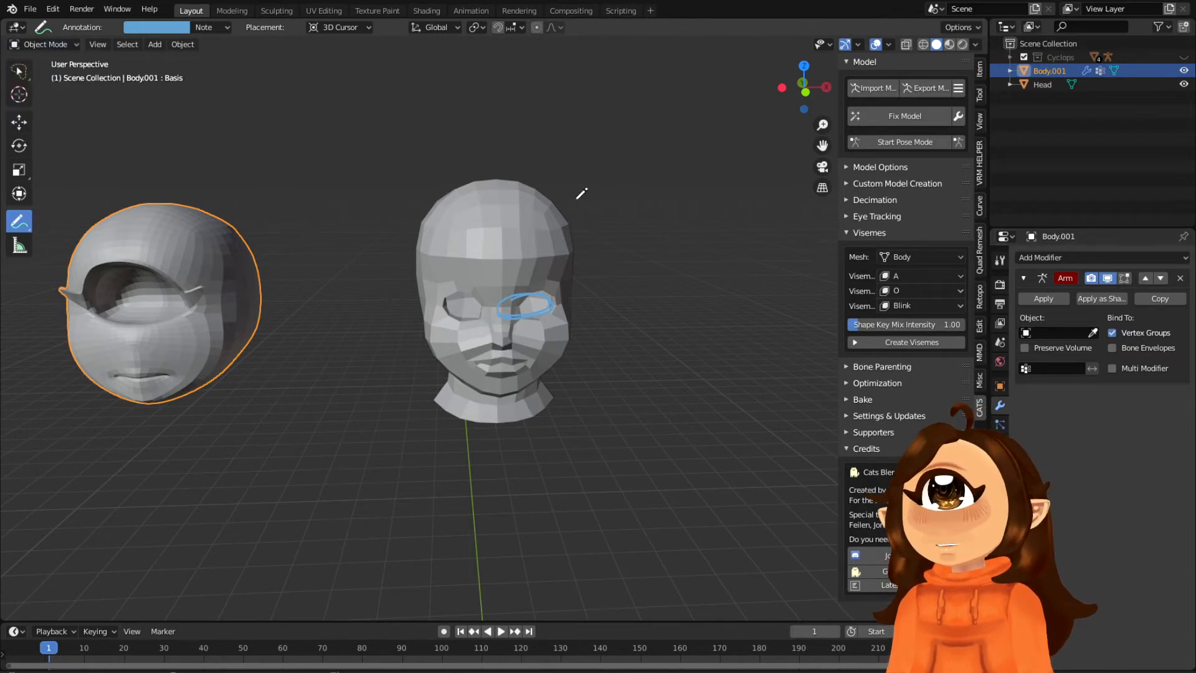
left_click(44, 45)
left_click(37, 72)
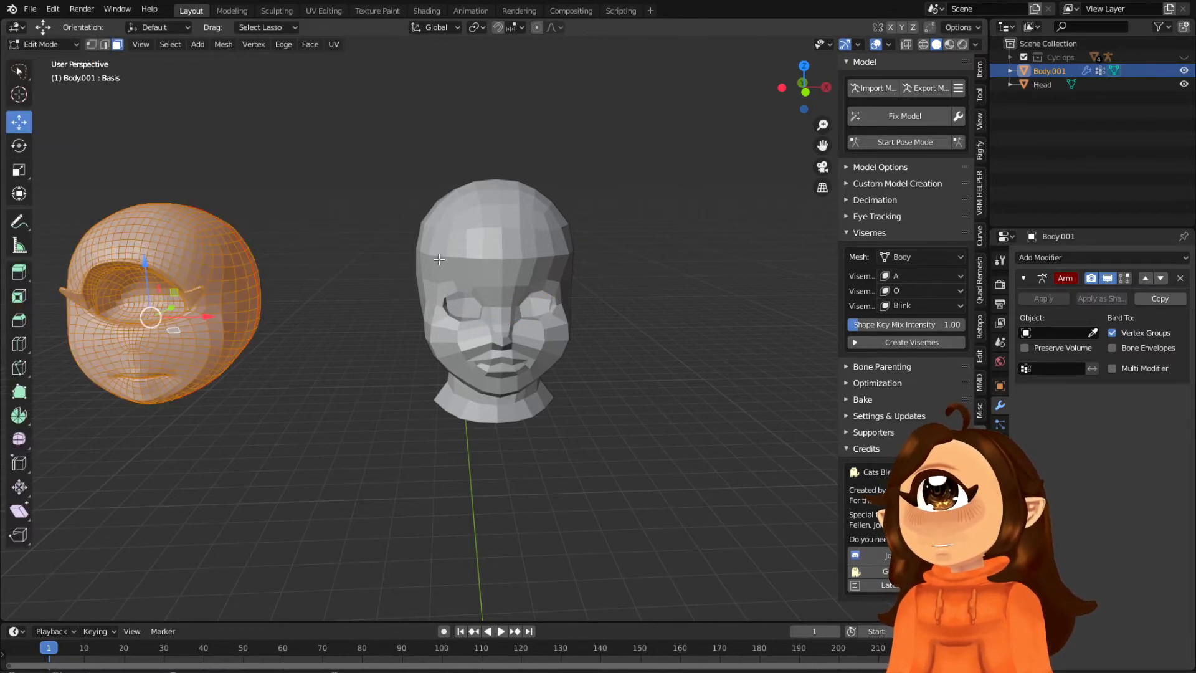
left_click(76, 43)
left_click(39, 59)
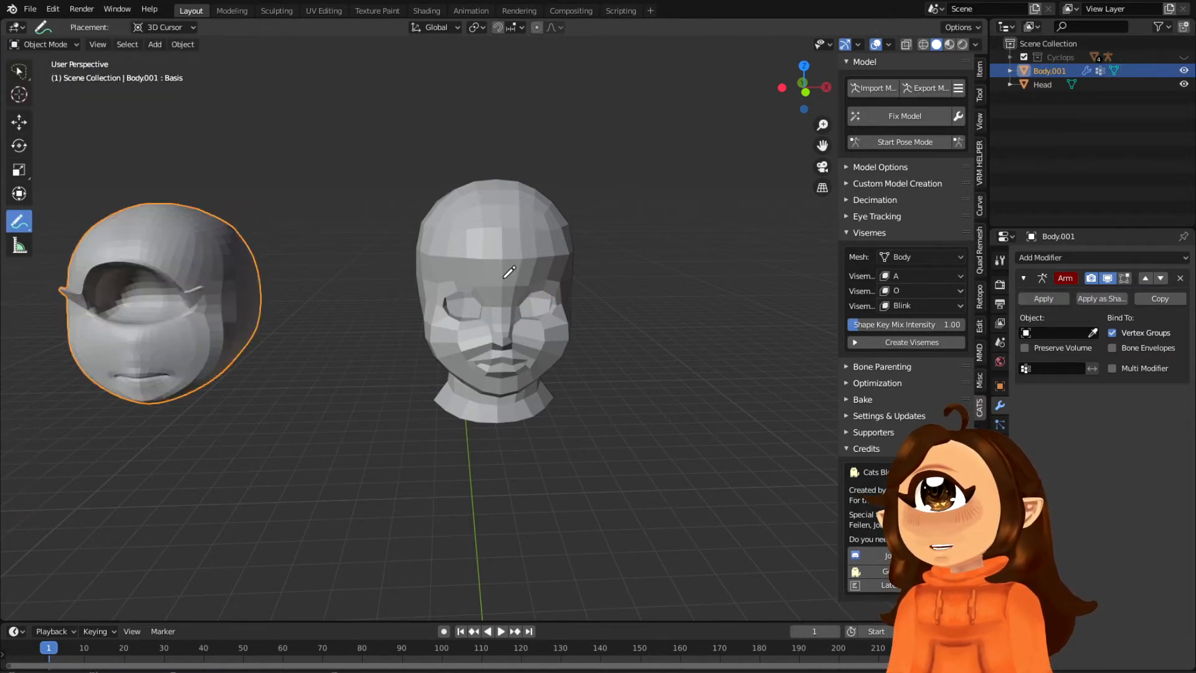
left_click(60, 43)
left_click(63, 70)
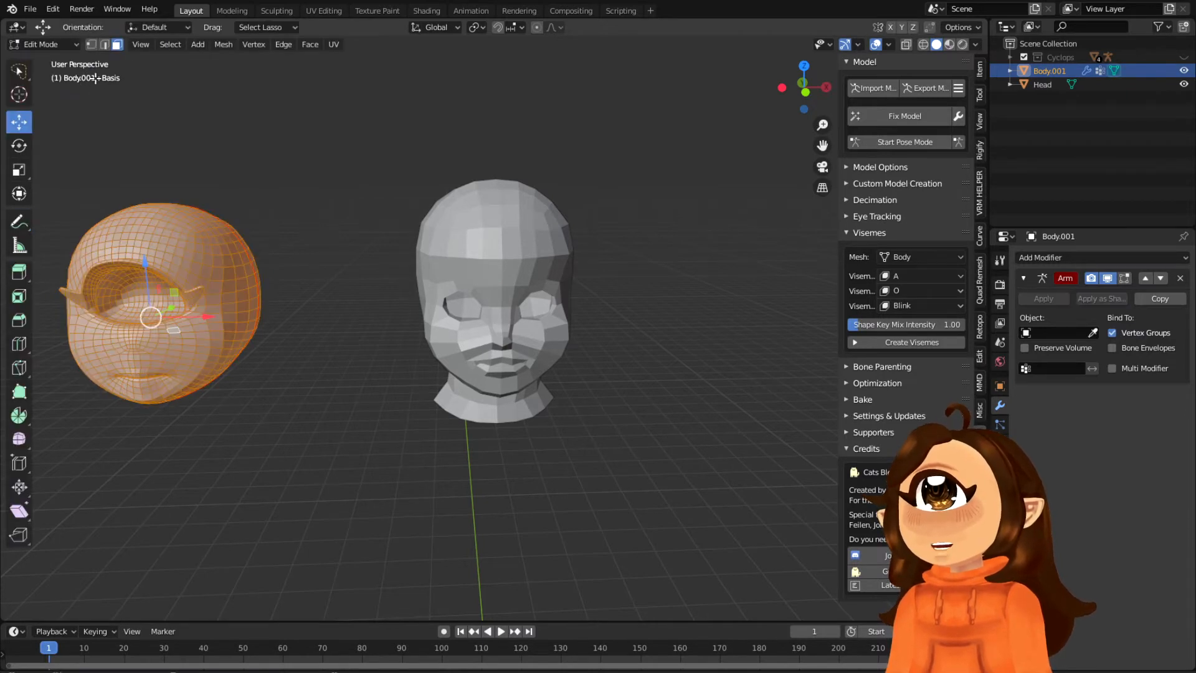
left_click(60, 44)
left_click(65, 59)
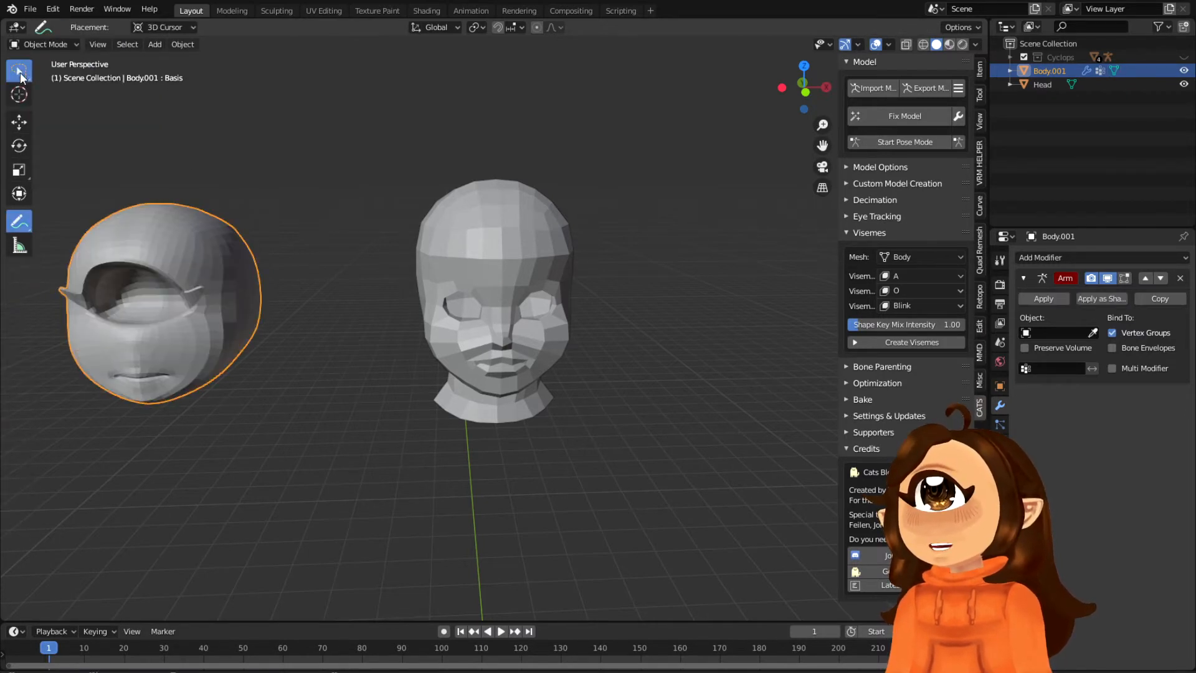
Select the two-eyed head as well and show both heads' meshes together in Edit Mode.
left_click(19, 70)
mouse_move(66, 312)
left_mouse_down()
mouse_move(667, 143)
mouse_move(203, 332)
left_mouse_up()
key("Tab")
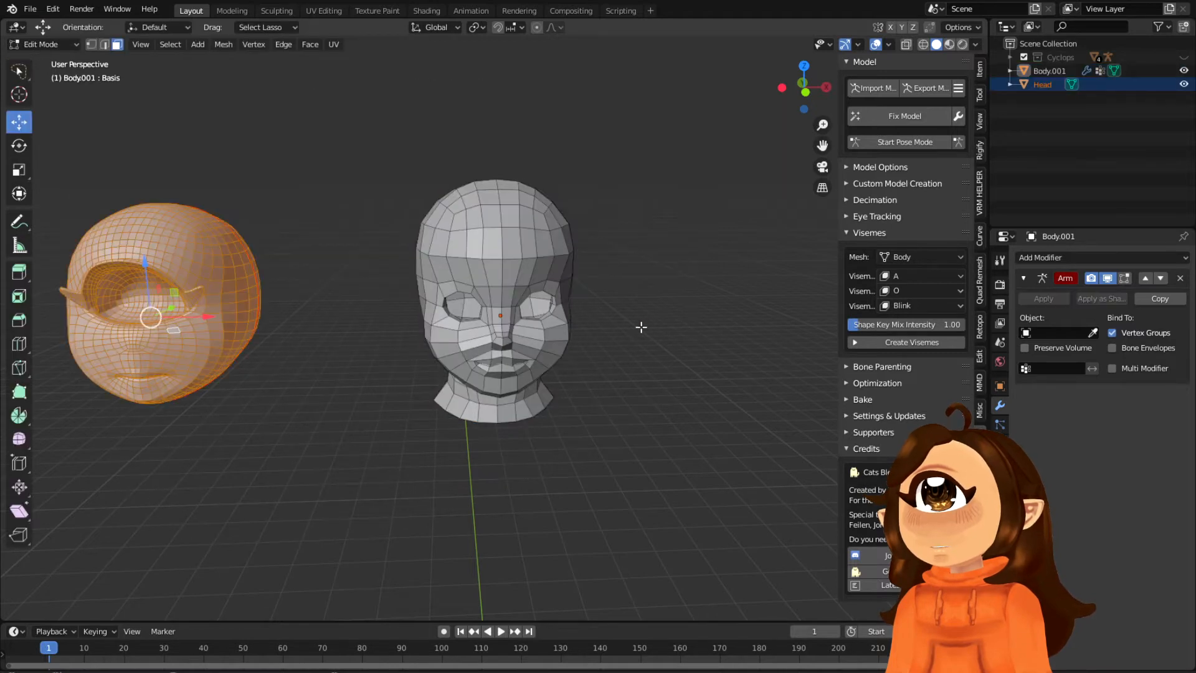
middle_click_drag(641, 327, 486, 279)
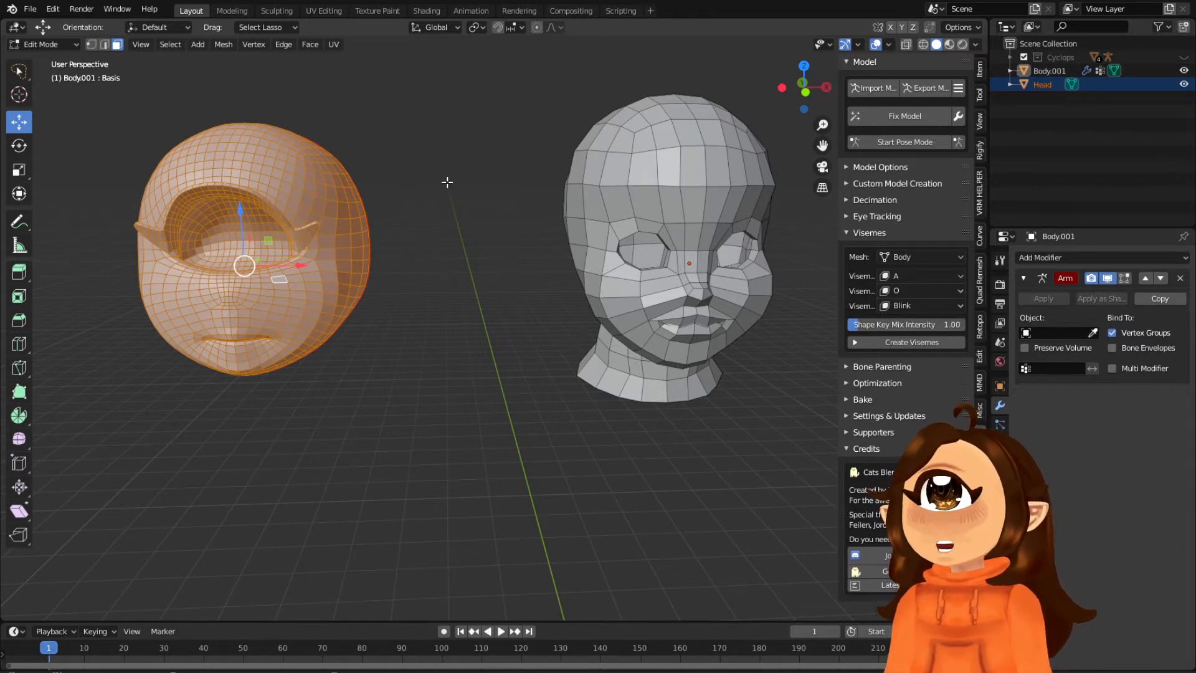
Return to Object Mode and annotate a loop around both eye sockets of the two-eyed head.
left_click(19, 45)
left_click(43, 56)
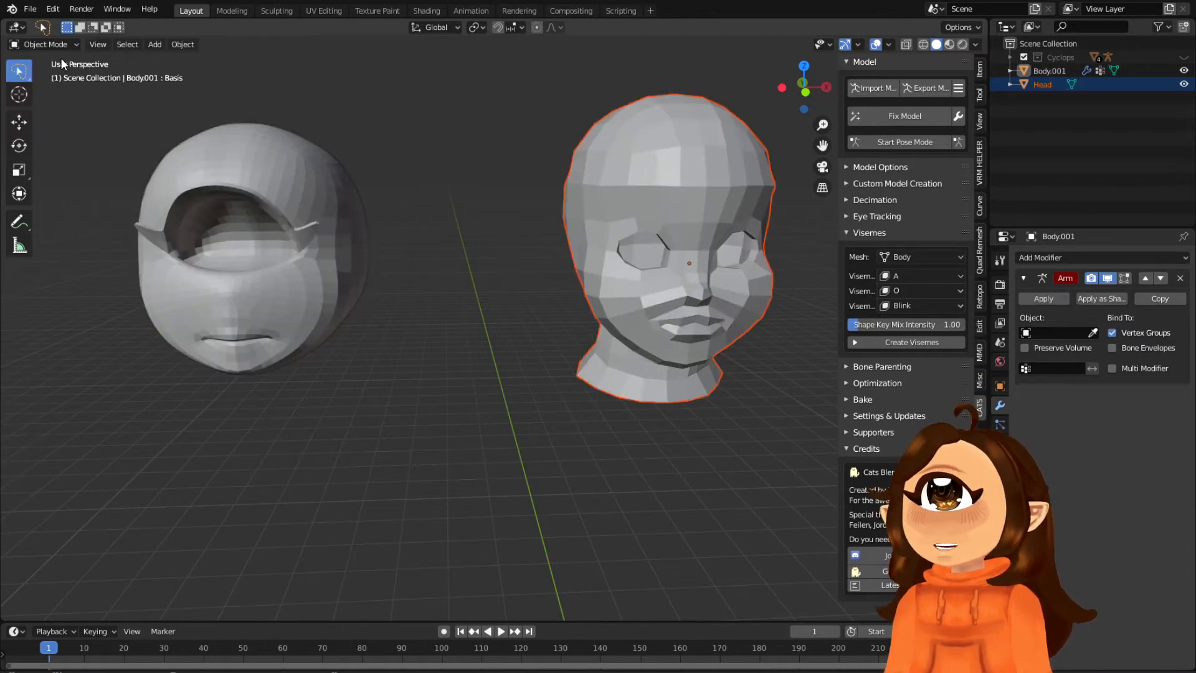
left_click(18, 223)
mouse_move(761, 269)
left_mouse_down()
mouse_move(691, 288)
mouse_move(605, 263)
left_mouse_up()
mouse_move(721, 200)
left_mouse_down()
mouse_move(774, 247)
mouse_move(682, 281)
mouse_move(621, 250)
left_mouse_up()
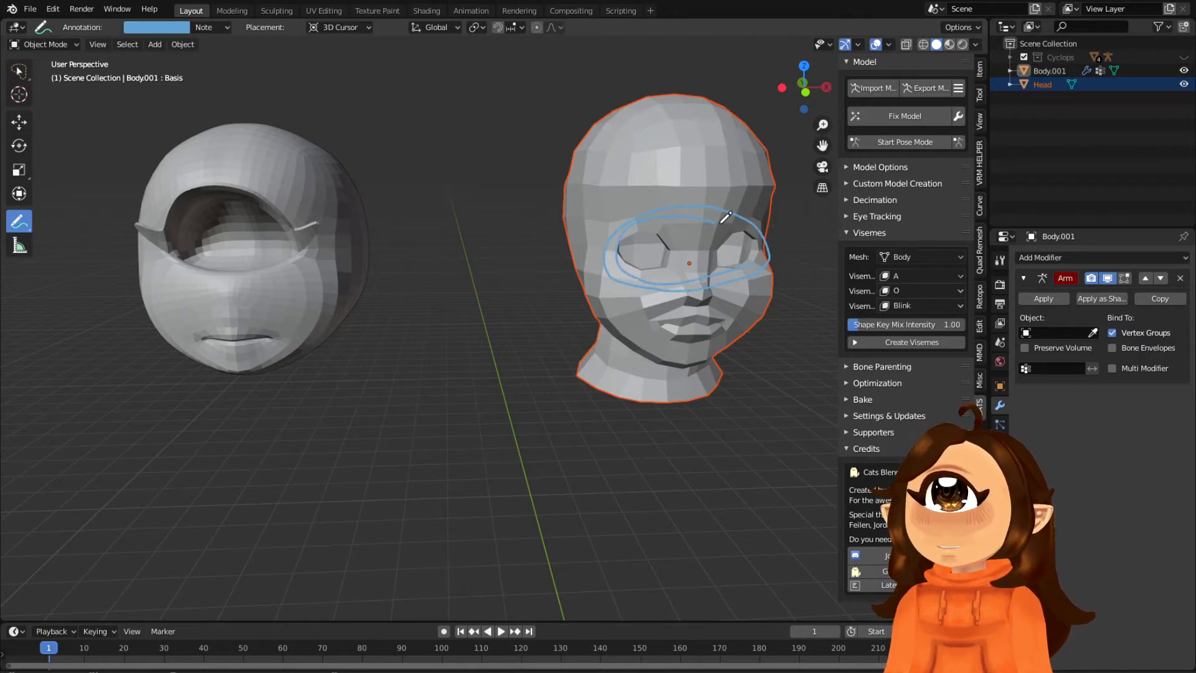
left_click_drag(720, 223, 744, 262)
Undo the annotation and redraw loops around both eye sockets, with strokes across the nose bridge of the two-eyed head.
middle_click_drag(734, 258, 583, 274, "shift")
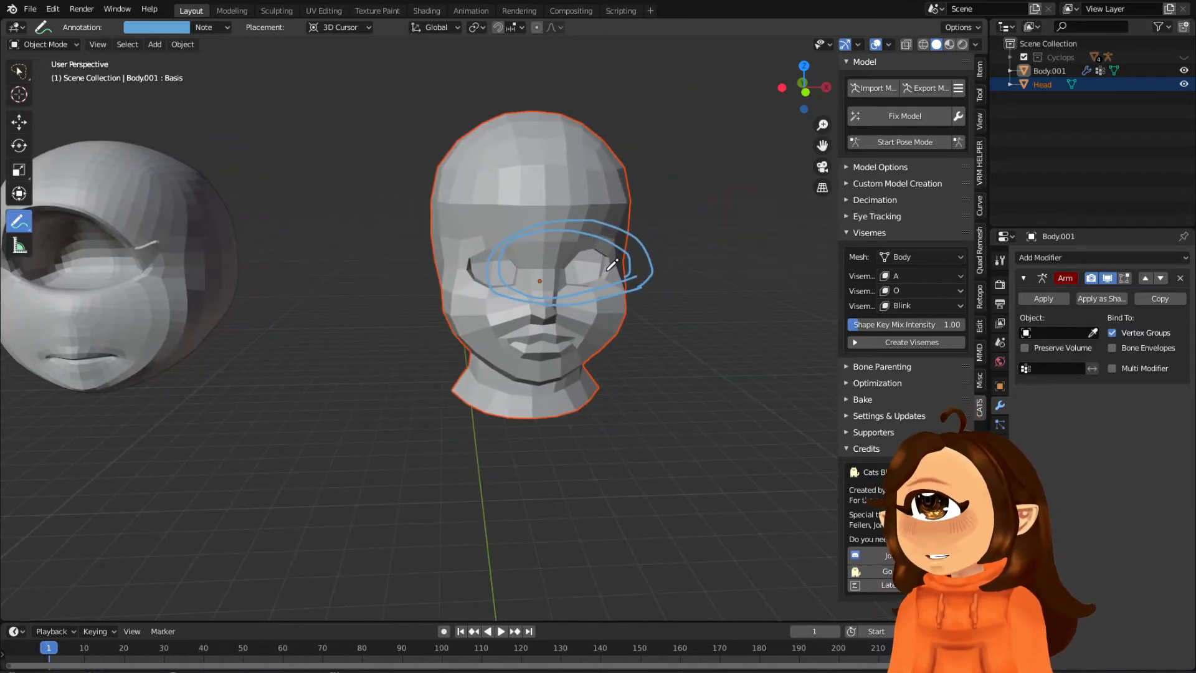
key("ctrl+z")
key("ctrl+z")
mouse_move(624, 290)
left_mouse_down()
mouse_move(485, 307)
mouse_move(591, 215)
mouse_move(520, 299)
mouse_move(571, 213)
mouse_move(568, 294)
mouse_move(594, 231)
mouse_move(518, 301)
mouse_move(613, 234)
mouse_move(574, 271)
left_mouse_up()
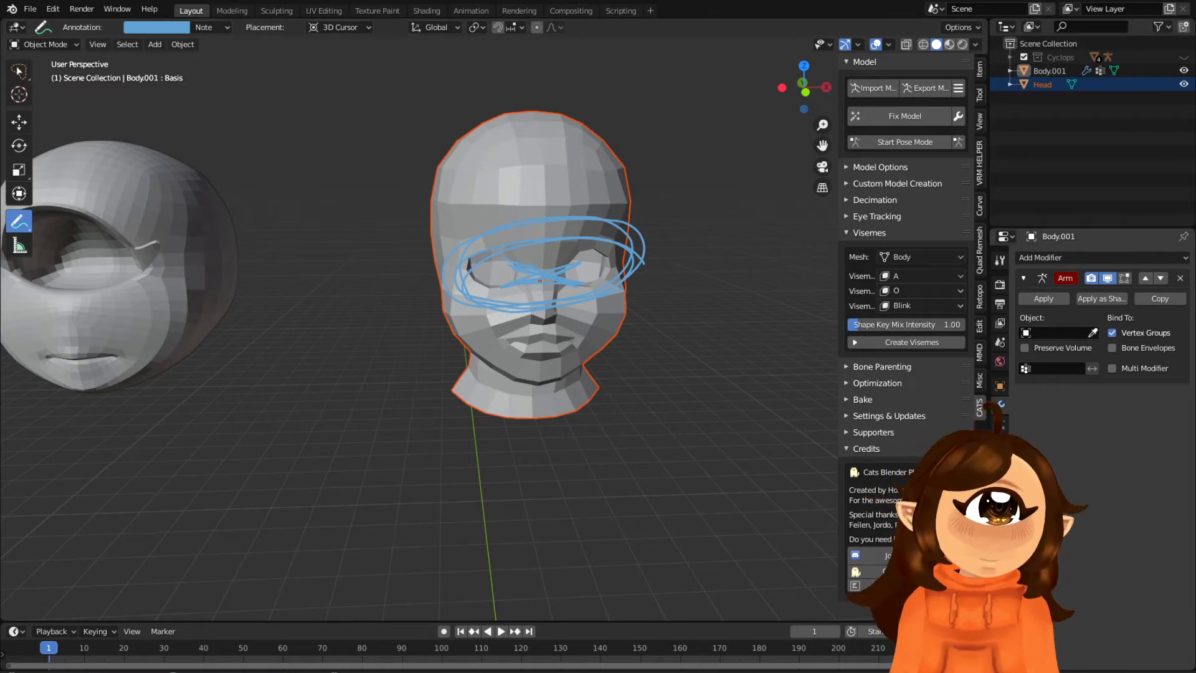
Undo the annotation loops and nose-bridge strokes drawn on the two-eyed head.
middle_click_drag(292, 340, 515, 326, "shift")
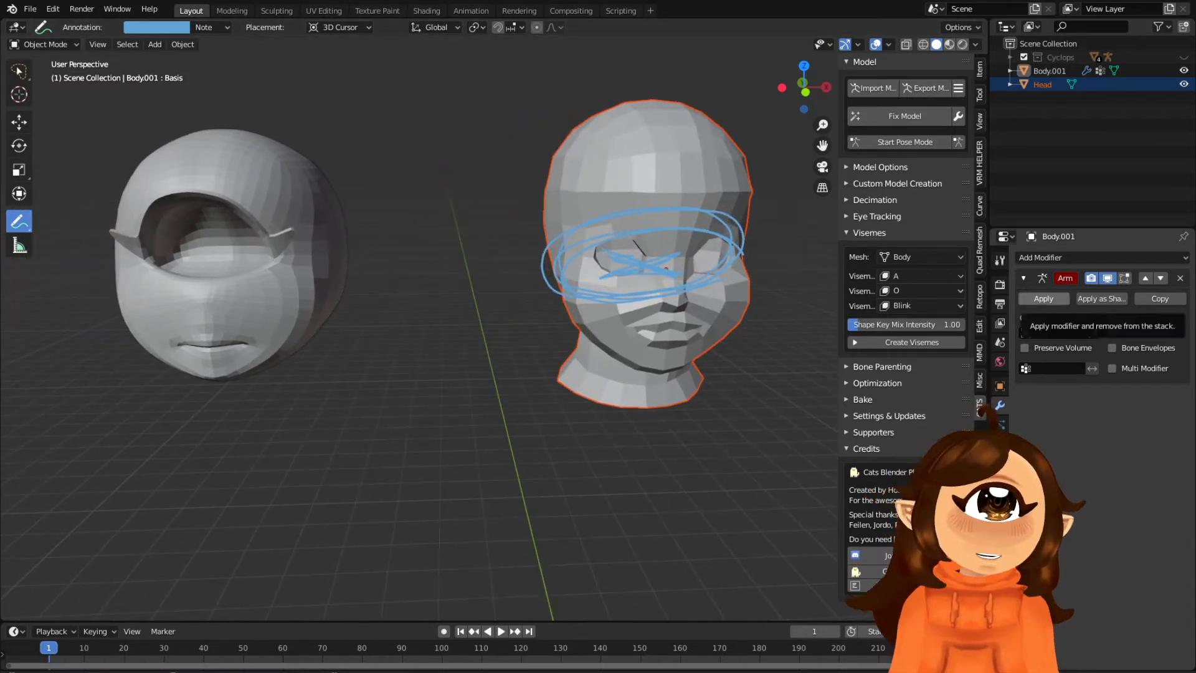
middle_click_drag(640, 291, 629, 299, "shift")
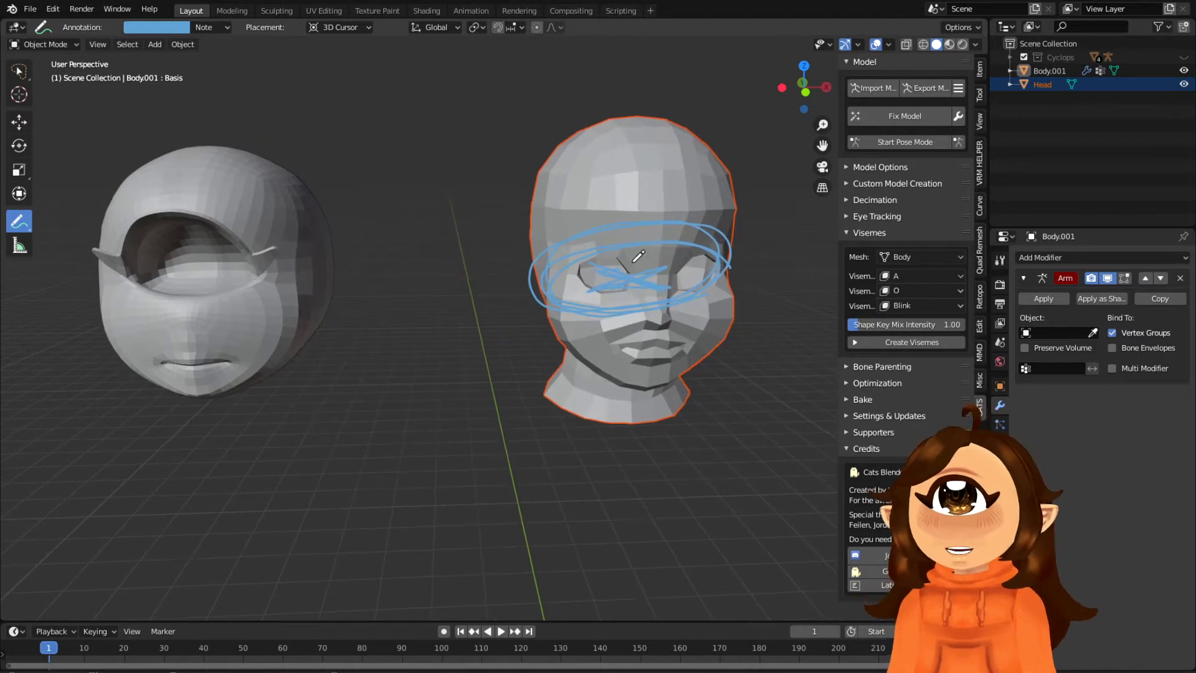
left_click(36, 45)
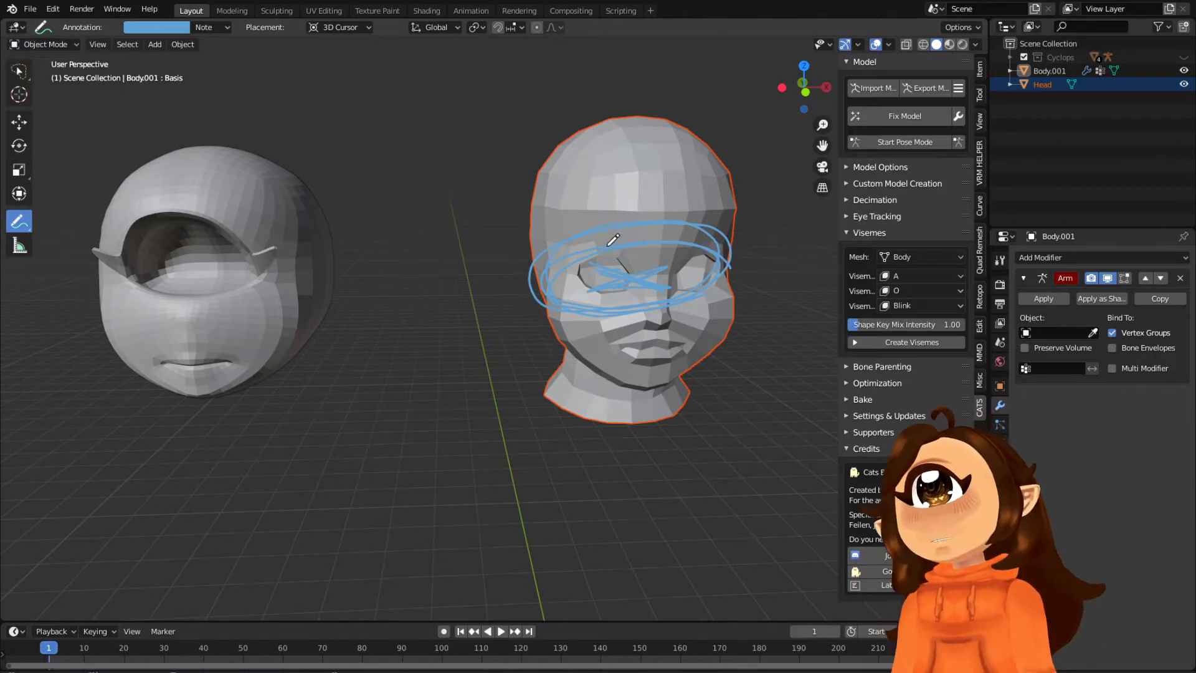
key("ctrl+z")
key("ctrl+z")
key("ctrl+z")
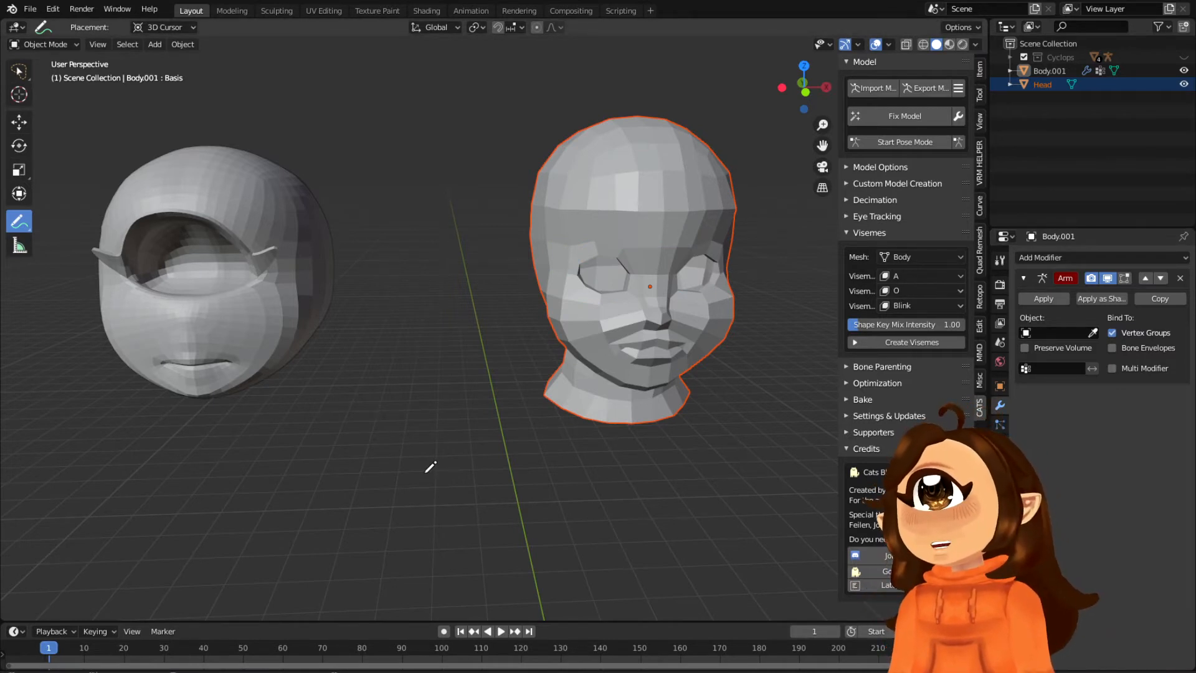
Try circling the whole two-eyed head, undo that, and annotate loops around both of its eye sockets instead.
mouse_move(509, 142)
left_mouse_down()
mouse_move(795, 246)
mouse_move(475, 253)
mouse_move(493, 364)
left_mouse_up()
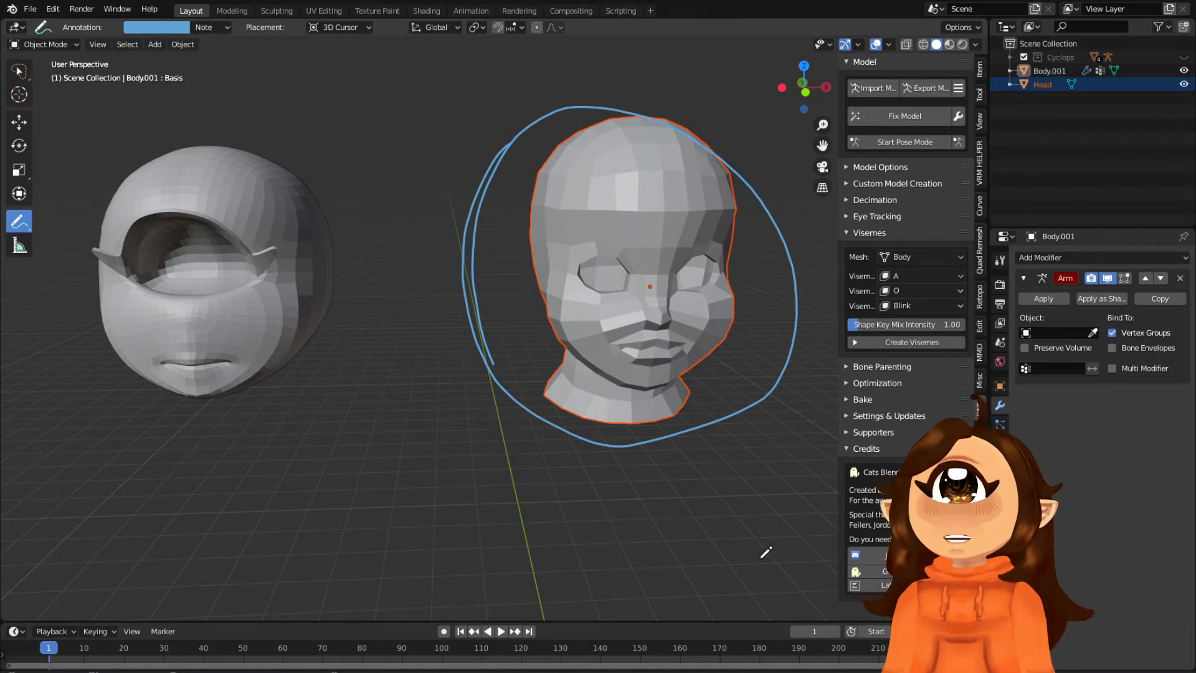
key("ctrl+z")
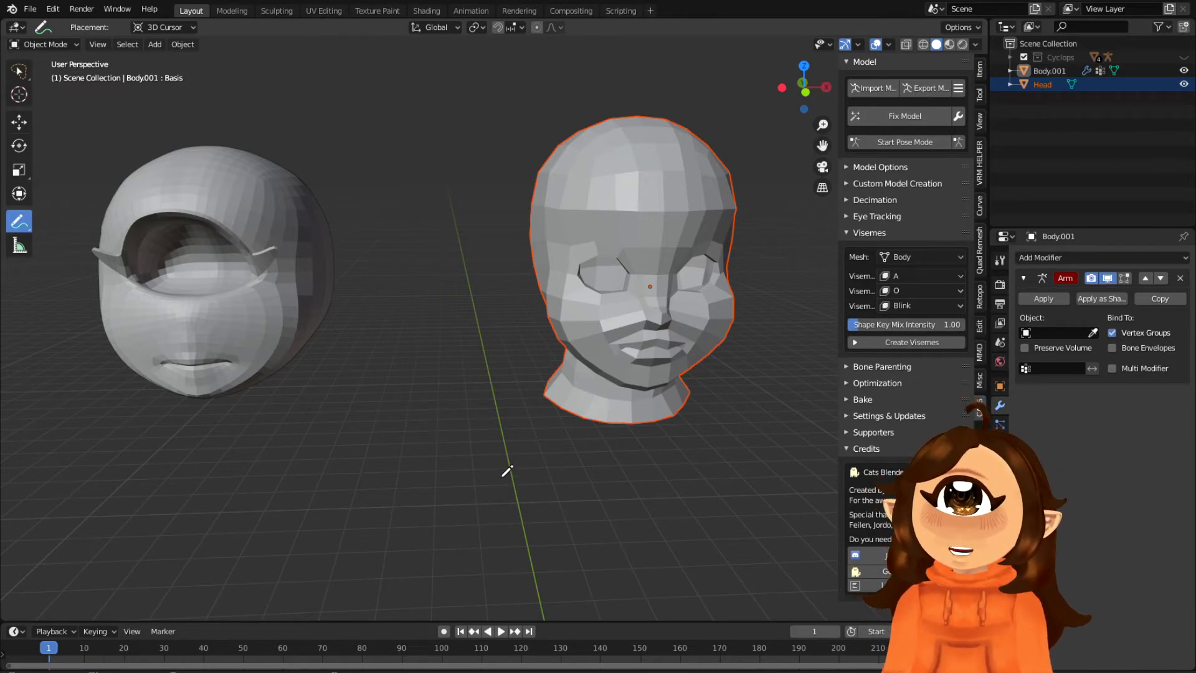
middle_click_drag(503, 476, 452, 469, "shift")
mouse_move(534, 251)
left_mouse_down()
mouse_move(619, 229)
mouse_move(634, 292)
mouse_move(524, 257)
left_mouse_up()
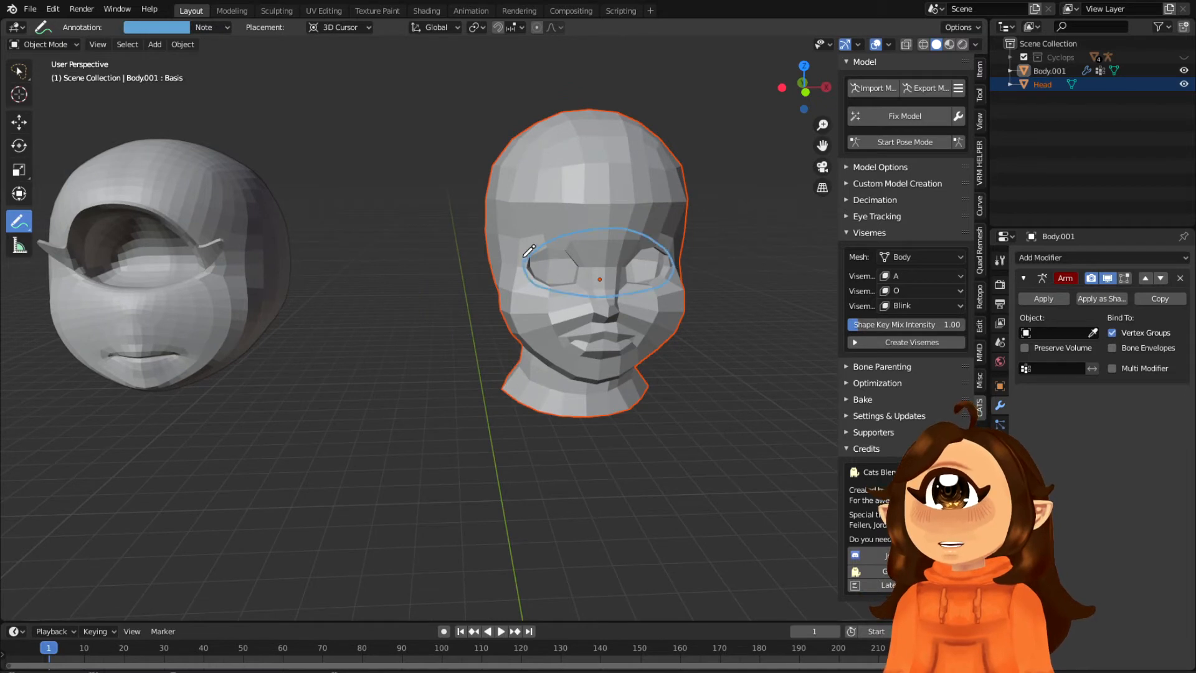
mouse_move(649, 232)
left_mouse_down()
mouse_move(637, 279)
mouse_move(533, 243)
mouse_move(643, 245)
mouse_move(607, 287)
left_mouse_up()
Annotate an arrow from the two-eyed head towards the cyclops head and loops around the cyclops' eye socket.
mouse_move(151, 256)
left_mouse_down()
mouse_move(84, 257)
mouse_move(223, 253)
mouse_move(80, 267)
mouse_move(231, 261)
mouse_move(101, 260)
mouse_move(237, 274)
left_mouse_up()
key("ctrl+z")
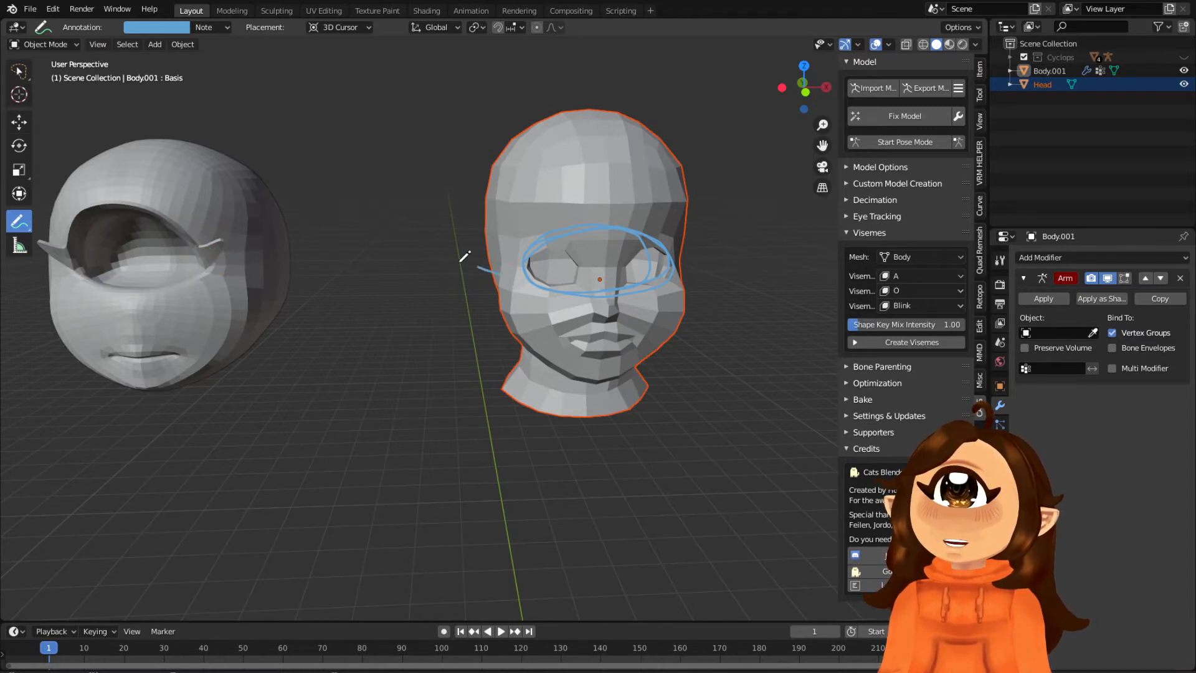
left_click_drag(465, 256, 333, 246)
mouse_move(339, 272)
left_mouse_down()
mouse_move(320, 253)
mouse_move(373, 235)
left_mouse_up()
mouse_move(150, 212)
left_mouse_down()
mouse_move(106, 280)
mouse_move(79, 251)
mouse_move(212, 258)
mouse_move(255, 246)
left_mouse_up()
middle_click_drag(256, 246, 340, 311, "shift")
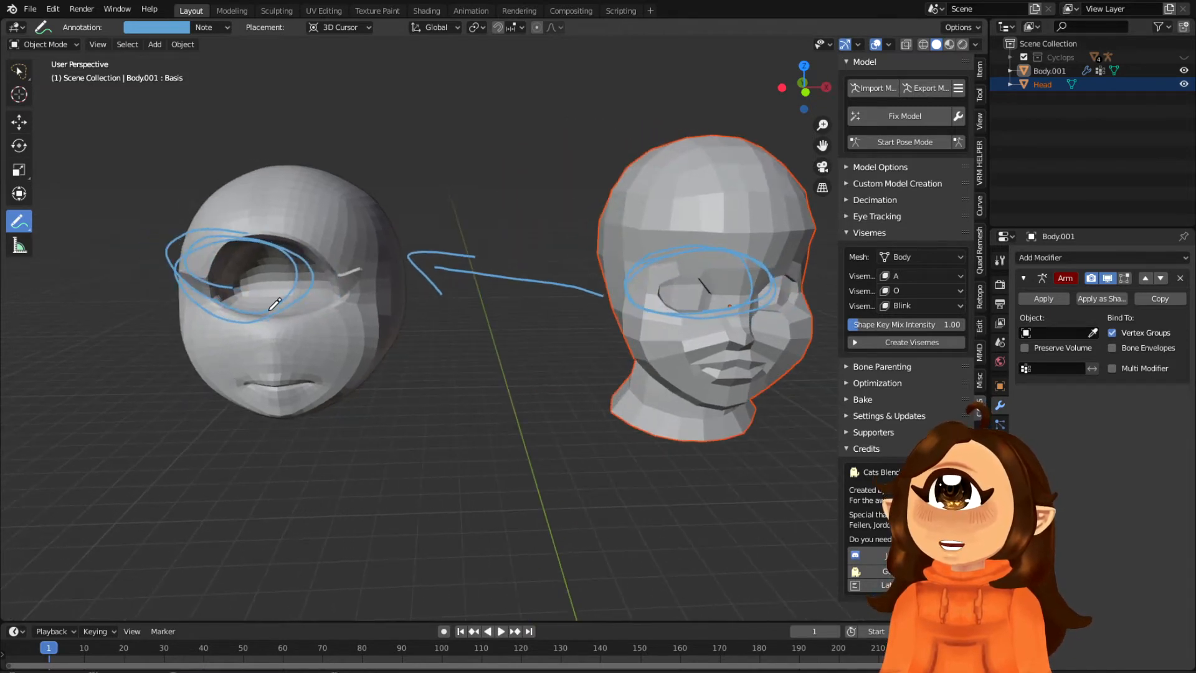
Redo the cyclops annotations as separate loops around the lower face and the eye region, with strokes over the mouth.
left_click_drag(256, 317, 258, 319)
key("ctrl+z")
key("ctrl+z")
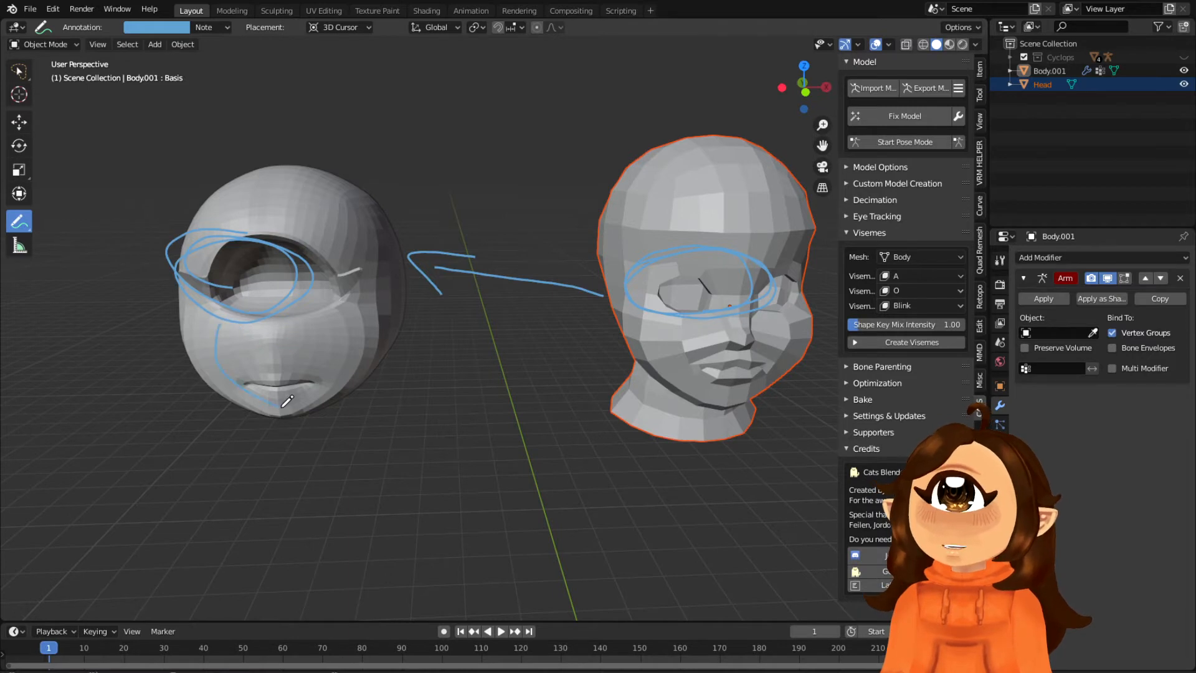
mouse_move(282, 407)
left_mouse_down()
mouse_move(327, 356)
mouse_move(311, 401)
mouse_move(234, 413)
mouse_move(362, 325)
mouse_move(315, 406)
mouse_move(215, 367)
left_mouse_up()
key("ctrl+z")
key("ctrl+z")
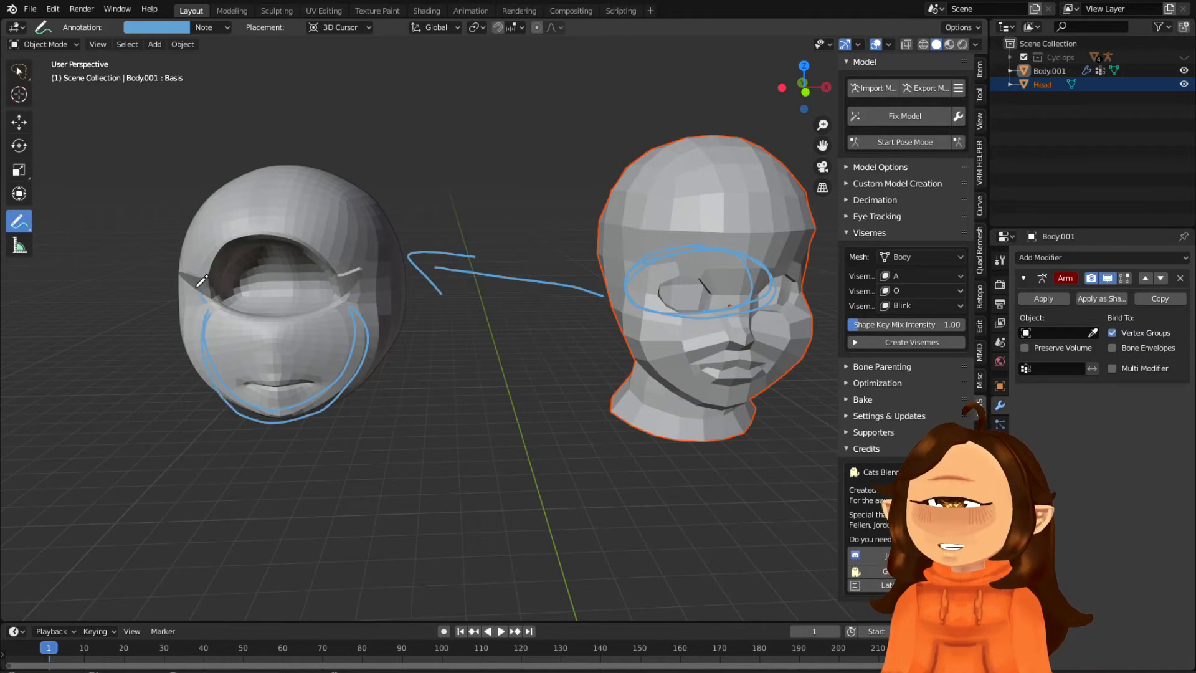
mouse_move(201, 280)
left_mouse_down()
mouse_move(344, 213)
mouse_move(260, 320)
mouse_move(199, 281)
left_mouse_up()
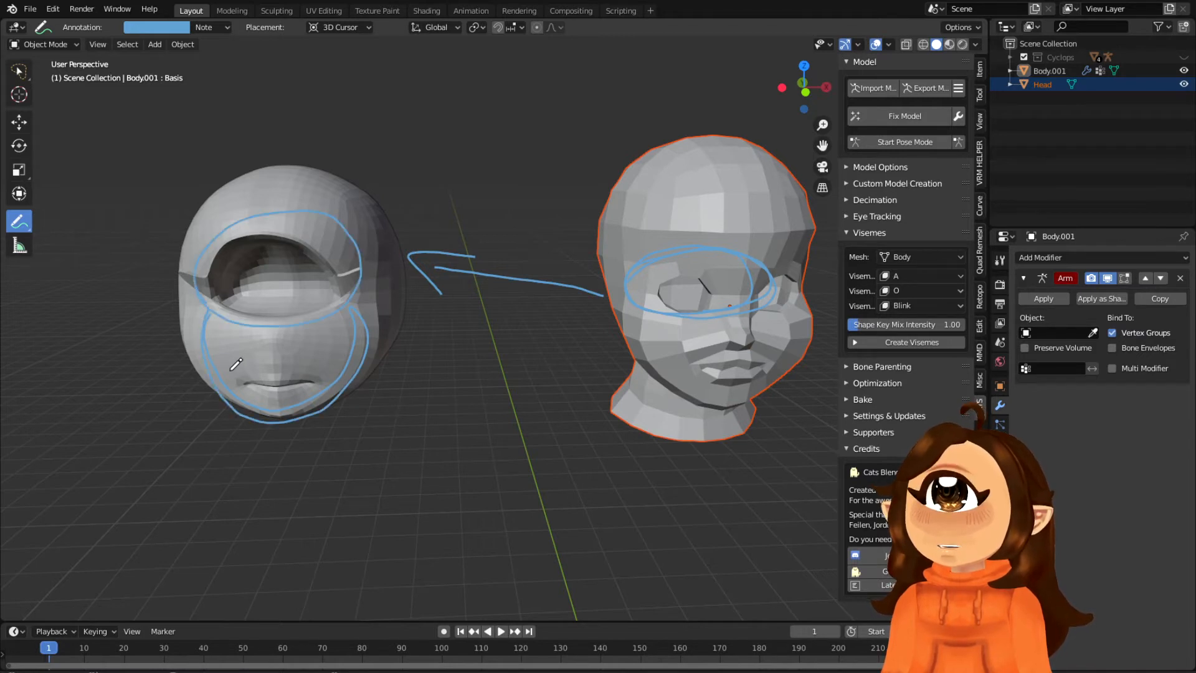
mouse_move(231, 372)
left_mouse_down()
mouse_move(326, 369)
mouse_move(249, 378)
left_mouse_up()
middle_click_drag(252, 358, 628, 352)
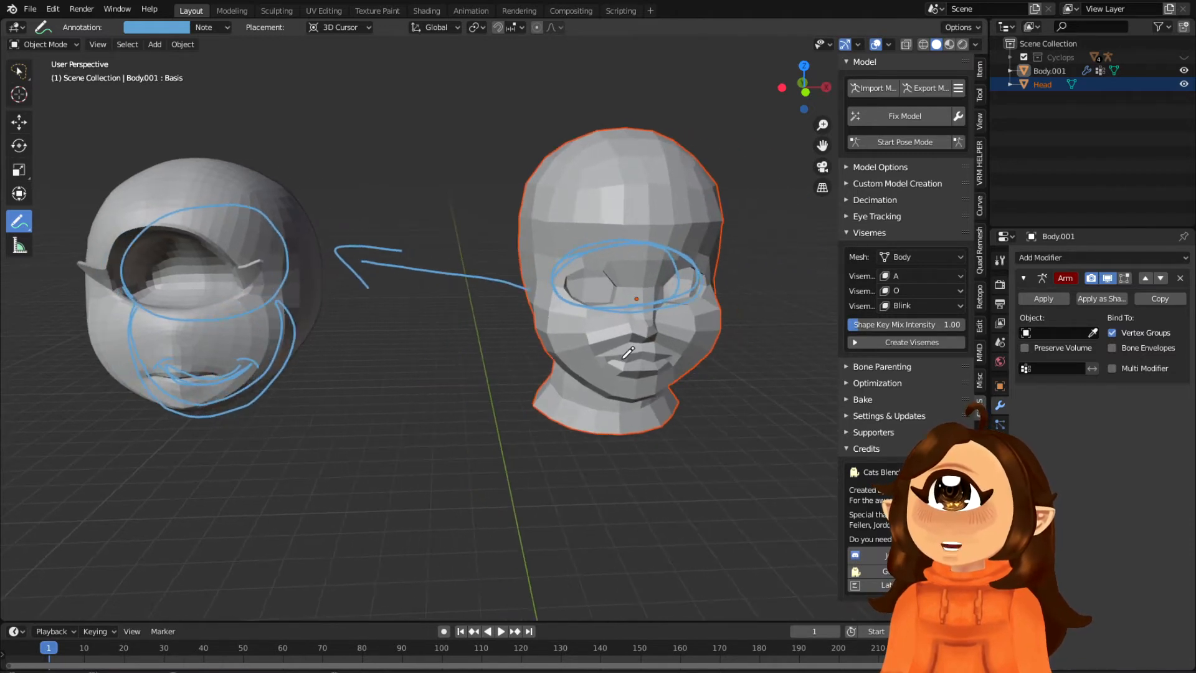
middle_click_drag(306, 393, 528, 373)
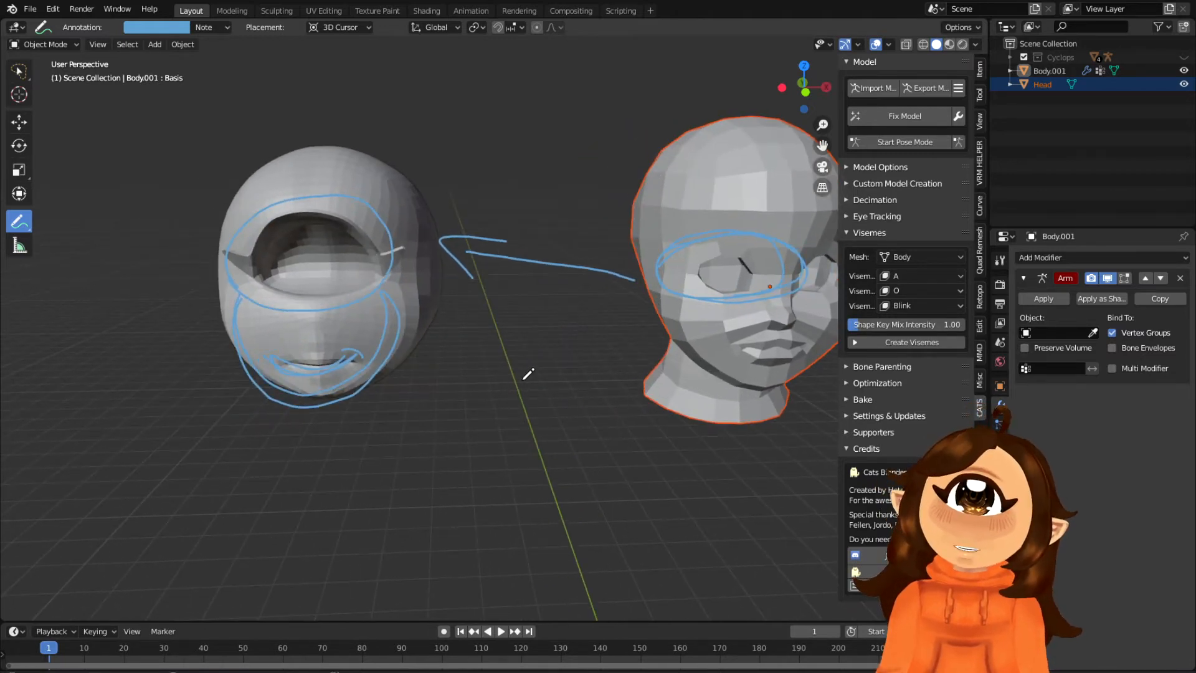
Undo the annotations drawn on the cyclops head.
key("ctrl+z")
key("ctrl+z")
key("ctrl+z")
key("ctrl+z")
Examine the two-eyed head's mesh in Edit Mode and return to Object Mode.
left_click(43, 44)
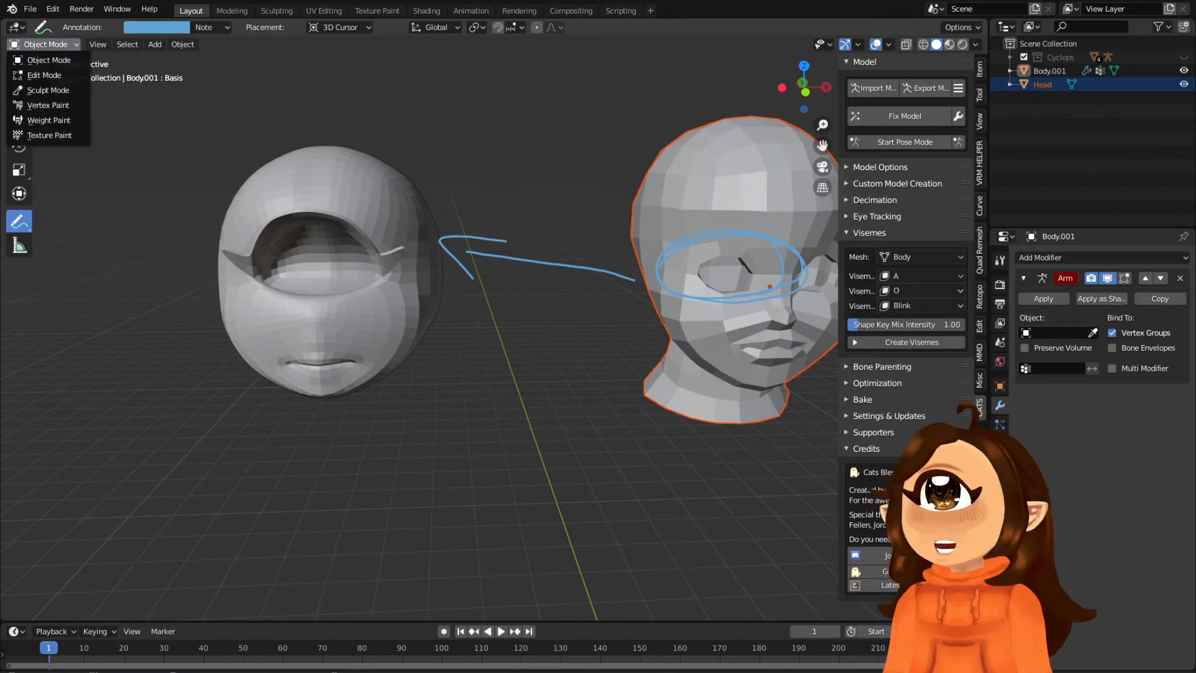
left_click(39, 75)
middle_click_drag(644, 267, 152, 246)
left_click(40, 46)
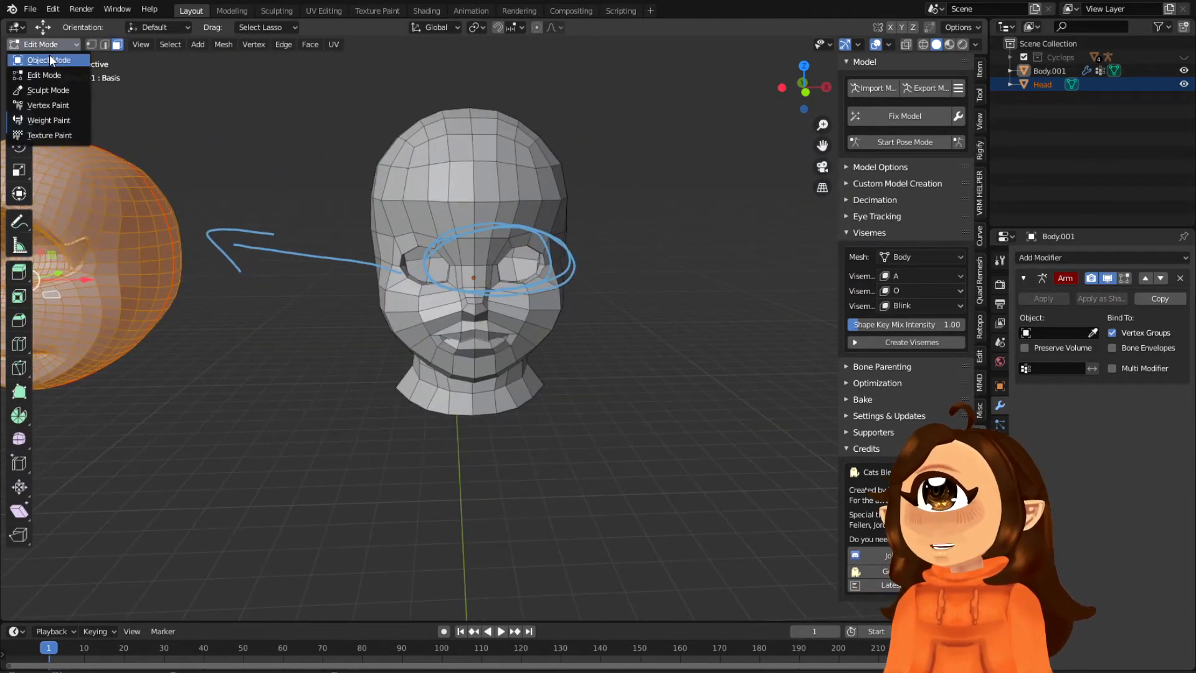
left_click(52, 59)
Show the two-eyed head in front orthographic view and undo back to Edit Mode with all remaining annotations removed.
key("KP_3")
key("KP_1")
middle_click_drag(648, 298, 587, 305, "shift")
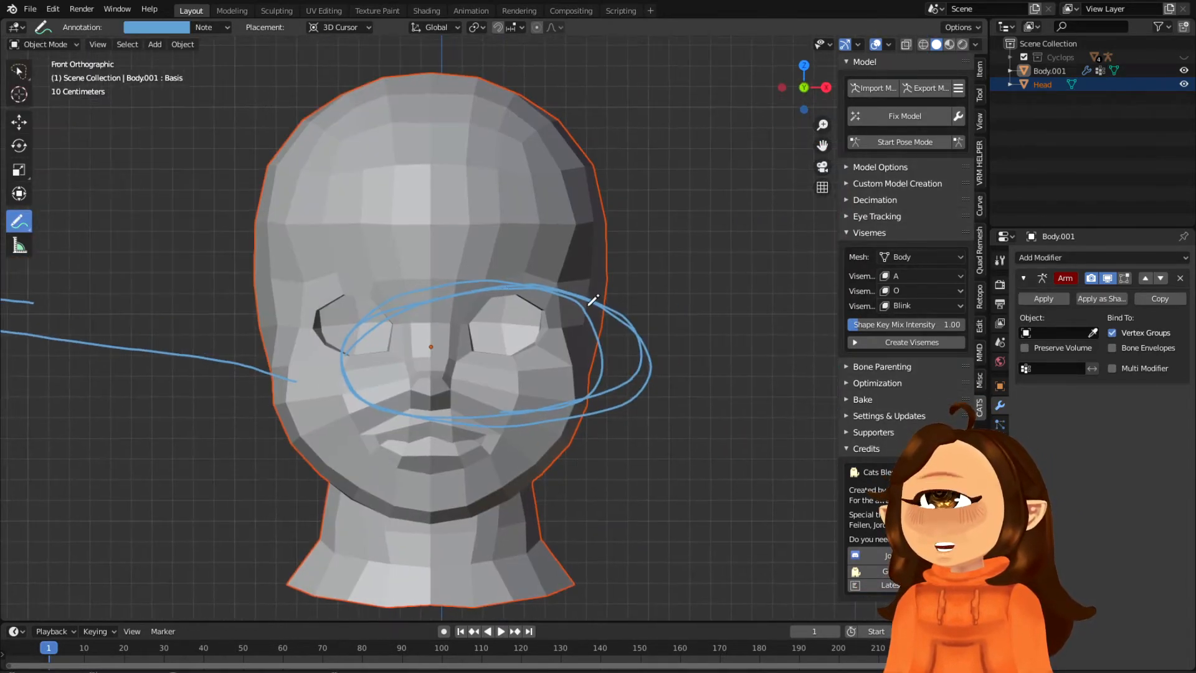
key("ctrl+z")
key("ctrl+z")
key("ctrl+z")
key("ctrl+z")
key("ctrl+z")
key("ctrl+z")
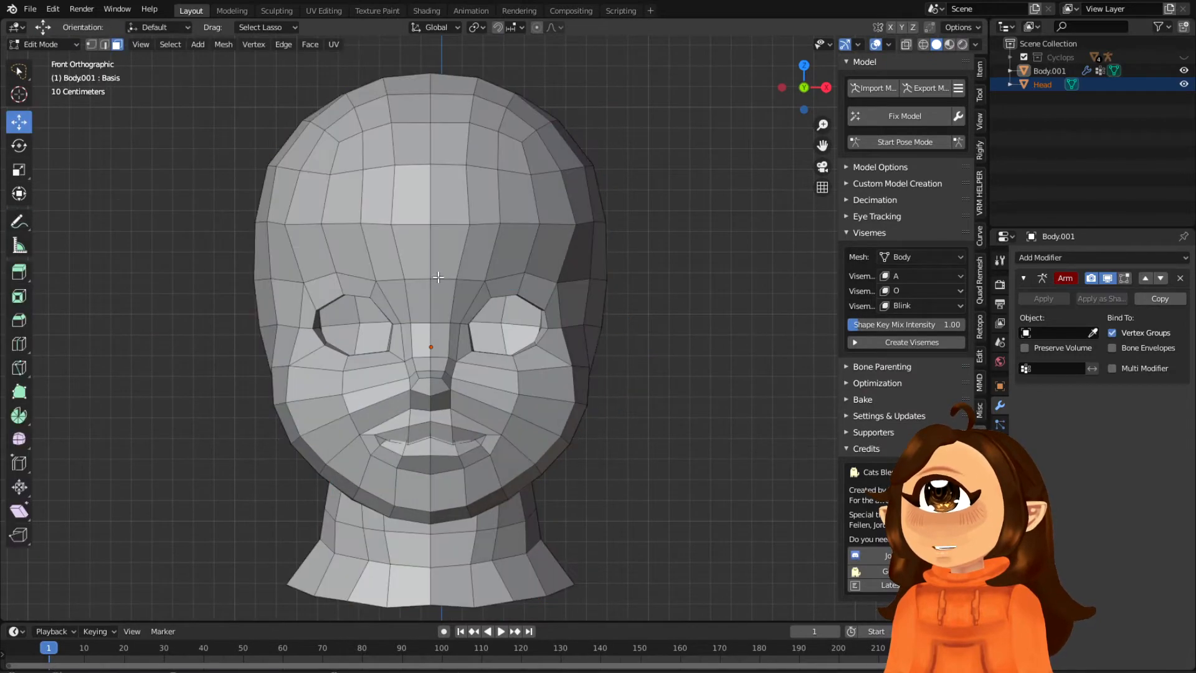
Remove the Armature modifier from the two-eyed head.
middle_click_drag(414, 306, 480, 271, "shift")
scroll(453, 224, "down", 3)
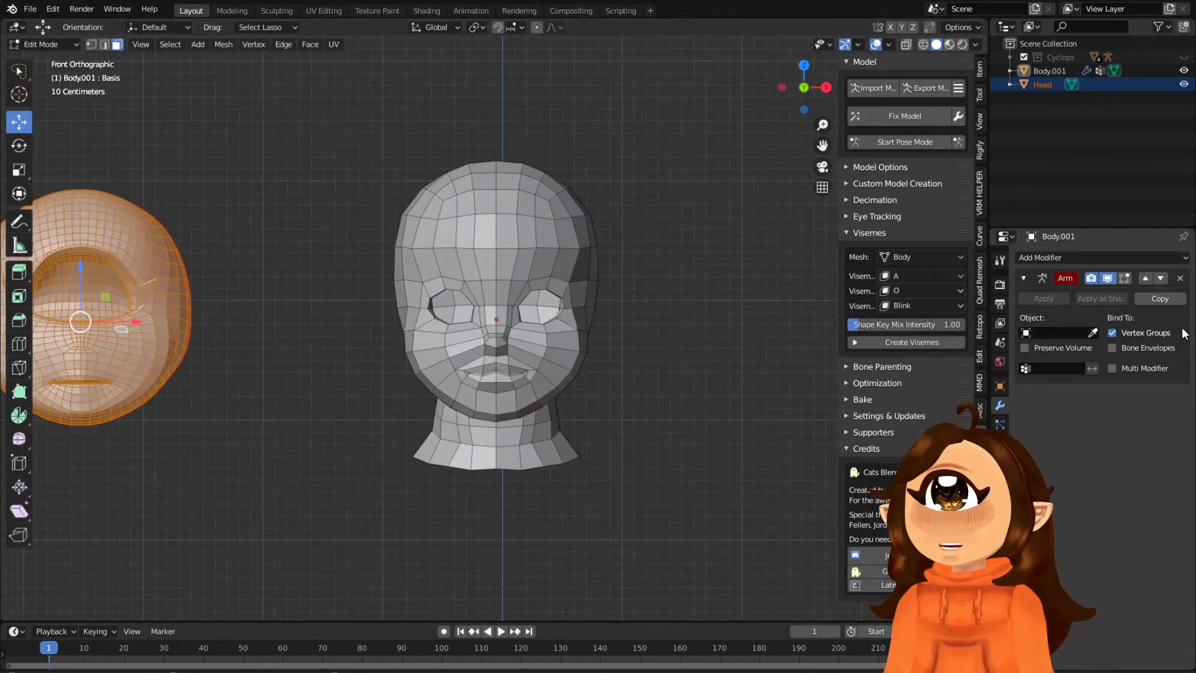
left_click(1179, 278)
middle_click_drag(619, 301, 596, 331, "shift")
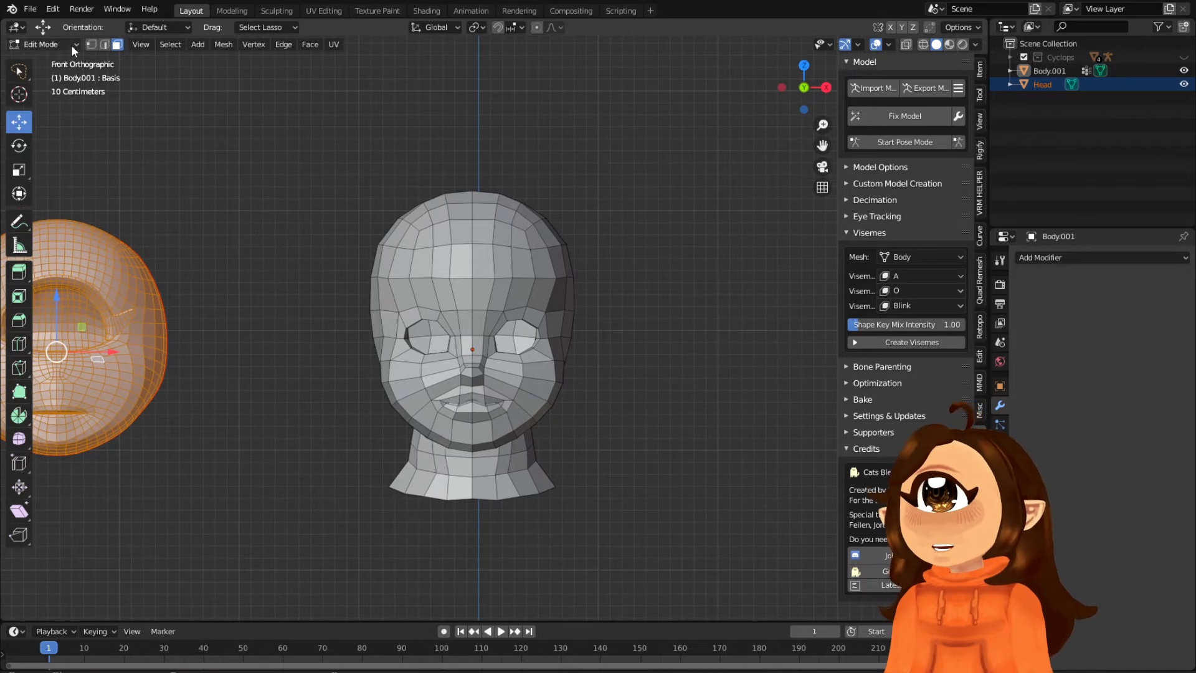
Turn on X-ray, box-select the half of the two-eyed head nearest the cyclops head and delete its faces.
left_click_drag(20, 72, 63, 100)
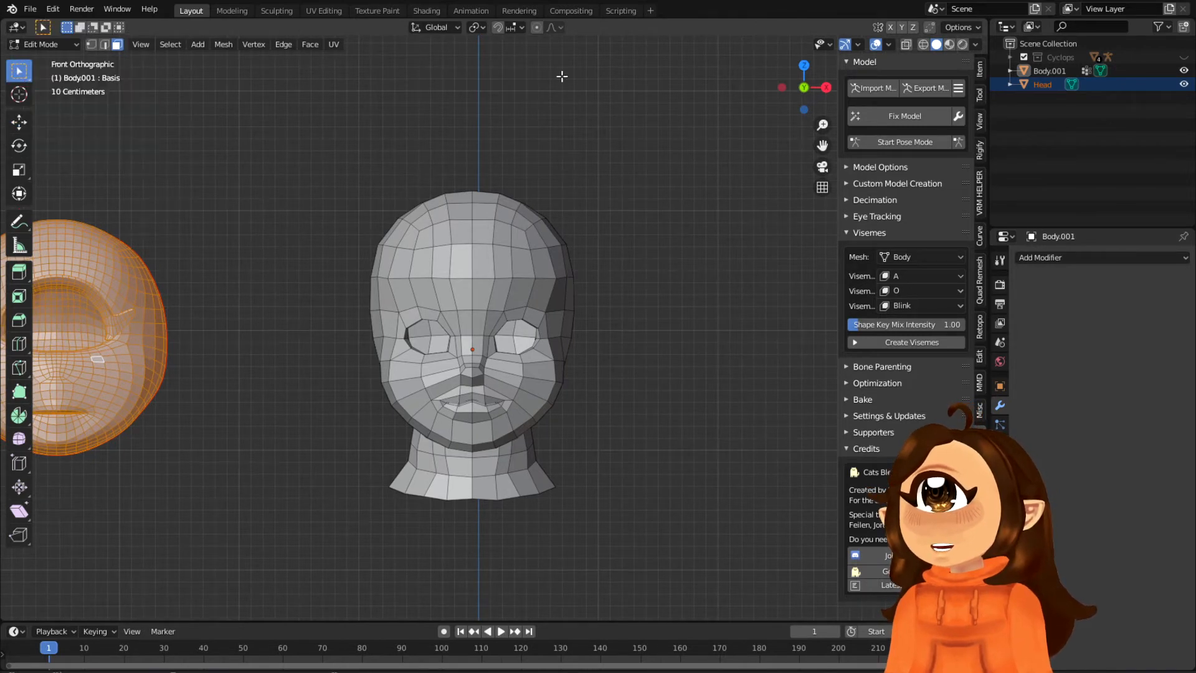
left_click(907, 44)
left_click_drag(324, 147, 470, 538)
key("x")
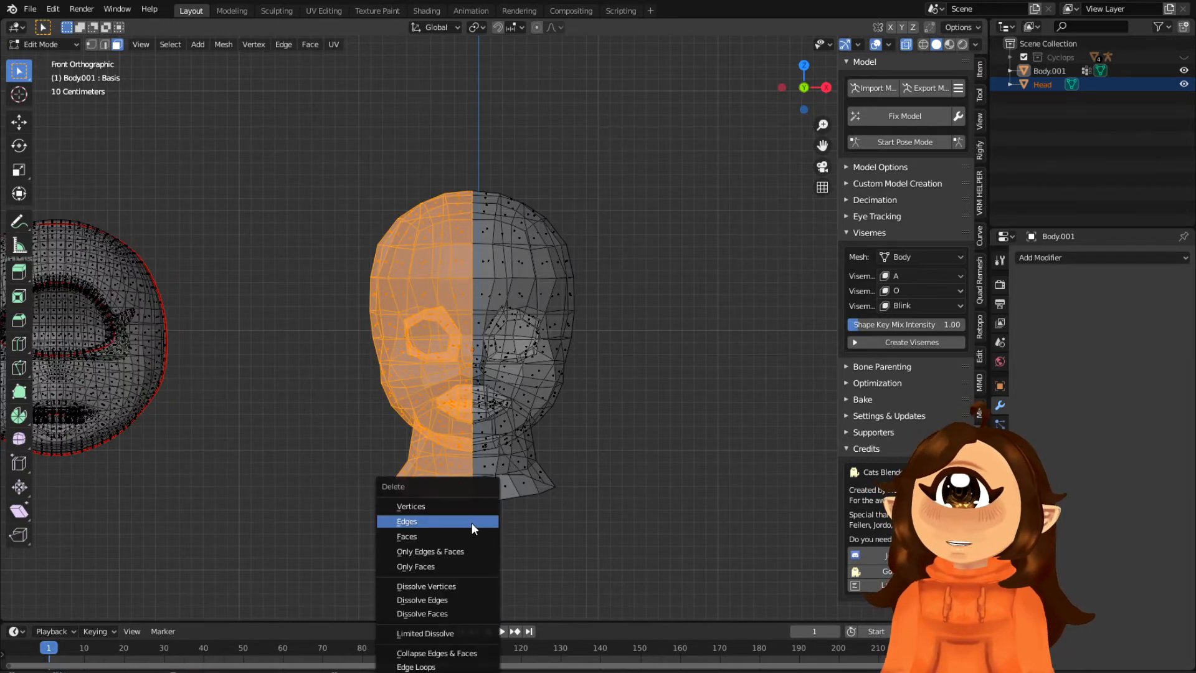
left_click(464, 536)
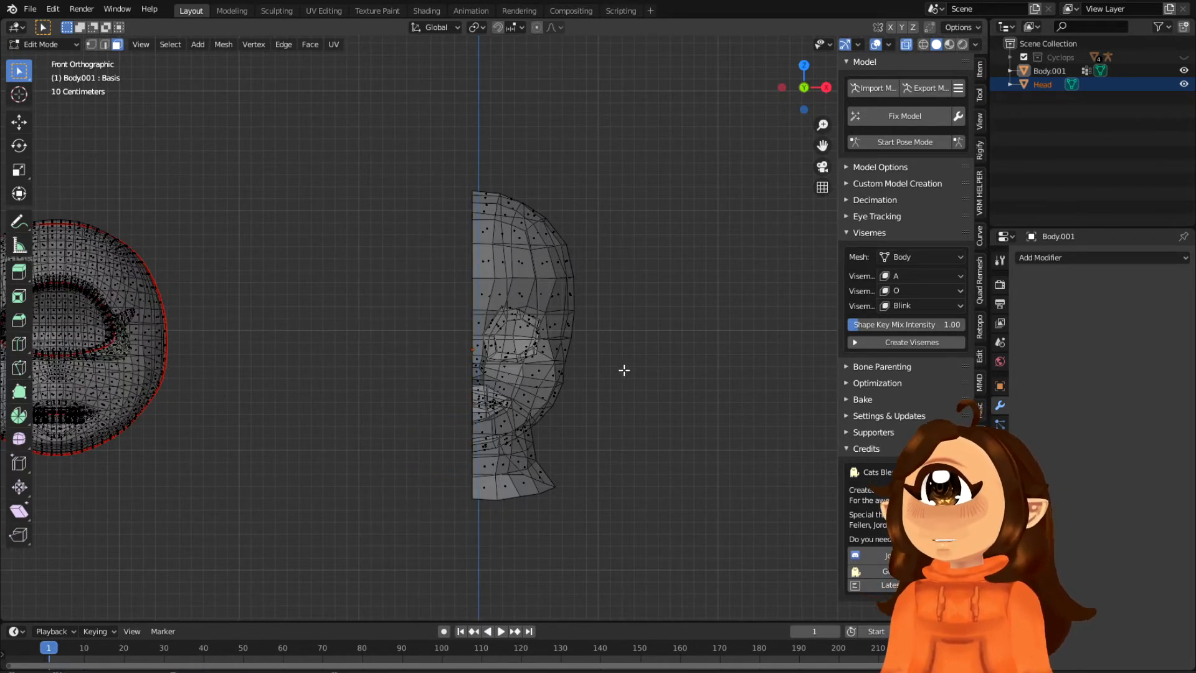
Turn off X-ray while keeping overlays on, and show the remaining half head from its open inner side.
scroll(624, 370, "up", 5)
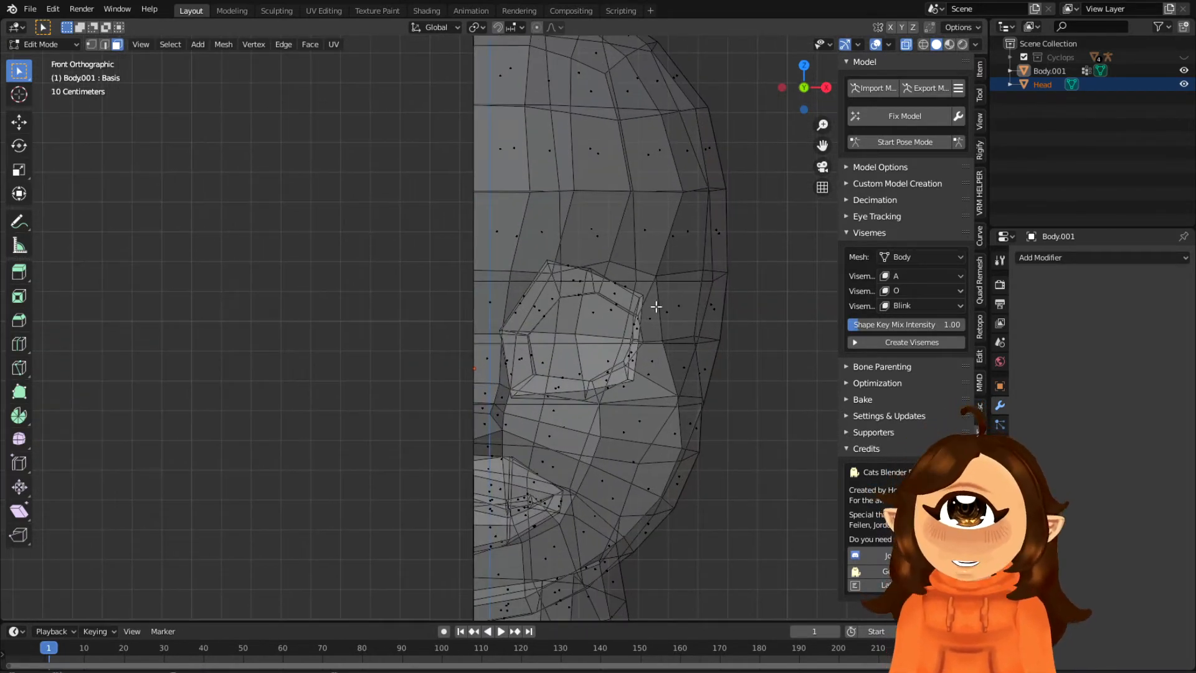
left_click(594, 355)
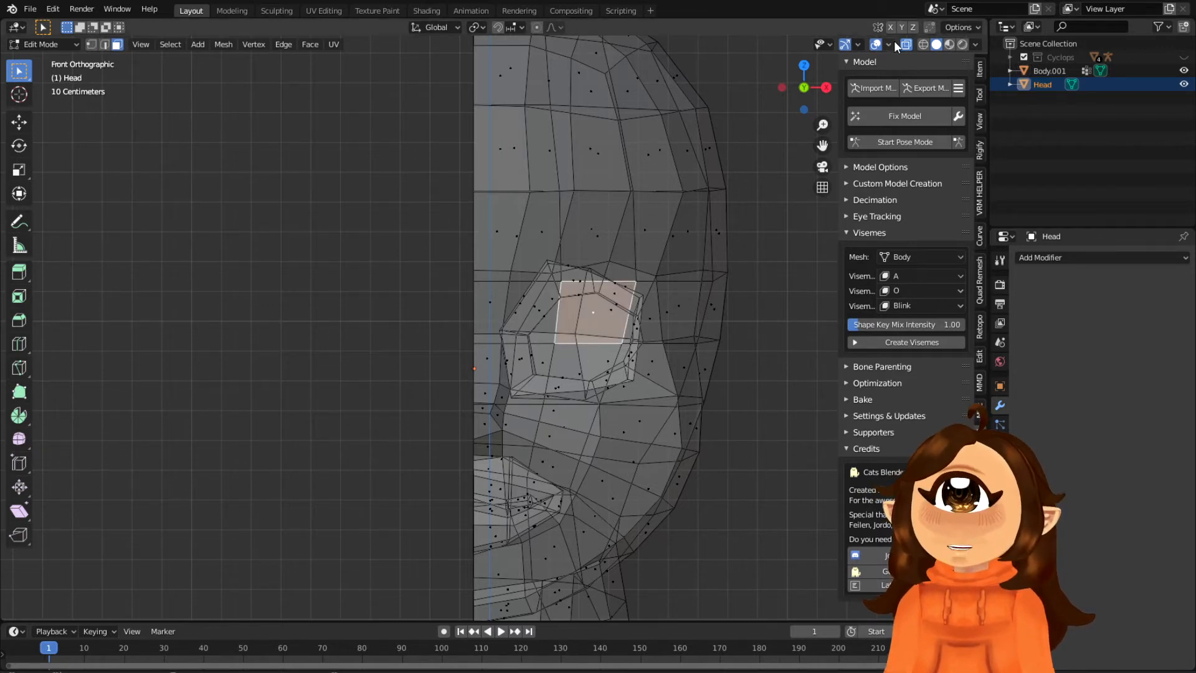
left_click(875, 45)
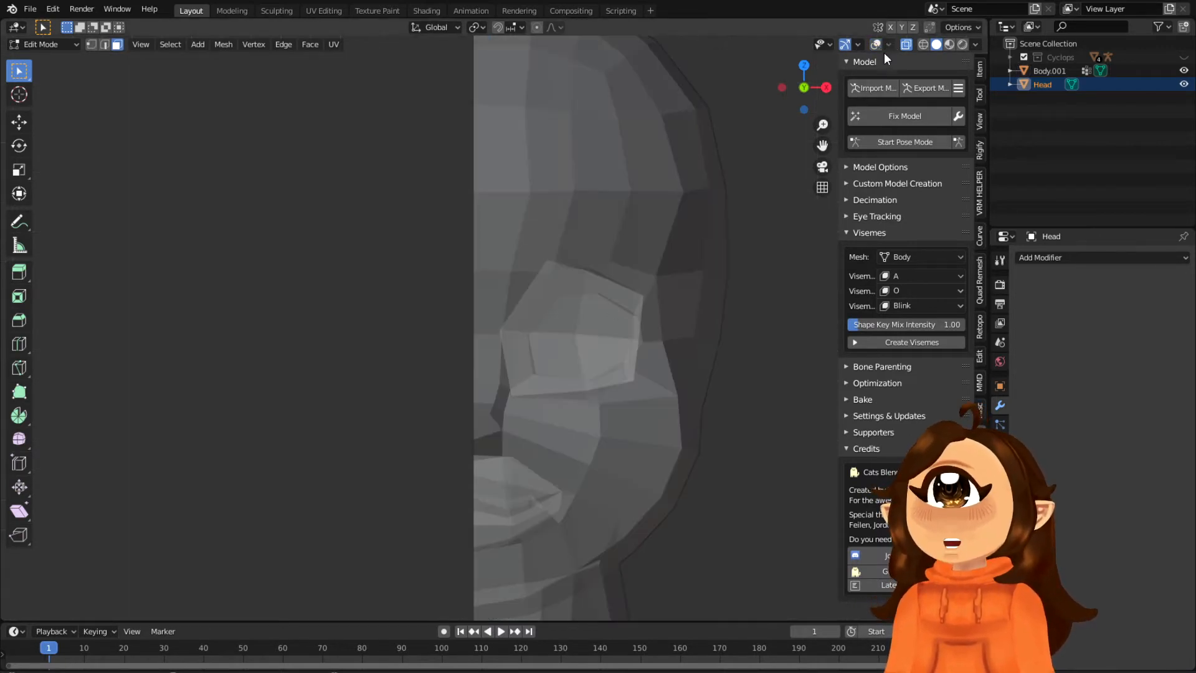
left_click(876, 44)
scroll(553, 299, "up", 5)
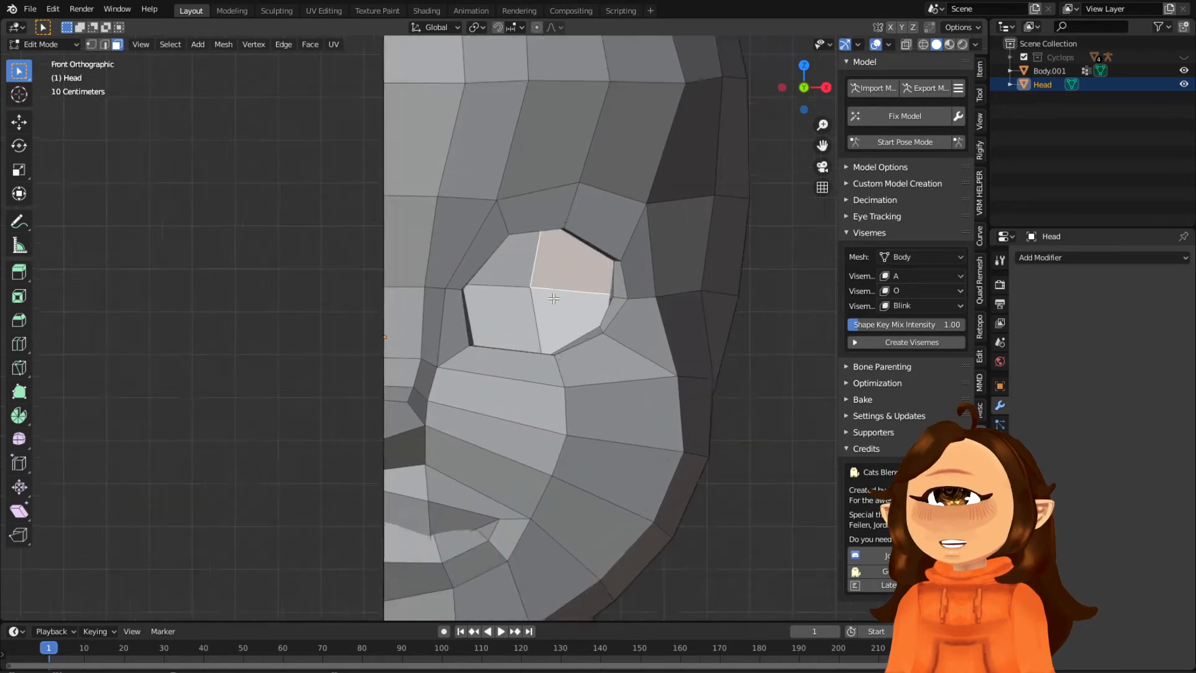
scroll(539, 304, "up", 1)
middle_click_drag(311, 263, 413, 274)
scroll(413, 274, "down", 4)
middle_click_drag(304, 285, 554, 316, "shift")
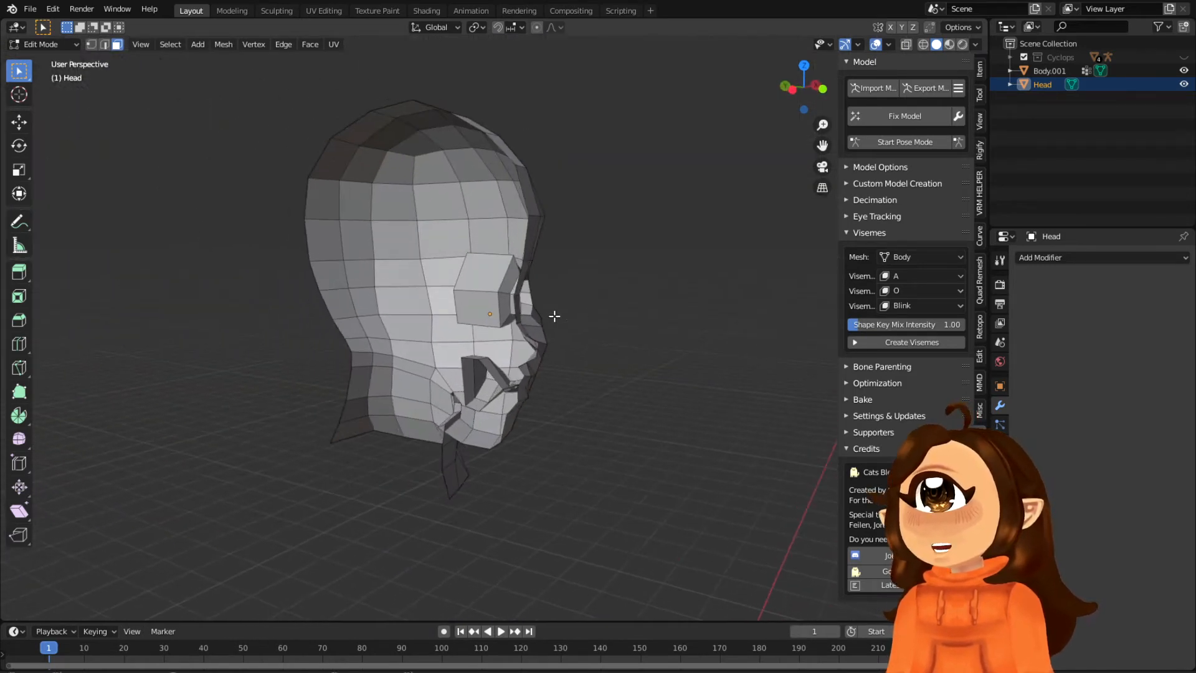
Select four of the faces closing the back of the eye socket from inside the half head and delete them.
scroll(554, 316, "up", 3)
left_click(467, 301)
middle_click_drag(467, 301, 553, 296)
scroll(552, 296, "up", 1)
middle_click_drag(243, 343, 476, 333, "shift")
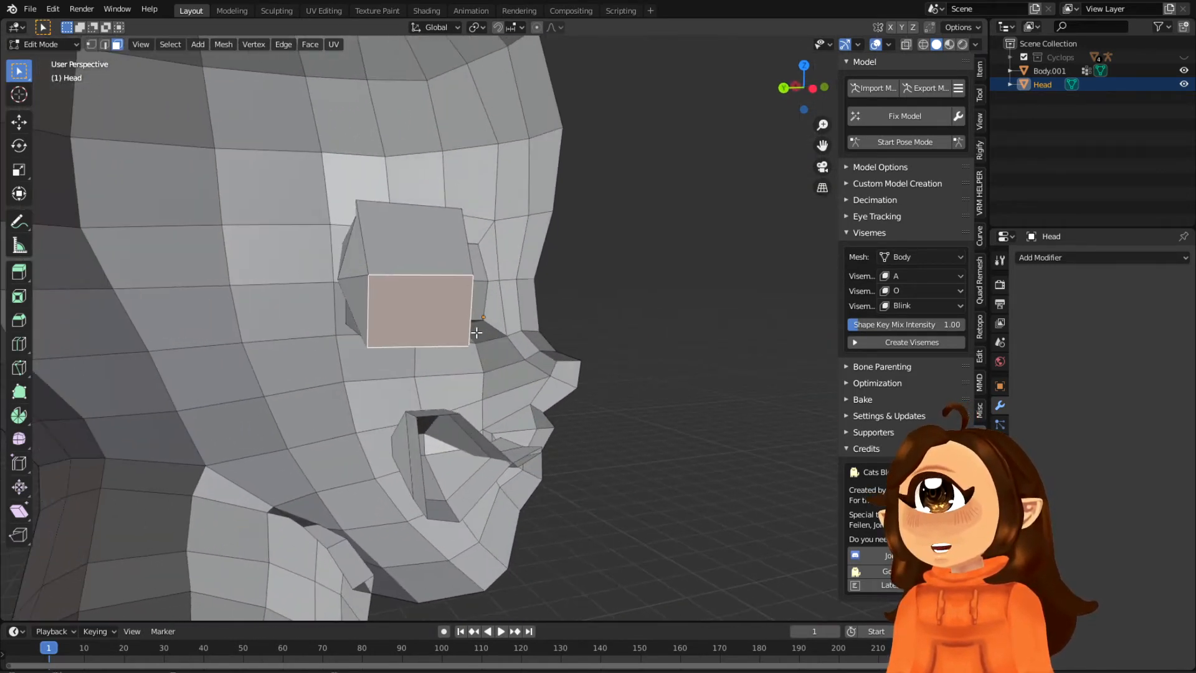
left_click(350, 298)
middle_click_drag(351, 298, 395, 330)
middle_click_drag(252, 289, 448, 300, "shift")
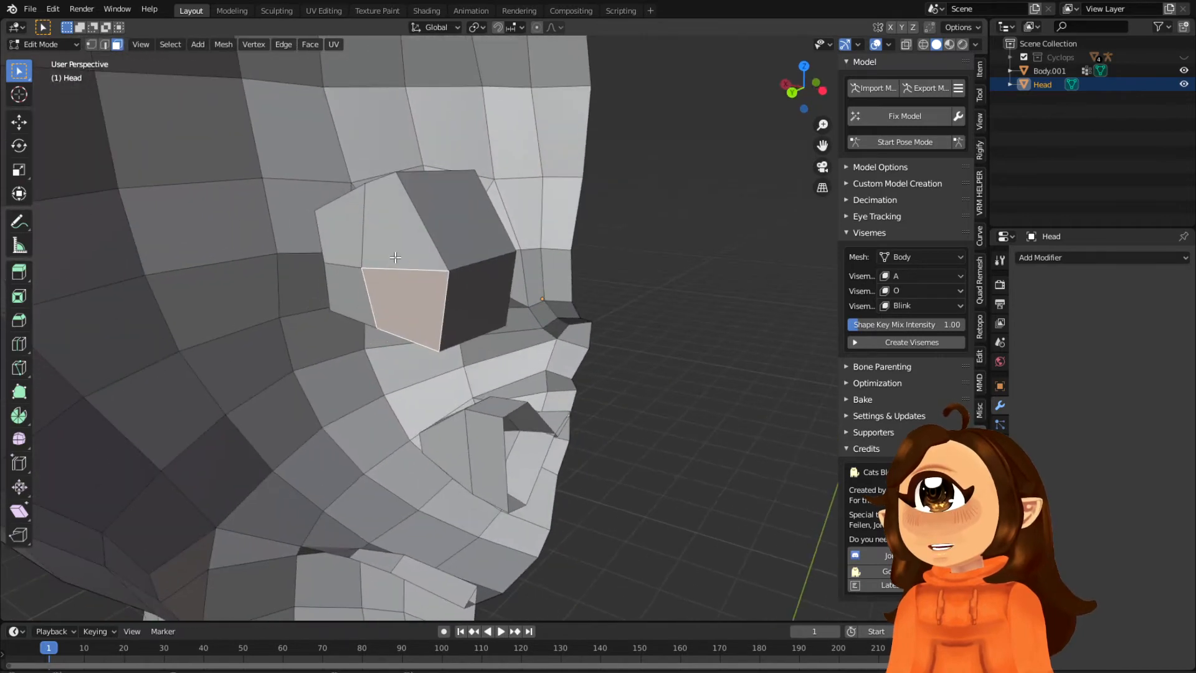
left_click(395, 257, "shift")
left_click(346, 286, "shift")
left_click(358, 238, "shift")
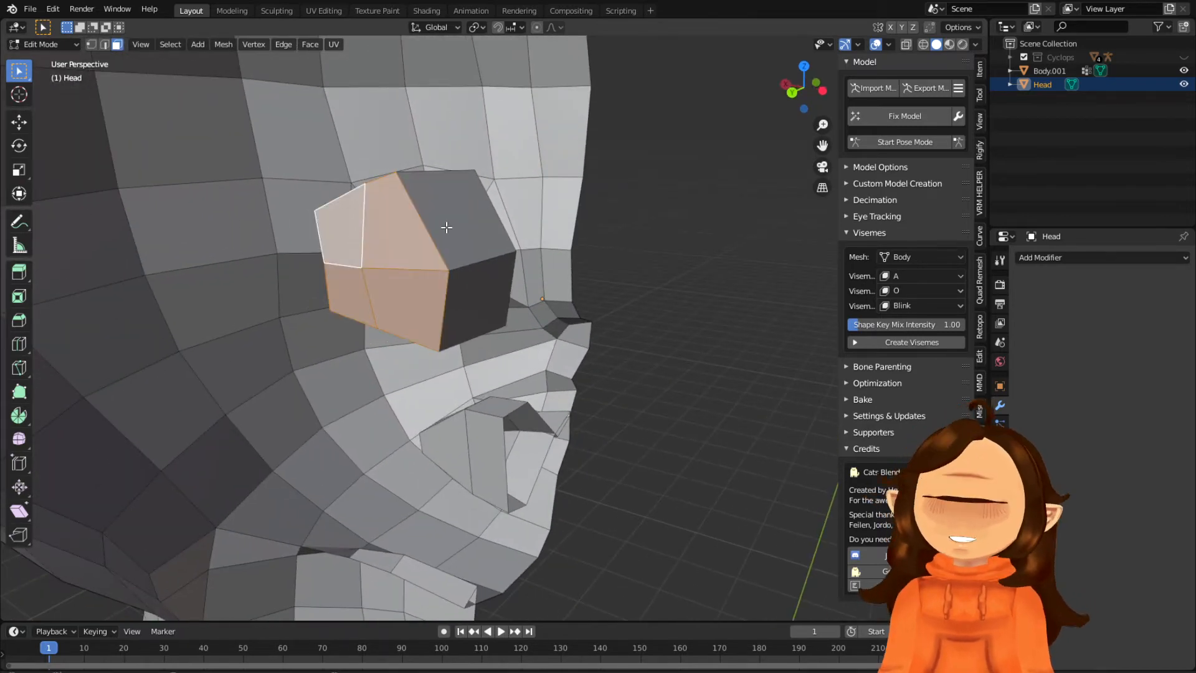
key("x")
left_click(446, 227)
Delete the last two faces at the back of the eye socket and check the opening from the front.
left_click(474, 228)
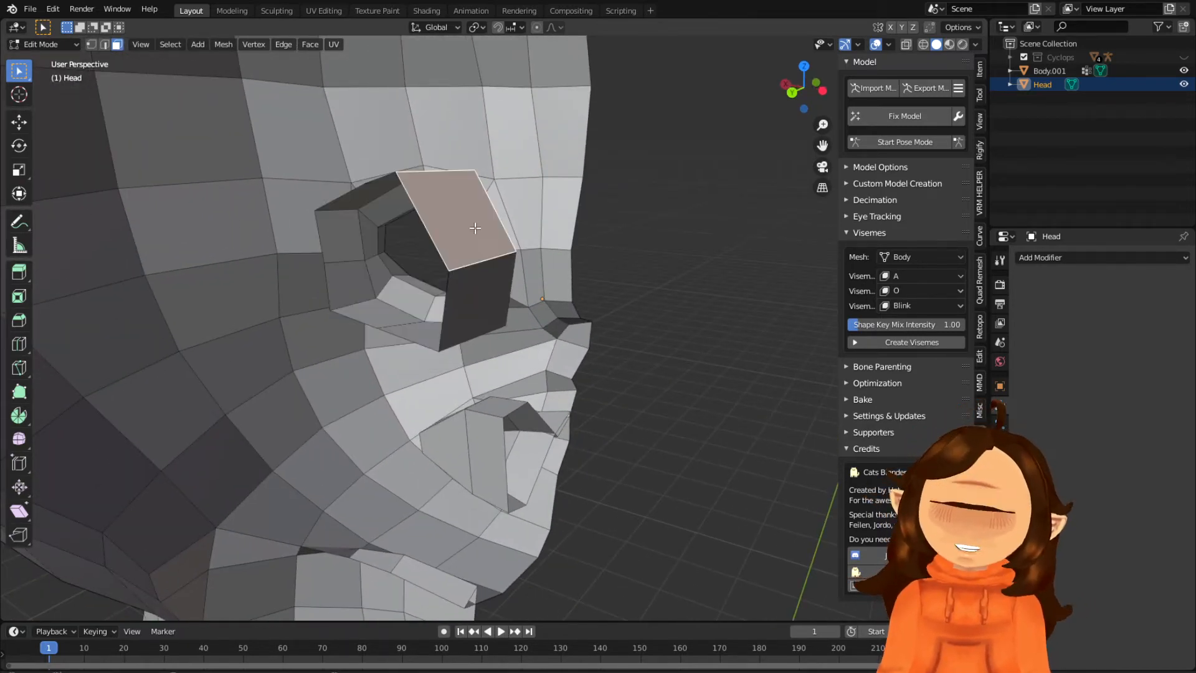
key("x")
left_click(474, 226)
left_click(469, 275)
key("x")
left_click(469, 274)
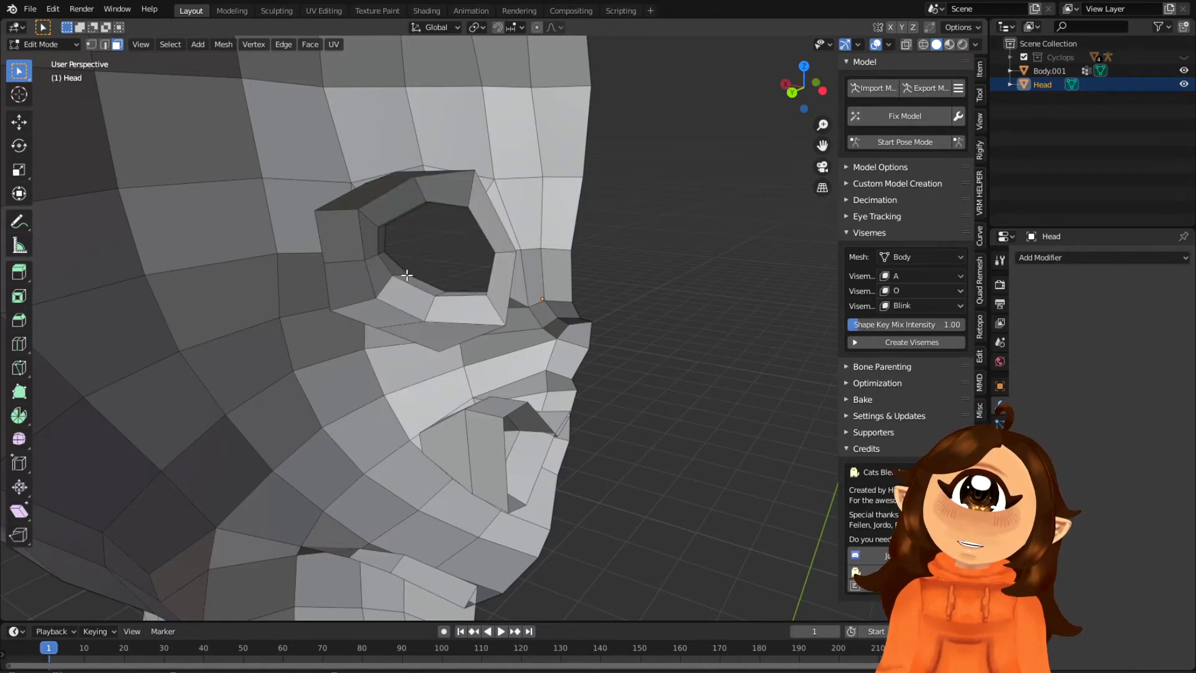
middle_click_drag(488, 303, 652, 238)
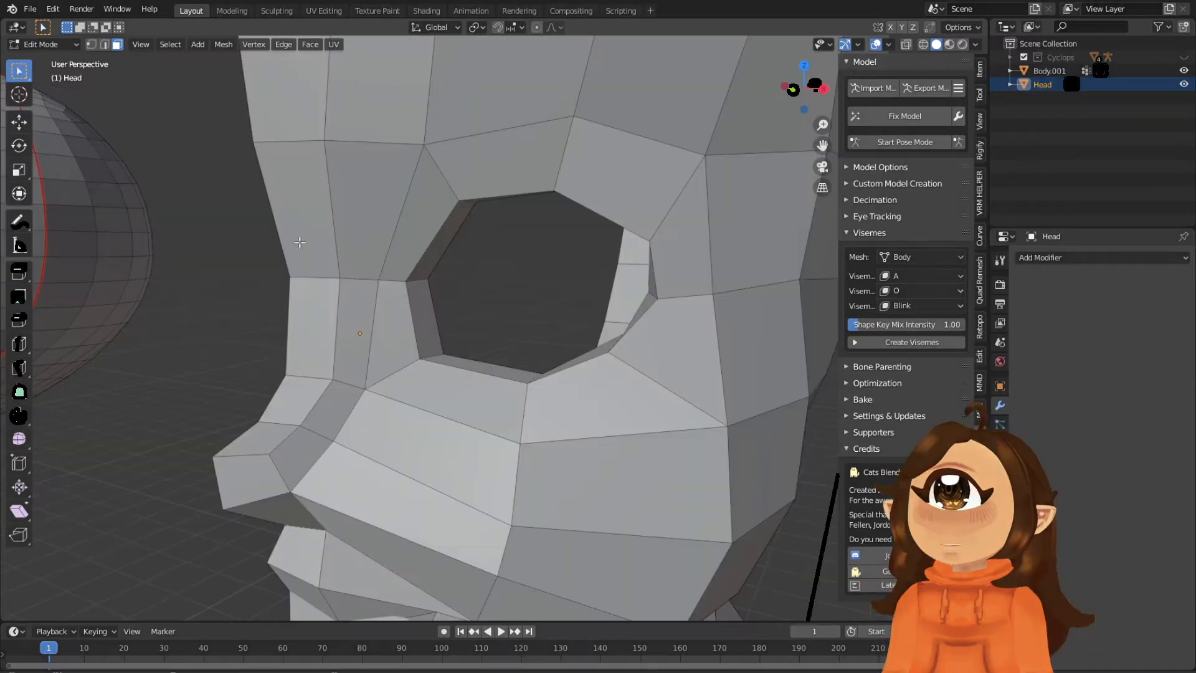
scroll(507, 239, "down", 6)
middle_click_drag(398, 284, 617, 269, "shift")
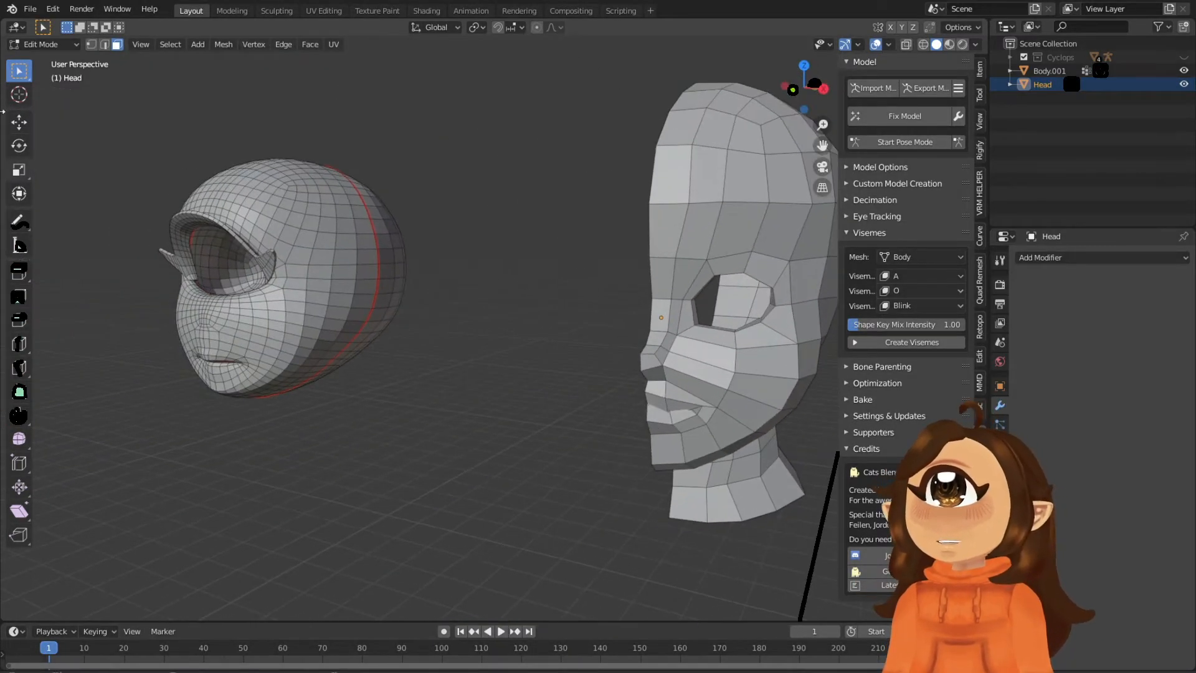
In Object Mode, draw a trial annotation stroke over the half head's eye opening and undo it.
left_click(43, 44)
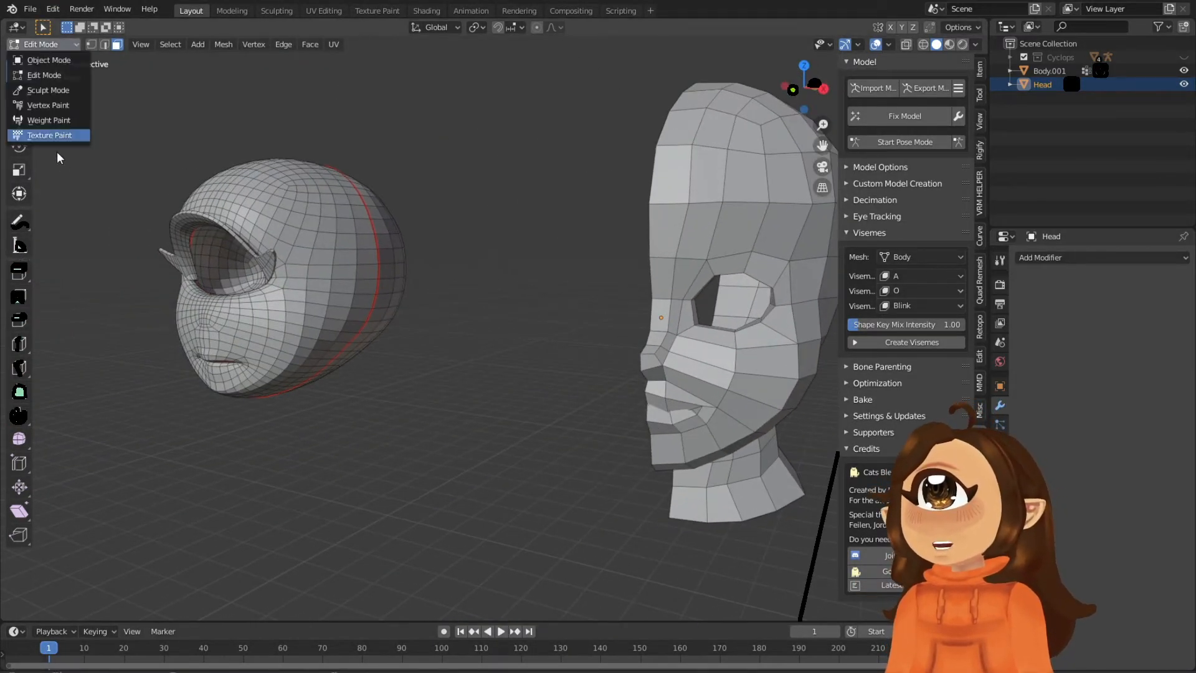
left_click(63, 60)
middle_click_drag(374, 267, 182, 261, "shift")
mouse_move(511, 264)
left_mouse_down()
mouse_move(566, 290)
mouse_move(548, 311)
mouse_move(563, 304)
left_mouse_up()
key("ctrl+z")
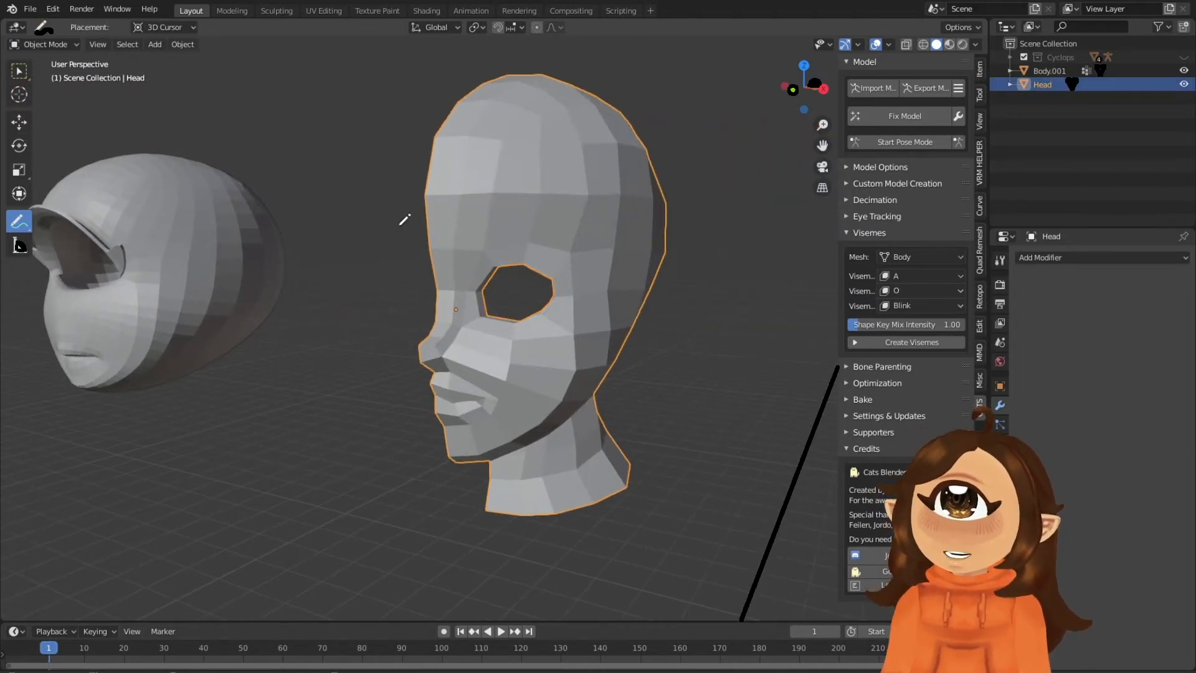
Outline the large eye opening of the cyclops head with annotation strokes, undo them and return to the half head.
middle_click_drag(206, 205, 504, 222, "shift")
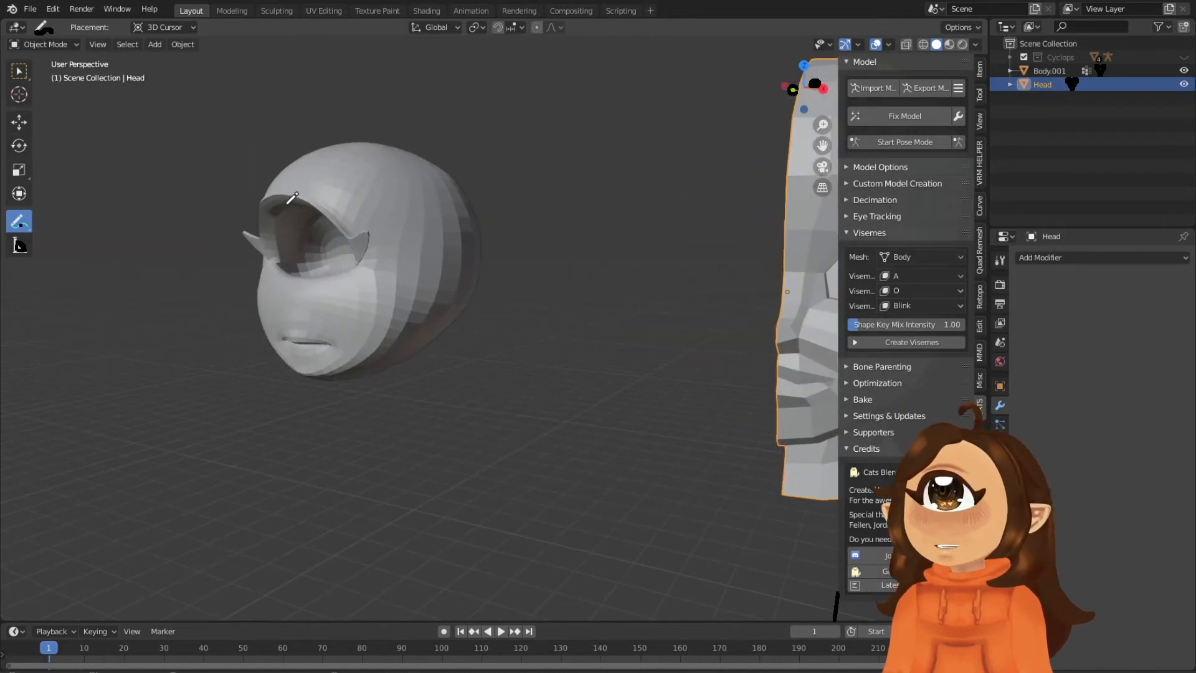
left_click_drag(284, 206, 323, 259)
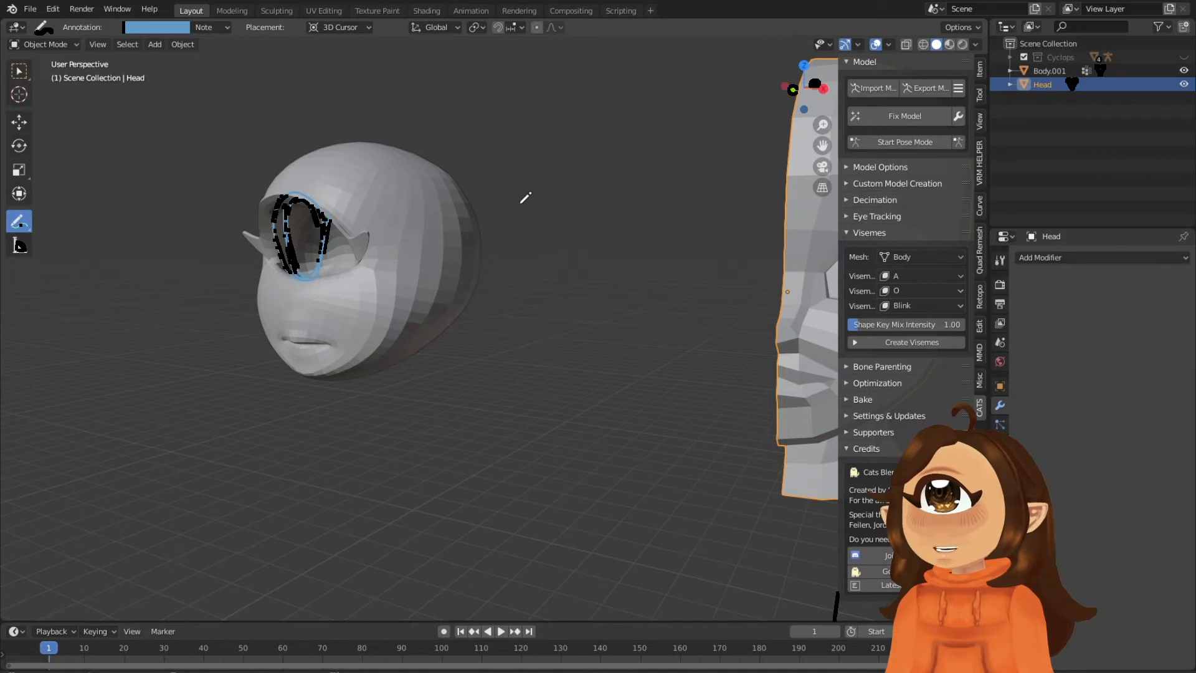
key("ctrl+z")
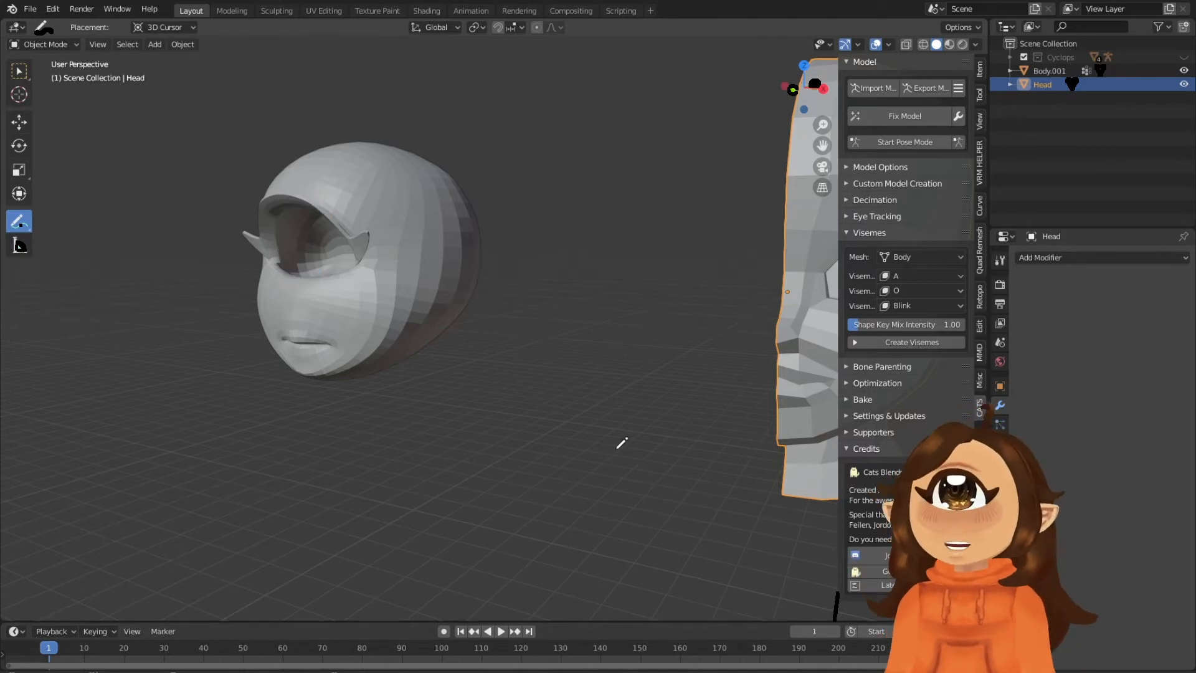
middle_click_drag(665, 410, 275, 400, "shift")
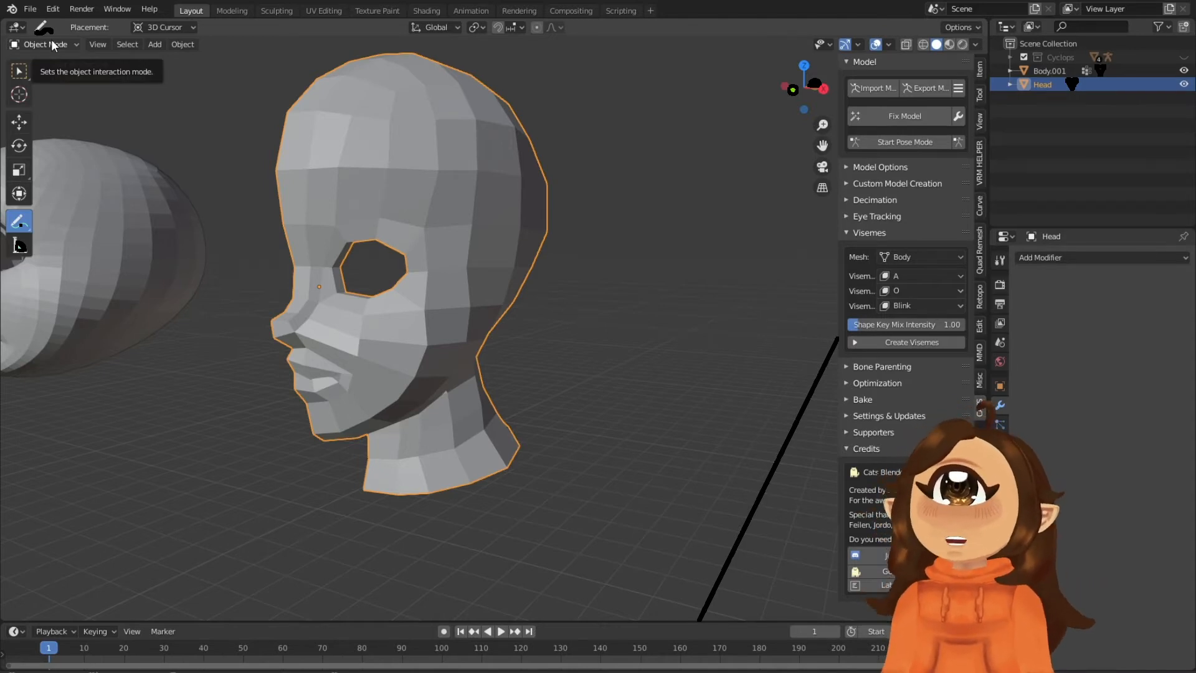
middle_click_drag(282, 185, 337, 205, "shift")
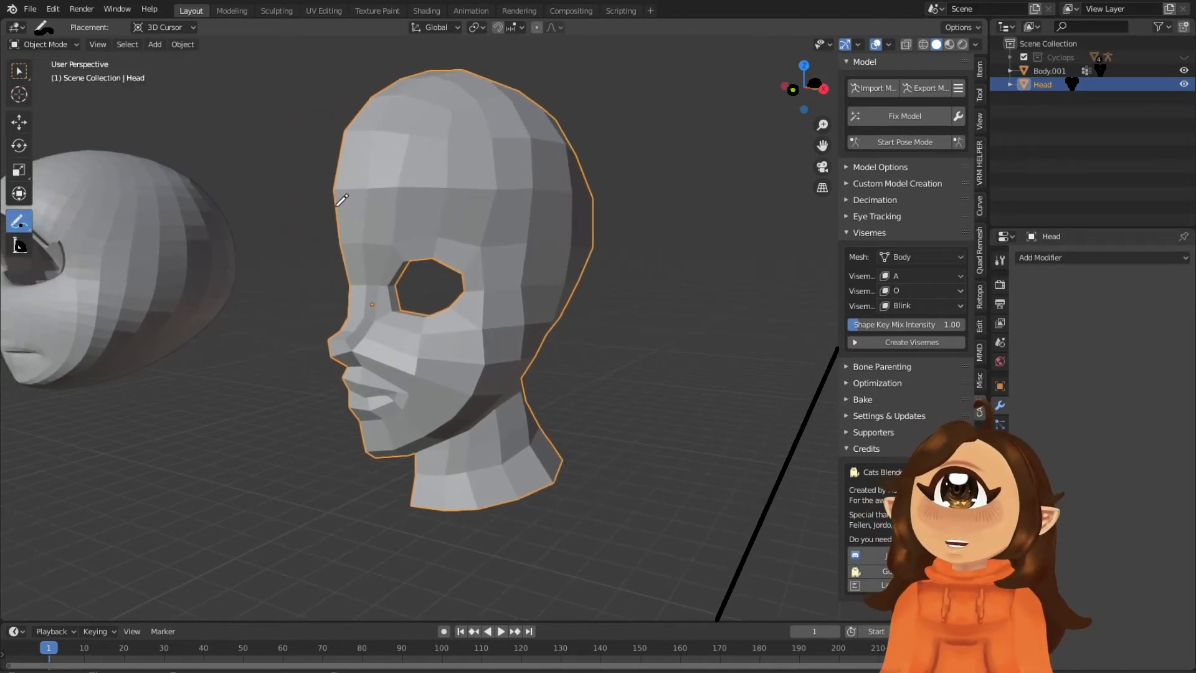
Put the half head back into Edit Mode and show its eye socket close up in front view.
left_click(53, 44)
left_click(47, 44)
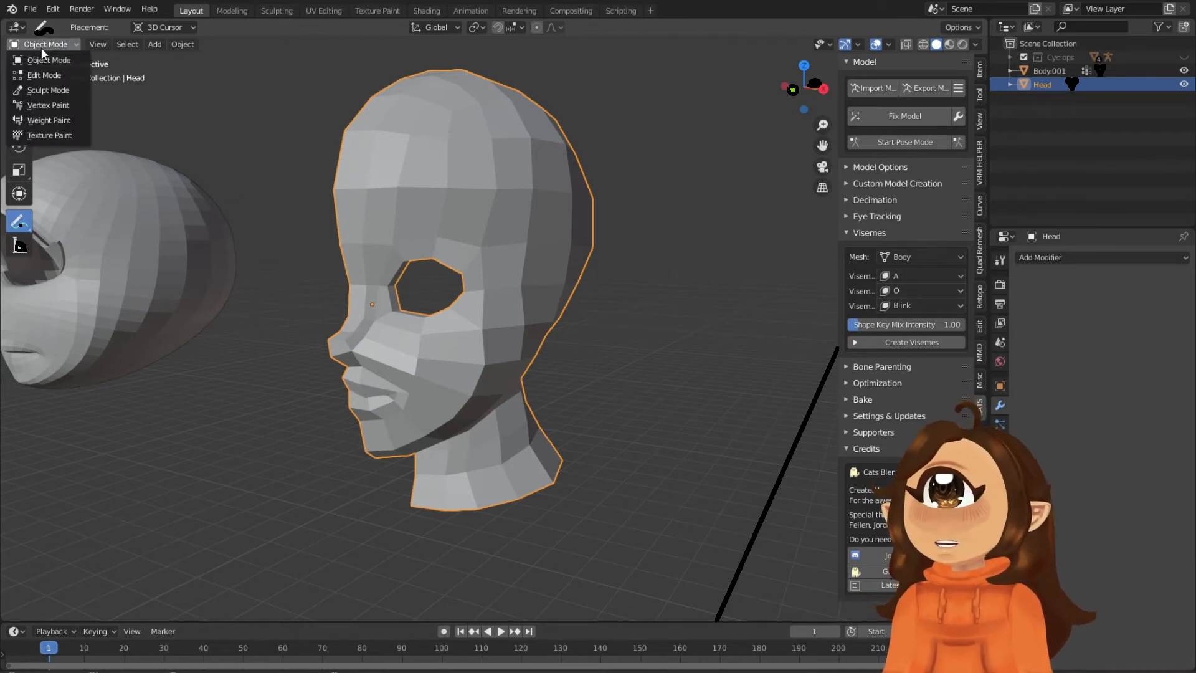
left_click(40, 73)
key("KP_3")
key("KP_1")
scroll(506, 279, "up", 5)
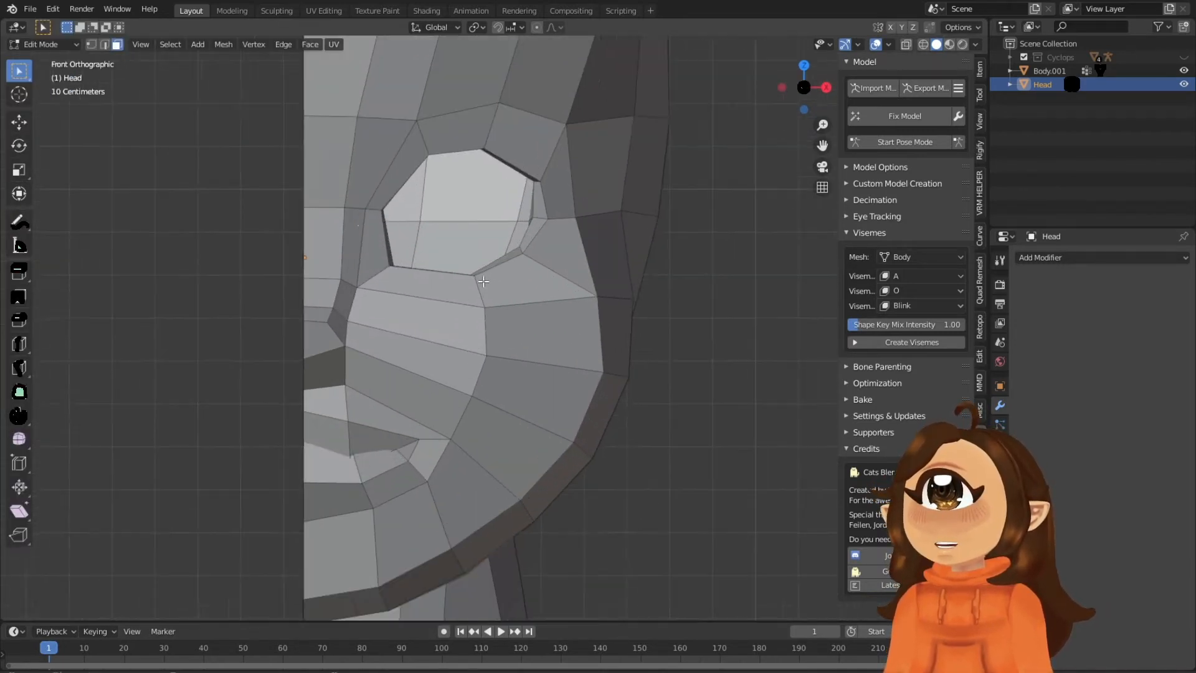
Examine the ring of faces bordering the eye socket by selecting them one after another around the opening.
middle_click_drag(484, 282, 469, 211)
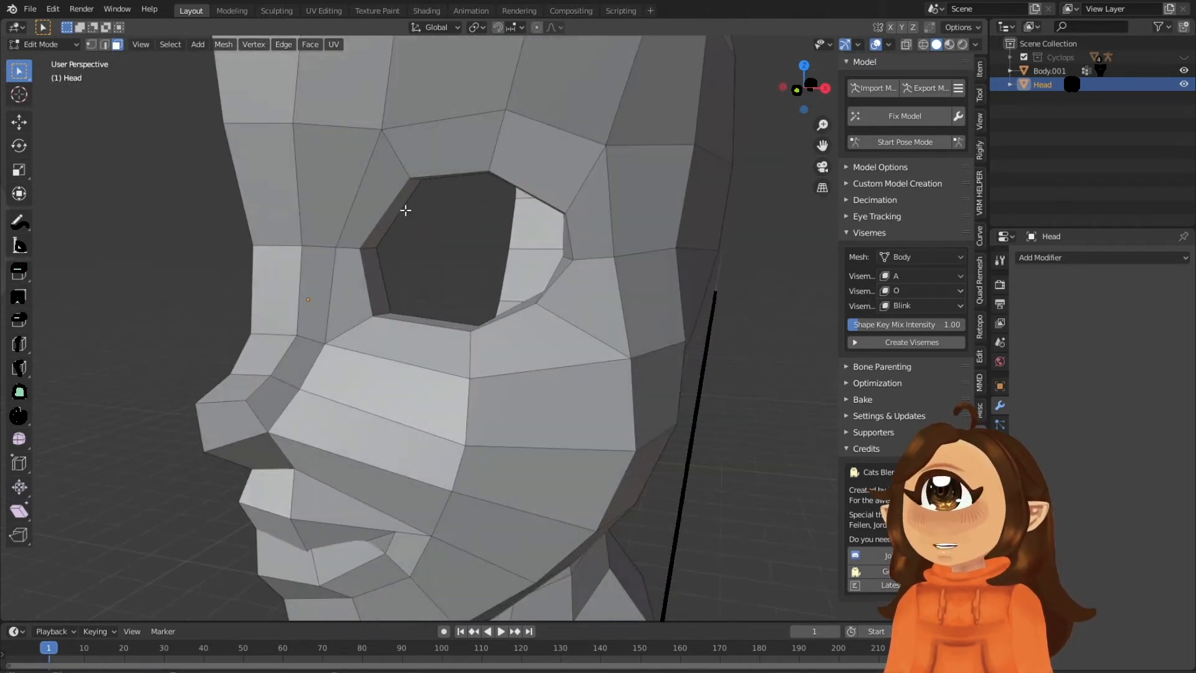
left_click(395, 212)
left_click(374, 276, "shift")
left_click(361, 220, "shift")
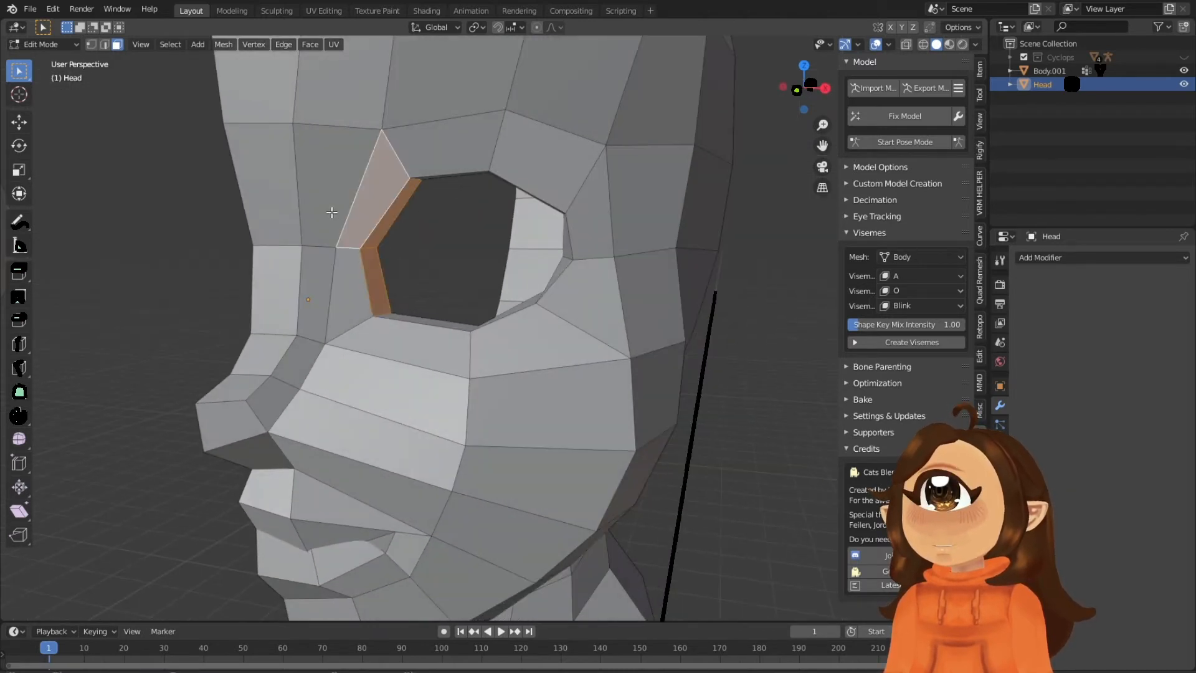
middle_click_drag(392, 213, 438, 161)
left_click(473, 122)
left_click(584, 190)
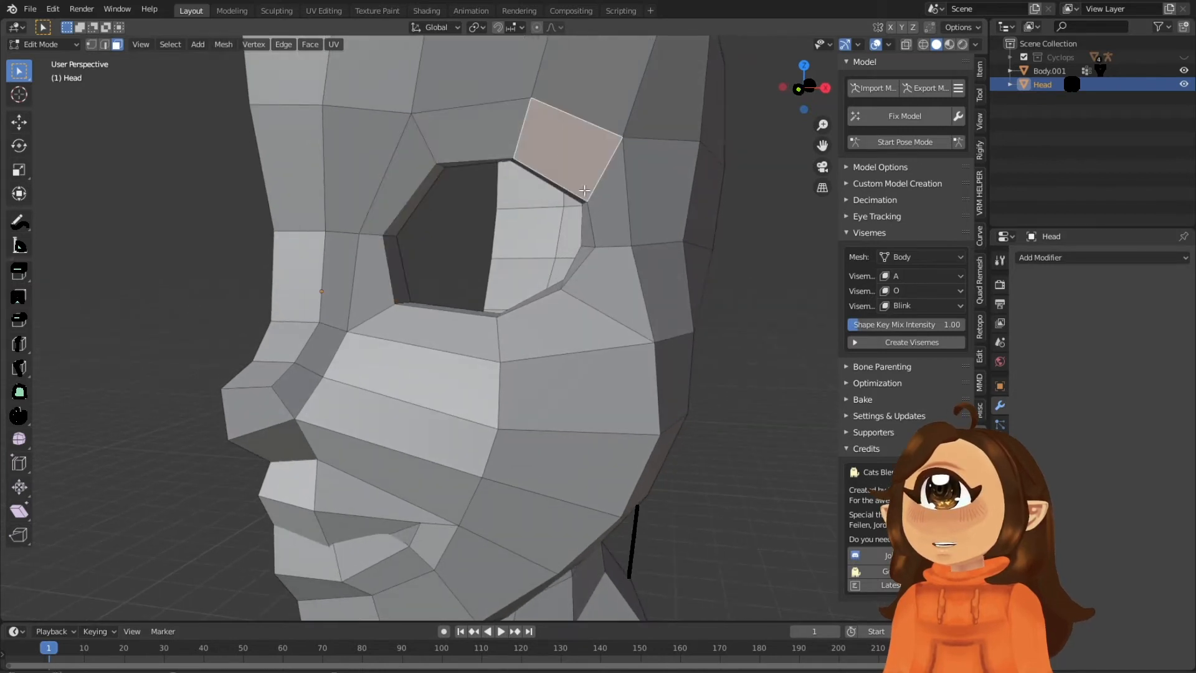
left_click(432, 331)
left_click(565, 327)
left_click(599, 292)
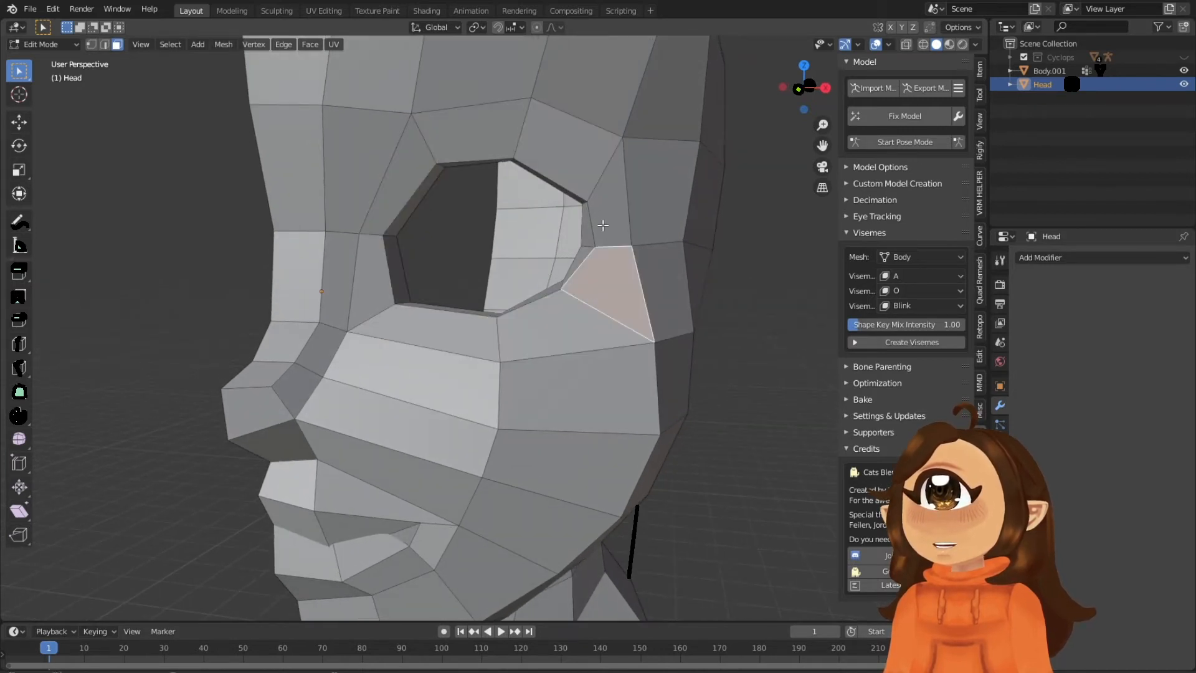
left_click(602, 221)
left_click(557, 169)
left_click(485, 143)
left_click(362, 206)
middle_click_drag(363, 221, 428, 212)
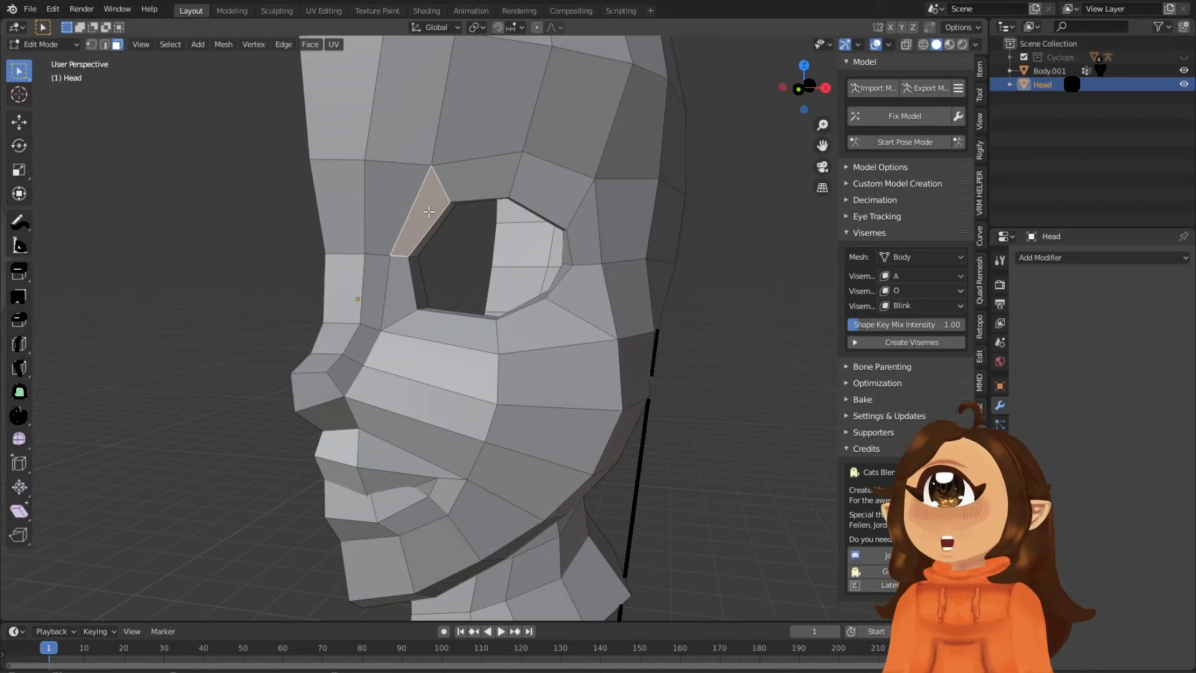
left_click(485, 173)
left_click(548, 184)
left_click(578, 232)
left_click(554, 314)
left_click(461, 330)
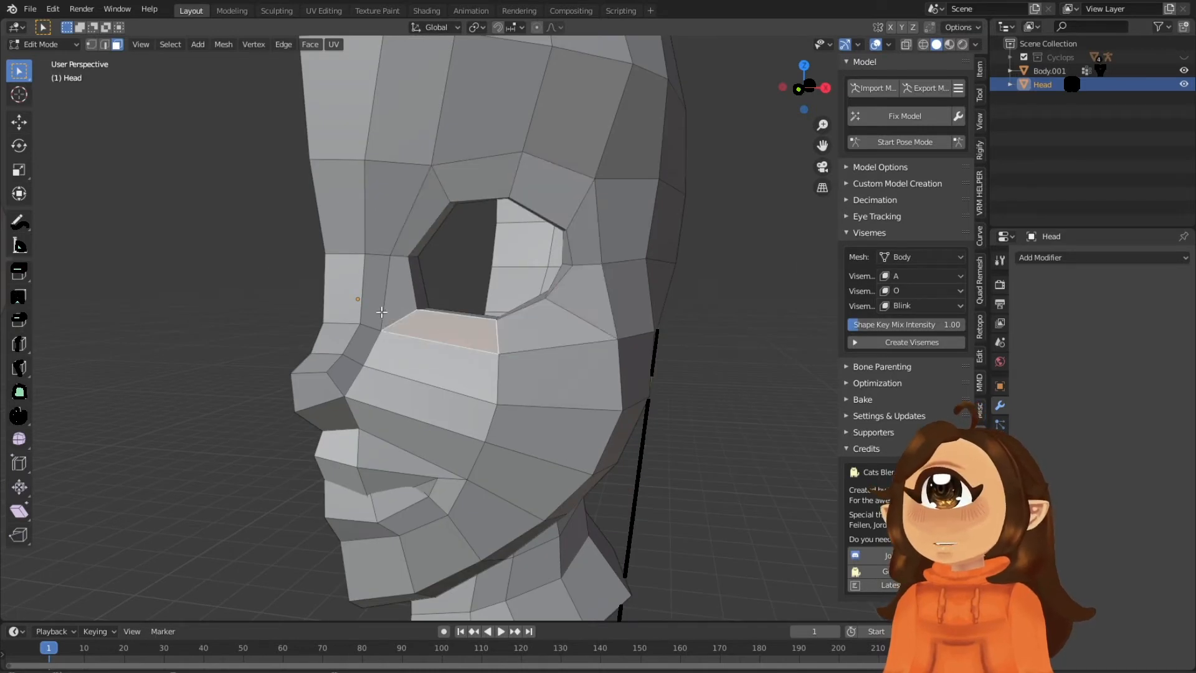
Delete the faces between the inner corner of the eye socket and the centre line, from the nose bridge up to the lower forehead.
left_click(106, 45)
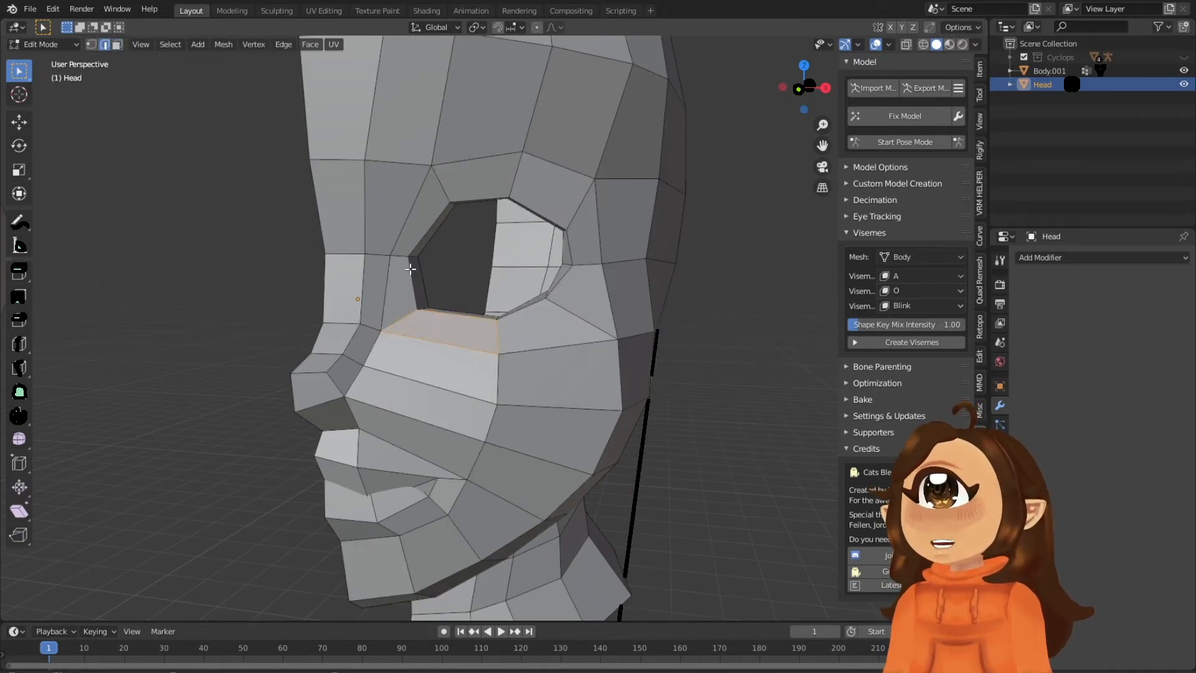
left_click(412, 271)
left_click(119, 46)
left_click(418, 277)
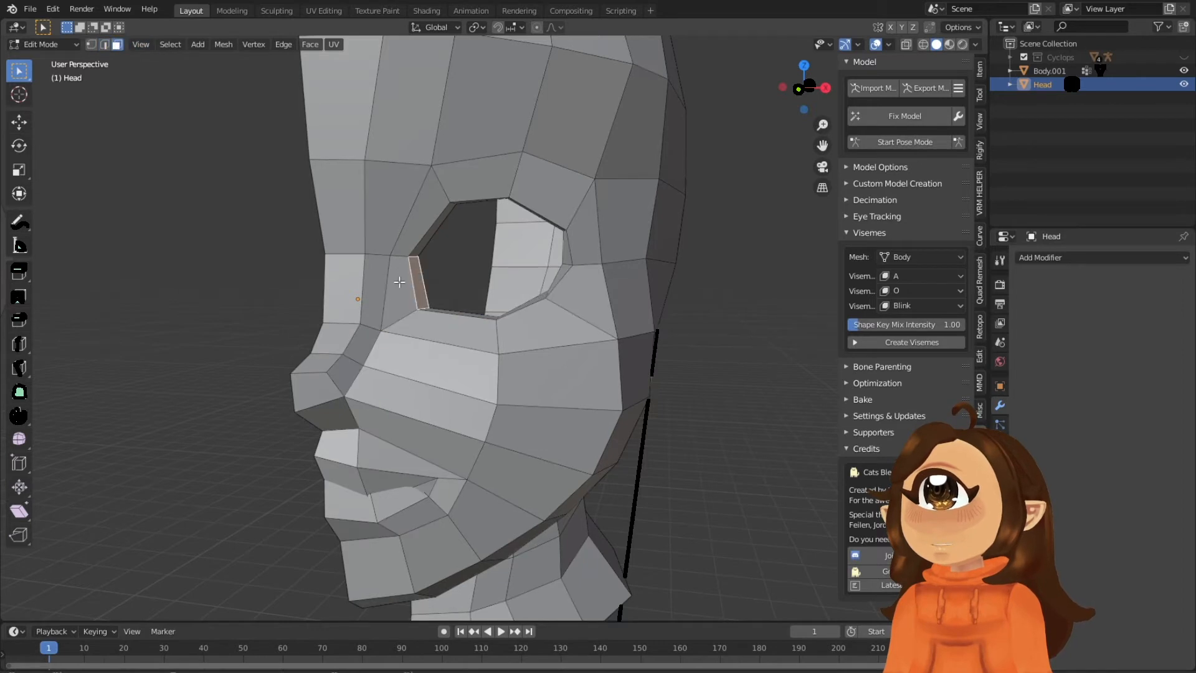
left_click(400, 280, "shift")
left_click(376, 281, "shift")
left_click(348, 281, "shift")
left_click(336, 205, "shift")
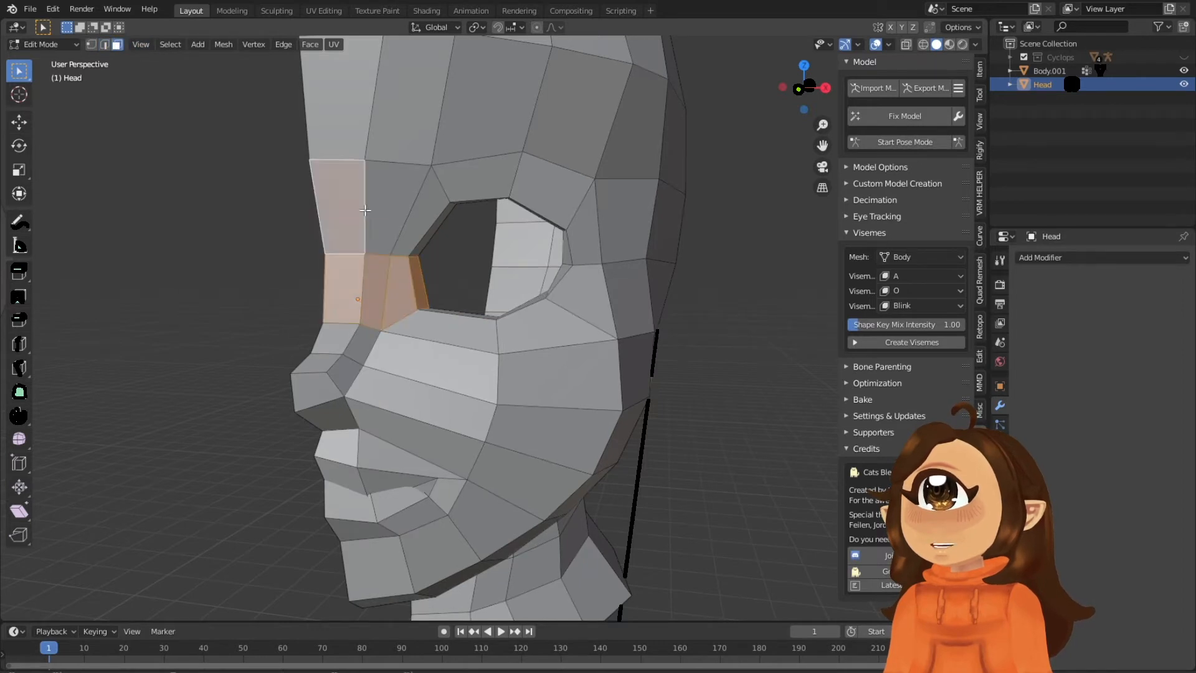
key("x")
left_click(468, 214)
Delete the leftover strip of rim faces standing at the inner side of the eye socket.
middle_click_drag(466, 210, 477, 243, "shift")
left_click(91, 44)
scroll(347, 264, "up", 4)
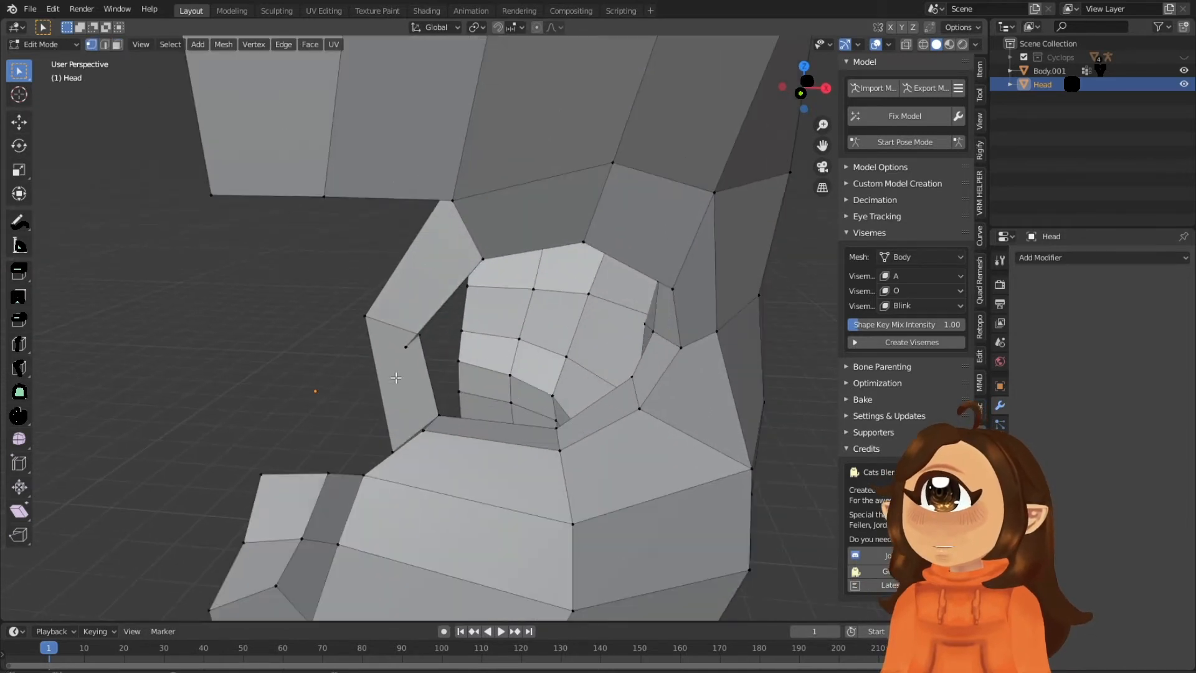
left_click(117, 44)
middle_click_drag(513, 239, 398, 221)
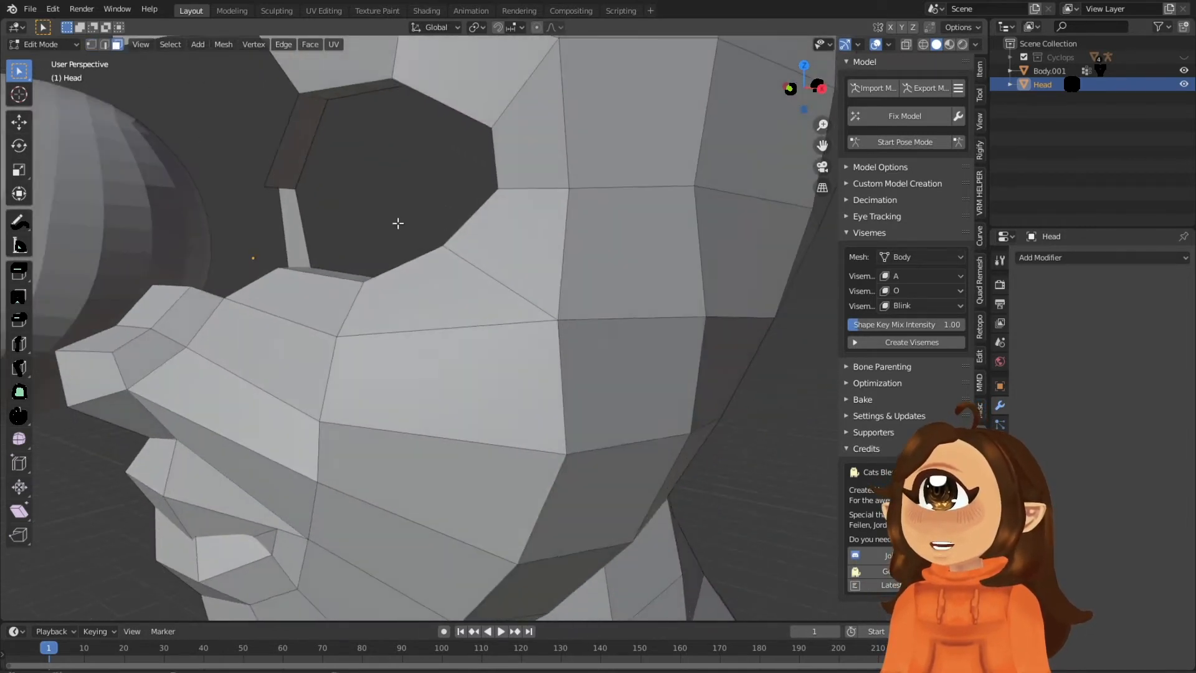
middle_click_drag(293, 199, 394, 318, "shift")
left_click(394, 319)
left_click(391, 265, "shift")
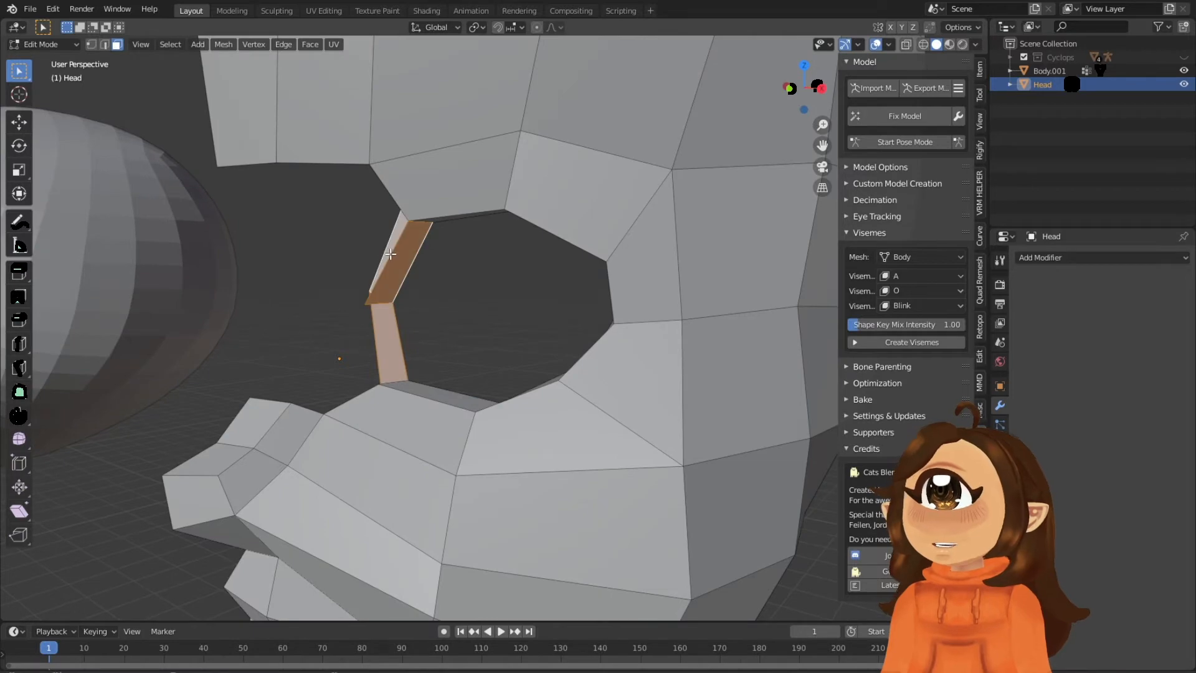
key("x")
left_click(392, 254)
middle_click_drag(390, 253, 436, 243)
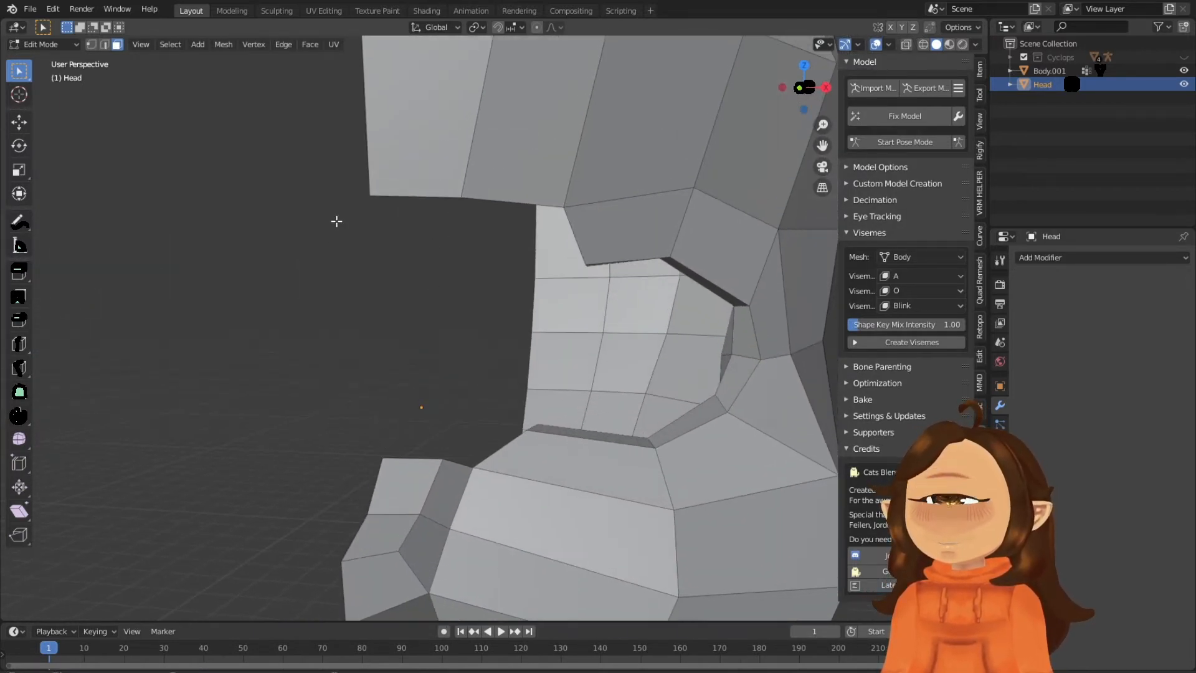
From inside the half head, select the six faces of the socket's rear rim and delete them.
key("a")
key("alt+a")
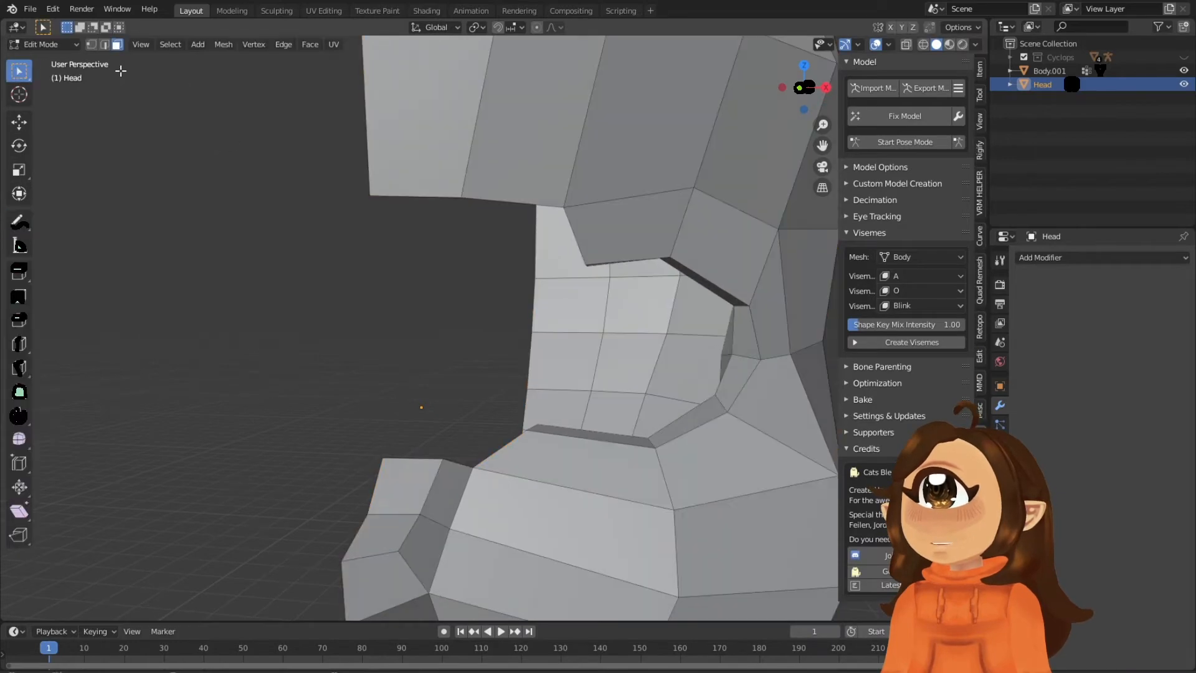
middle_click_drag(527, 371, 77, 85)
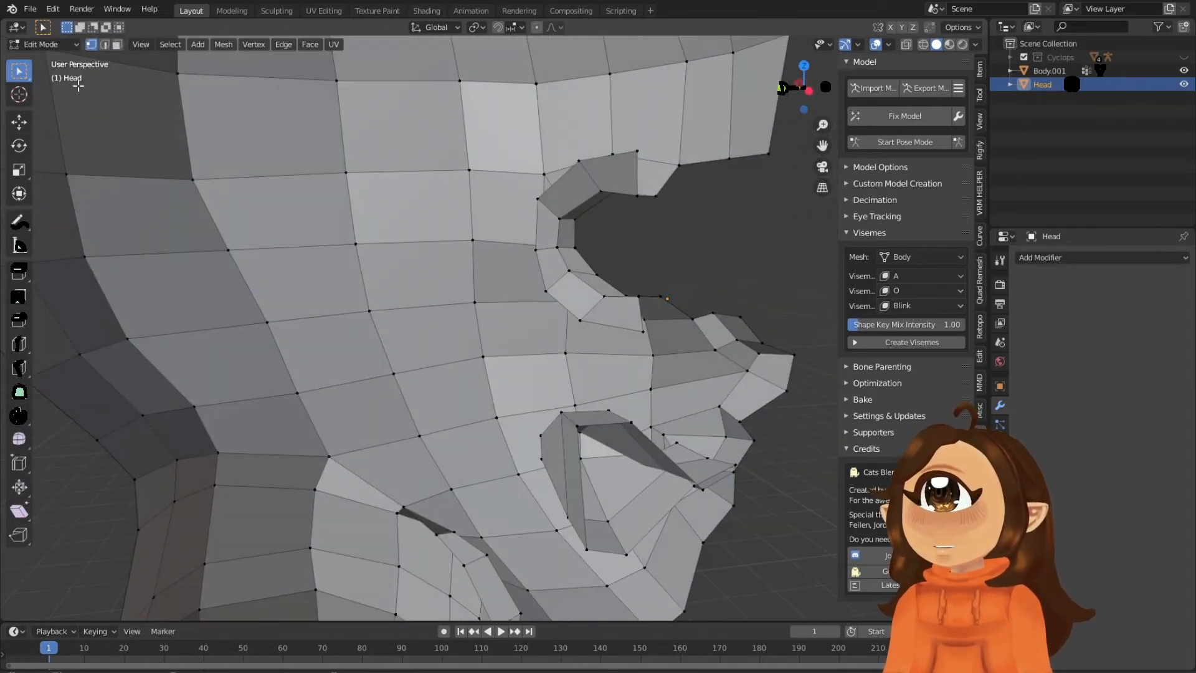
left_click(611, 178)
left_click(572, 186, "shift")
left_click(548, 226, "shift")
left_click(548, 260, "shift")
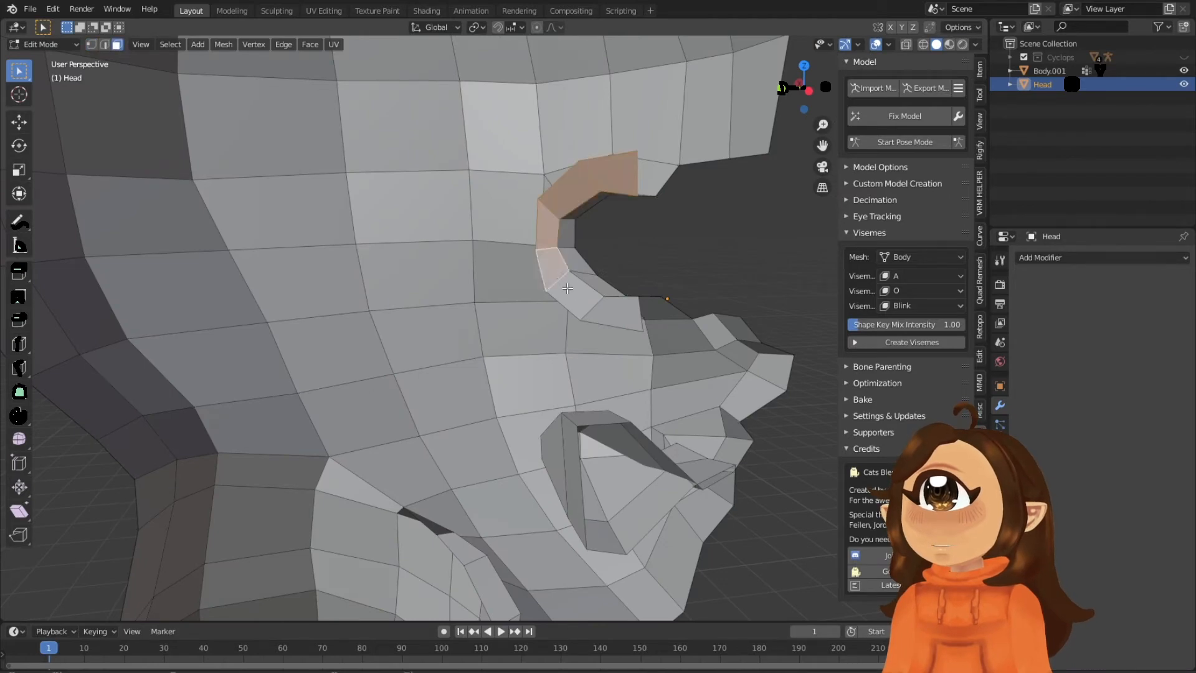
left_click(569, 289, "shift")
left_click(621, 312, "shift")
key("x")
left_click(623, 312)
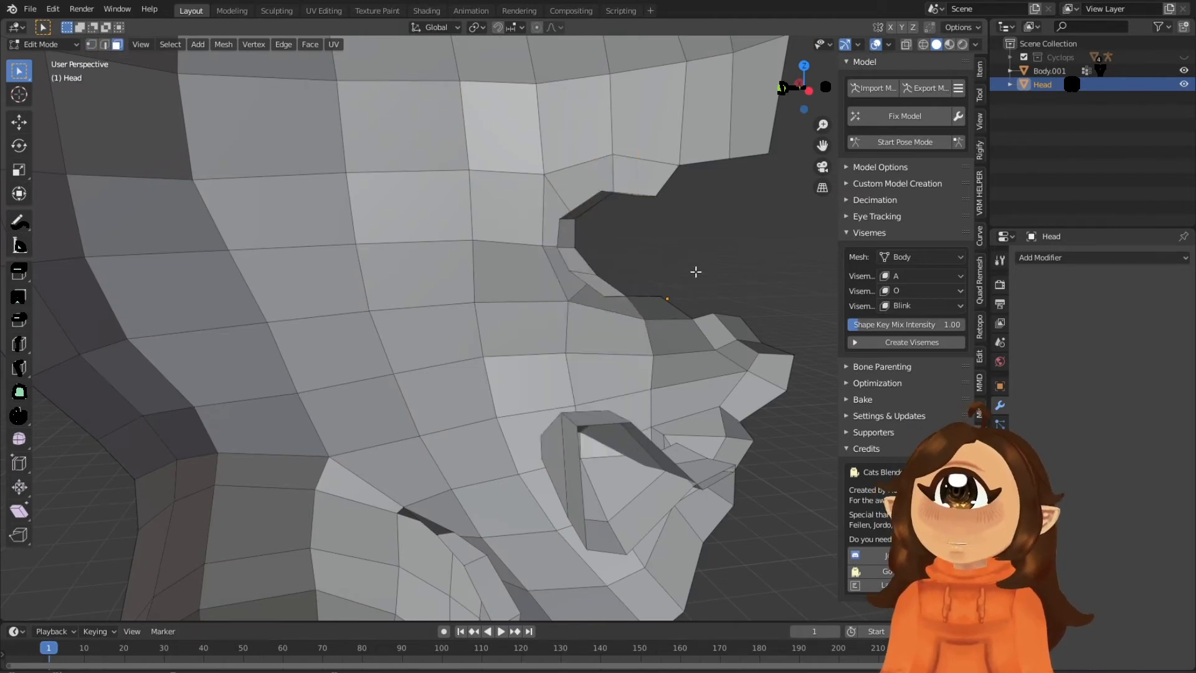
Delete the remaining faces lining the socket's thickness, from the lower edge around the outer corner to the upper edge.
middle_click_drag(694, 268, 548, 276)
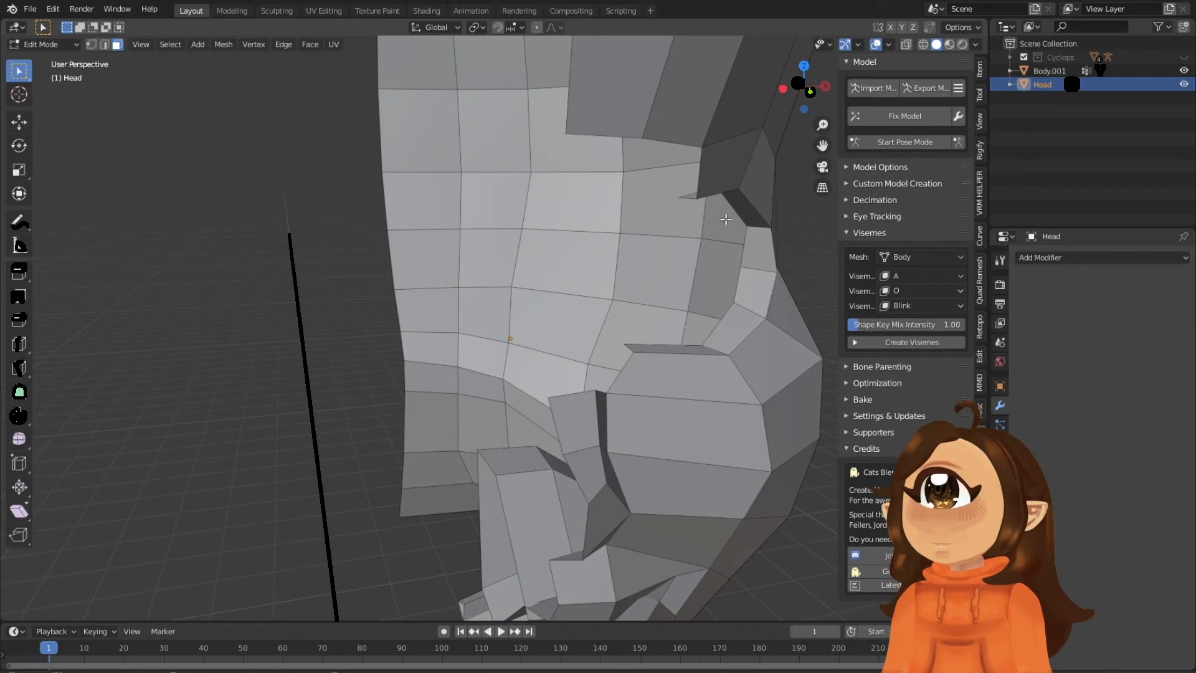
left_click(755, 221, "alt")
left_click(780, 269)
middle_click_drag(713, 263, 697, 257)
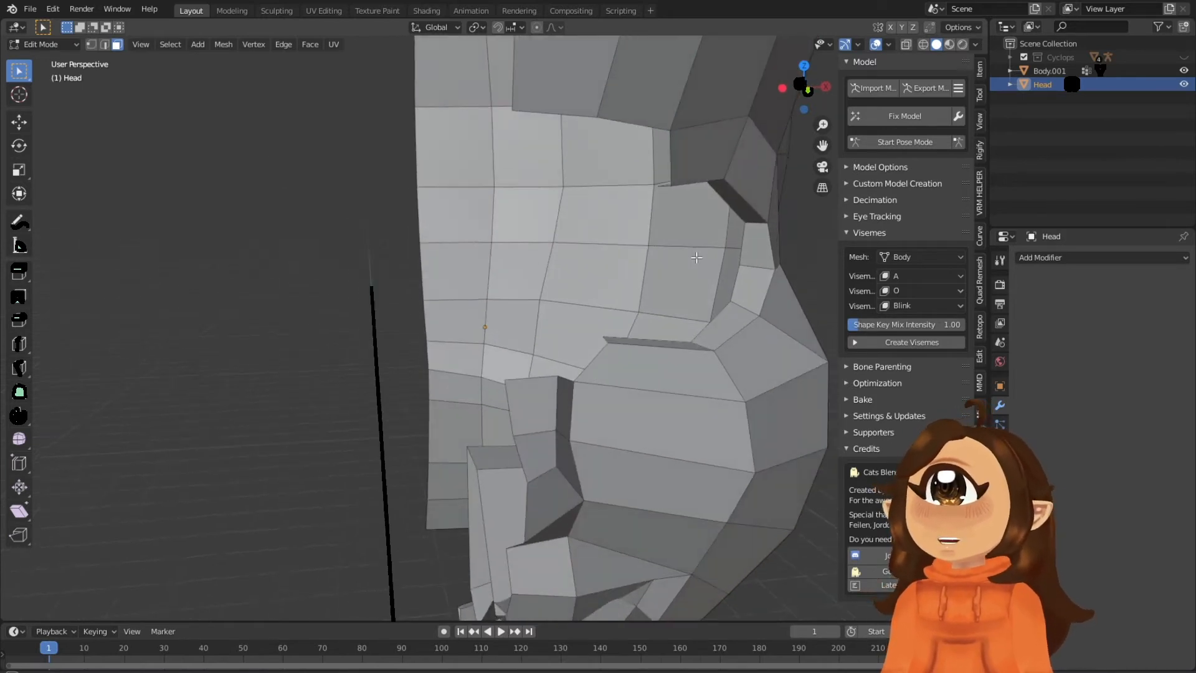
left_click(676, 342)
left_click(727, 334, "shift")
left_click(750, 289, "shift")
left_click(754, 255, "shift")
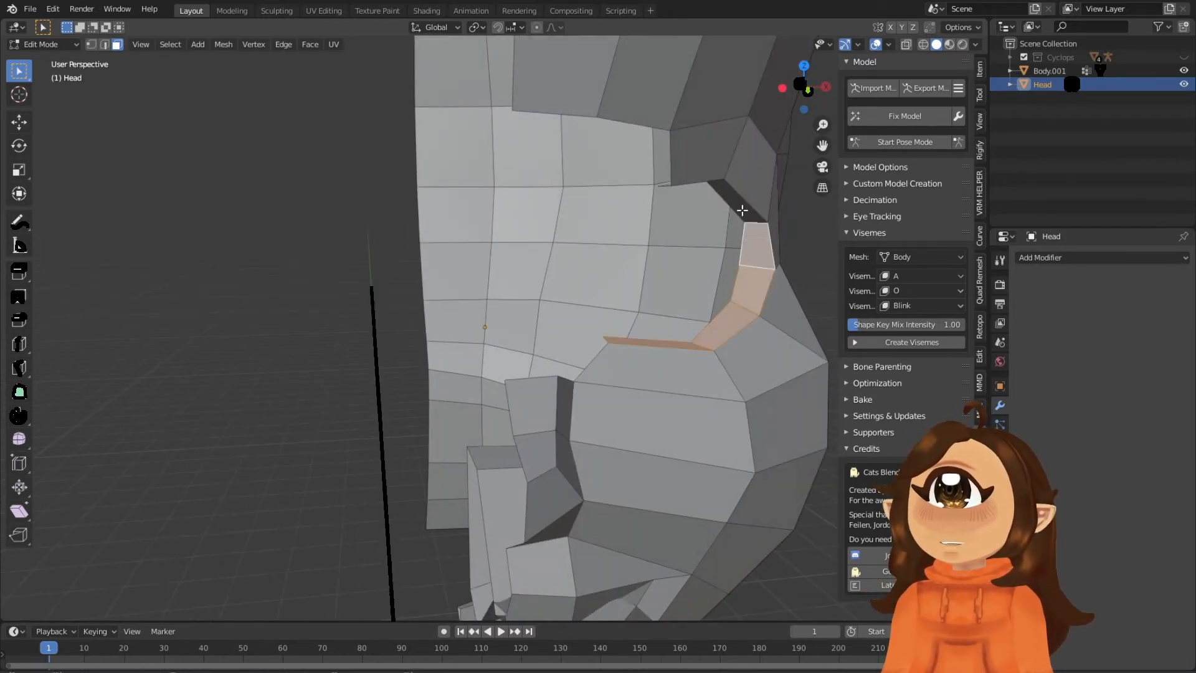
left_click(743, 210, "shift")
middle_click_drag(743, 210, 794, 238)
left_click(738, 199, "shift")
middle_click_drag(738, 198, 586, 262)
key("x")
left_click(648, 195)
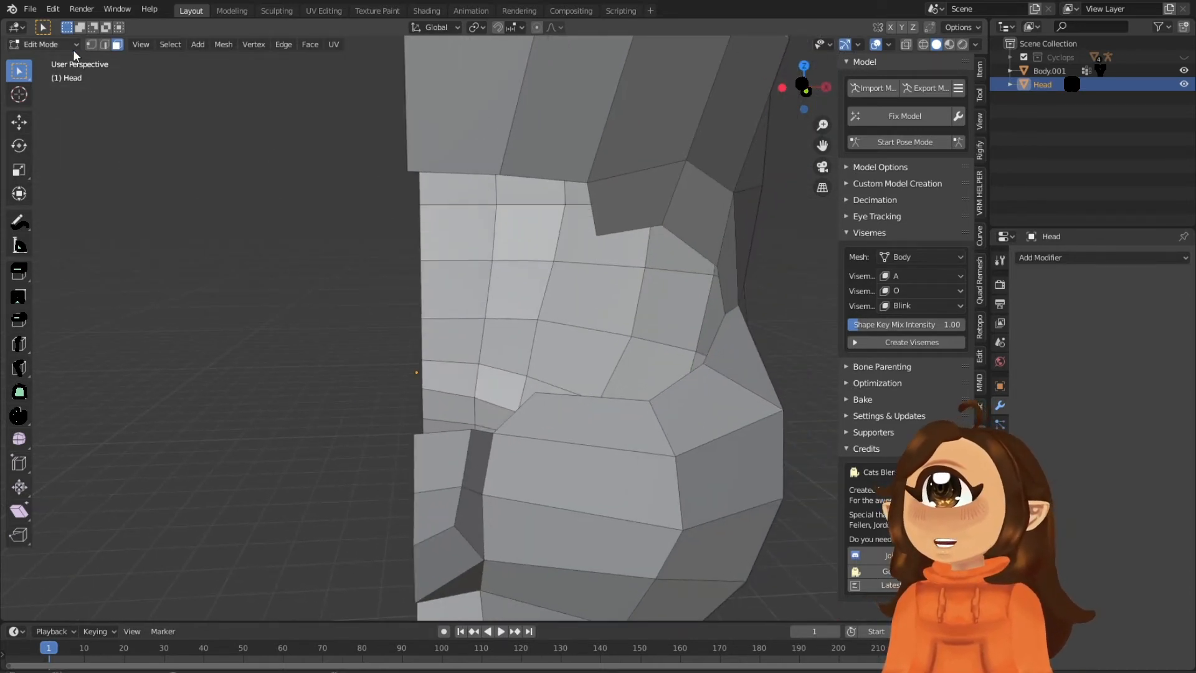
Extrude the inner end vertex of the upper socket edge about 0.16 m toward the centre line and fill a face up to the forehead.
key("1")
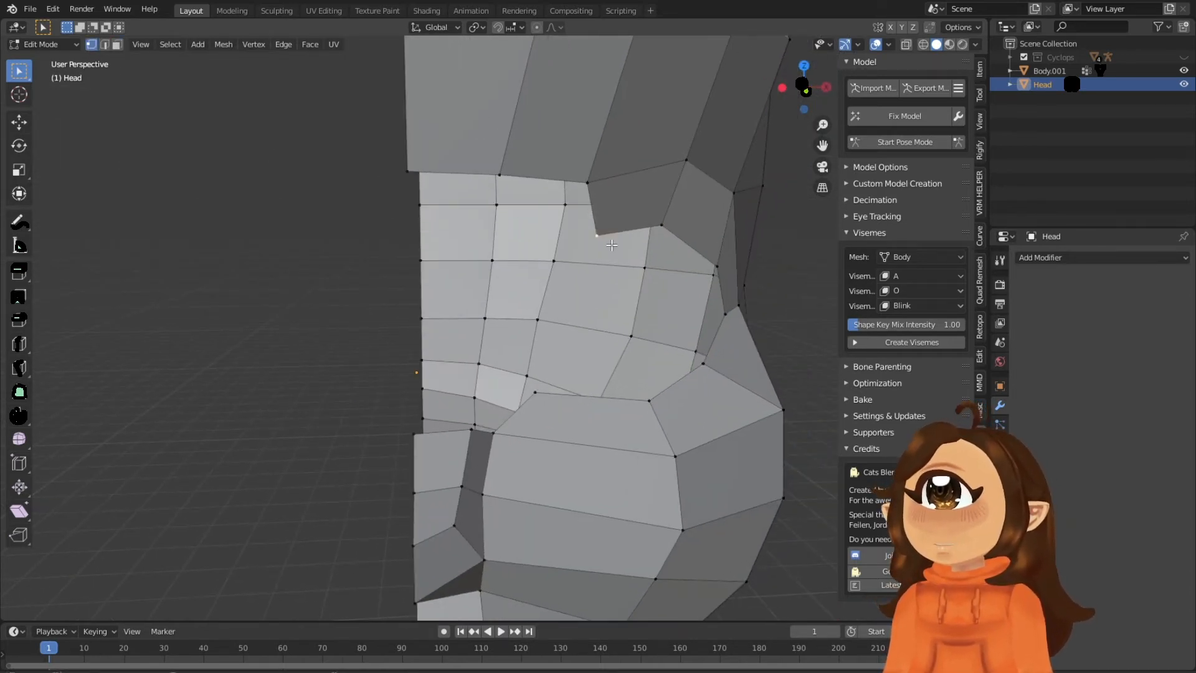
key("e")
left_click(513, 252)
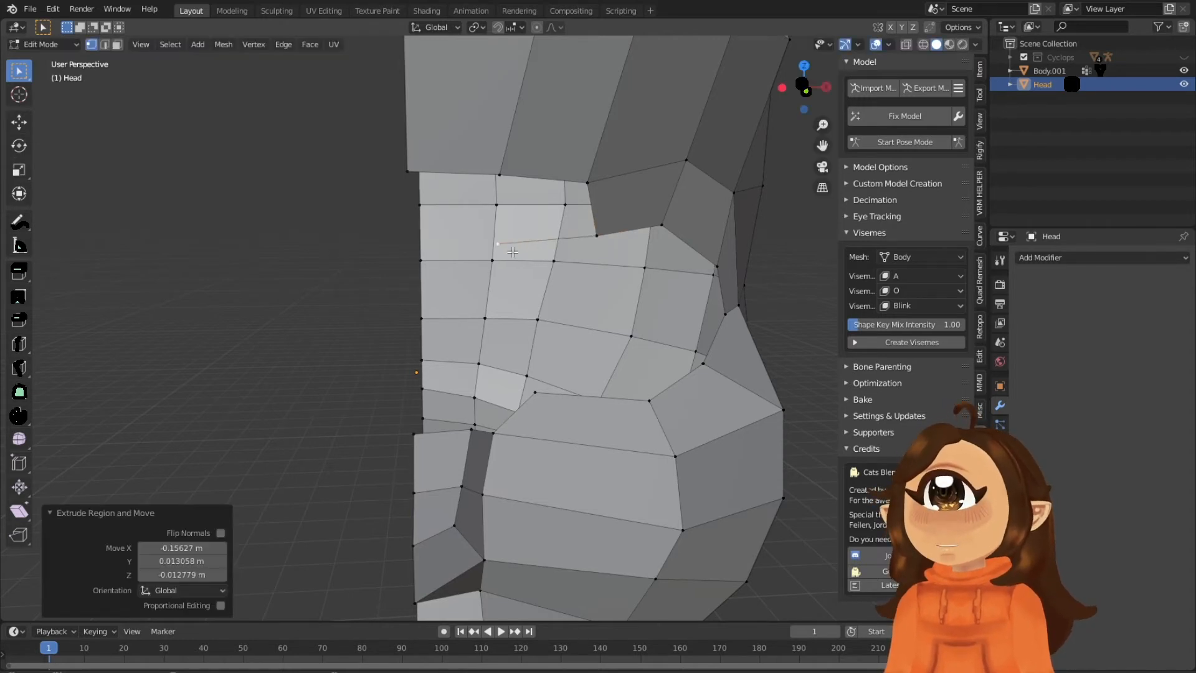
left_click(501, 177, "shift")
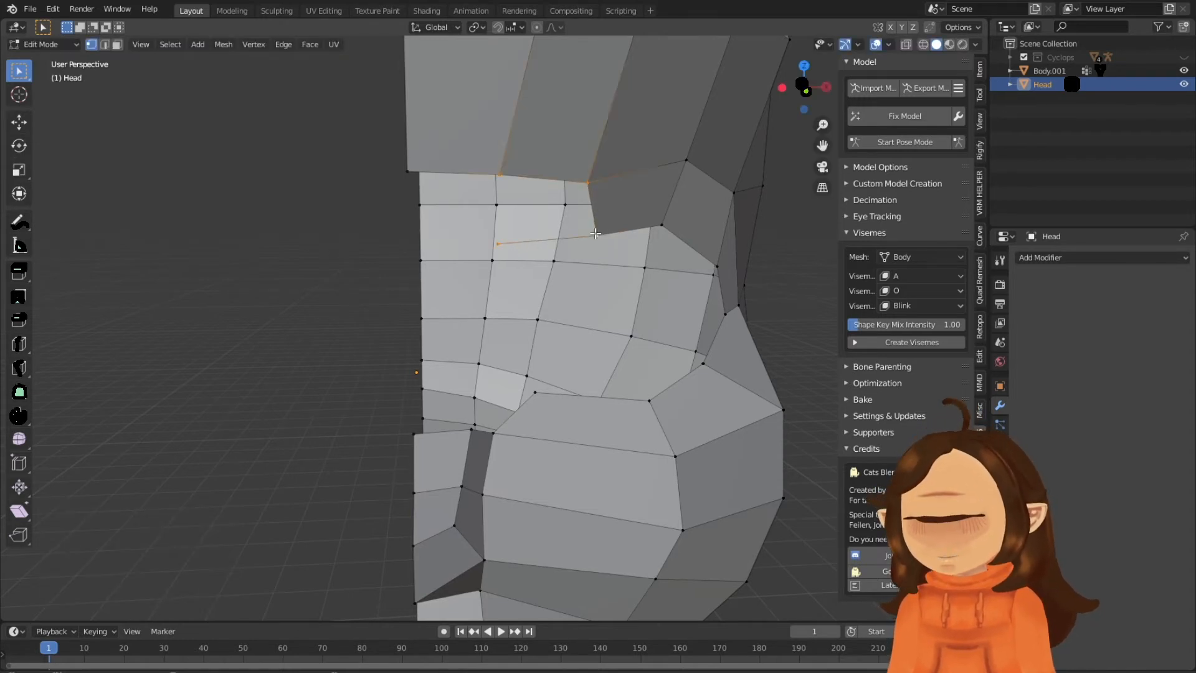
key("f")
Extrude the inner end vertex of the upper socket edge about 0.14 m to the centre line and fill the face under the forehead.
left_click(497, 243)
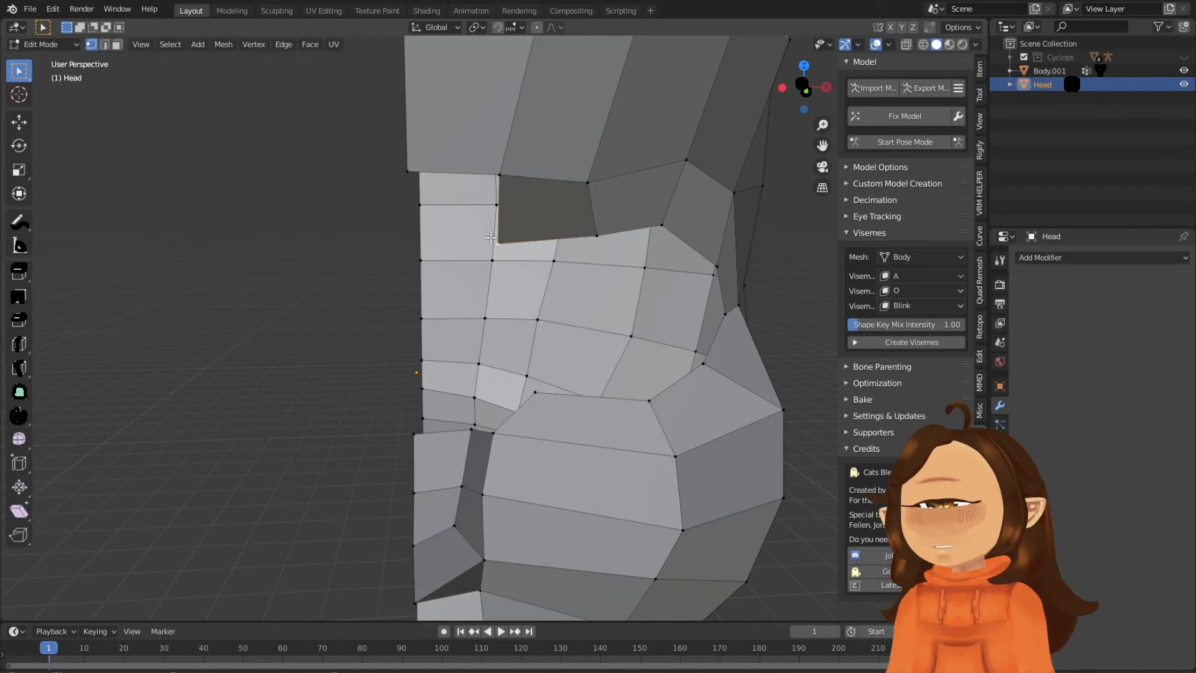
key("e")
left_click(449, 244)
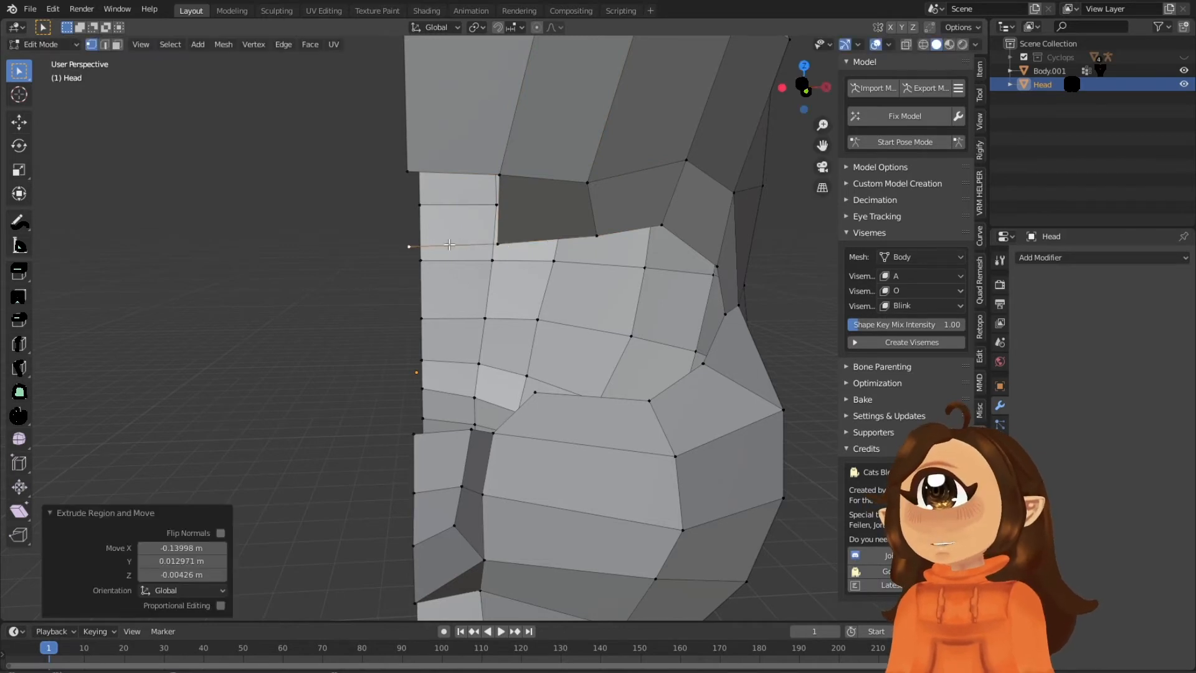
left_click(408, 172, "shift")
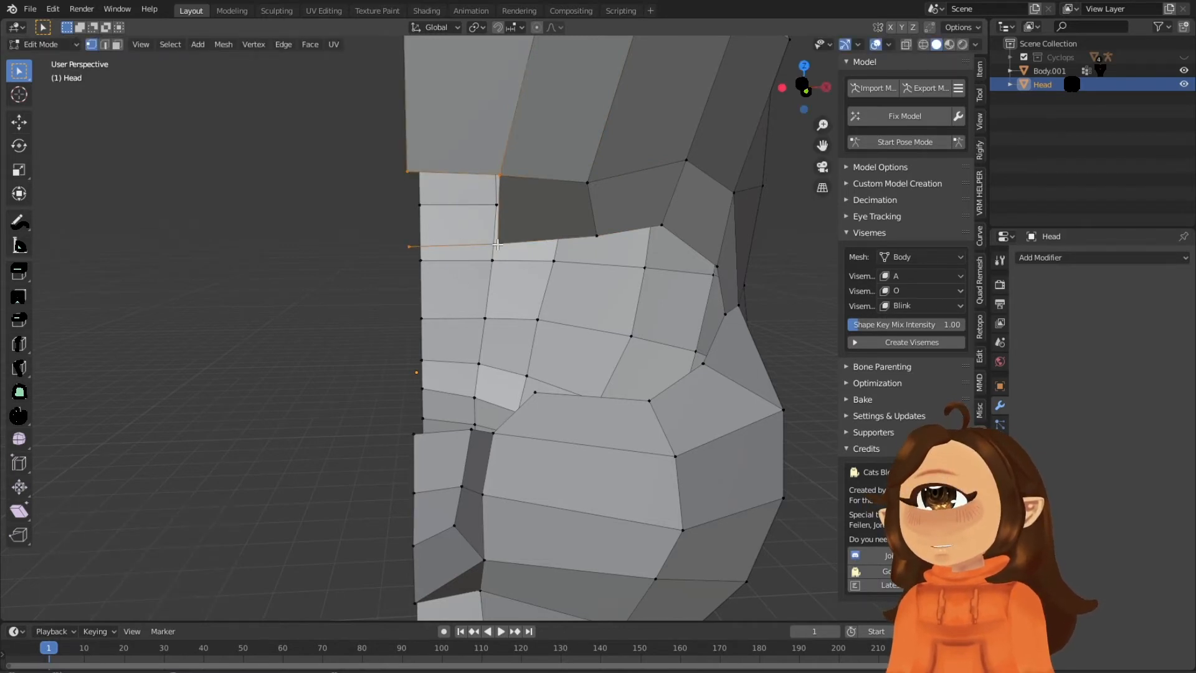
key("f")
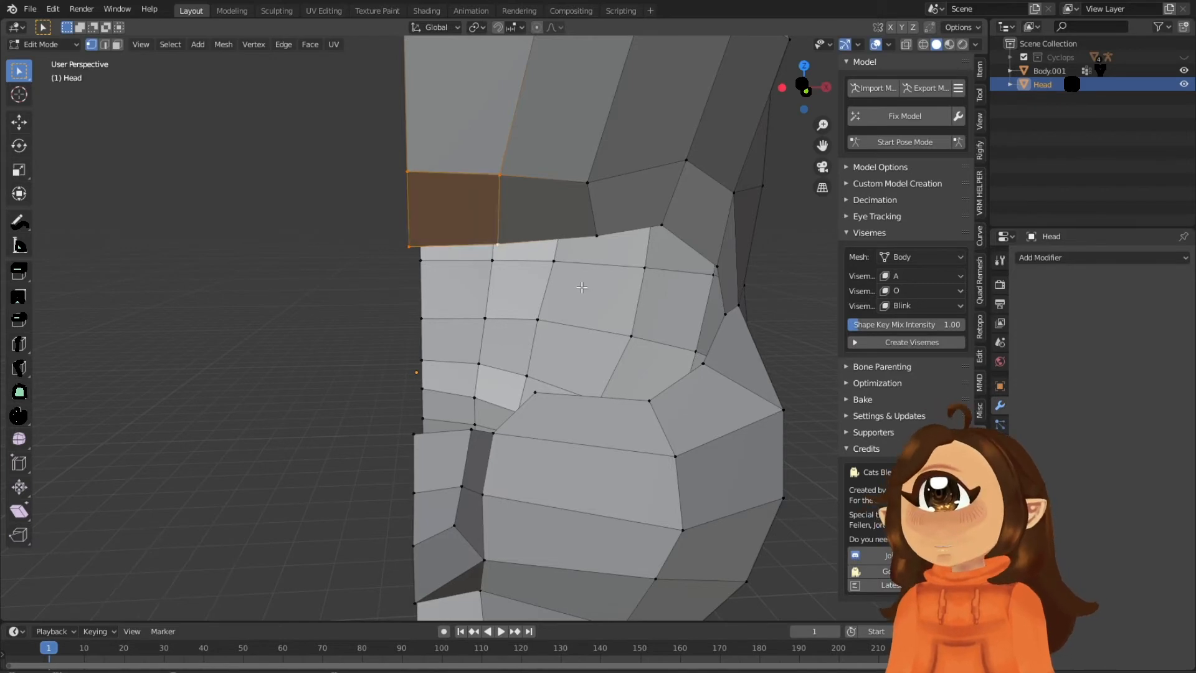
Extrude the inner vertex of the lower socket edge toward the nose and fill the face down to the nose bridge.
mouse_move(582, 287)
middle_mouse_down()
mouse_move(562, 288)
mouse_move(578, 264)
middle_mouse_up()
left_click(509, 374)
key("g")
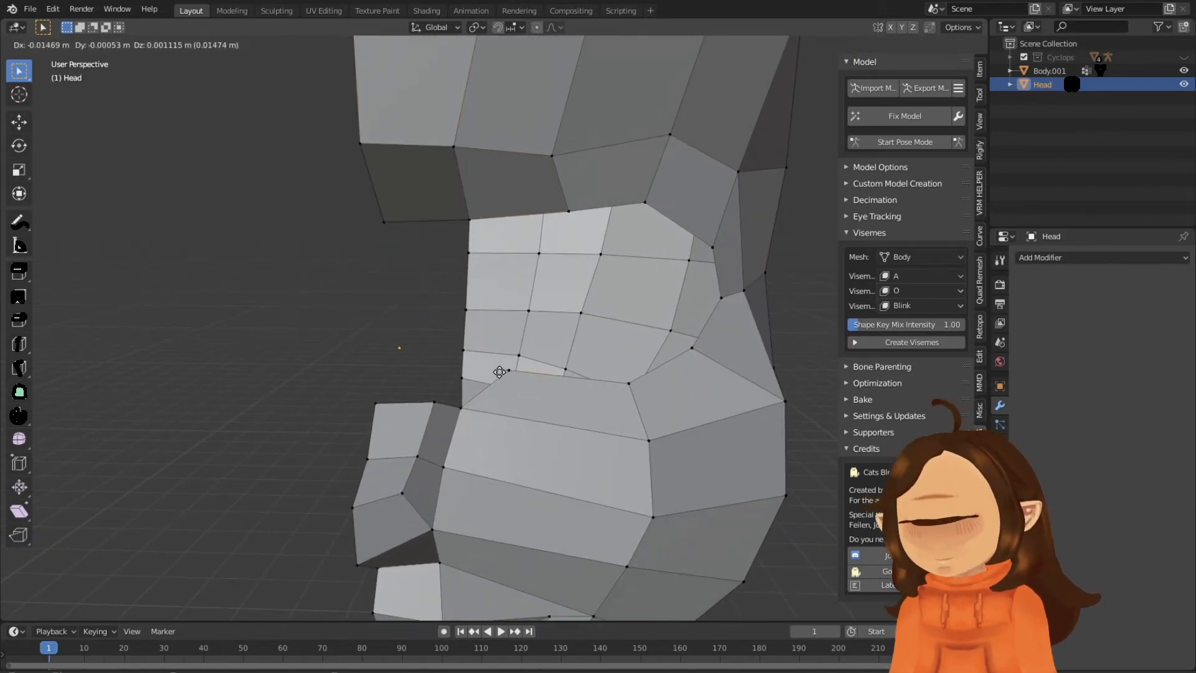
left_click(450, 371)
left_click(436, 404, "shift")
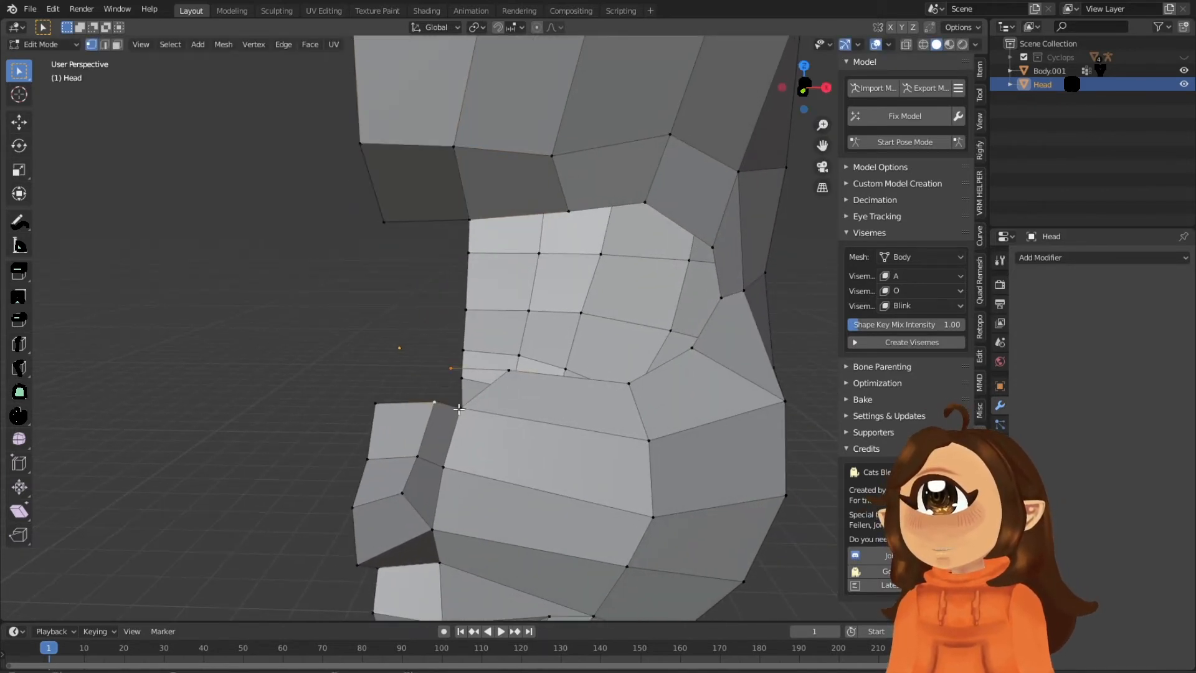
left_click(508, 370, "shift")
key("f")
Extend the lower socket edge to the centre line and fill the face above the nose bridge.
key("e")
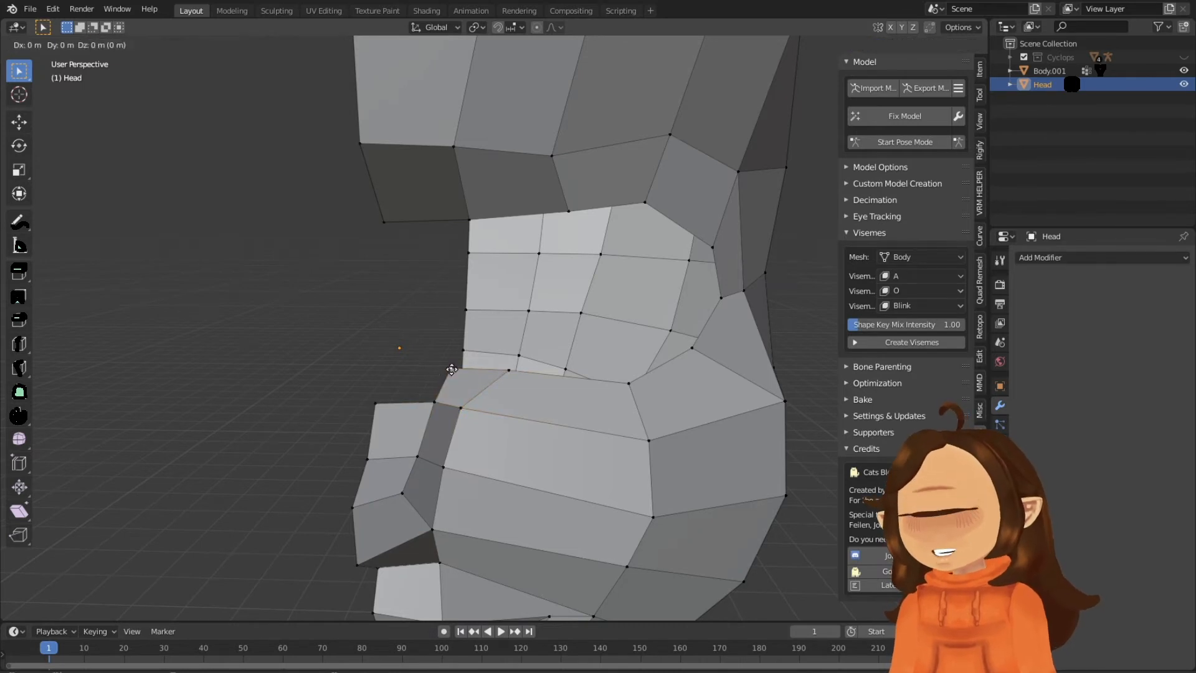
left_click(393, 368)
left_click(378, 406, "shift")
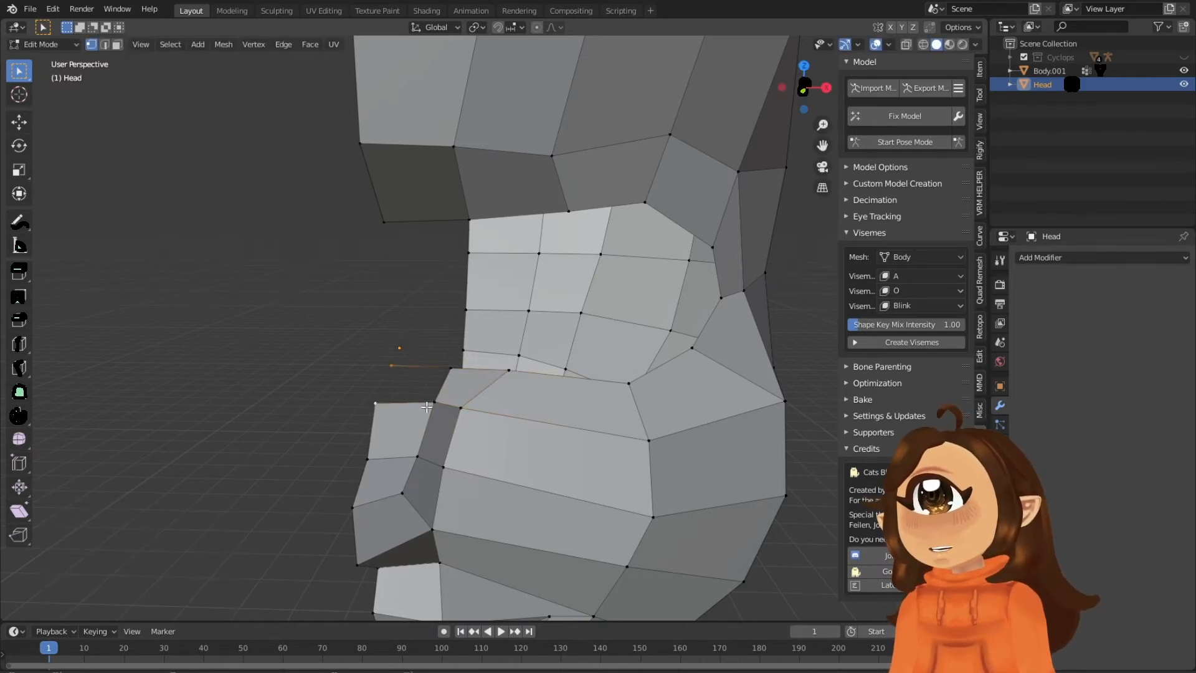
left_click(449, 368, "shift")
key("f")
Leave Edit Mode on the half head, select the finished cyclops head Body.001 and open it in Edit Mode.
middle_click_drag(449, 371, 532, 384, "shift")
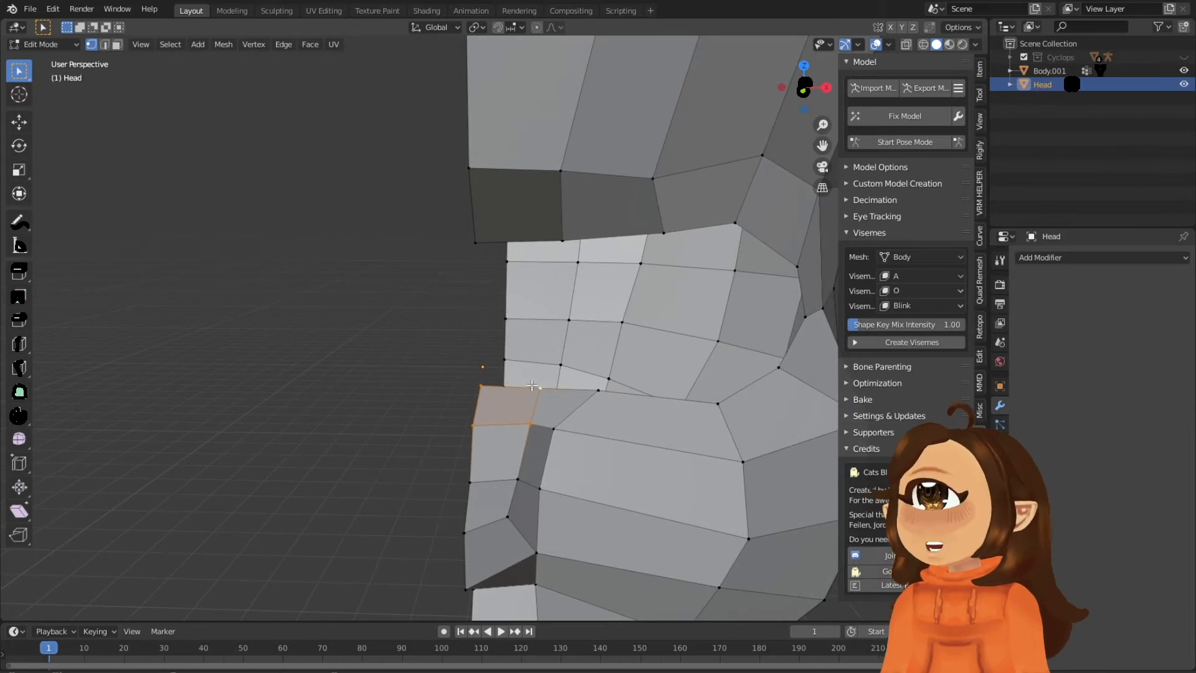
scroll(532, 385, "down", 4)
left_click(1049, 256)
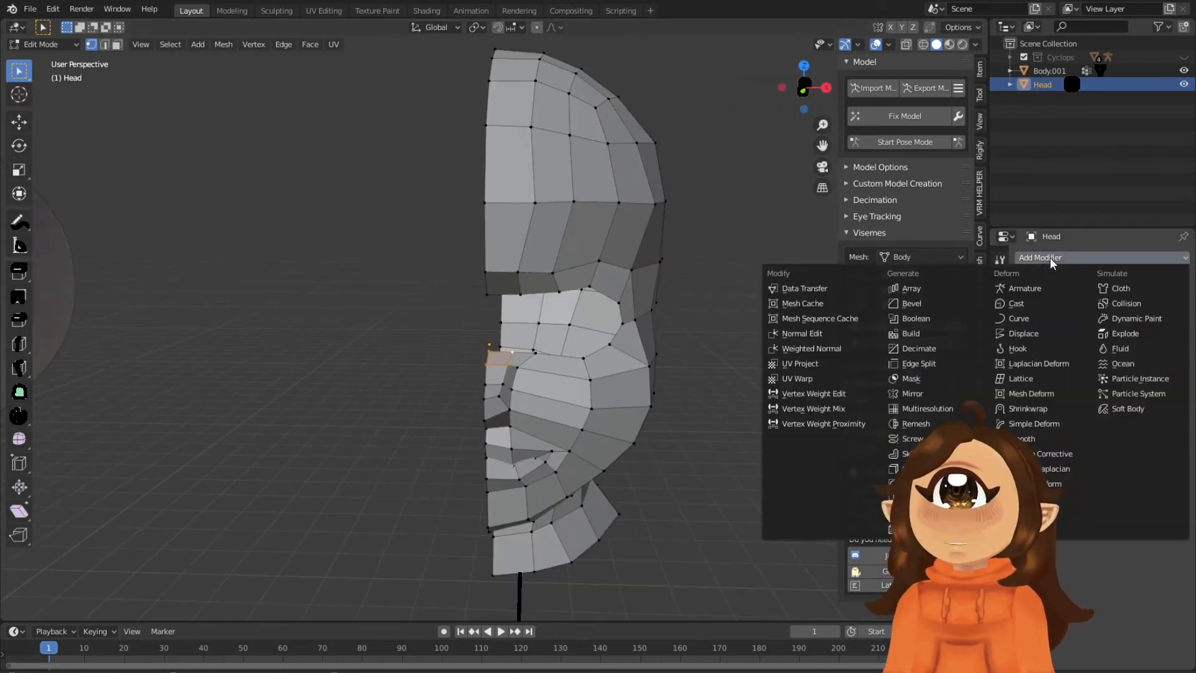
middle_click_drag(349, 313, 107, 139)
left_click(62, 45)
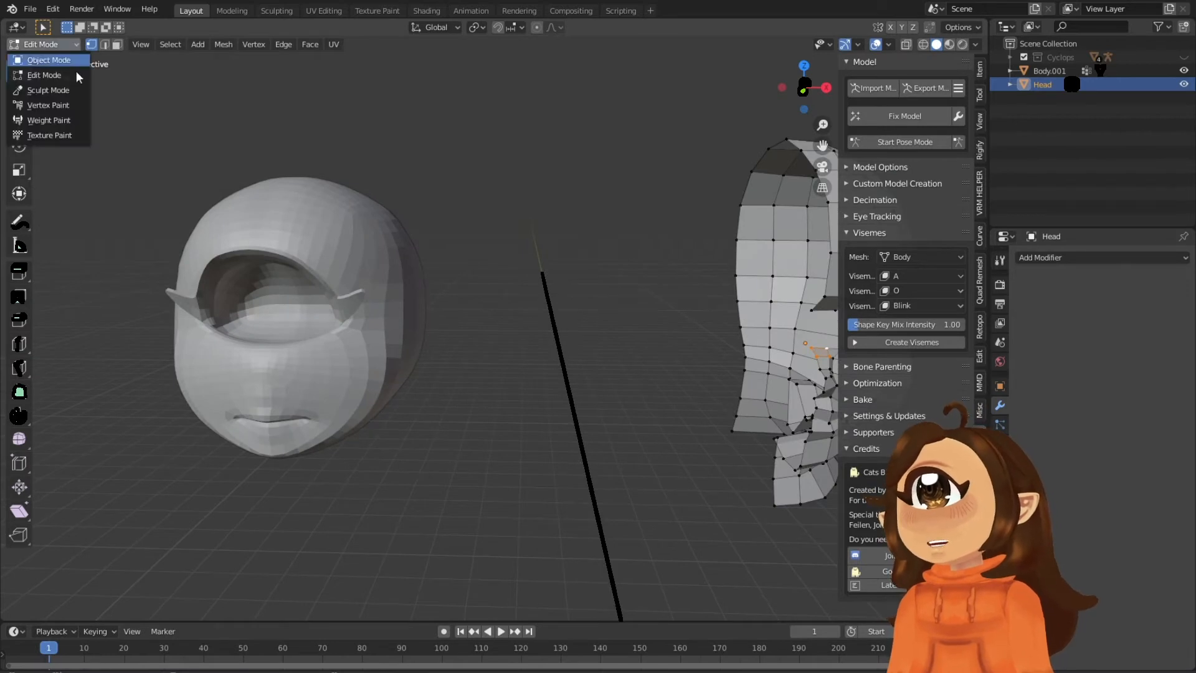
key("Tab")
left_click(63, 45)
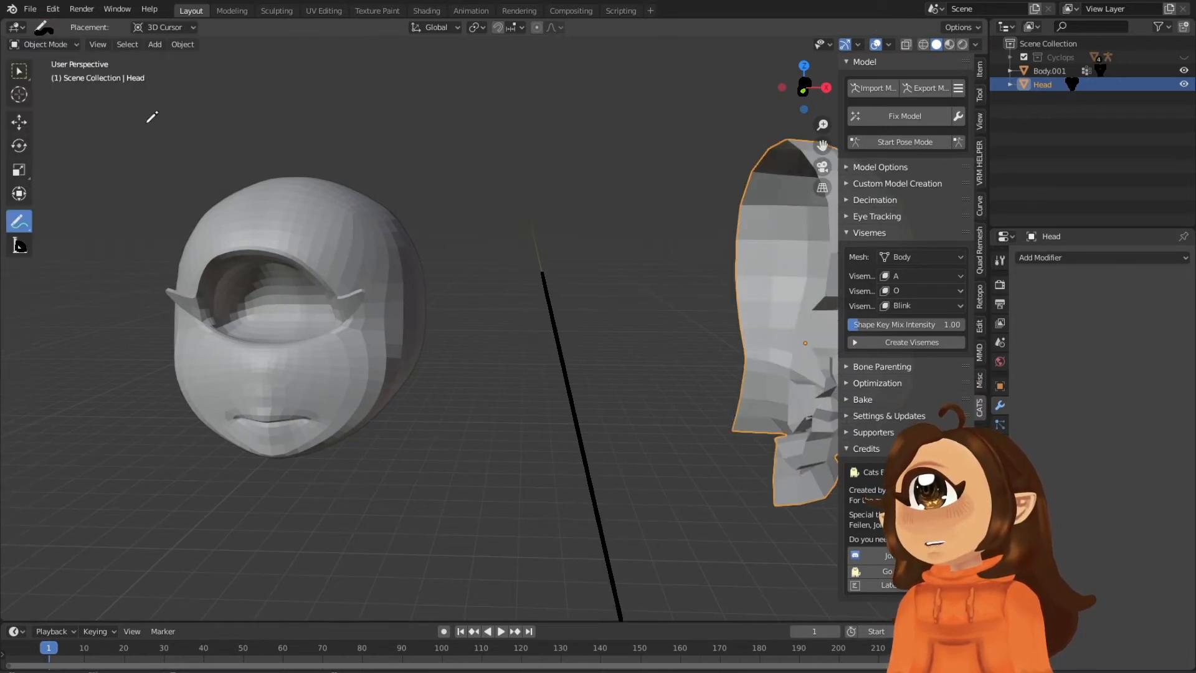
left_click(43, 44)
left_click(35, 71)
left_click(44, 44)
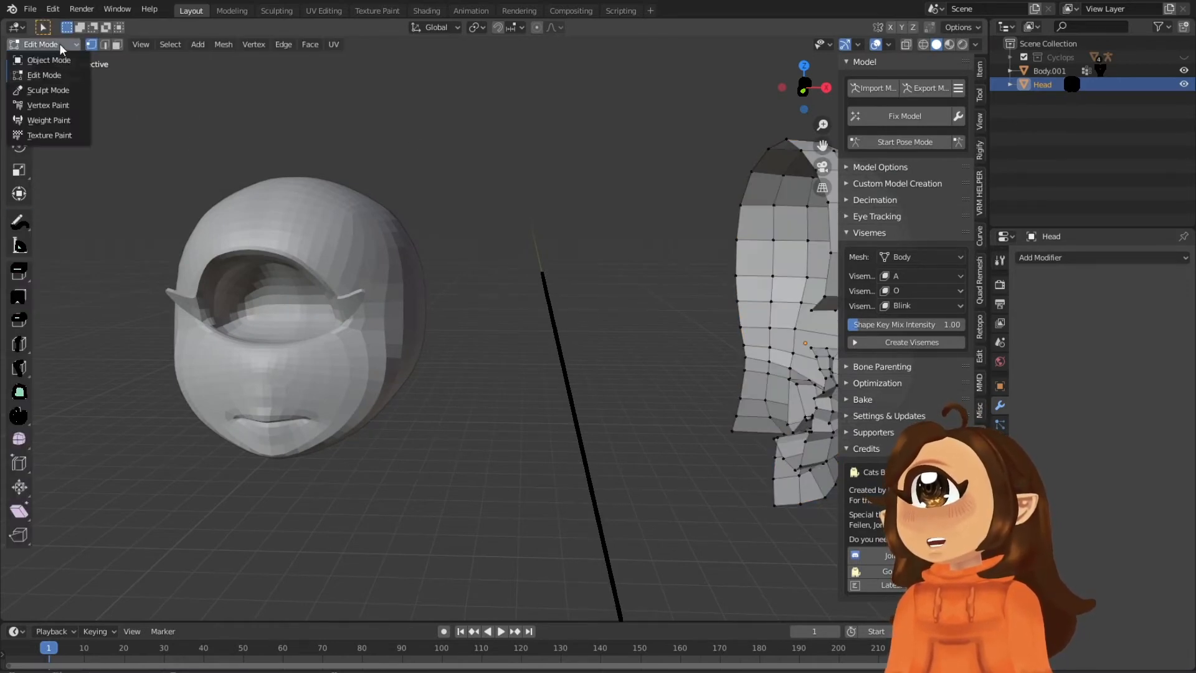
left_click(34, 57)
left_click(19, 70)
left_click(411, 274)
key("Tab")
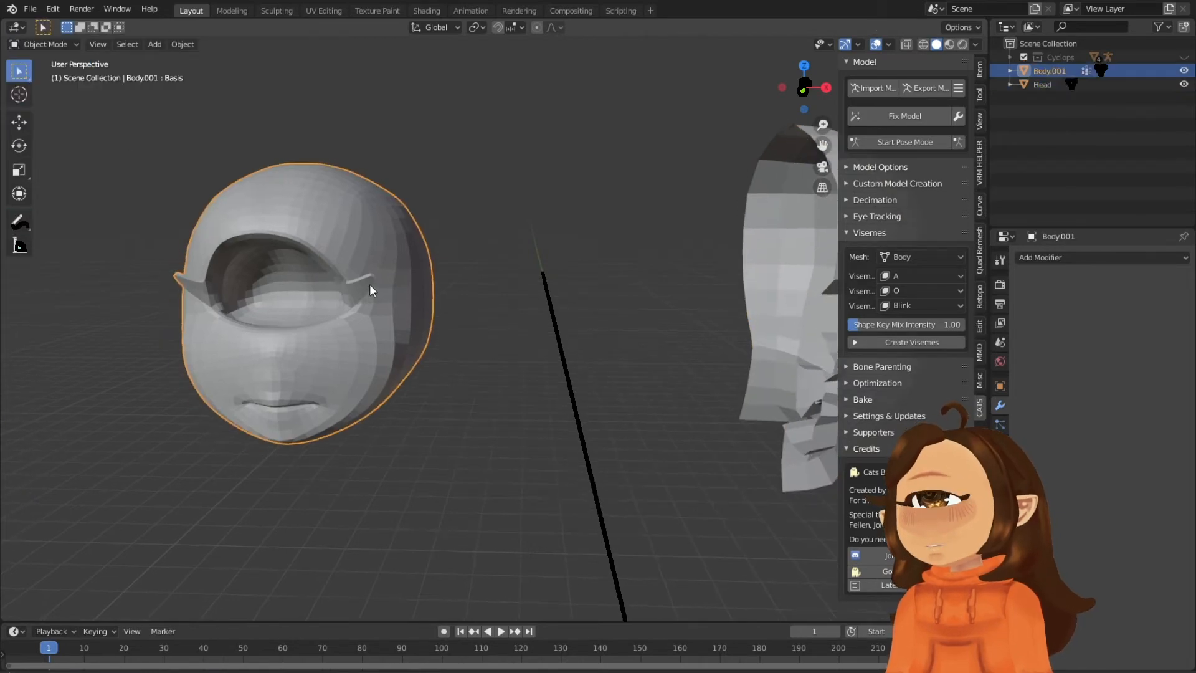
Examine the finished cyclops head's topology around its single eye socket and brow.
scroll(256, 312, "up", 5)
middle_click_drag(256, 312, 670, 328, "shift")
scroll(669, 328, "down", 4)
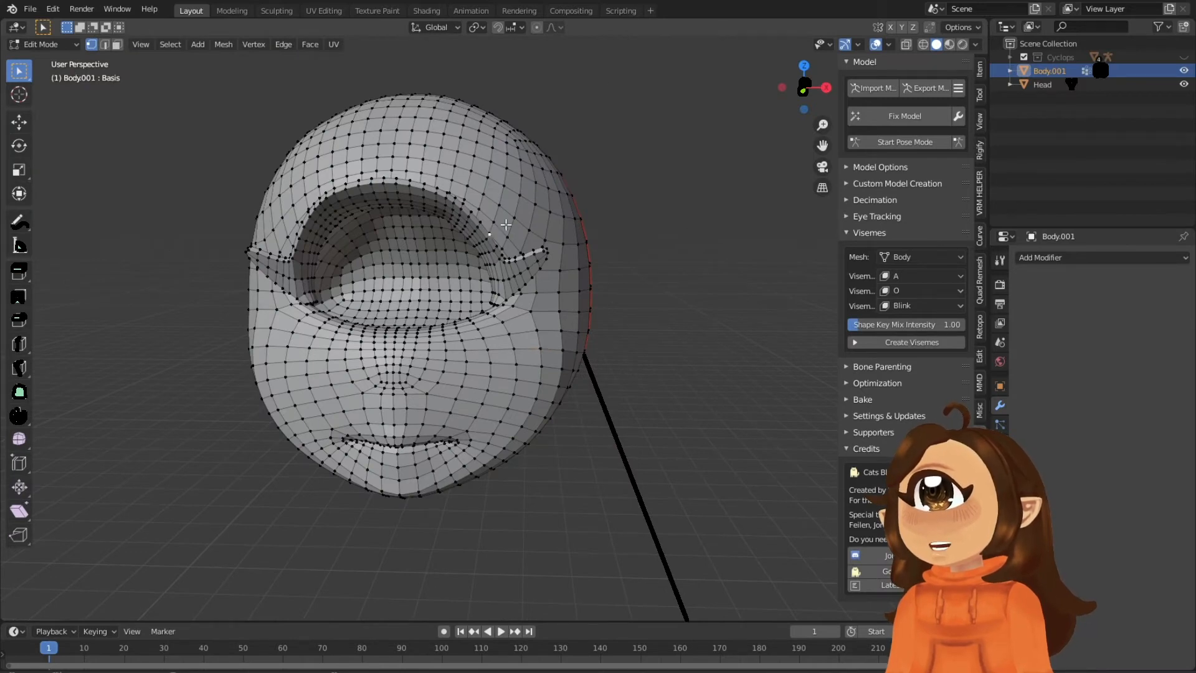
middle_click_drag(629, 279, 692, 296, "shift")
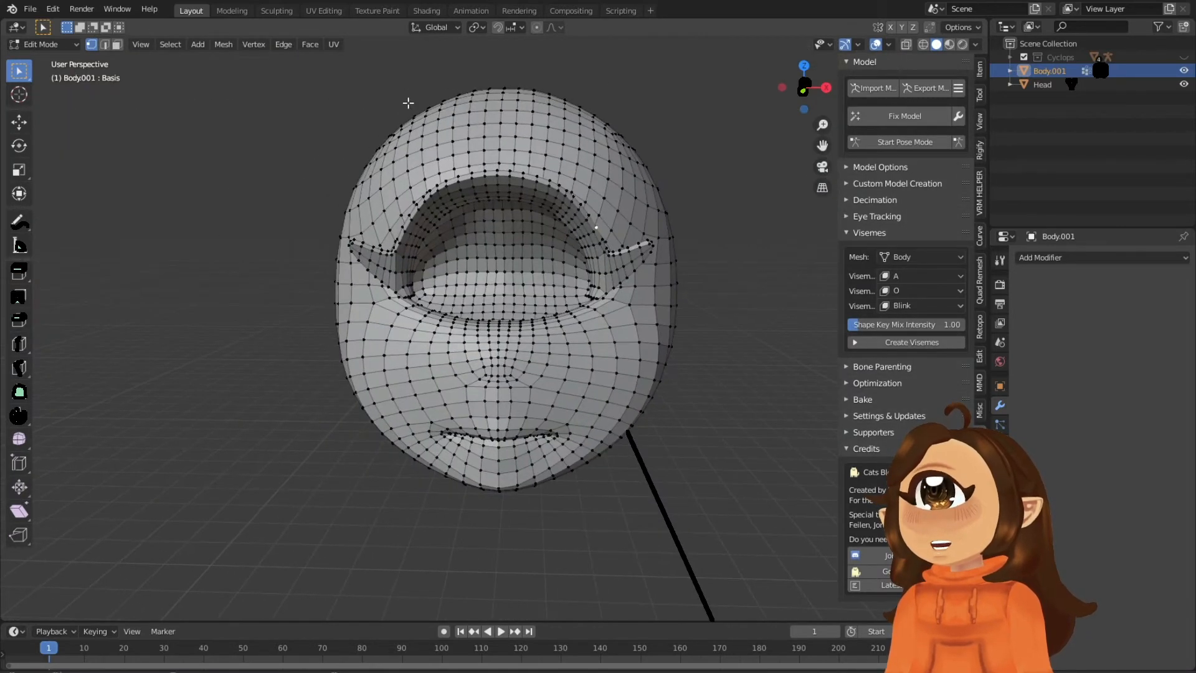
middle_click_drag(747, 340, 511, 333, "shift")
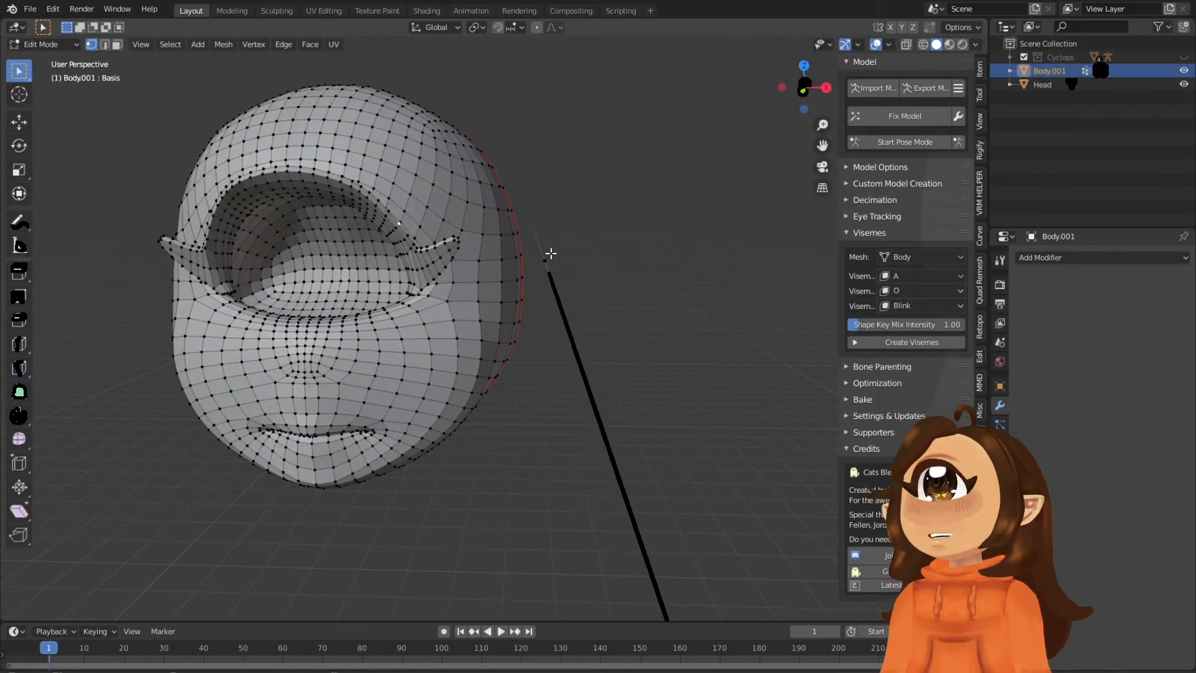
middle_click_drag(600, 328, 466, 261, "shift")
scroll(466, 261, "up", 3)
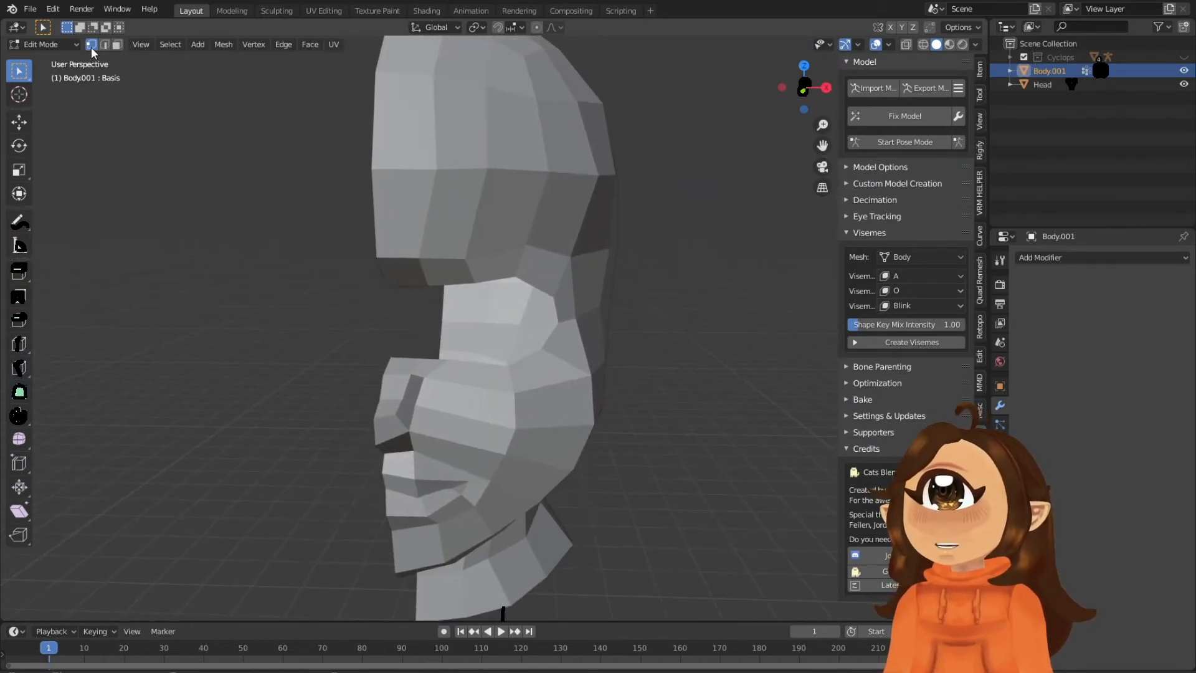
Return to editing the half head and raise the innermost brow face about 0.083 m along Z.
scroll(462, 271, "up", 2)
key("Tab")
middle_click_drag(471, 209, 500, 298, "shift")
left_click(502, 278)
key("Tab")
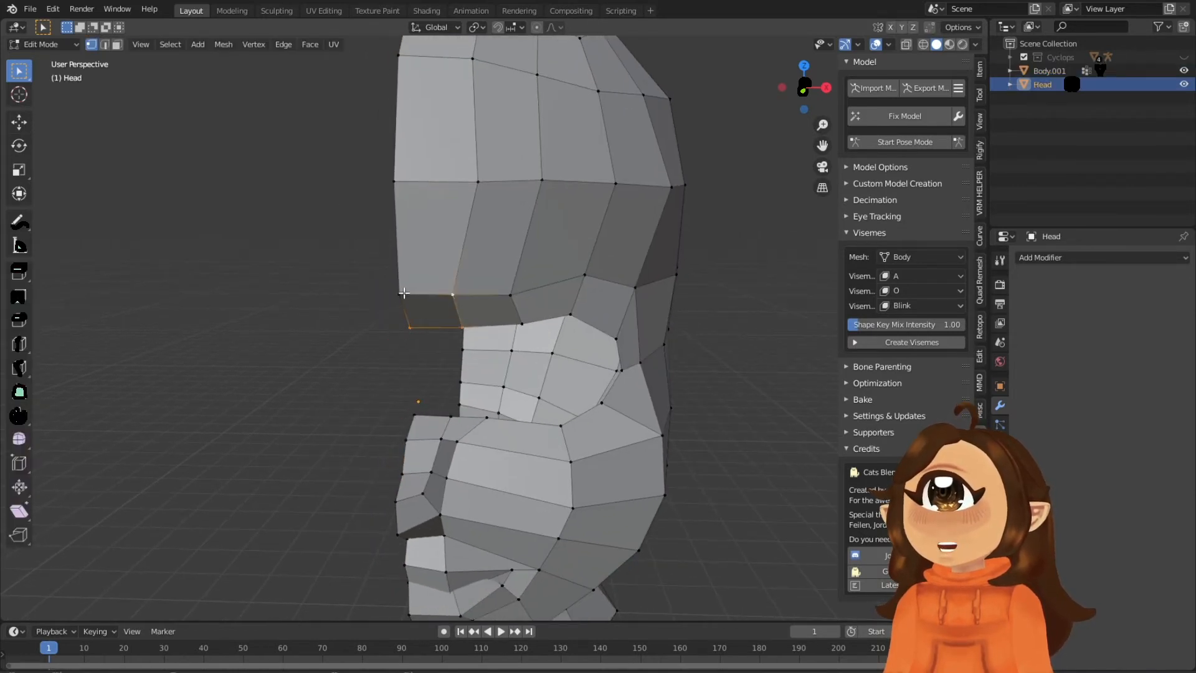
left_click(402, 294, "shift")
left_click(19, 123)
left_click_drag(425, 255, 422, 222)
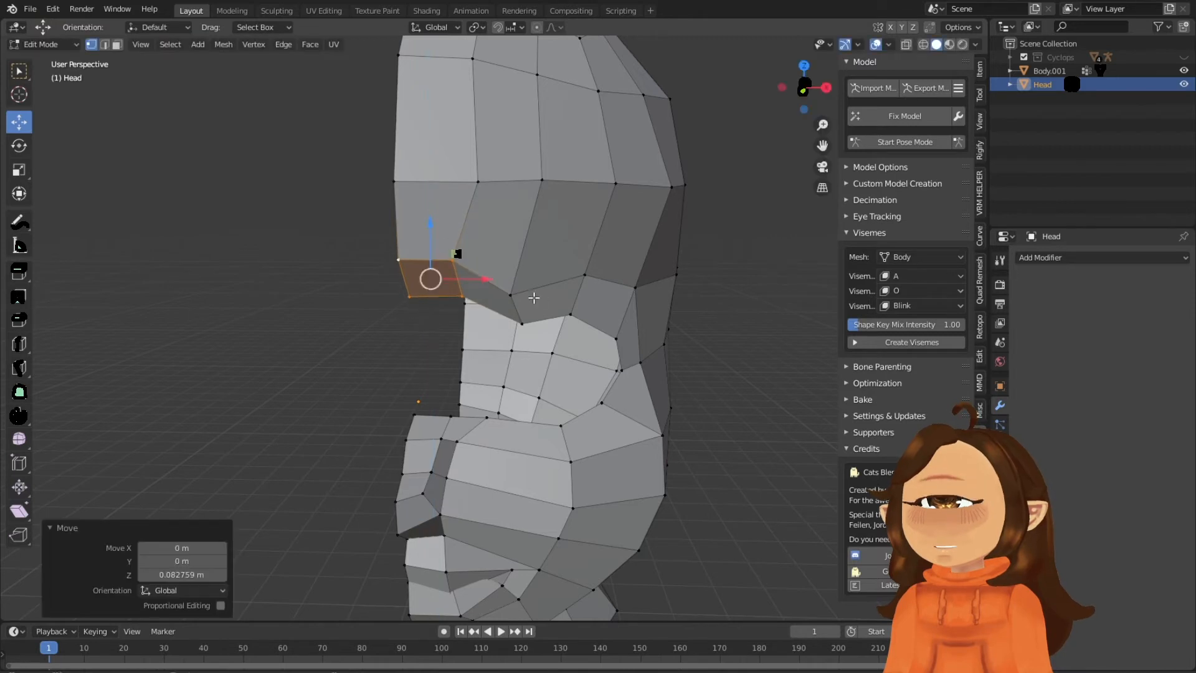
Raise the neighbouring pair of brow vertices about 0.078 m along Z.
left_click(511, 295)
left_click(523, 323, "shift")
left_click_drag(519, 256, 518, 226)
Add a Mirror modifier across the X axis to the half head.
scroll(505, 372, "down", 1)
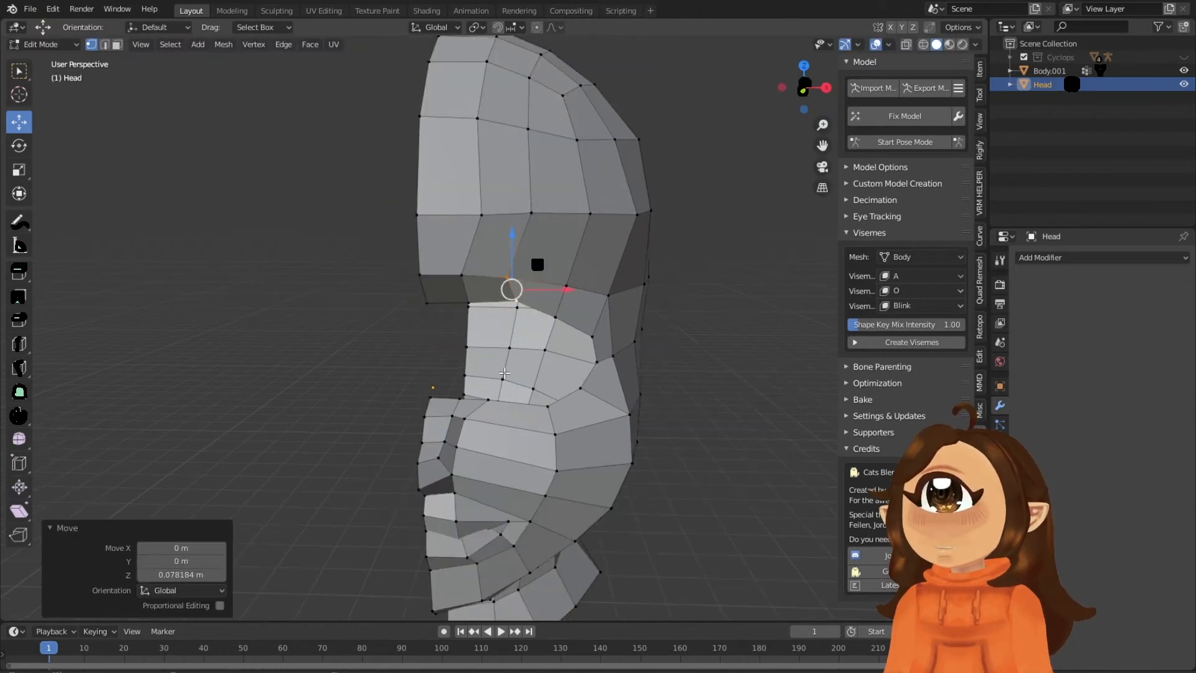
middle_click_drag(504, 372, 509, 324, "shift")
left_click(1059, 257)
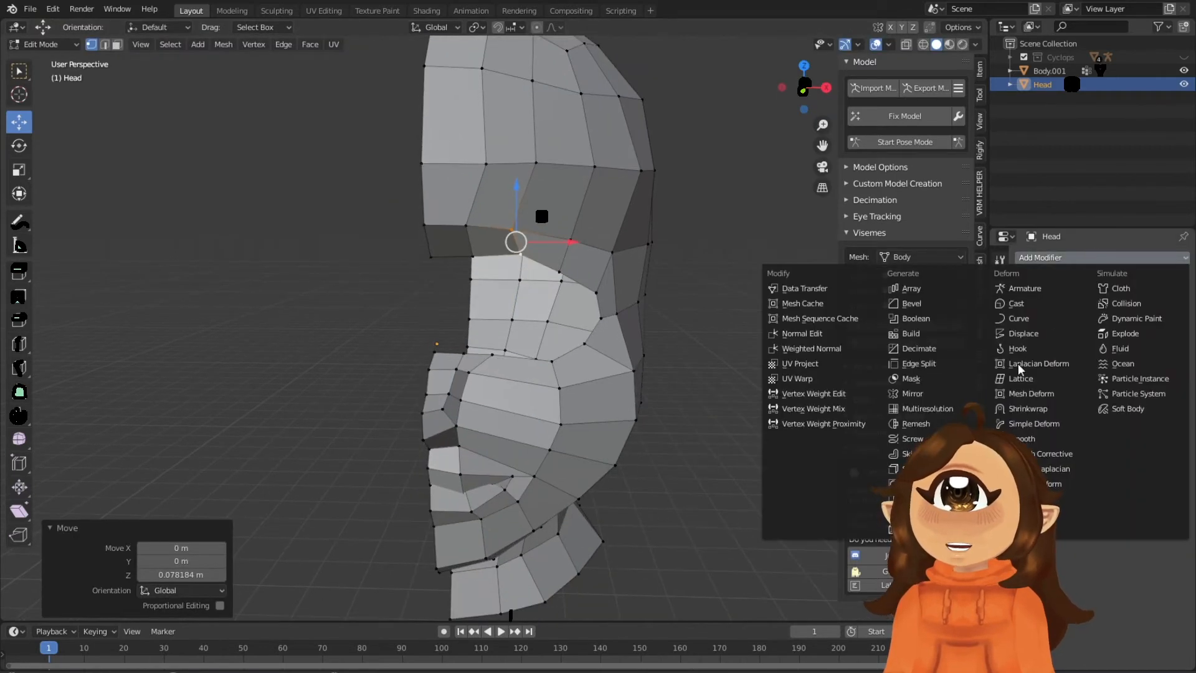
left_click(939, 401)
Select the four vertices of the brow face beside the centre line and raise them along Z.
scroll(425, 231, "down", 3)
scroll(425, 231, "up", 2)
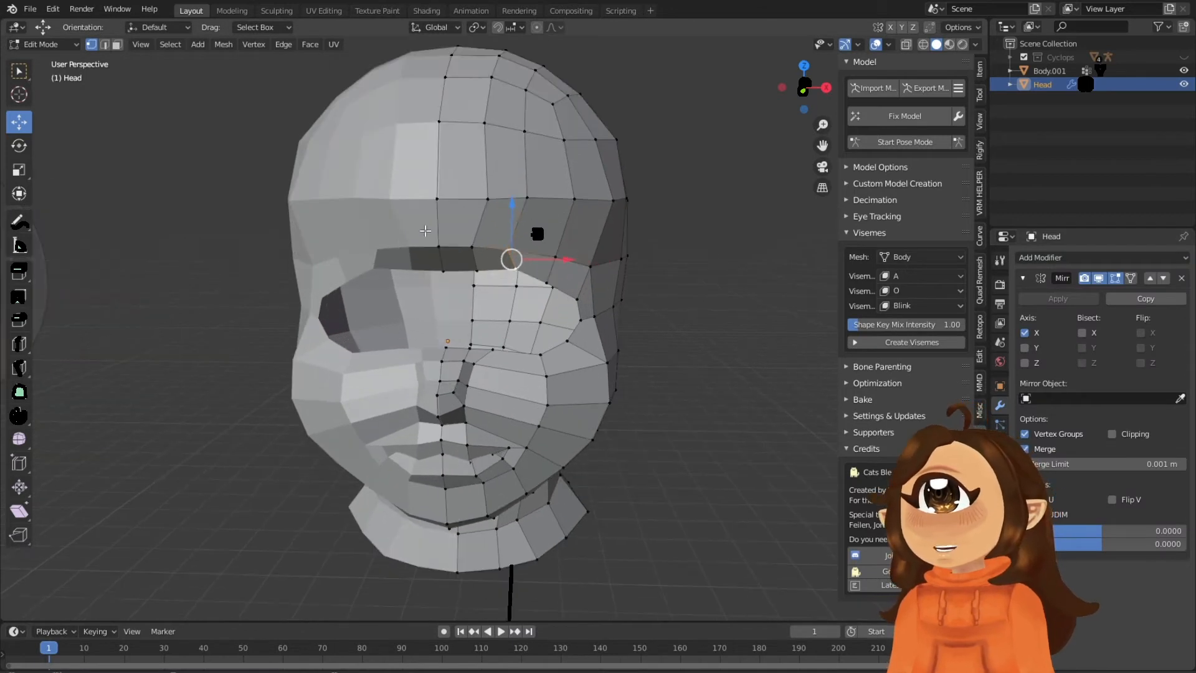
left_click(439, 247)
left_click(443, 270, "shift")
left_click(477, 270, "shift")
left_click(472, 247, "shift")
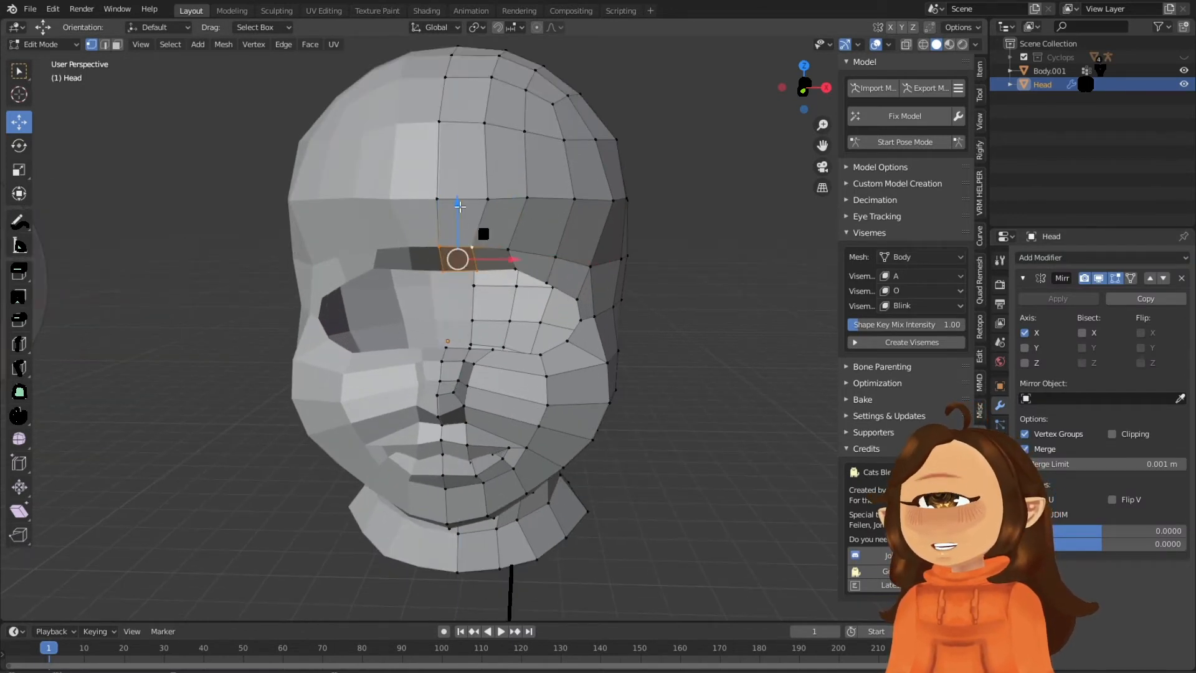
left_click_drag(459, 206, 553, 200)
Raise the next pair of brow vertices, and lift the socket's upper outer vertex about 0.09 m along Z.
left_click(508, 250)
left_click(515, 269, "shift")
left_click(552, 285)
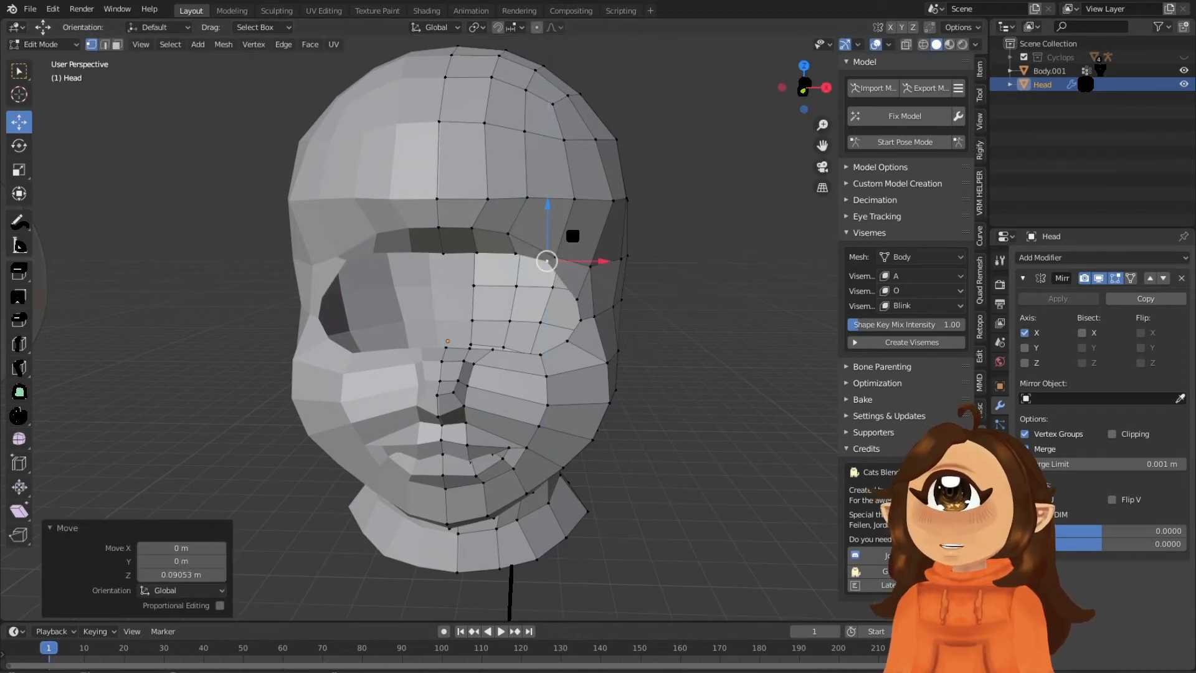
Select the edge loop around the socket opening and inspect the mirrored head's shape in Object Mode and Edit Mode.
middle_click_drag(539, 249, 489, 250)
left_click(447, 247)
left_click(449, 247, "alt")
middle_click_drag(468, 292, 618, 333)
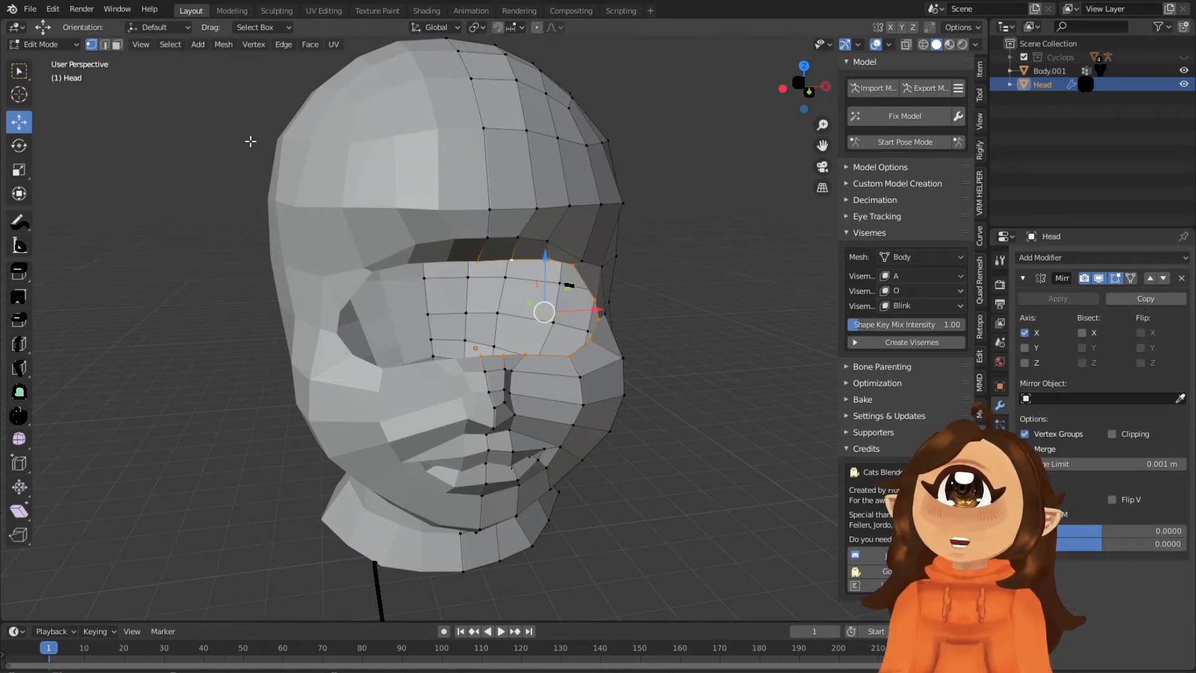
key("Tab")
middle_click_drag(715, 304, 656, 335)
key("Tab")
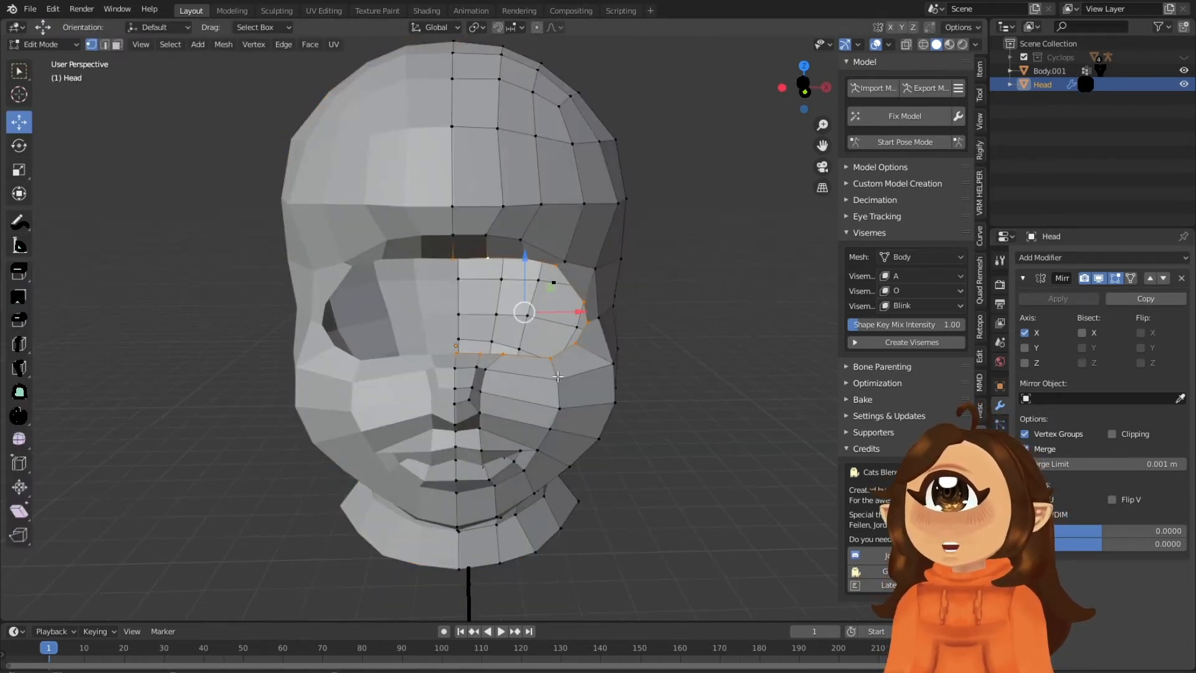
Turn on clipping in the Mirror modifier and slide the whole half head along X toward the mirror plane.
left_click(1125, 434)
key("g")
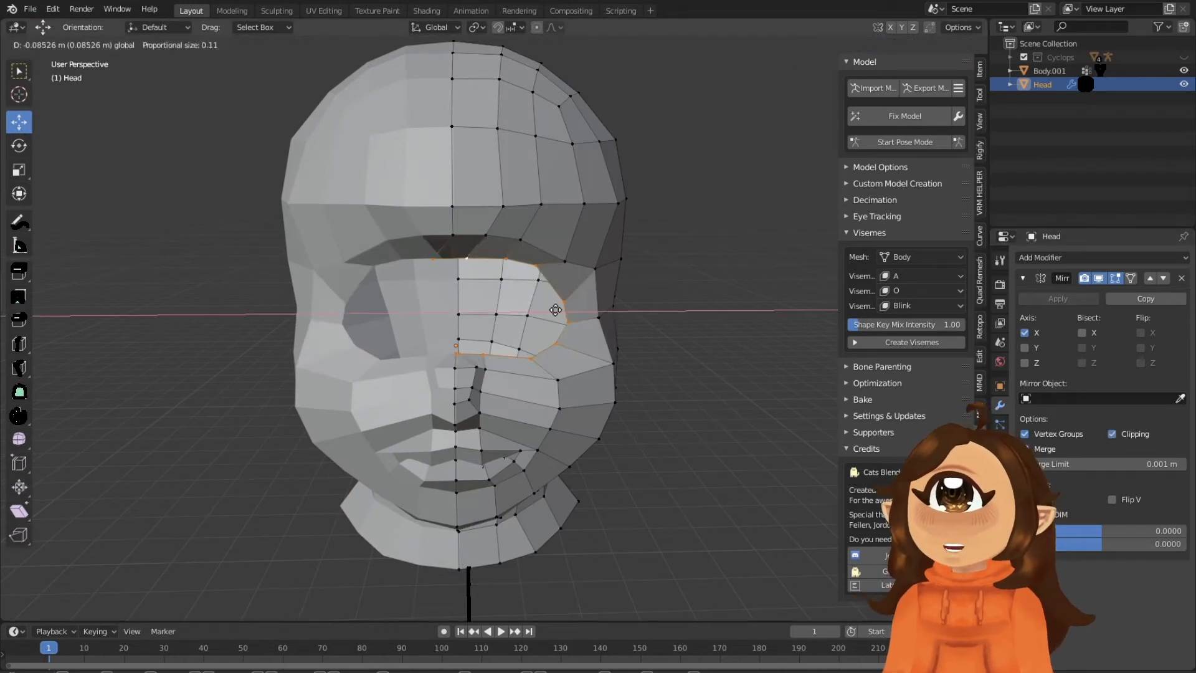
right_click(596, 305)
key("a")
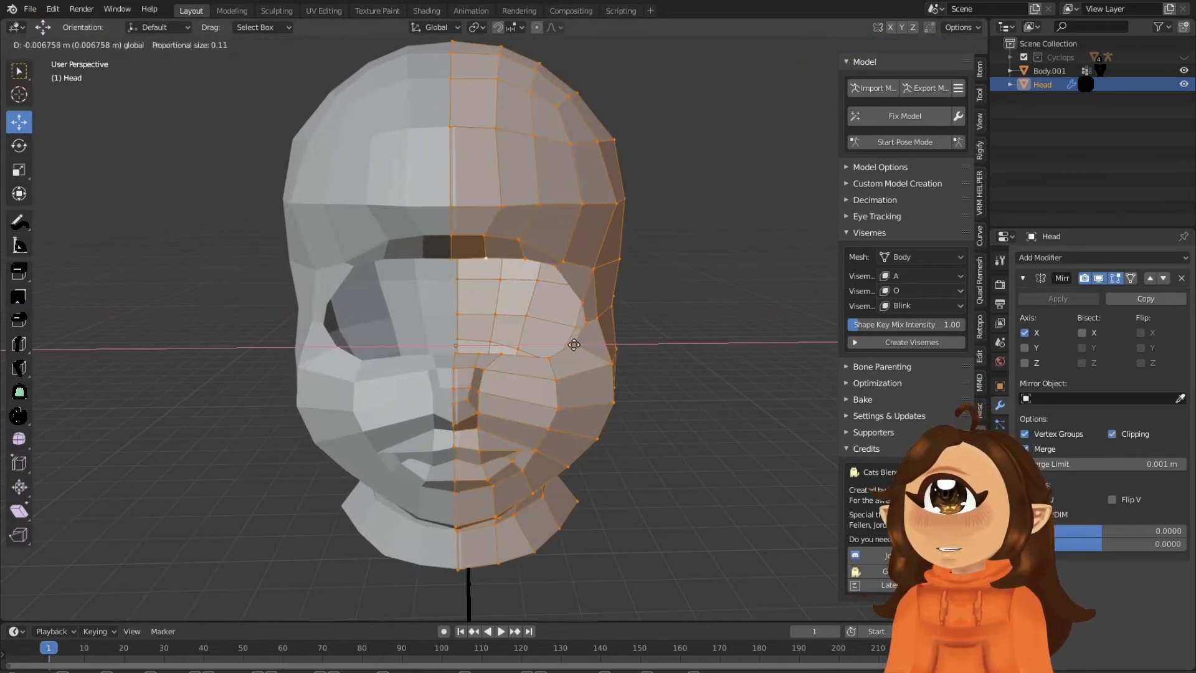
left_click_drag(586, 347, 485, 352)
left_click(459, 353)
left_click(457, 353)
Move the centre vertex of the socket's upper edge about 0.05 m forward along the Y axis.
middle_click_drag(654, 328, 343, 240)
left_click(426, 223)
left_click_drag(434, 248, 410, 245)
middle_click_drag(414, 246, 514, 353)
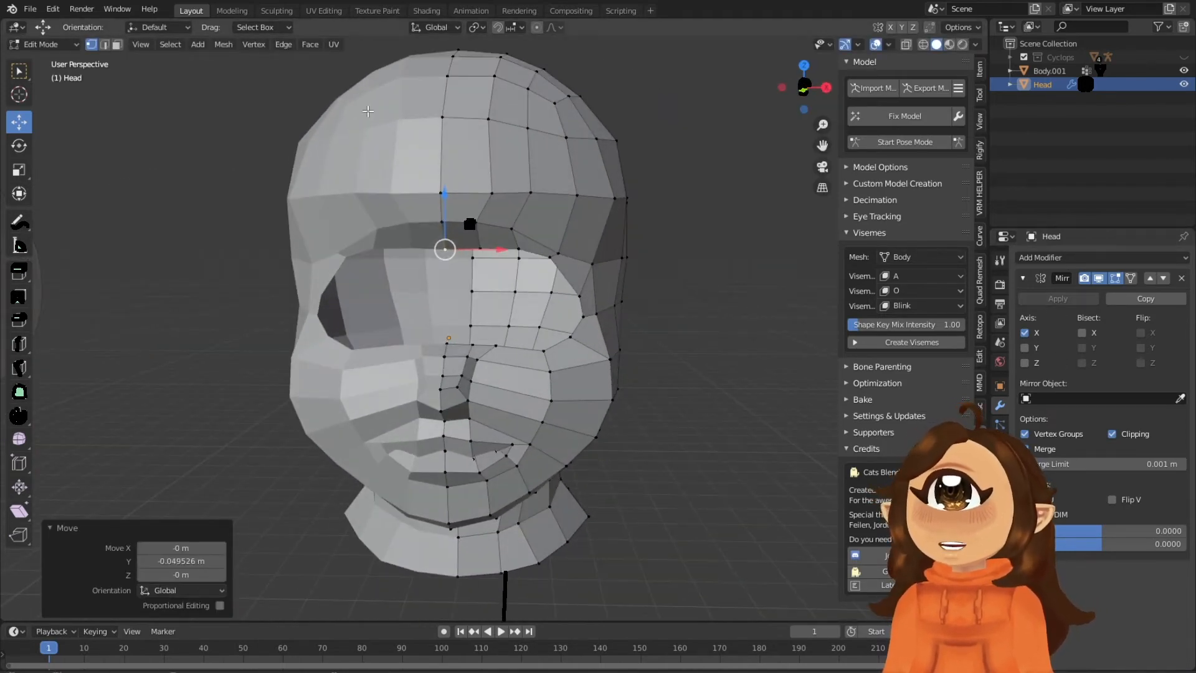
Switch the head to Object Mode and apply its Mirror modifier.
left_click(55, 45)
left_click(62, 58)
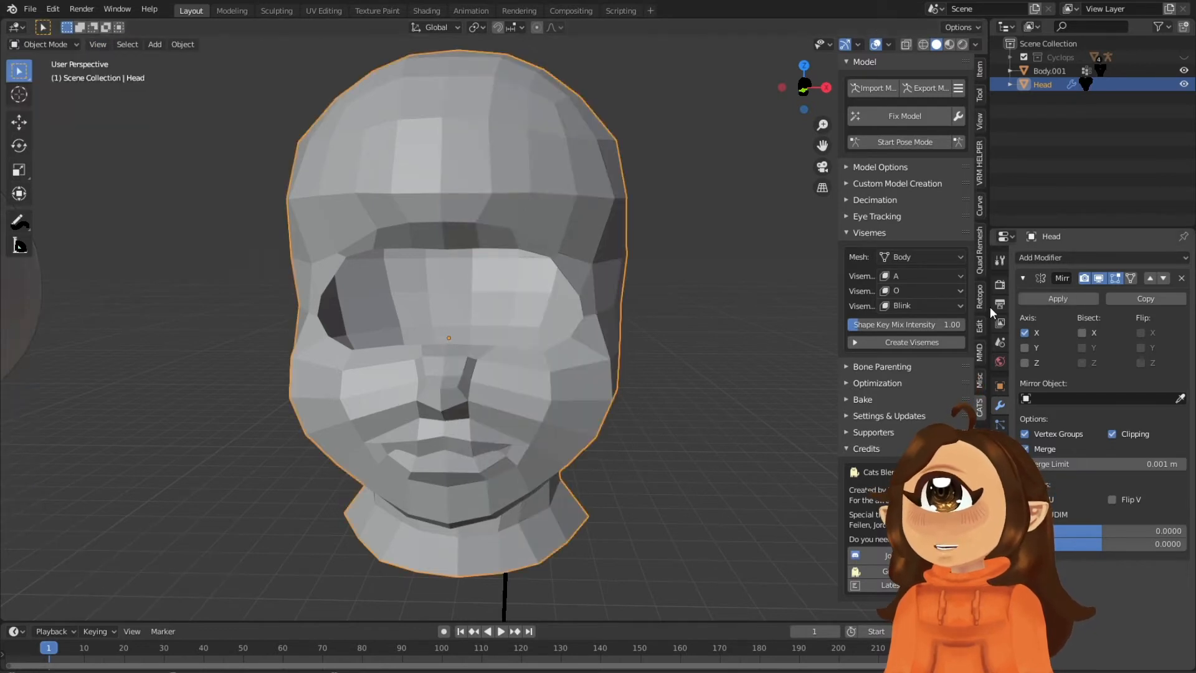
left_click(1040, 299)
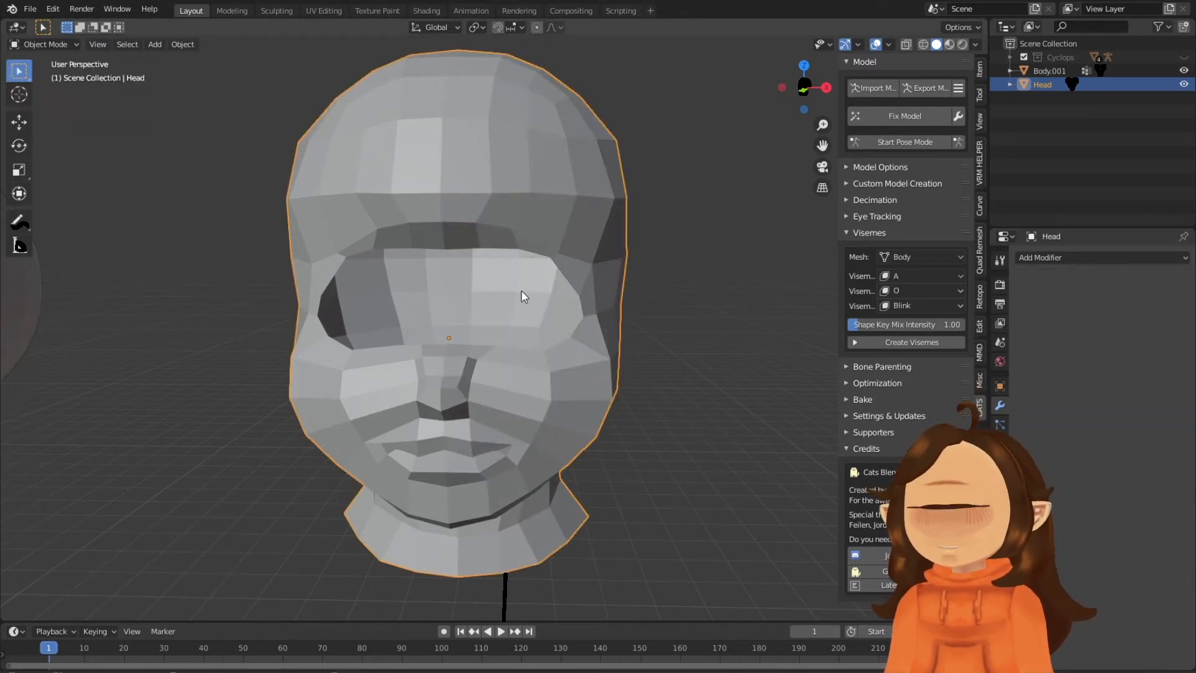
Open the head in Edit Mode in front view and select the edge loop around the socket opening.
middle_click_drag(522, 290, 569, 315)
key("KP_1")
key("Tab")
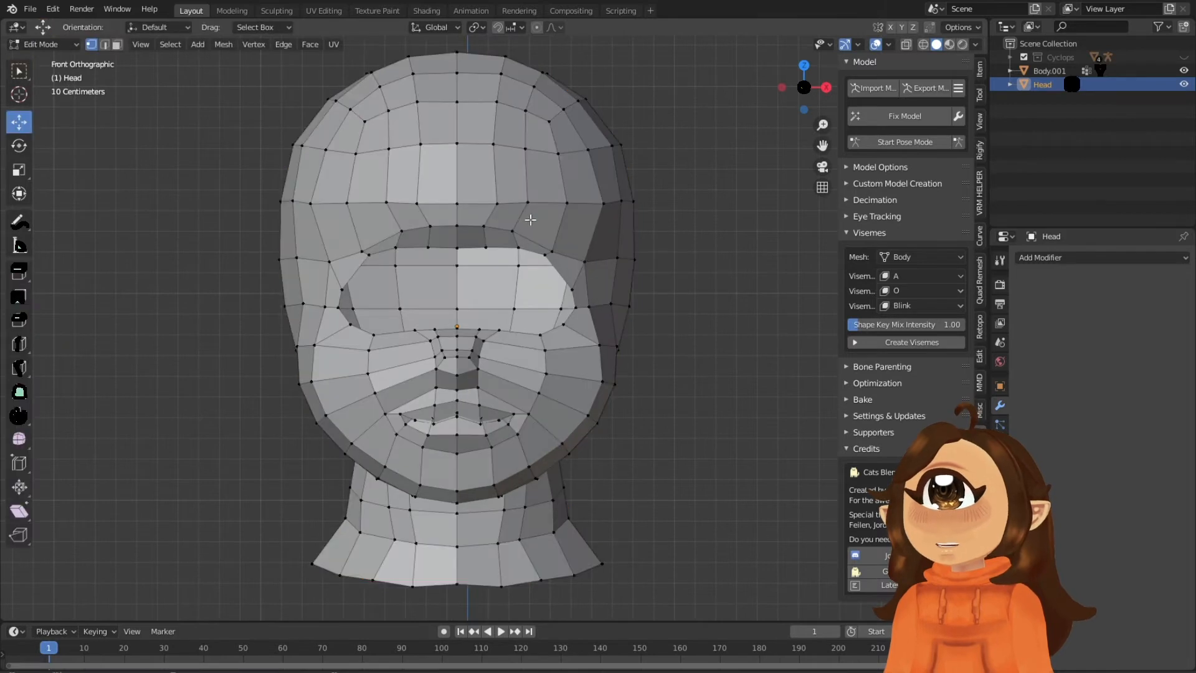
middle_click_drag(487, 250, 519, 302, "shift")
scroll(509, 297, "up", 3)
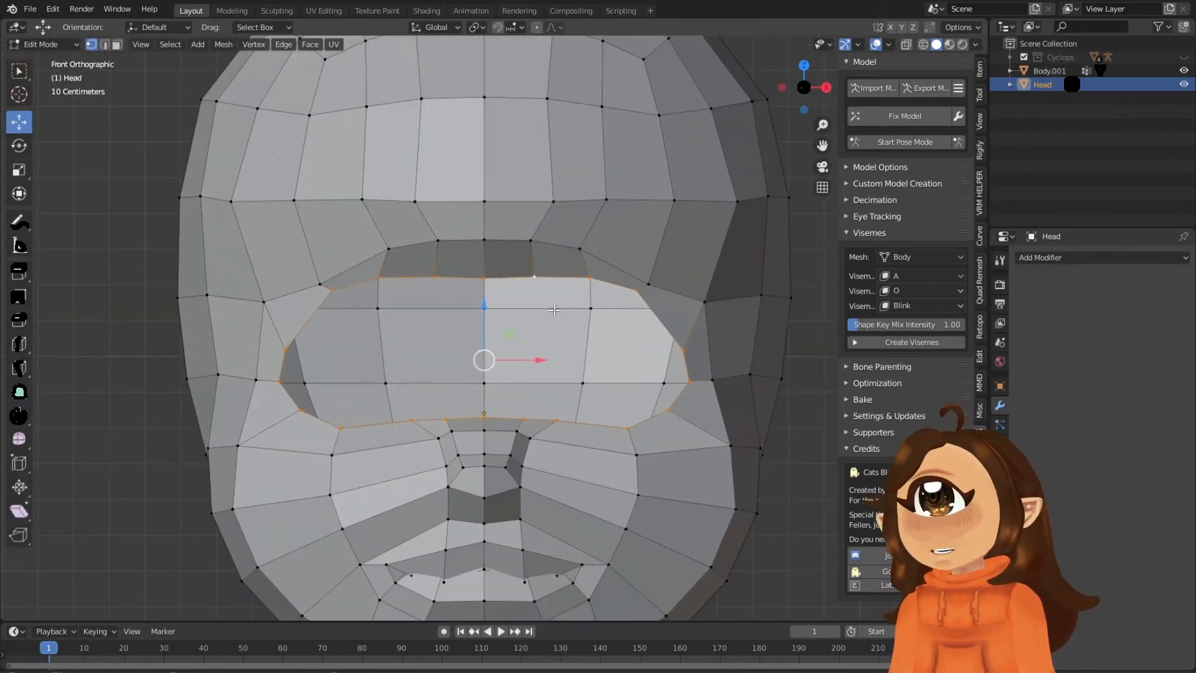
Try to close the socket opening with Grid Fill, using span 4 and offset 2.
key("ctrl+f")
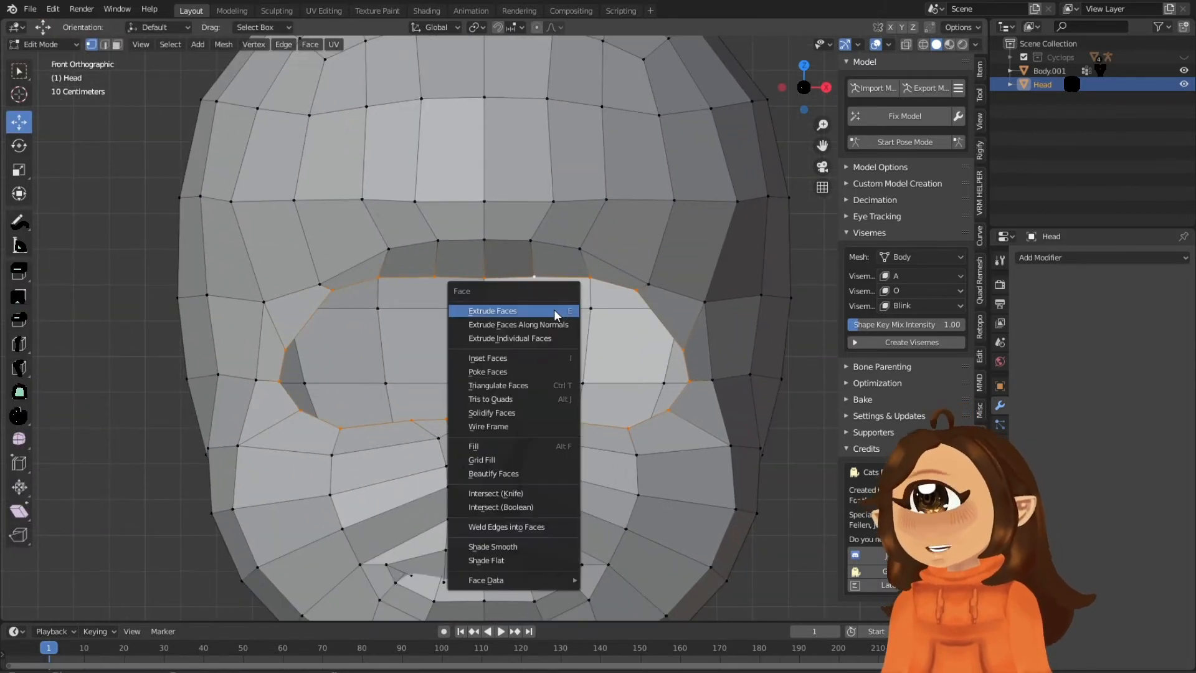
left_click(524, 459)
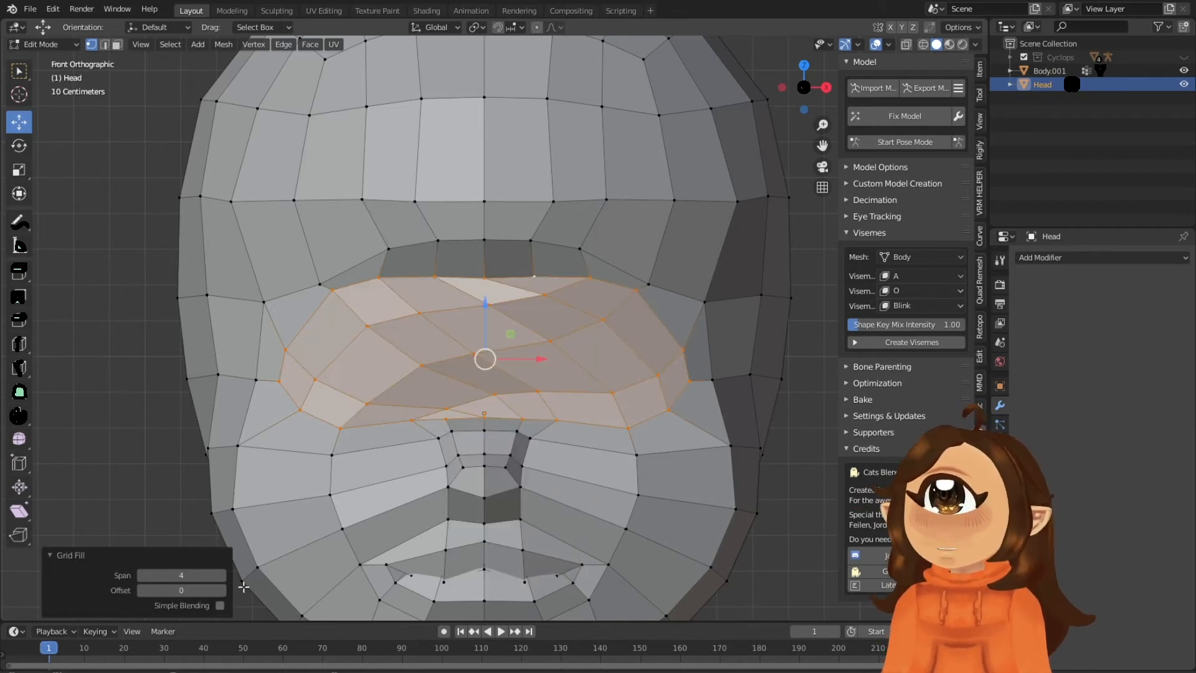
left_click(143, 577)
left_click(143, 577)
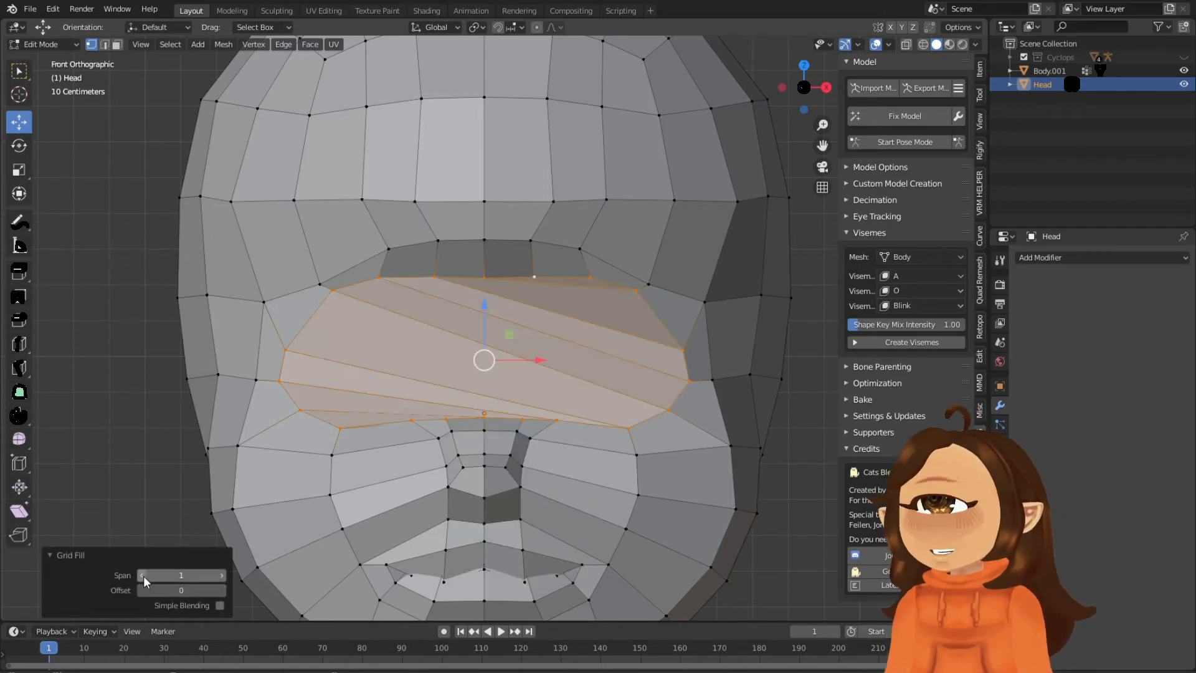
left_click(222, 575)
left_click(221, 576)
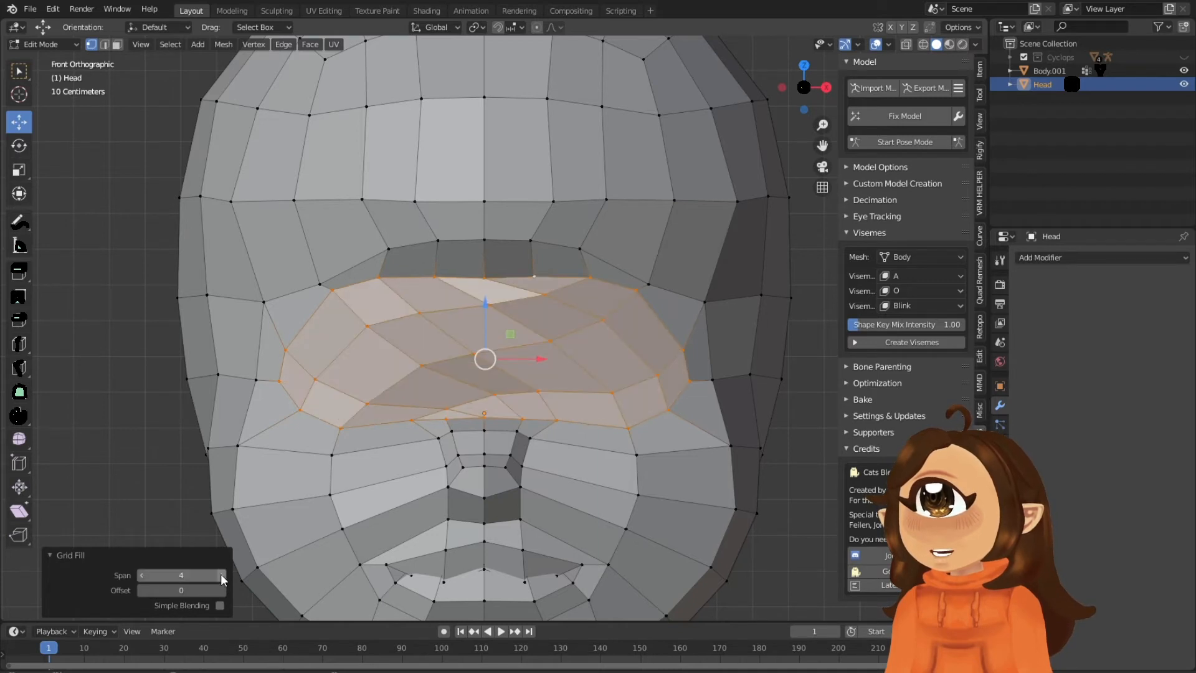
left_click(222, 590)
left_click(222, 589)
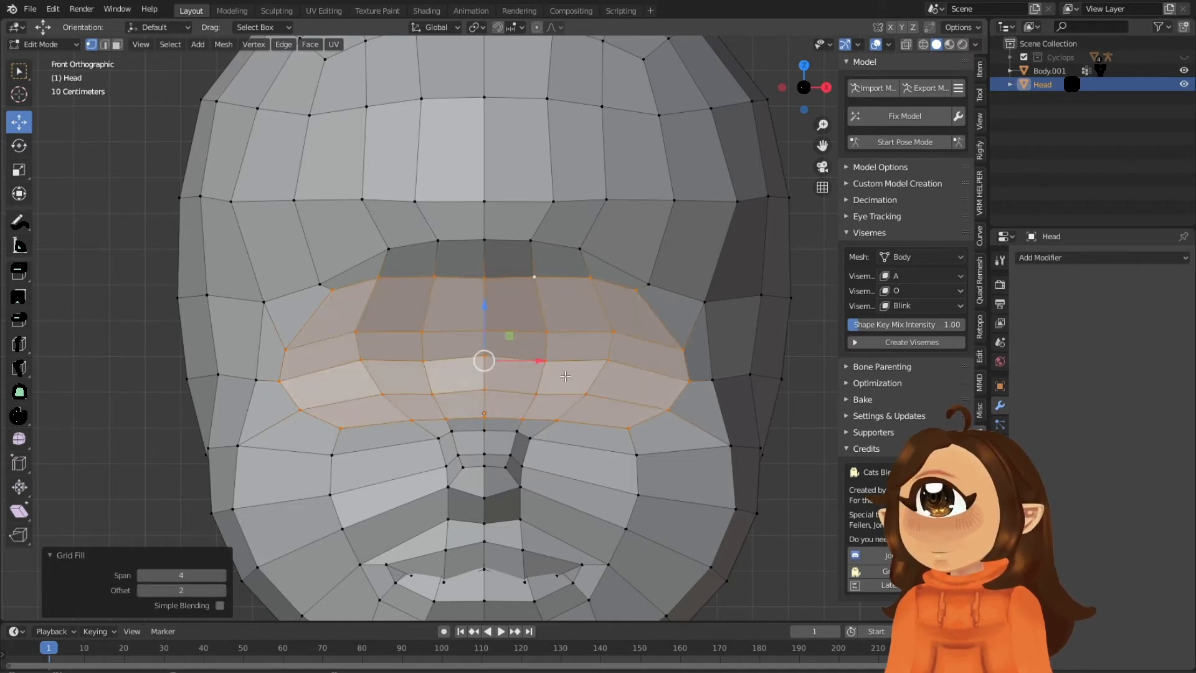
Inspect the filled socket from several angles and undo the grid fill.
scroll(607, 347, "down", 3)
mouse_move(609, 364)
middle_mouse_down()
mouse_move(660, 367)
mouse_move(607, 352)
mouse_move(585, 383)
mouse_move(603, 370)
middle_mouse_up()
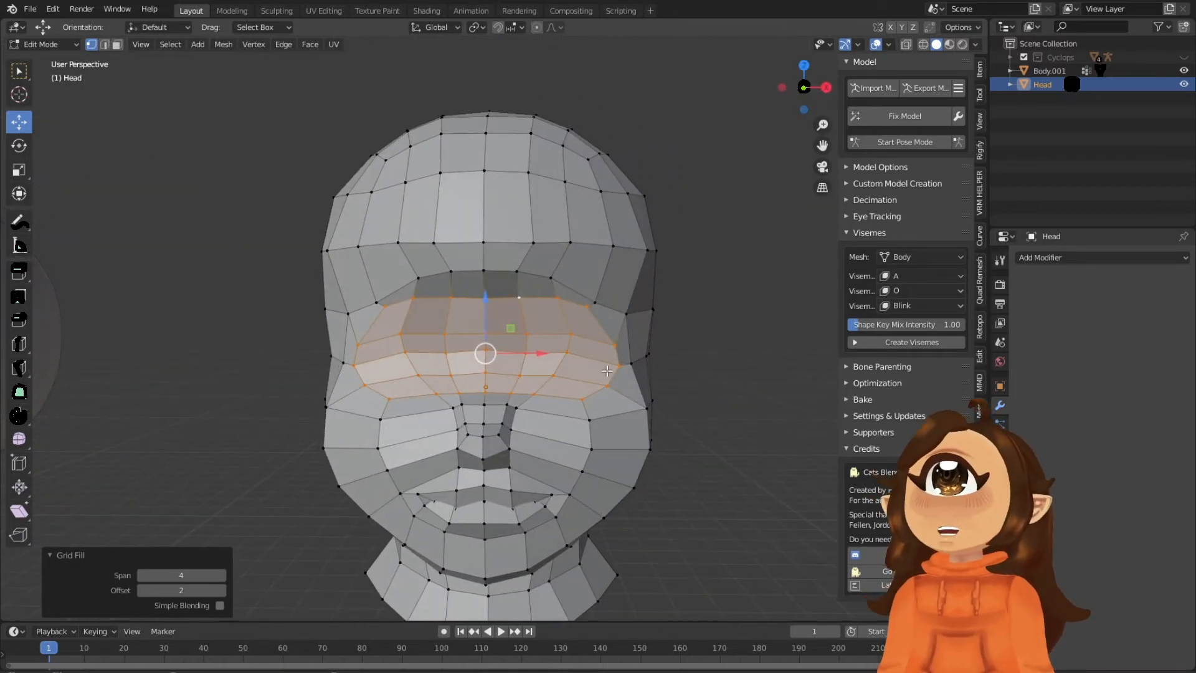
middle_click_drag(606, 370, 697, 329)
key("ctrl+z")
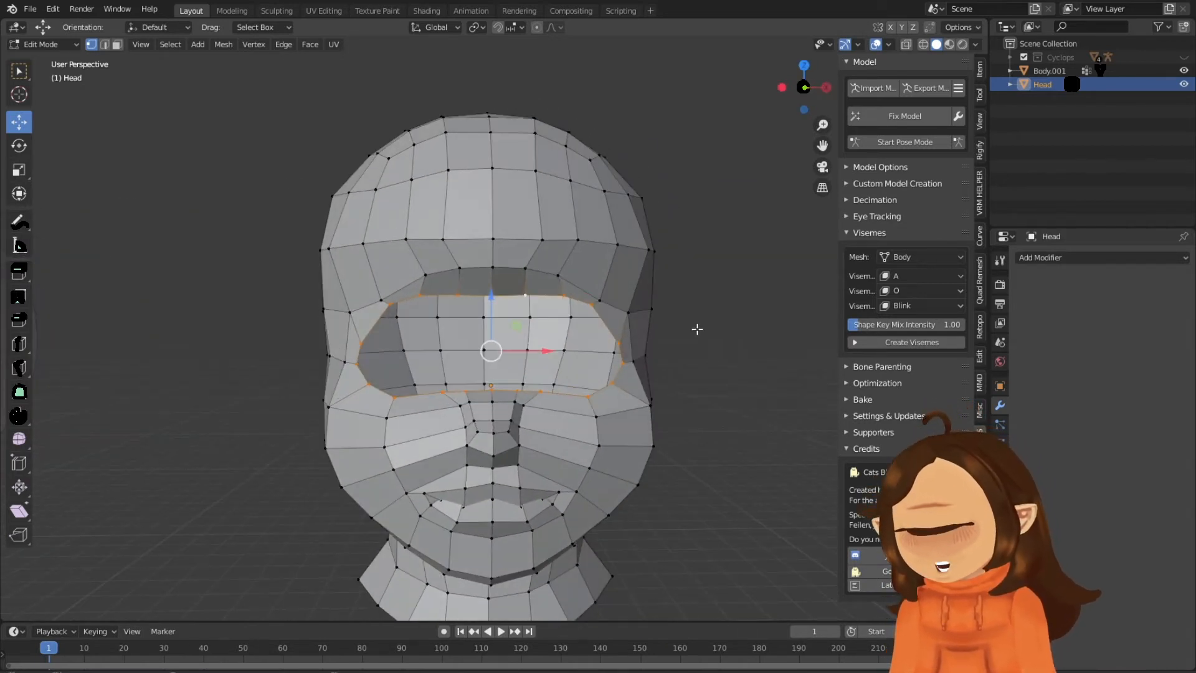
key("g")
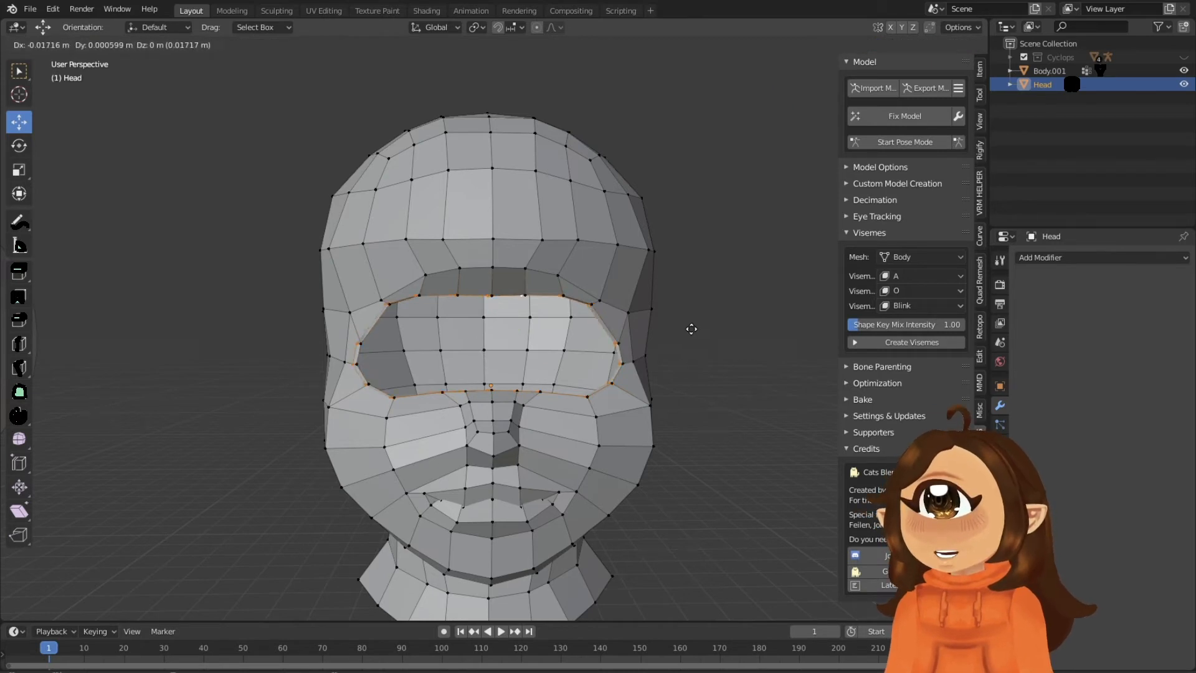
right_click(687, 330)
key("s")
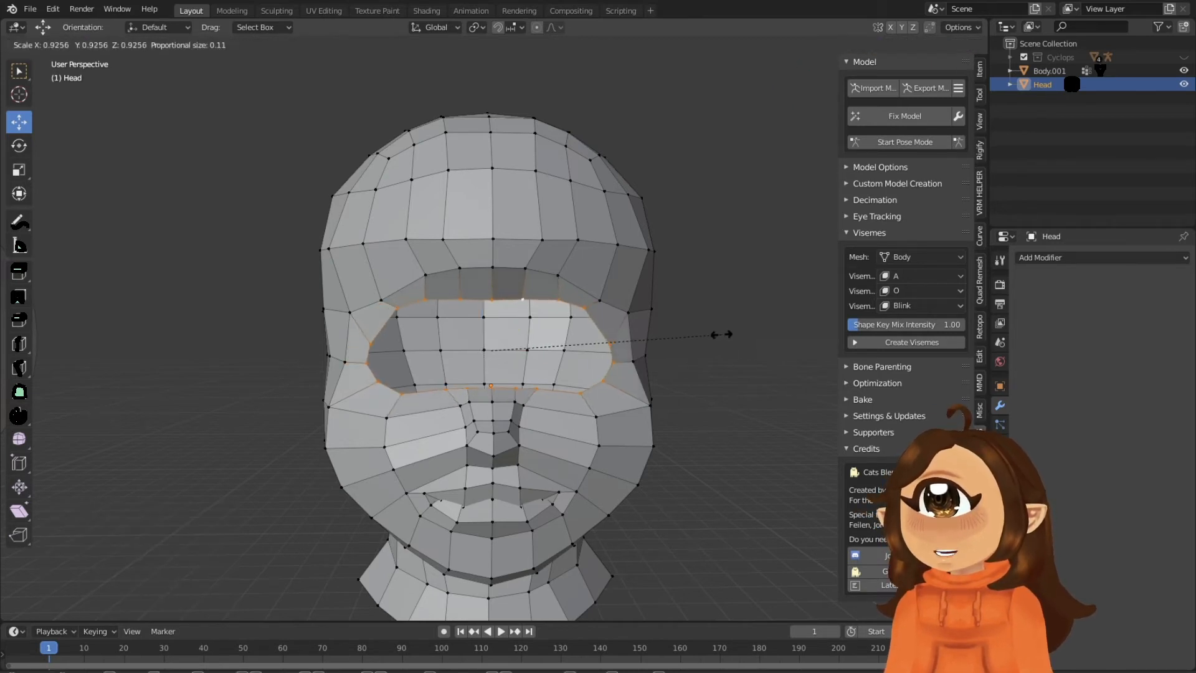
right_click(720, 335)
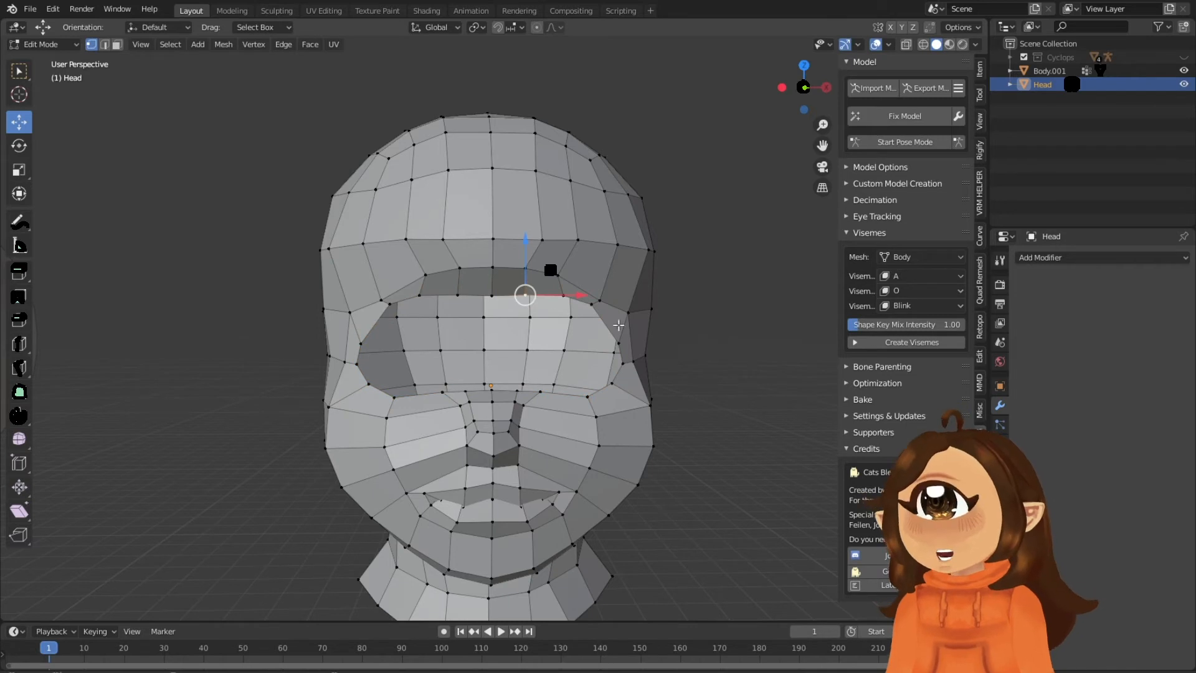
Extrude the edge loop around the socket opening and scale the new edges inward to 0.852.
left_click(507, 299, "alt")
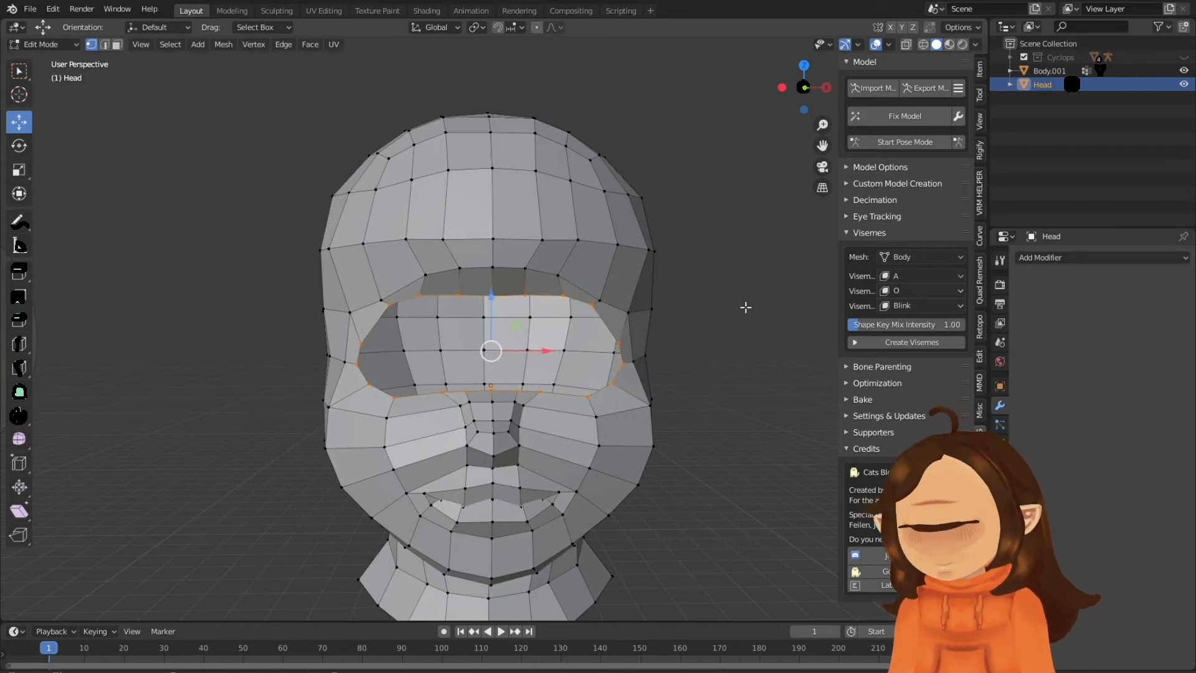
key("g")
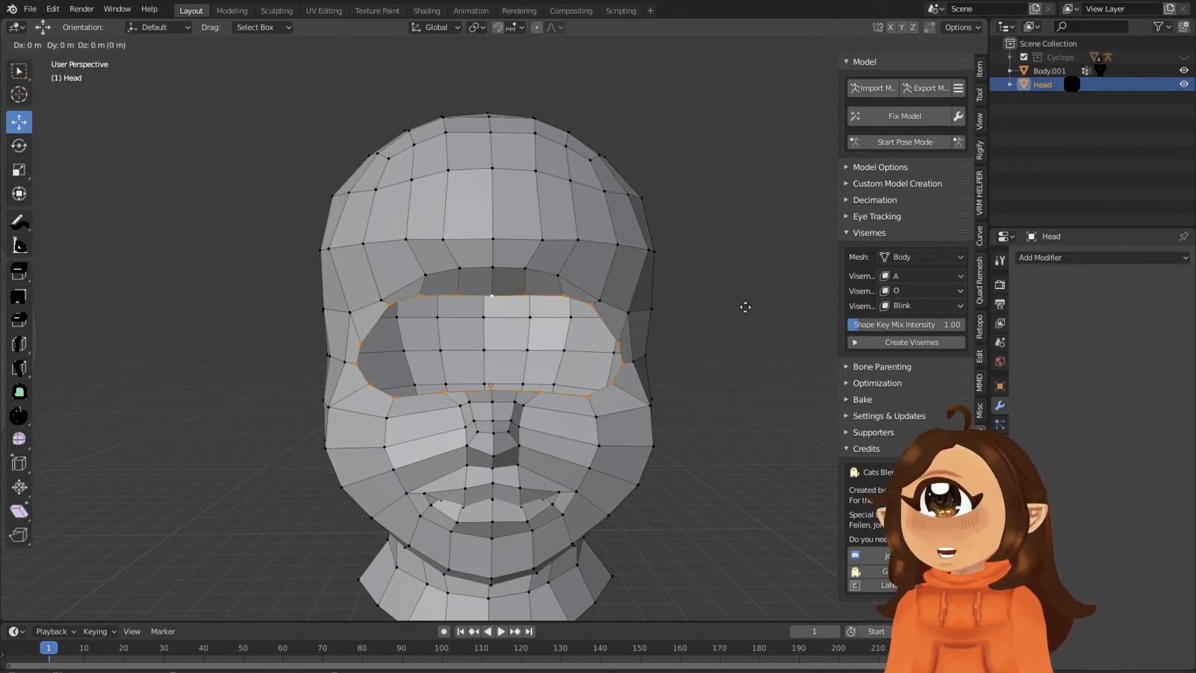
key("s")
left_click(712, 314)
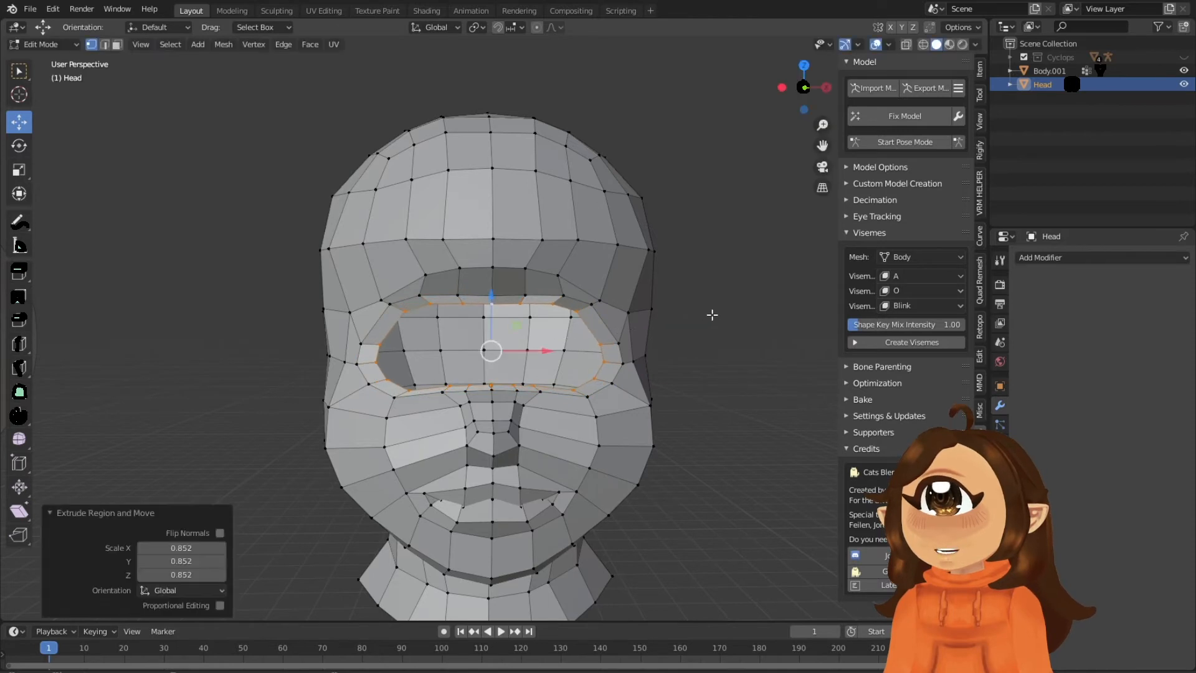
Close the inner socket loop with Grid Fill, using span 4 and offset 3.
middle_click_drag(712, 314, 689, 322)
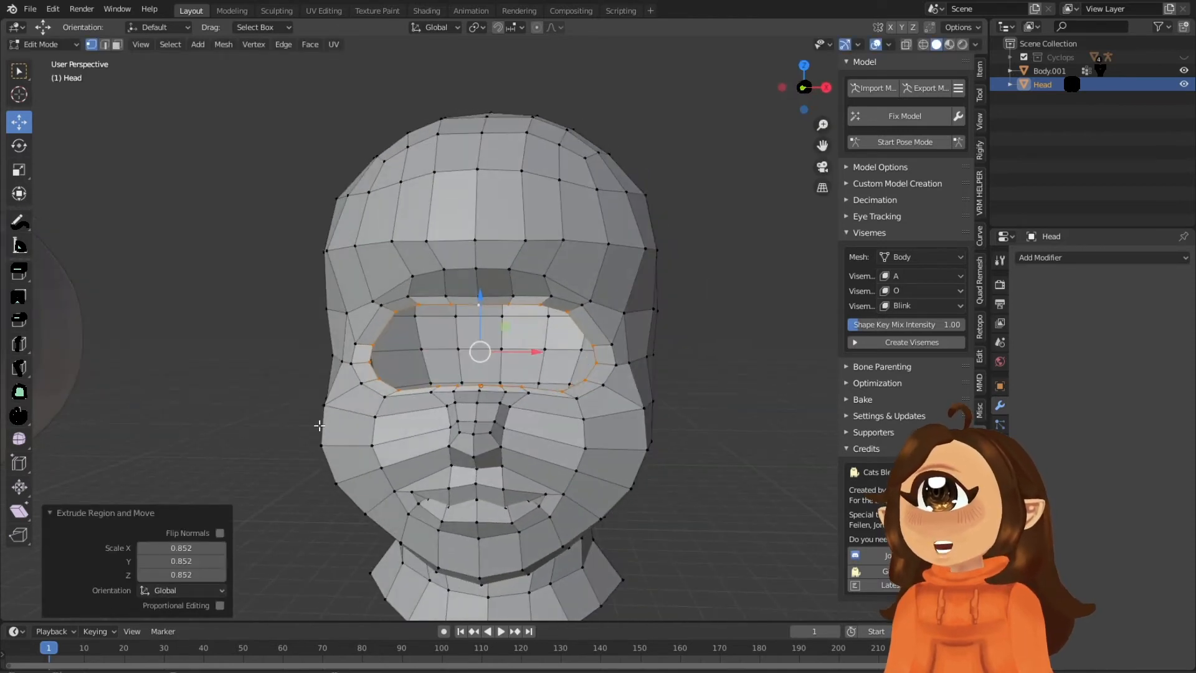
key("ctrl+f")
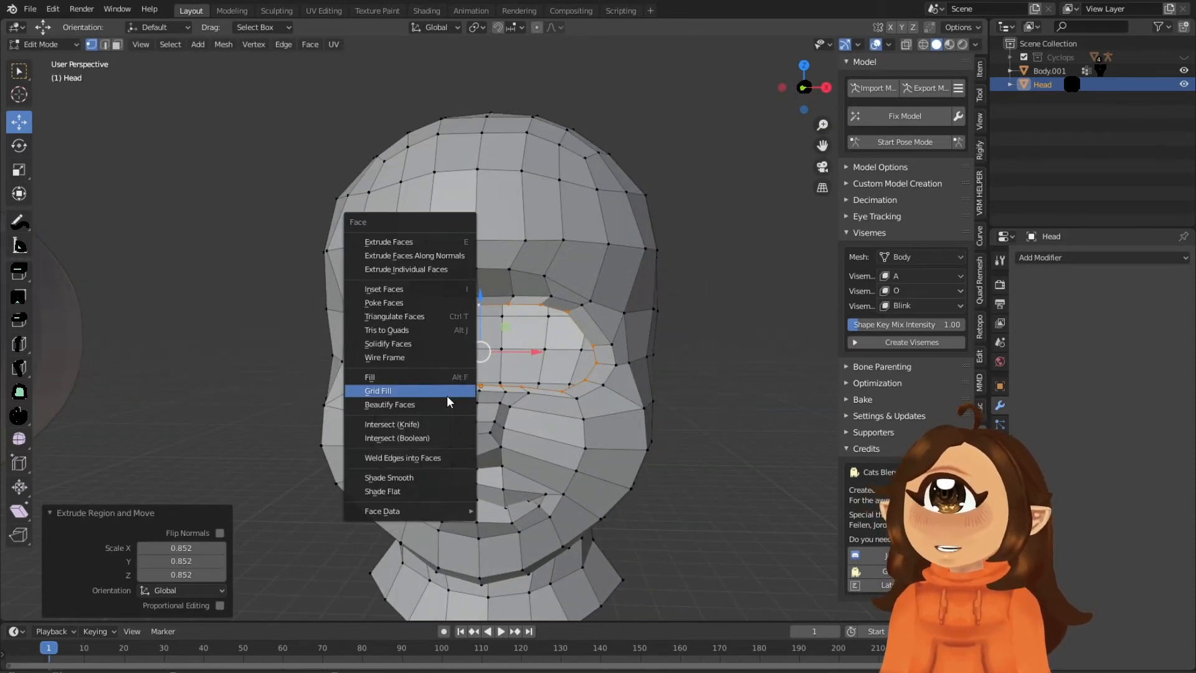
left_click(447, 395)
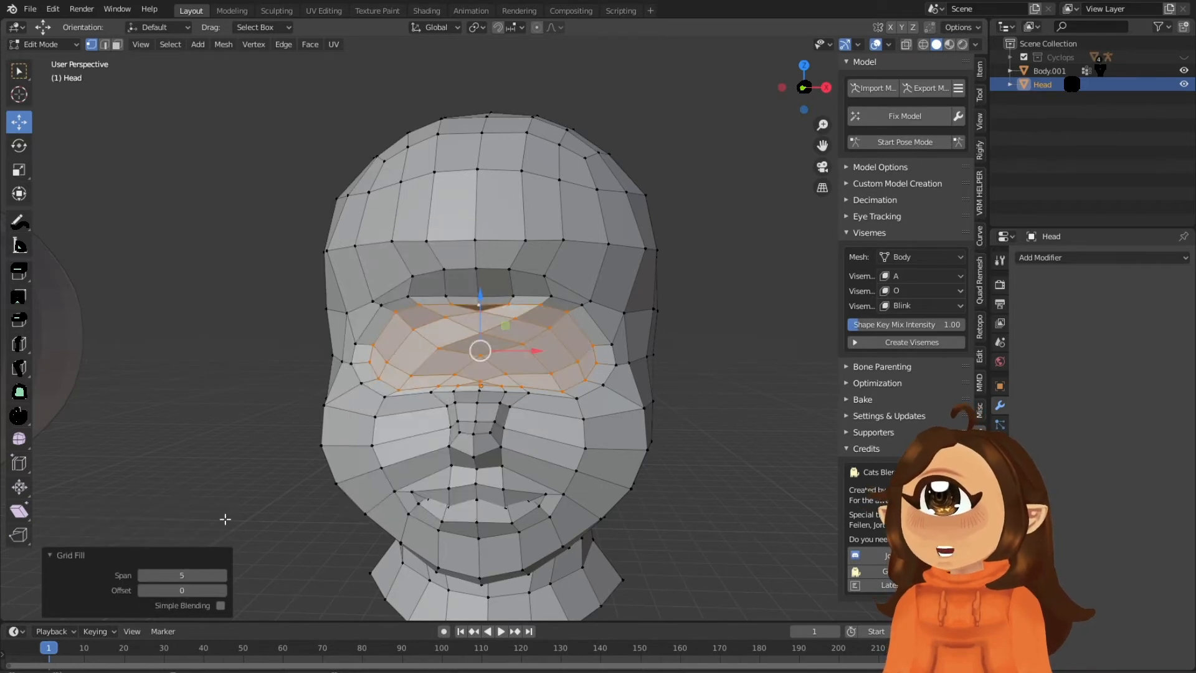
left_click(141, 576)
left_click(223, 591)
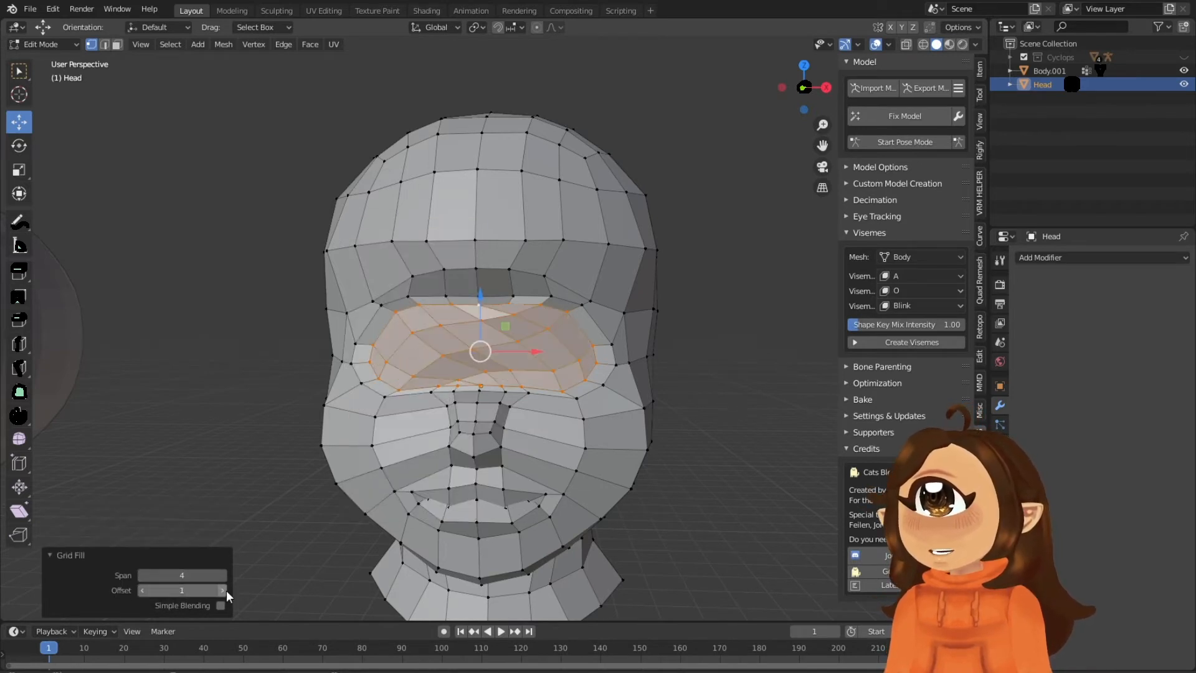
left_click(224, 590)
left_click(223, 590)
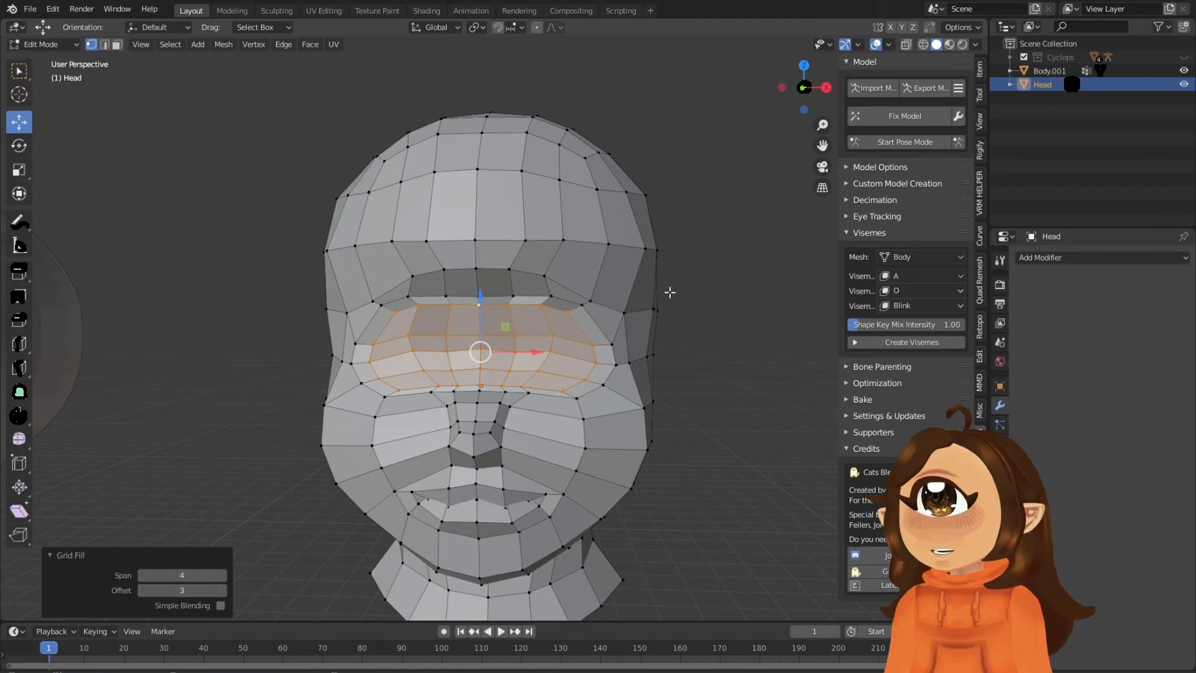
Try to shift the filled socket faces along the Y axis.
middle_click_drag(615, 316, 459, 344)
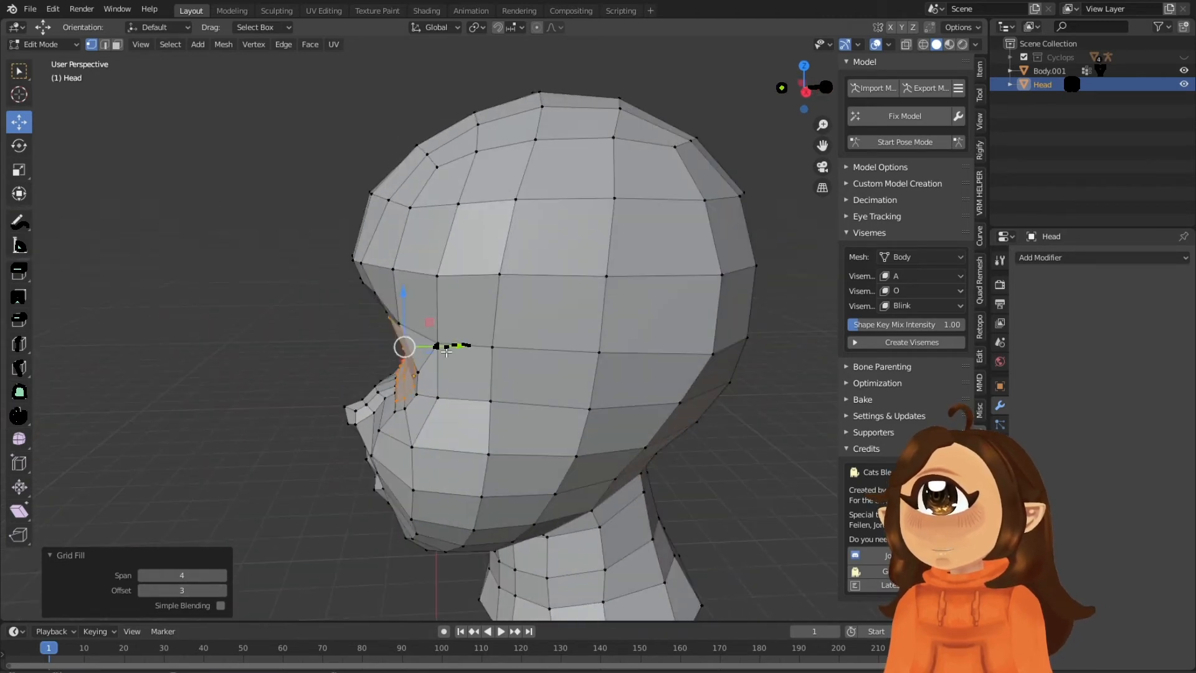
key("g")
key("y")
mouse_move(459, 344)
left_mouse_down()
mouse_move(475, 344)
mouse_move(449, 345)
left_mouse_up()
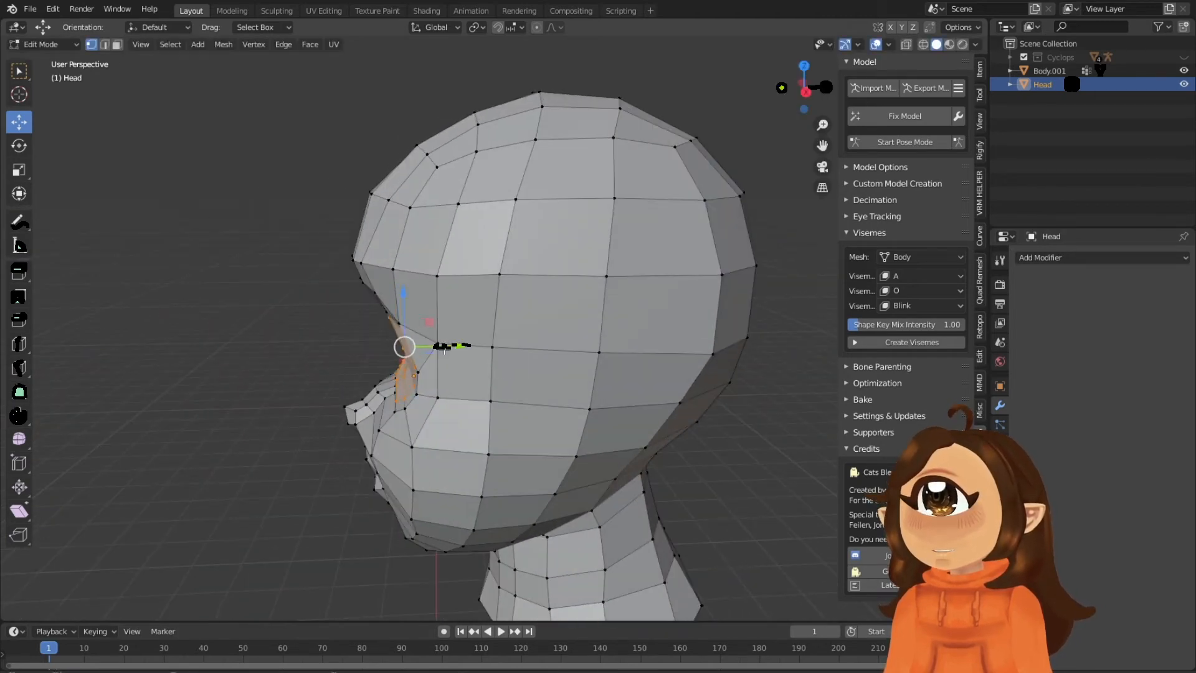
middle_click_drag(449, 345, 550, 335)
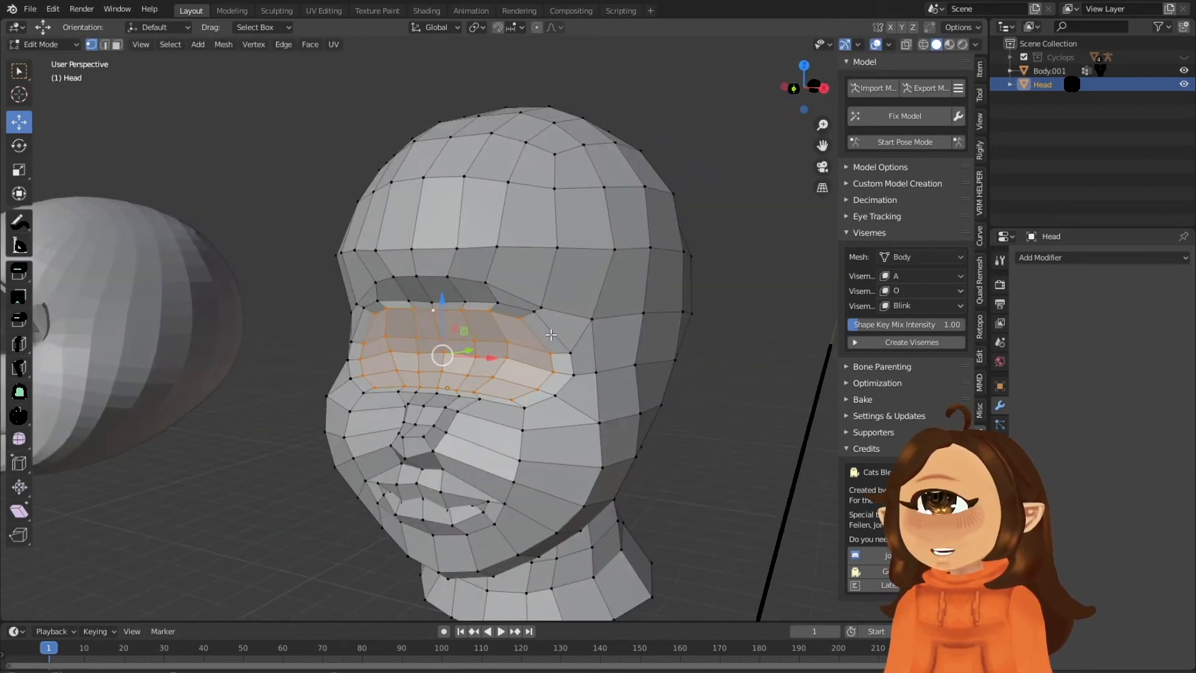
left_click(512, 317, "alt")
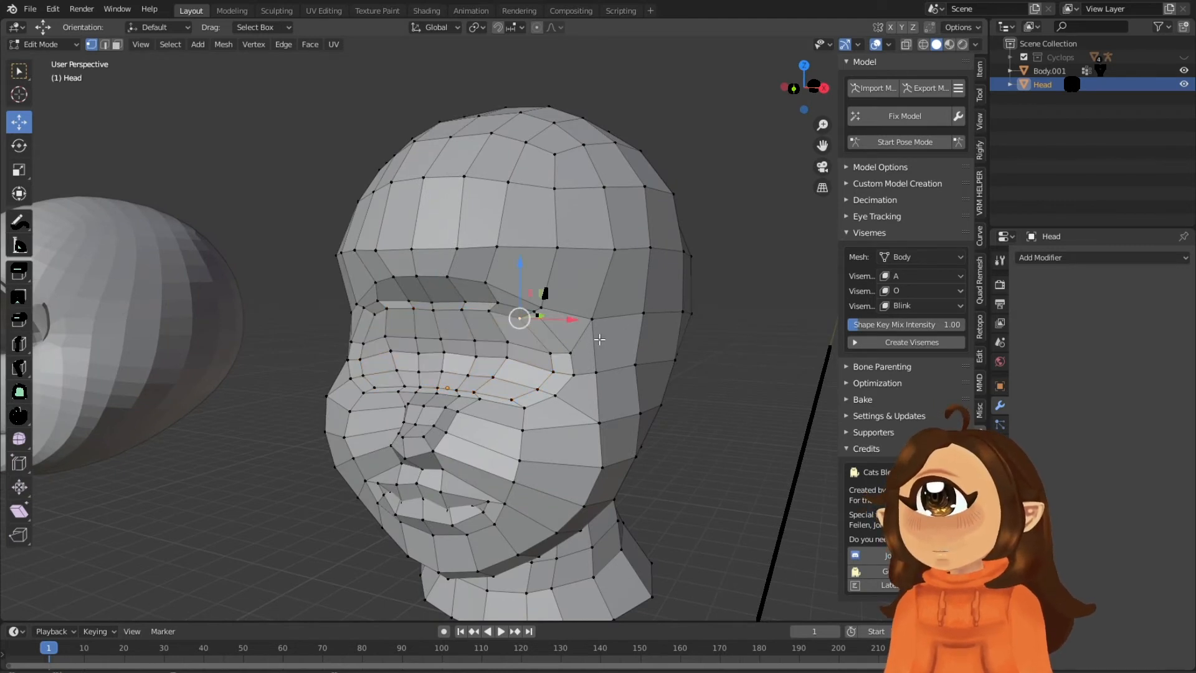
key("ctrl+z")
Extrude the filled socket faces backward along their normal into the head.
middle_click_drag(599, 339, 539, 353)
key("e")
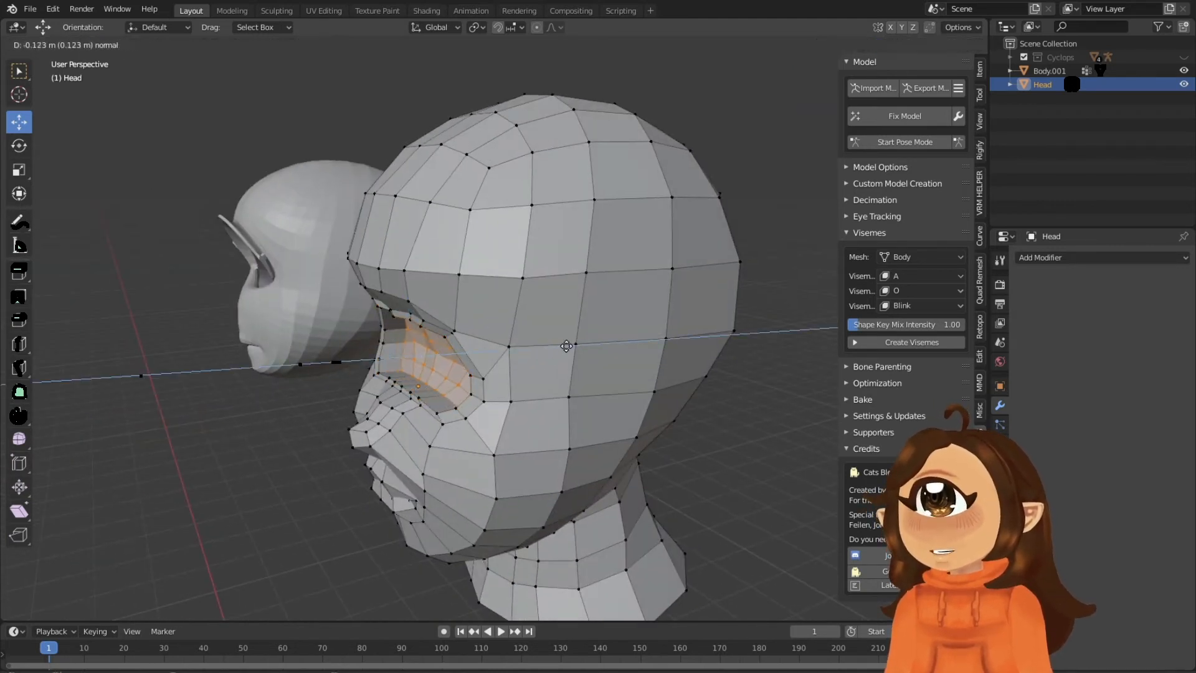
left_click(605, 333)
Add one loop cut around the extruded inner wall of the socket, near its middle.
middle_click_drag(606, 333, 498, 340)
key("ctrl+r")
left_click(389, 373)
left_click(391, 372)
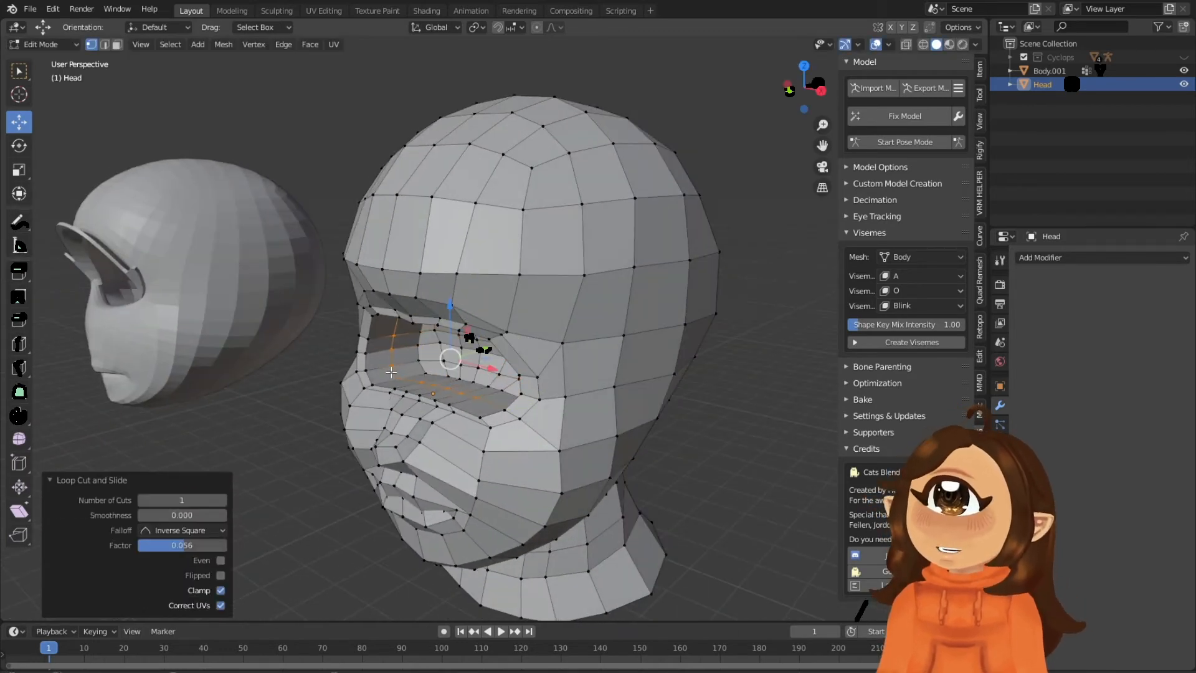
Scale the new edge loop inside the socket wall outward by a factor of 1.271.
scroll(391, 372, "up", 3)
middle_click_drag(391, 372, 510, 343)
key("s")
left_click(515, 389)
key("s")
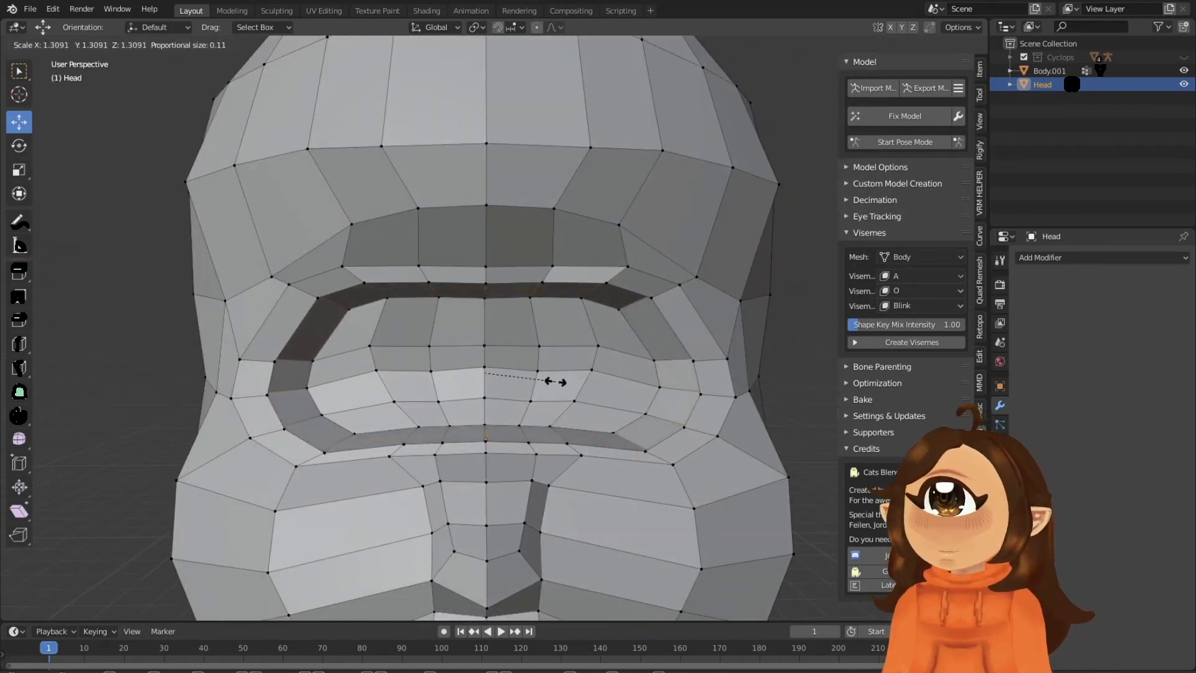
left_click(543, 380)
scroll(543, 380, "down", 4)
middle_click_drag(543, 380, 509, 303)
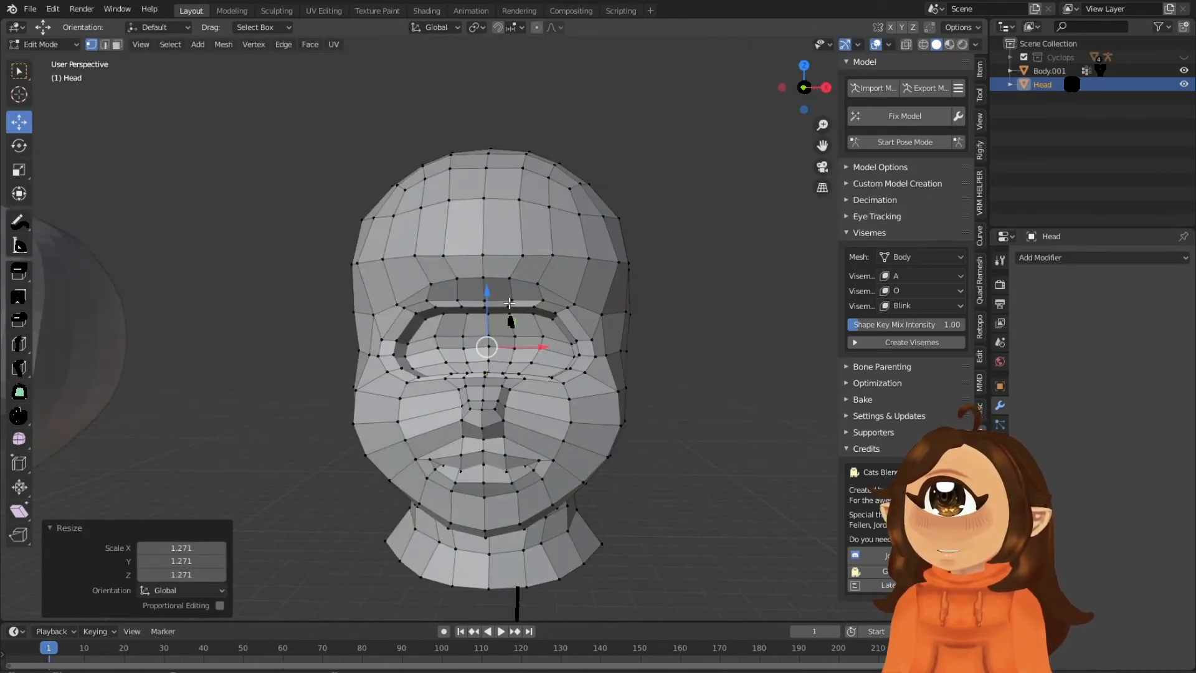
Try to raise the edge along the top of the socket opening slightly, and undo the attempt.
left_click(484, 304, "alt")
mouse_move(486, 247)
left_mouse_down()
mouse_move(482, 232)
mouse_move(487, 242)
left_mouse_up()
key("ctrl+z")
key("ctrl+z")
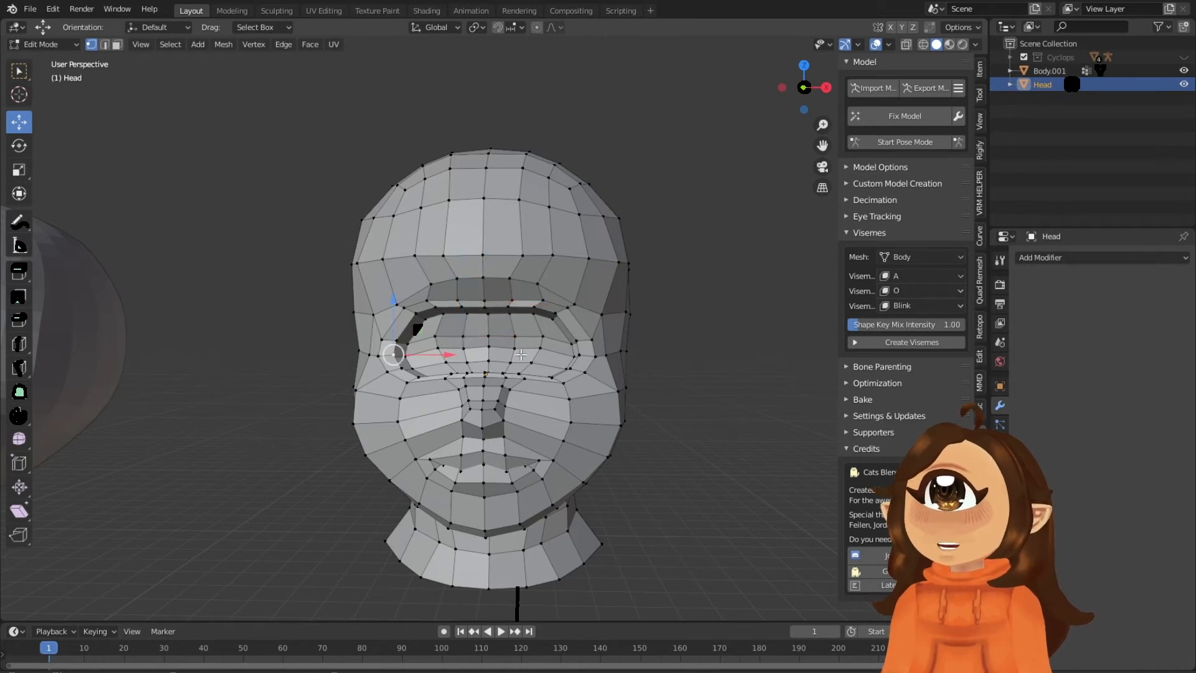
Compare the head with the finished cyclops head beside it in front view, with the viewport overlays hidden.
scroll(554, 307, "up", 2)
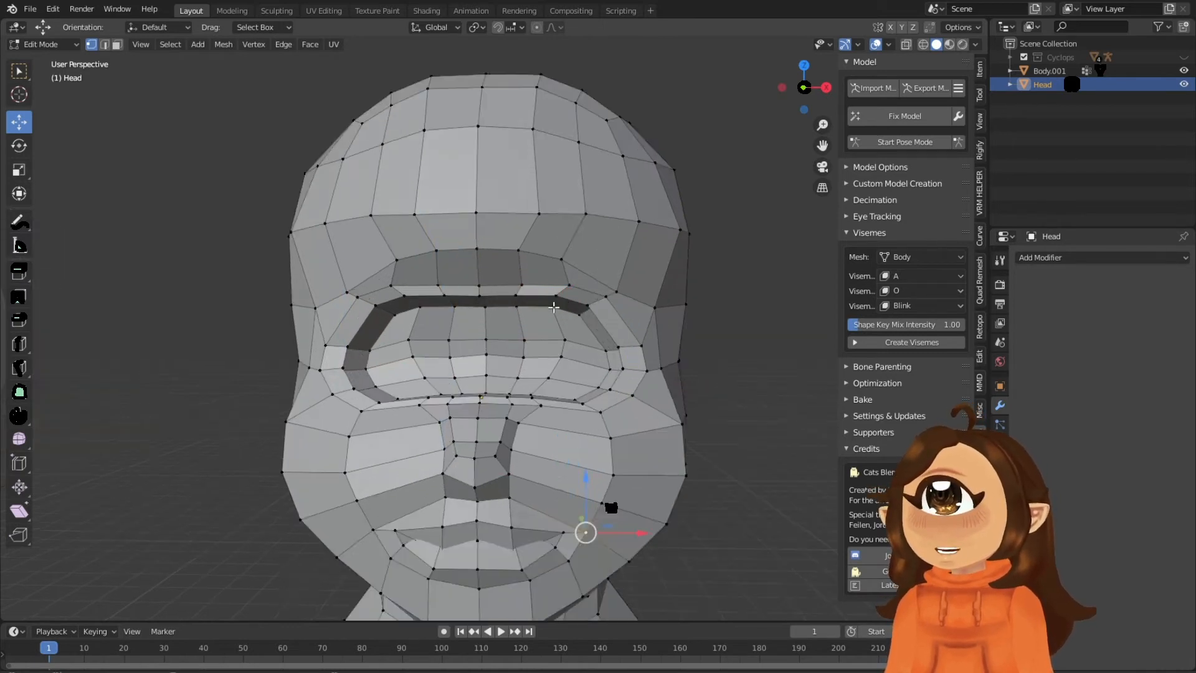
middle_click_drag(554, 307, 589, 274)
key("KP_1")
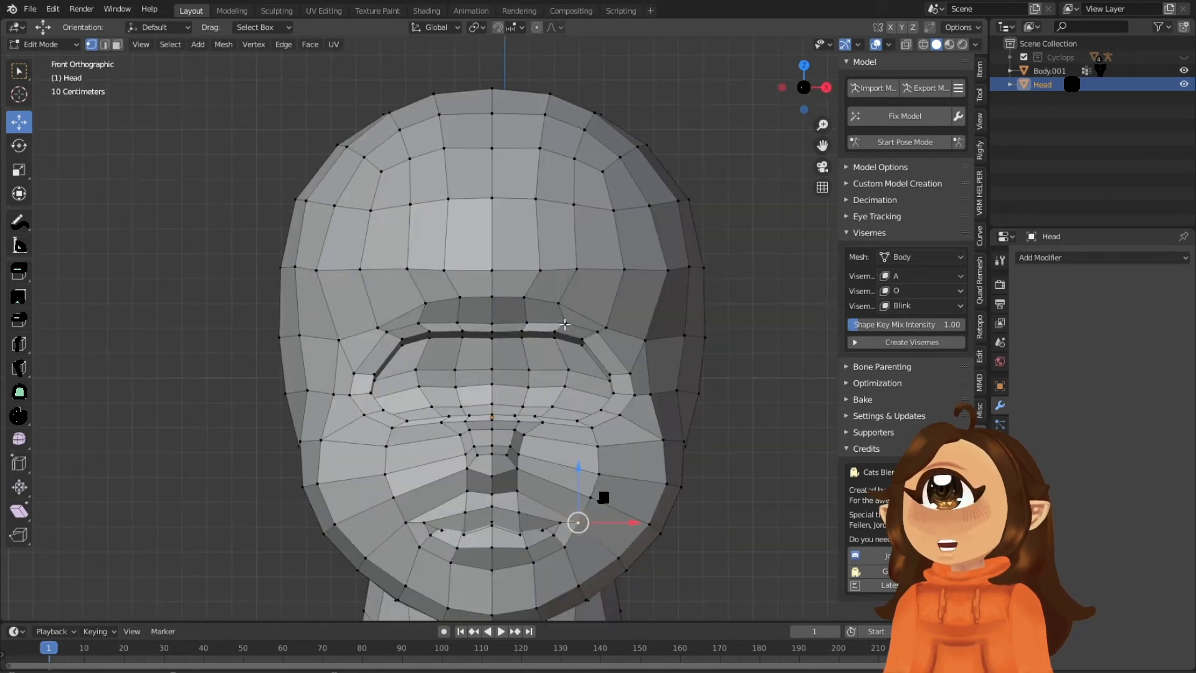
scroll(551, 337, "down", 5)
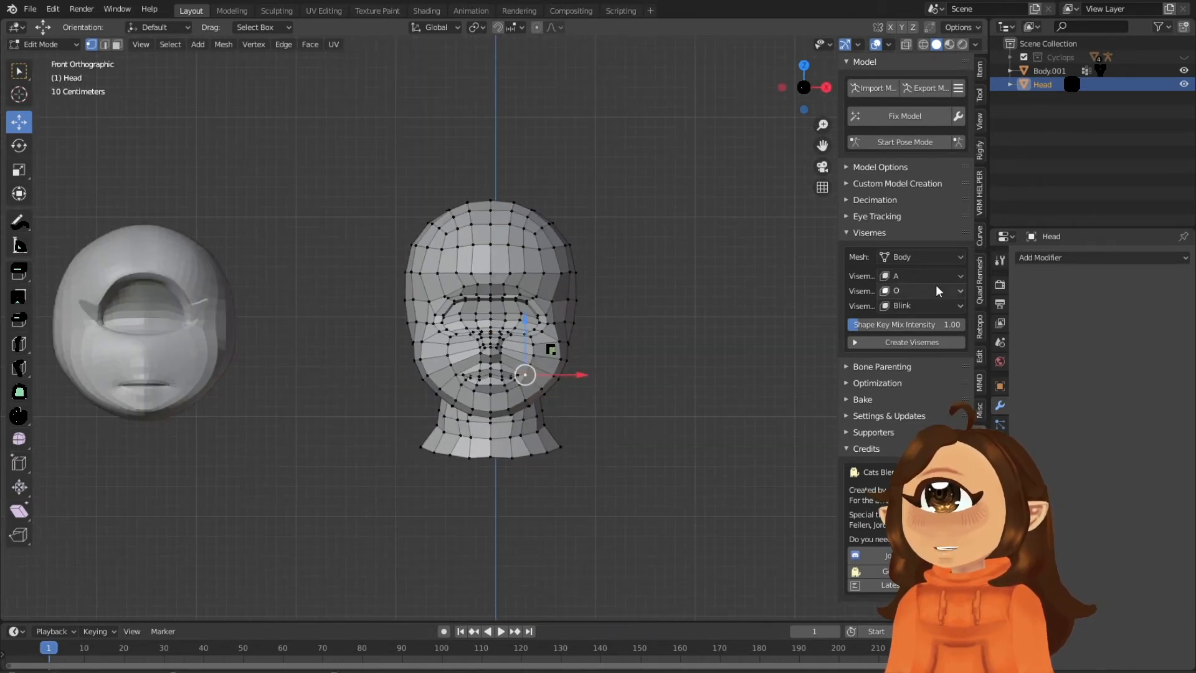
left_click(877, 44)
left_click(72, 47)
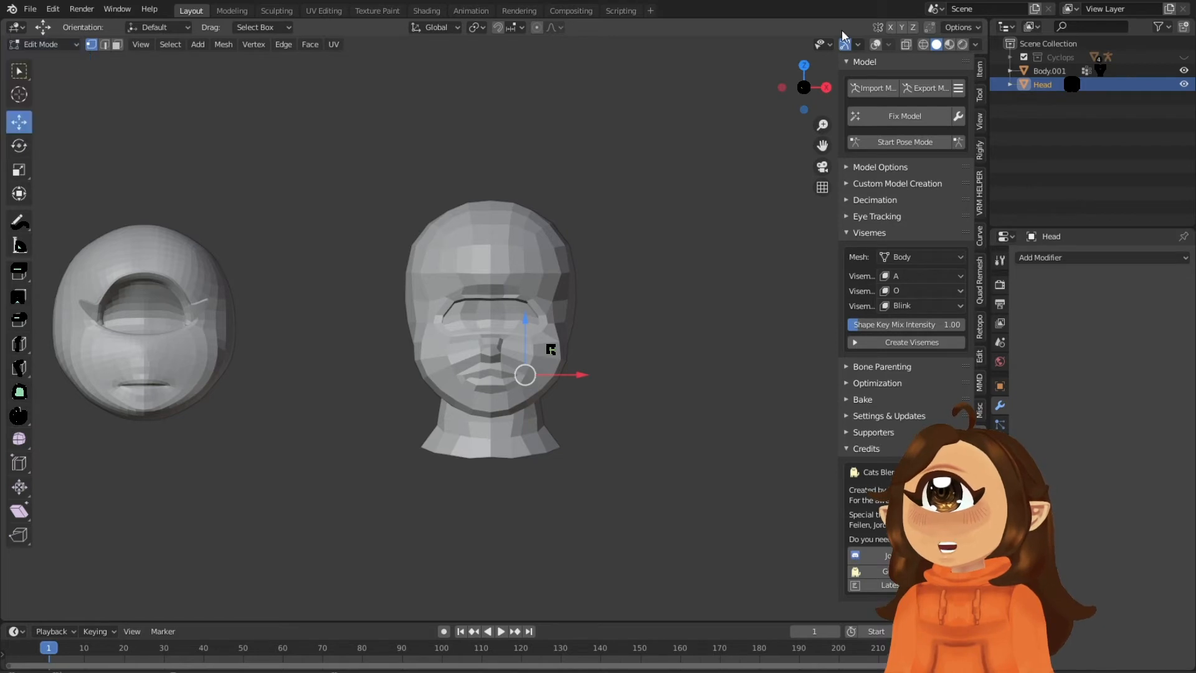
Show the overlays again, switch the head to Object Mode with X-ray display turned on.
key("shift+alt+z")
key("Tab")
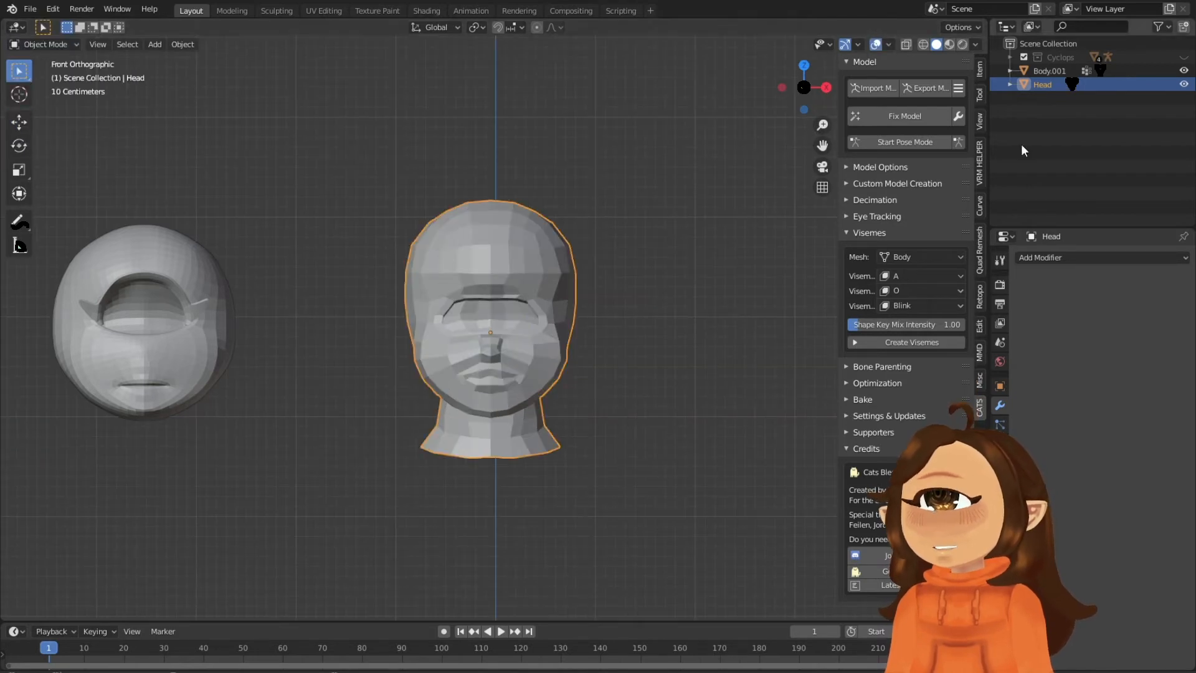
left_click(904, 48)
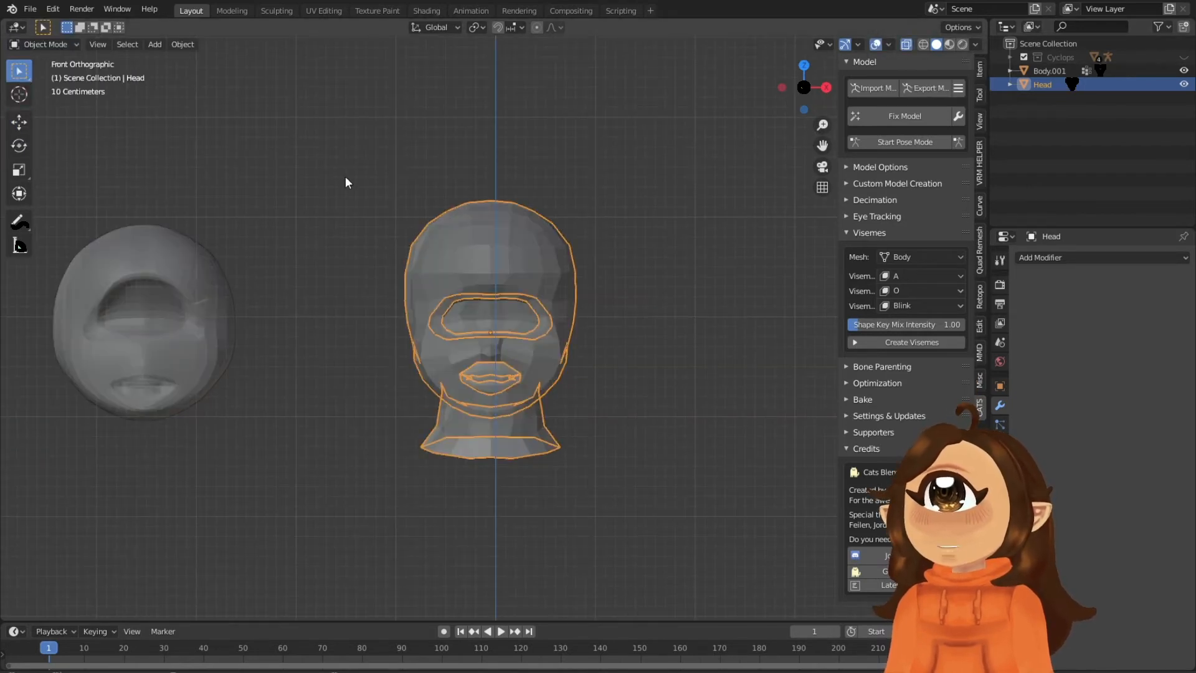
Select all faces on one side of the head's centre line in front view and delete that half.
left_click_drag(347, 175, 497, 542)
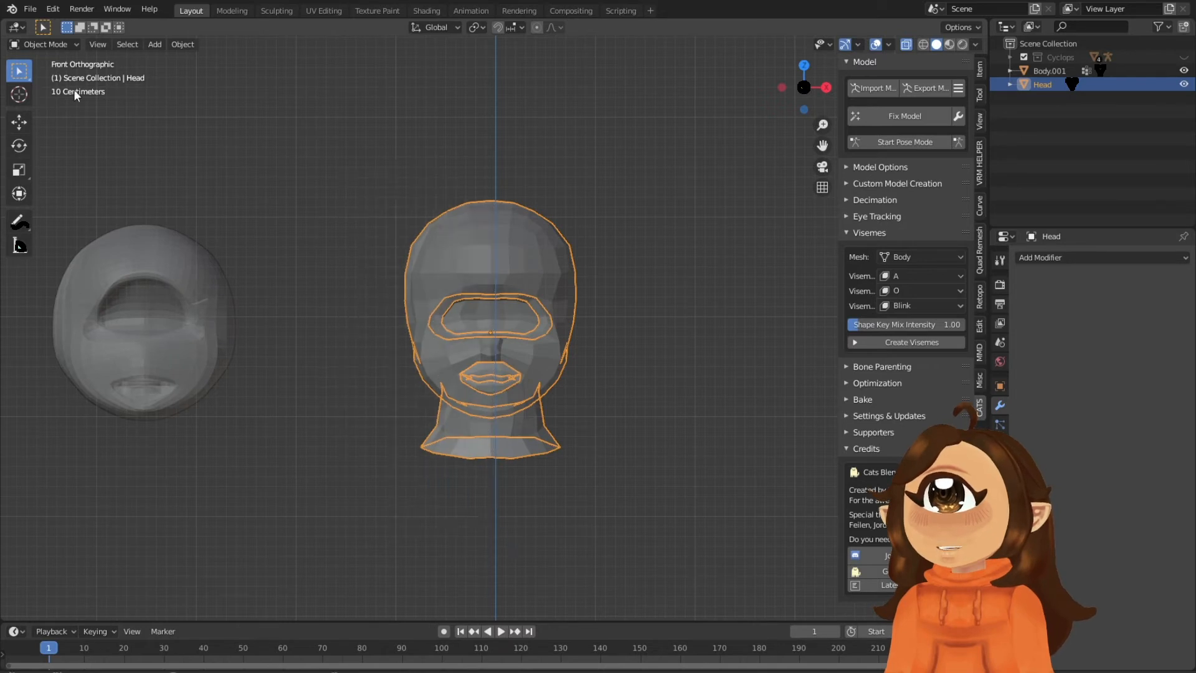
key("Tab")
left_click(70, 54)
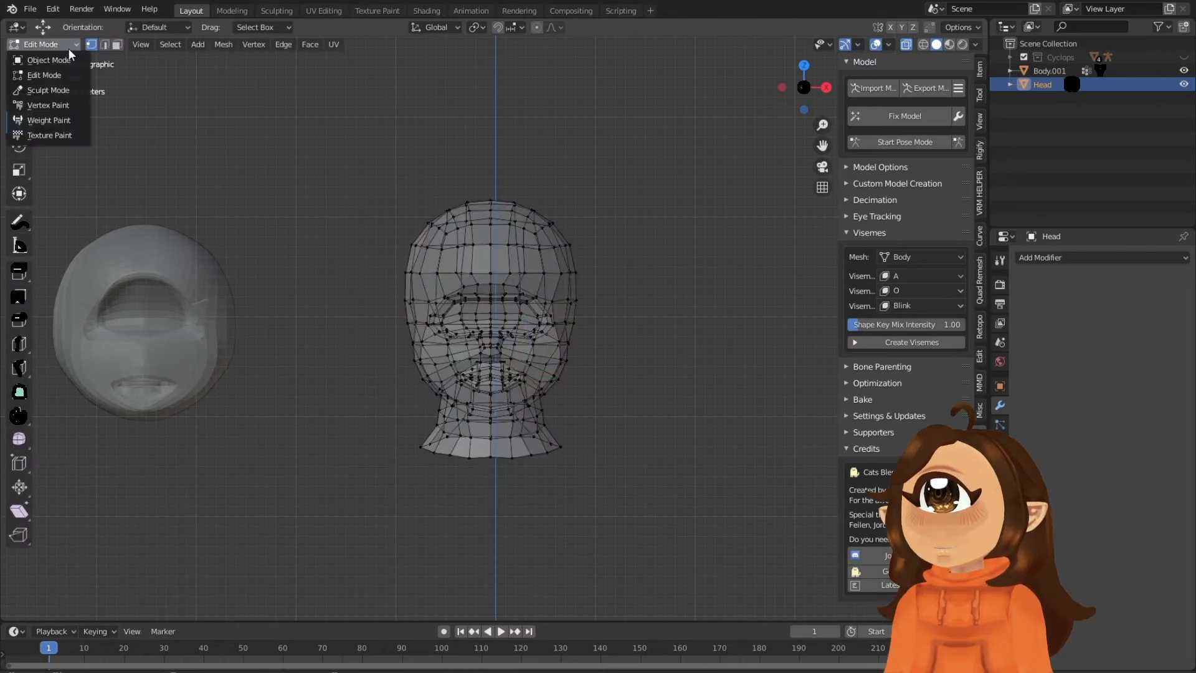
left_click(117, 45)
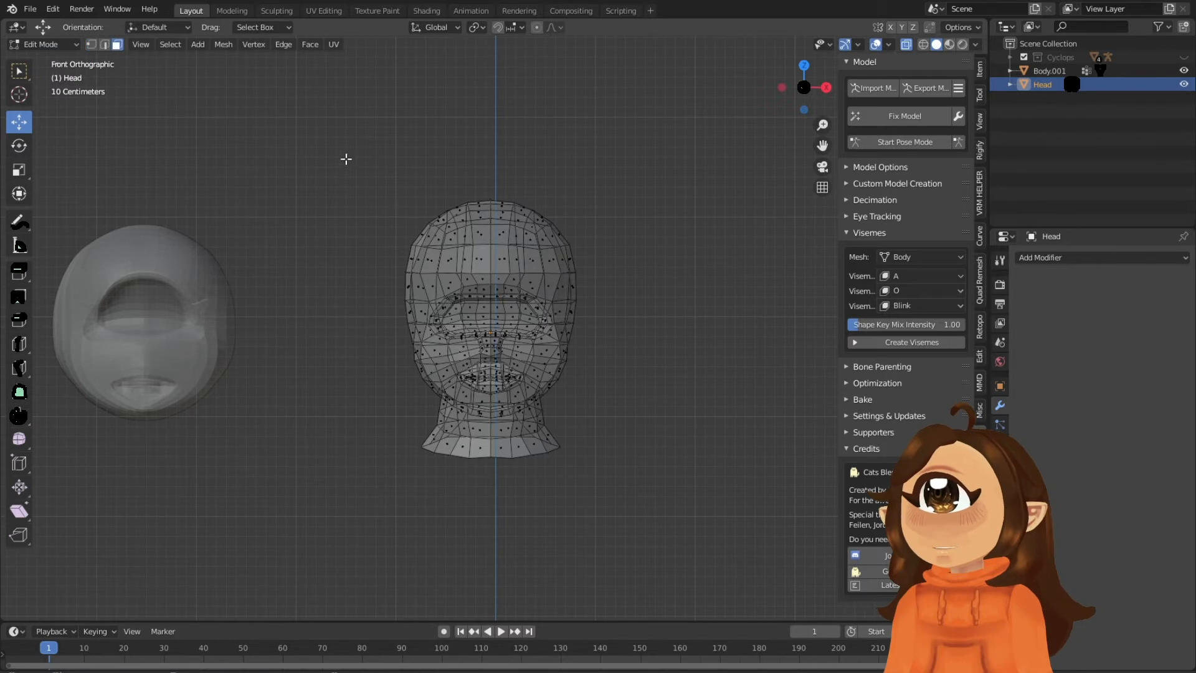
left_click_drag(356, 155, 495, 501)
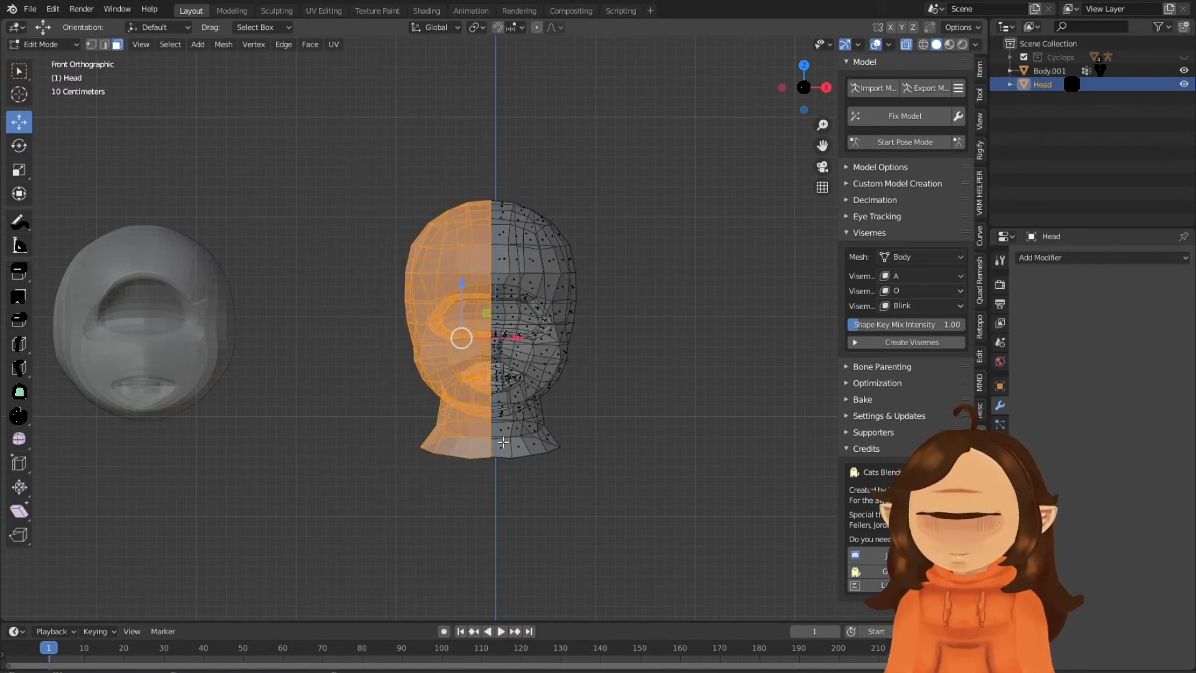
key("x")
left_click(503, 441)
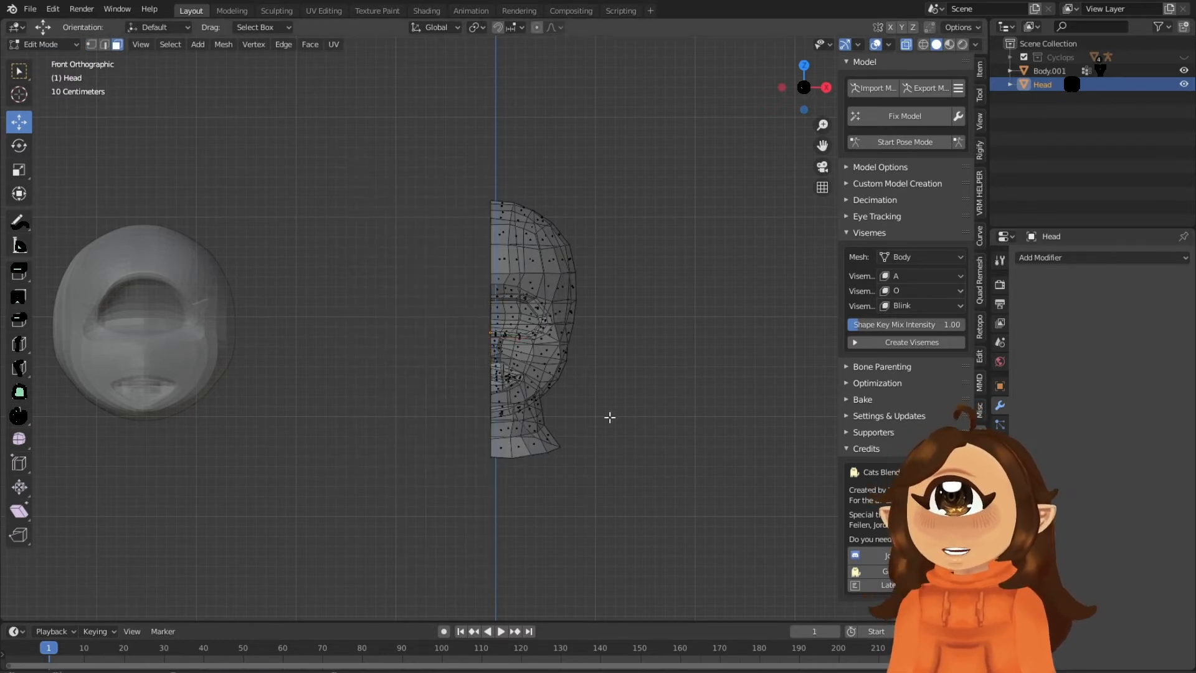
Turn off X-ray display and rebuild the missing half of the head with a Mirror modifier on the X axis.
left_click(905, 45)
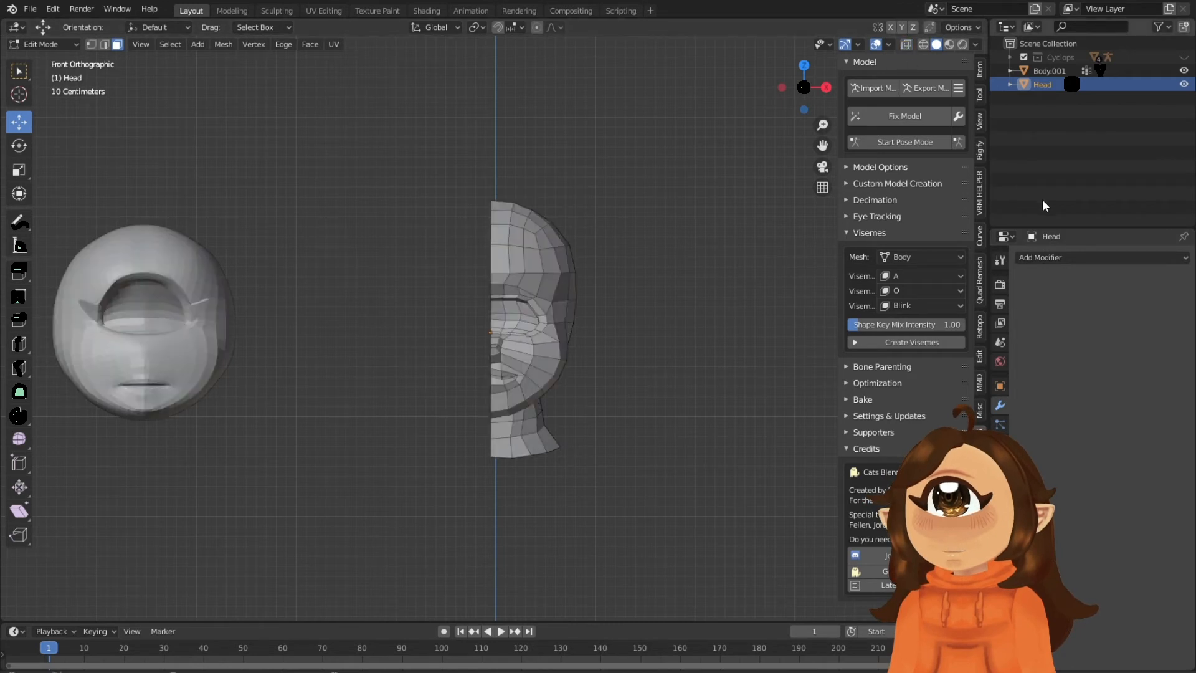
left_click(1083, 258)
left_click(933, 393)
scroll(638, 289, "up", 1)
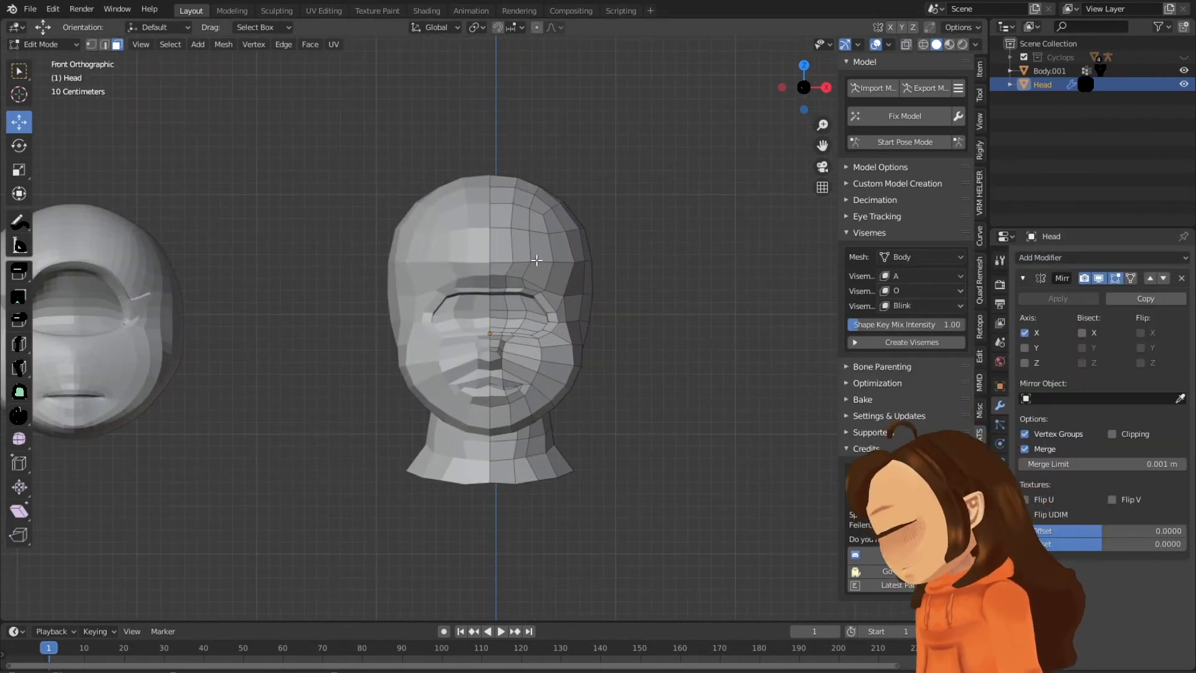
left_click(39, 46)
left_click(46, 61)
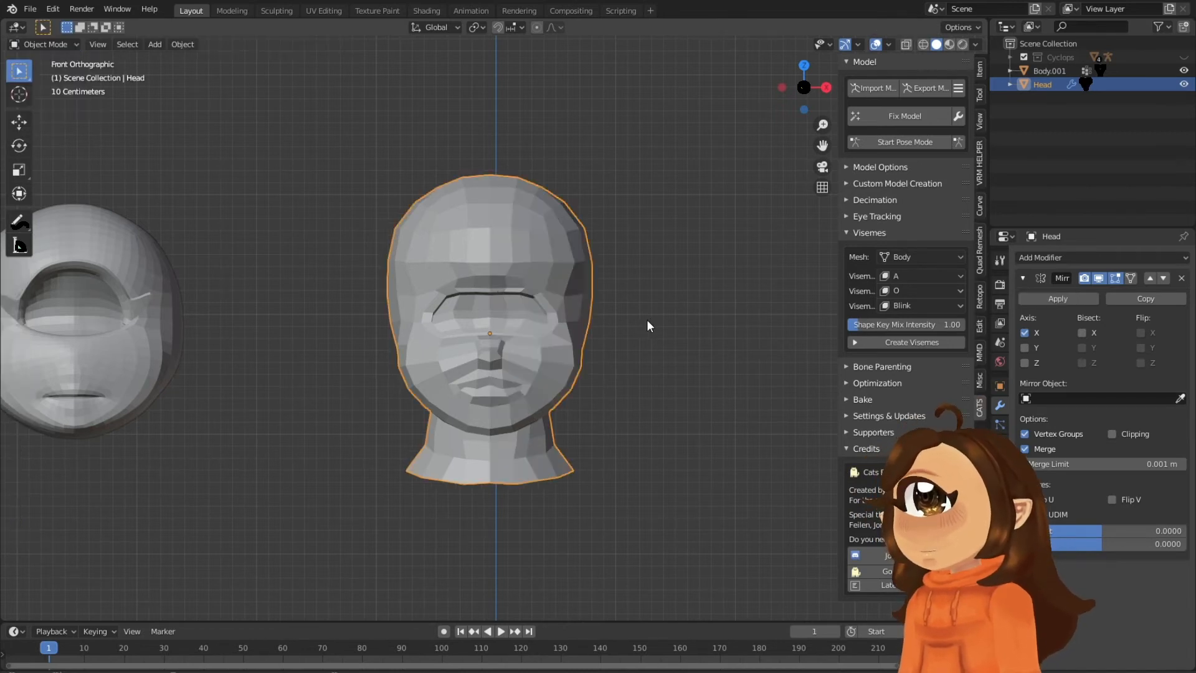
Raise the central vertices on the upper rim of the eye socket by about 0.054 m along Z.
scroll(646, 322, "up", 2)
key("Tab")
scroll(560, 340, "down", 3)
middle_click_drag(572, 333, 592, 320)
scroll(505, 284, "up", 3)
scroll(505, 284, "up", 2)
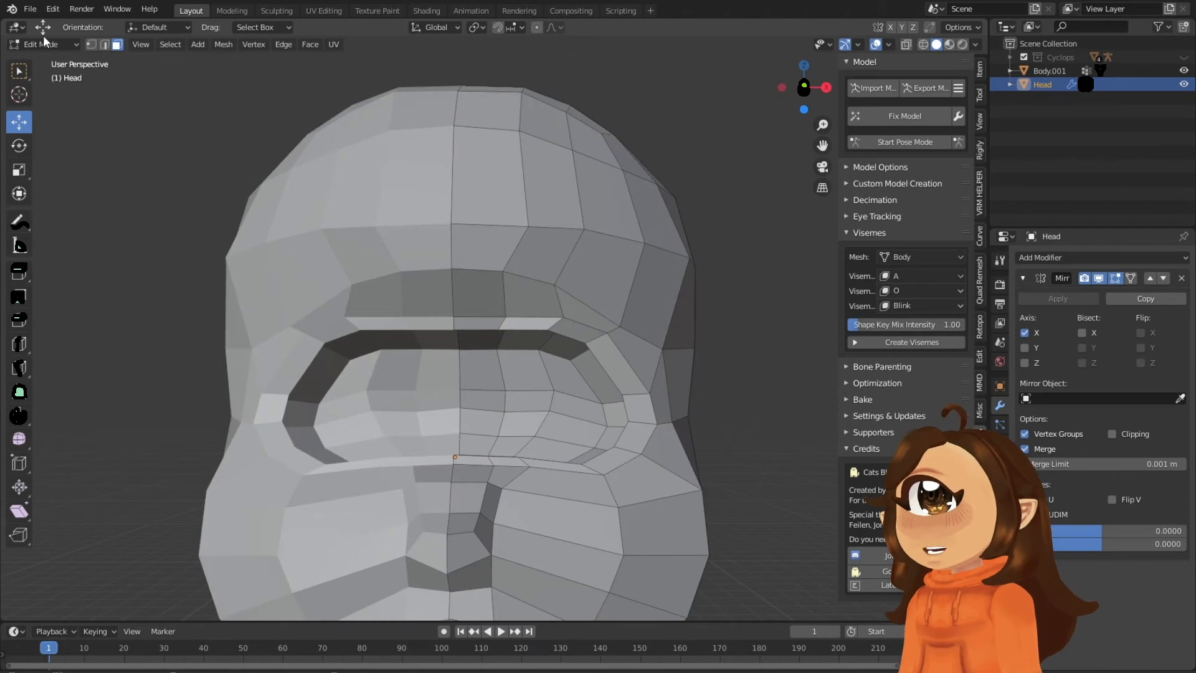
left_click(450, 319)
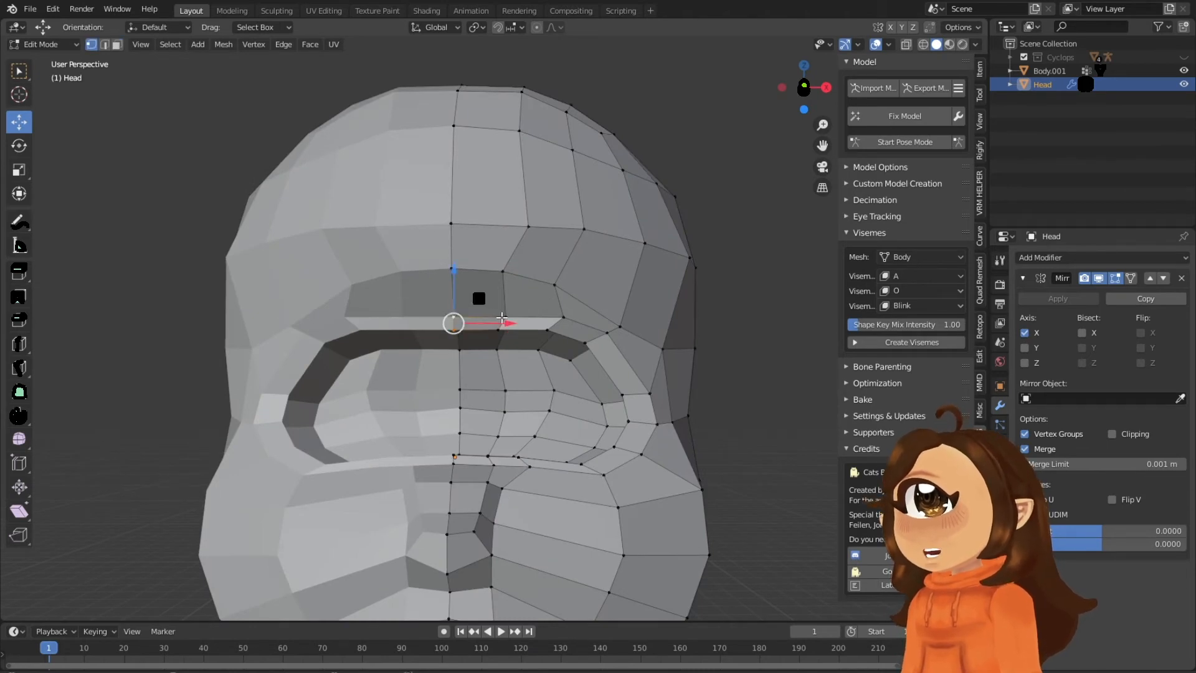
left_click(501, 318, "shift")
left_click(498, 329, "shift")
left_click_drag(478, 275, 478, 252)
Raise the neighbouring outer vertices of the upper socket rim slightly to continue the arch.
middle_click_drag(553, 301, 532, 345)
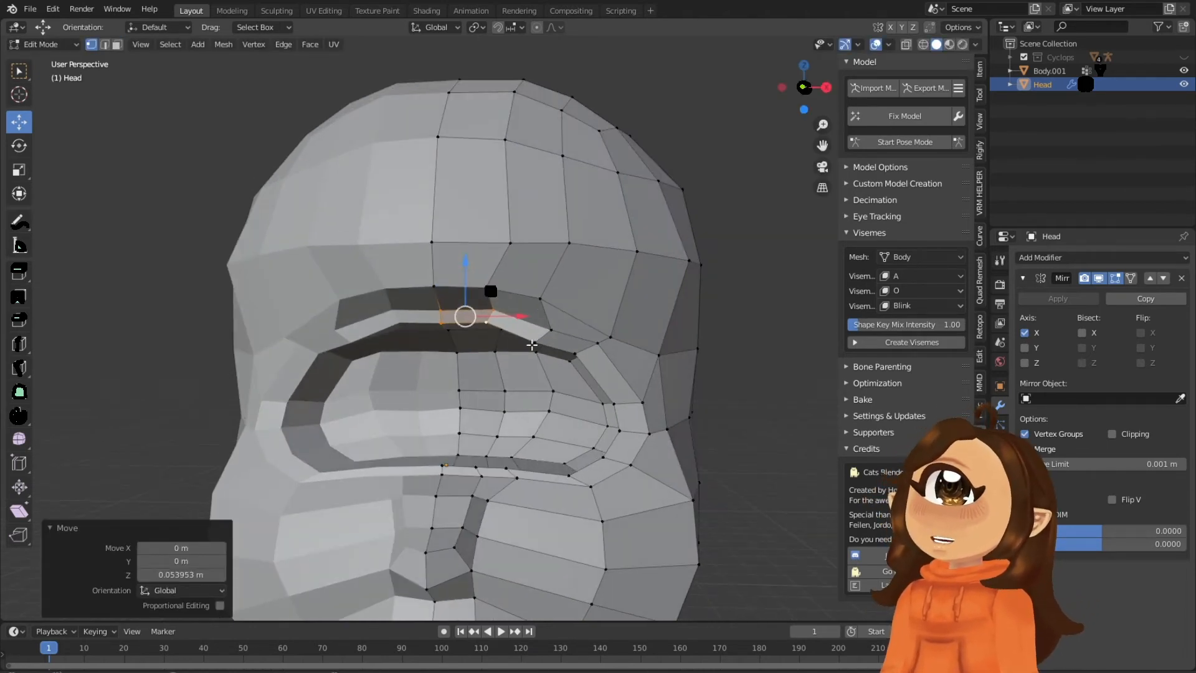
left_click(532, 345)
left_click(550, 331, "shift")
left_click_drag(544, 281, 545, 268)
middle_click_drag(562, 306, 492, 364, "shift")
Select the edge loop inside the socket wall and move it slightly forward along the Y axis.
left_click(535, 282)
left_click(515, 242, "alt")
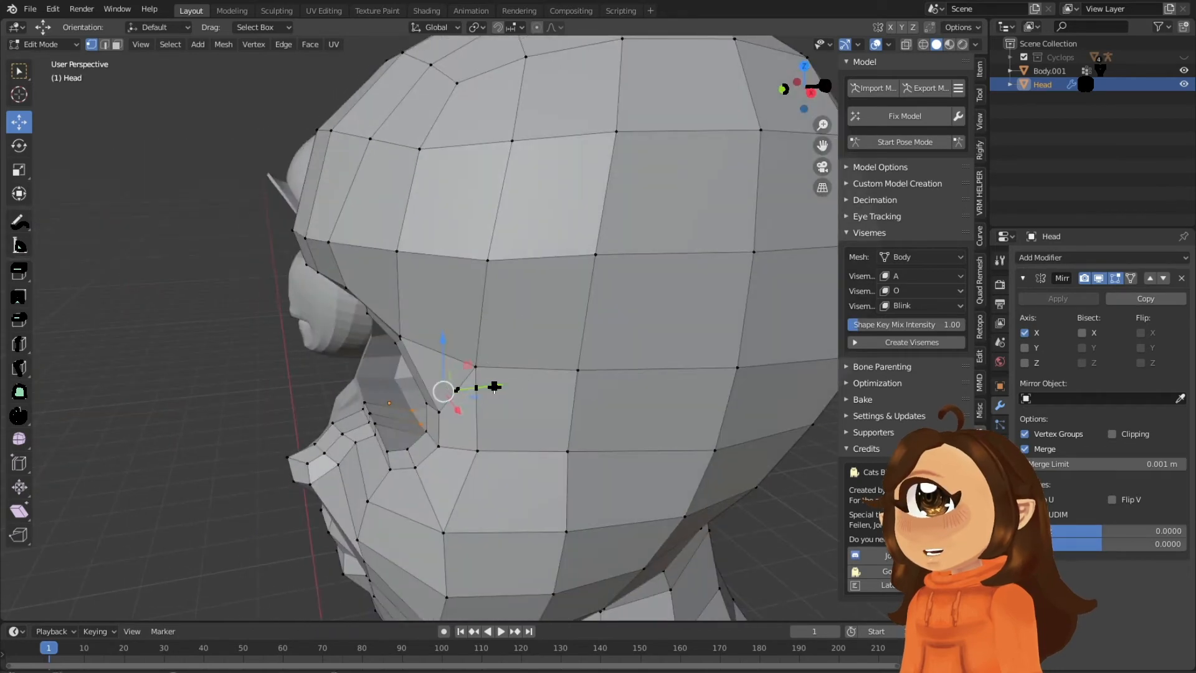
left_click_drag(494, 387, 459, 391)
middle_click_drag(460, 391, 623, 313)
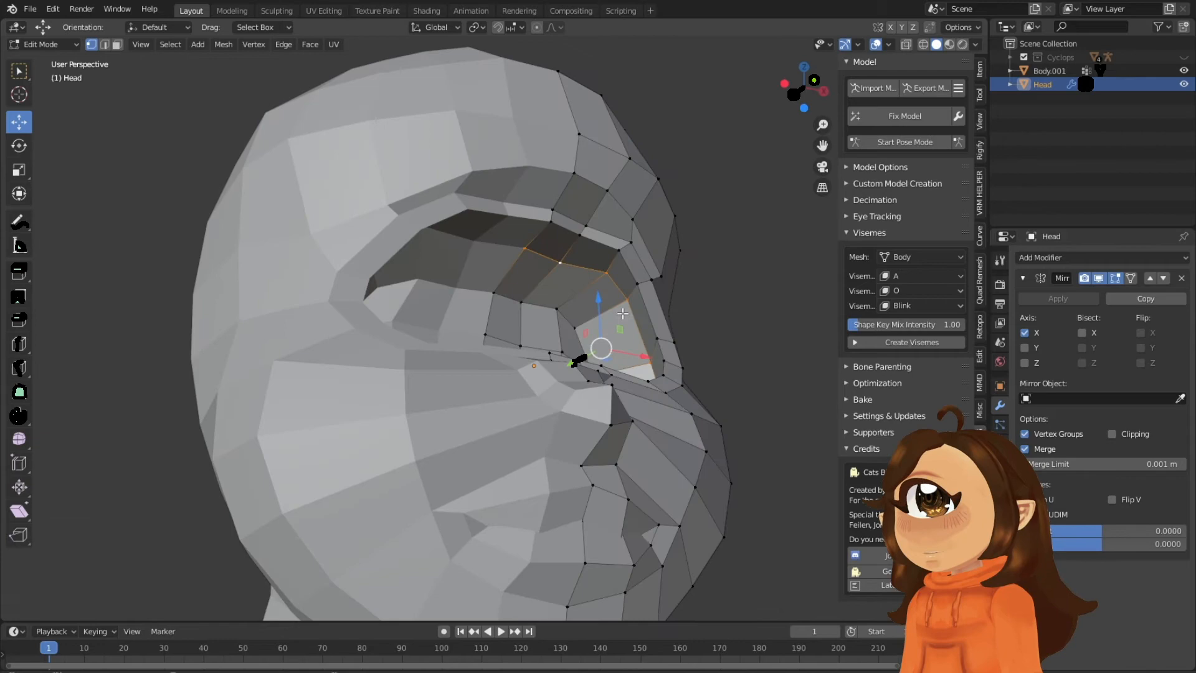
Add one edge loop to the socket wall just behind the rim, with a slide factor of -0.026.
key("ctrl+r")
left_click(607, 264)
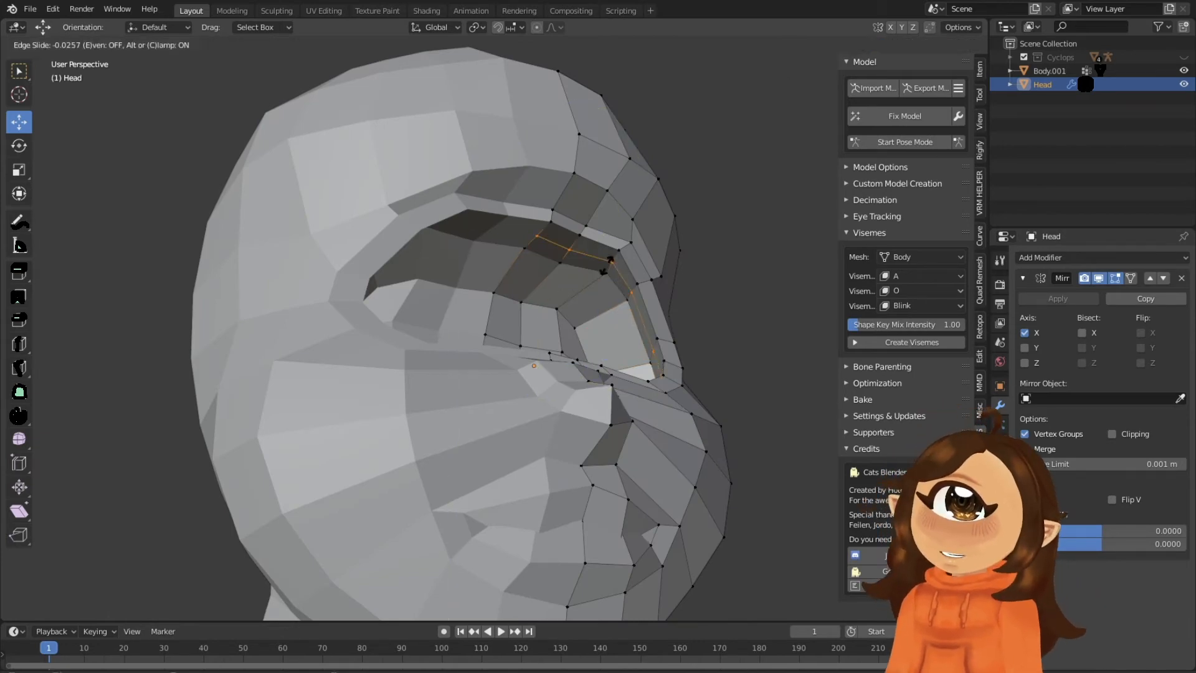
left_click(696, 271)
middle_click_drag(696, 271, 709, 340)
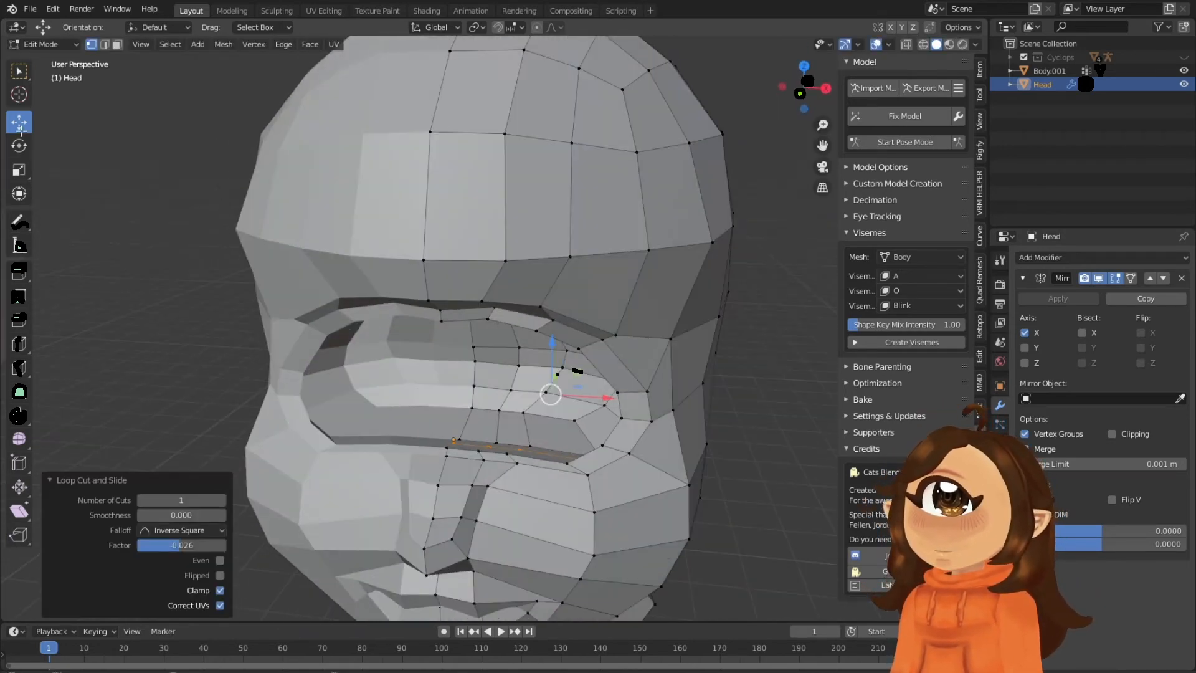
middle_click_drag(533, 313, 580, 220)
left_click(530, 194, "alt")
left_click(542, 196, "alt")
scroll(708, 218, "up", 4)
left_click(730, 198, "alt")
middle_click_drag(626, 177, 499, 106)
left_click(480, 102, "alt")
left_click(104, 44)
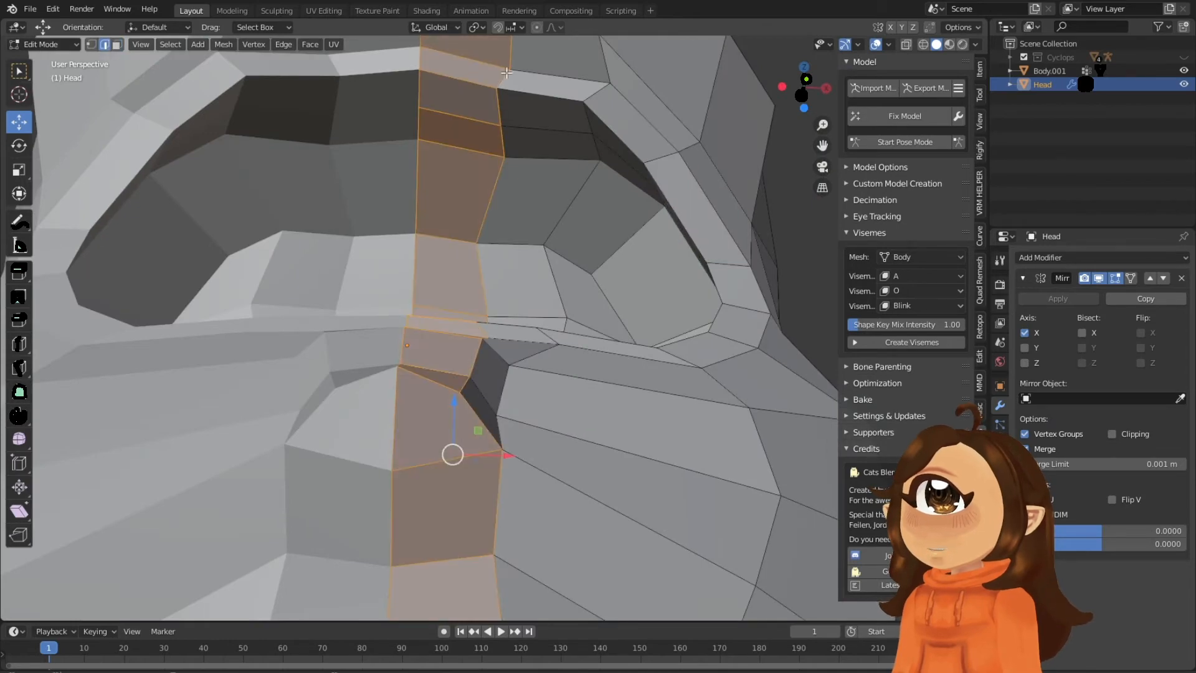
left_click(539, 97)
left_click(523, 95, "alt")
left_click(515, 126, "alt+shift")
middle_click_drag(516, 126, 492, 165)
Select the narrow strip of faces just inside the socket rim, from the upper middle around the outer corner to the lower edge.
left_click(116, 44)
middle_click_drag(446, 285, 517, 176)
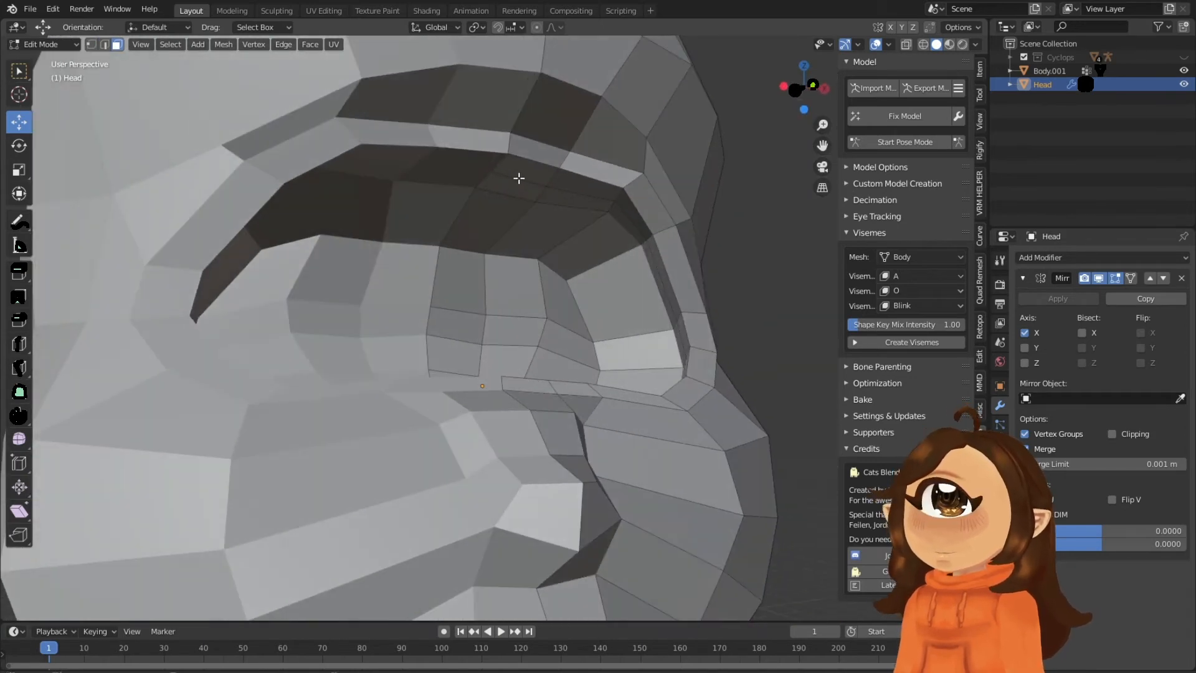
left_click(520, 177)
left_click(561, 185, "shift")
left_click(626, 204, "shift")
middle_click_drag(625, 205, 683, 277)
left_click(658, 295, "shift")
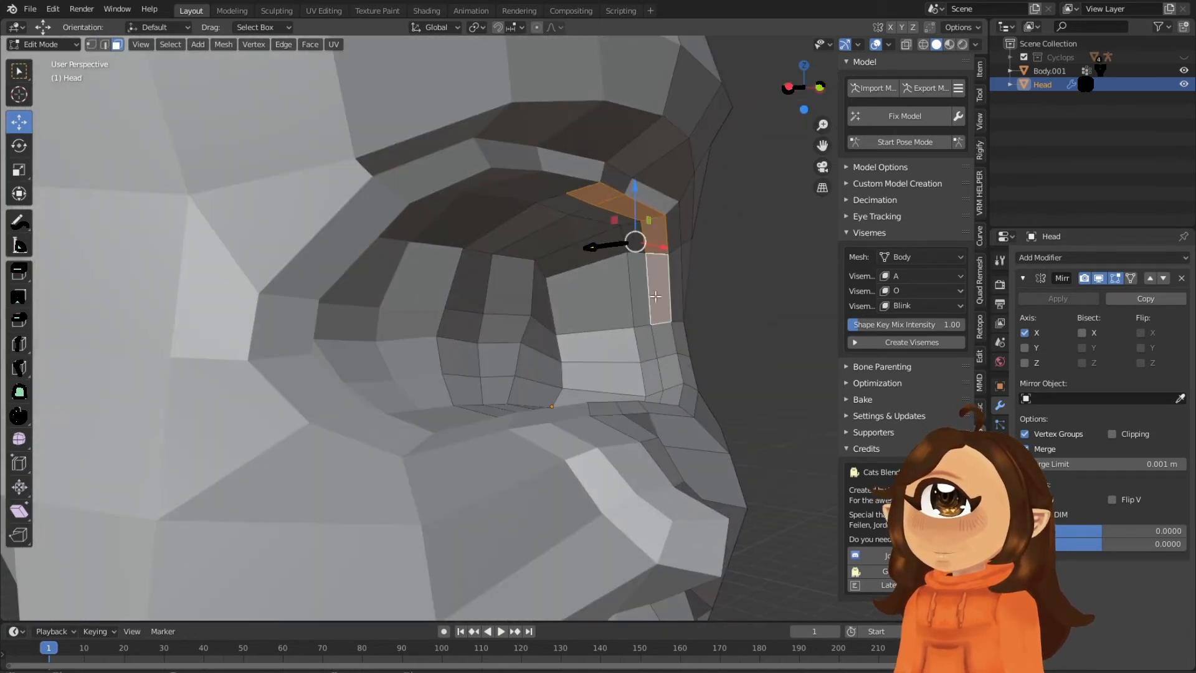
left_click(663, 341, "shift")
left_click(669, 372, "shift")
middle_click_drag(670, 373, 656, 412)
left_click(656, 407, "shift")
left_click(626, 437, "shift")
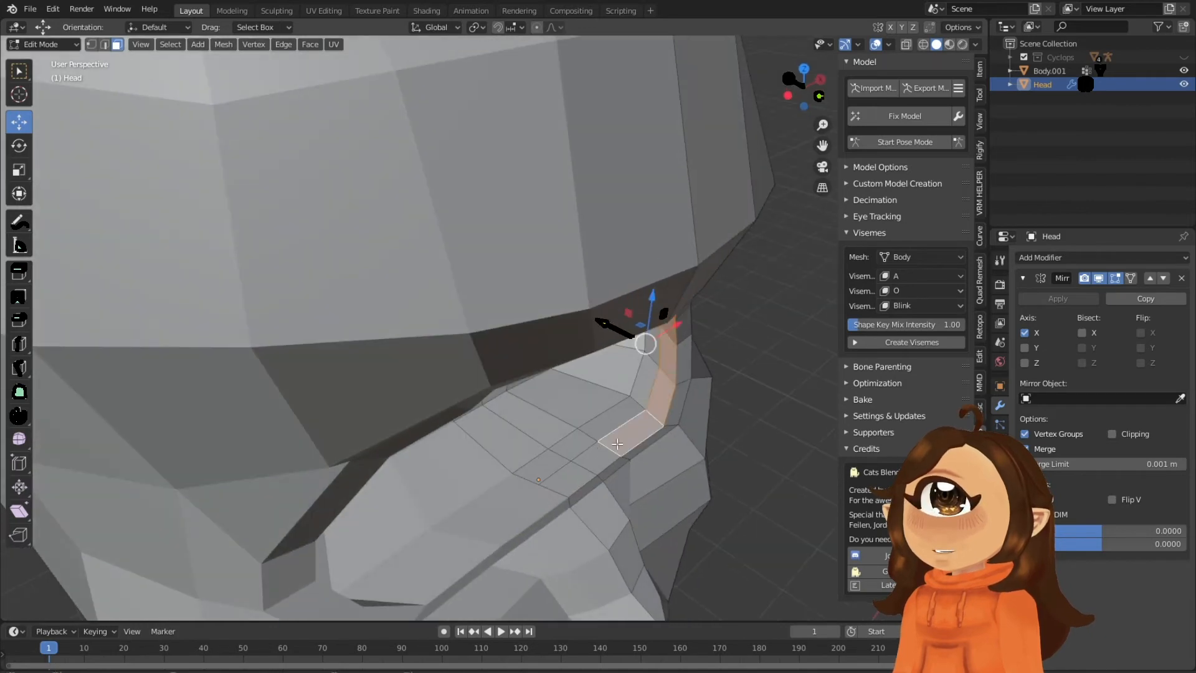
left_click(592, 457, "shift")
left_click(565, 477, "shift")
Undo the last three face selections along the socket's lower edge, keeping only the upper and outer rim faces selected.
scroll(560, 436, "down", 5)
middle_click_drag(544, 327, 472, 263)
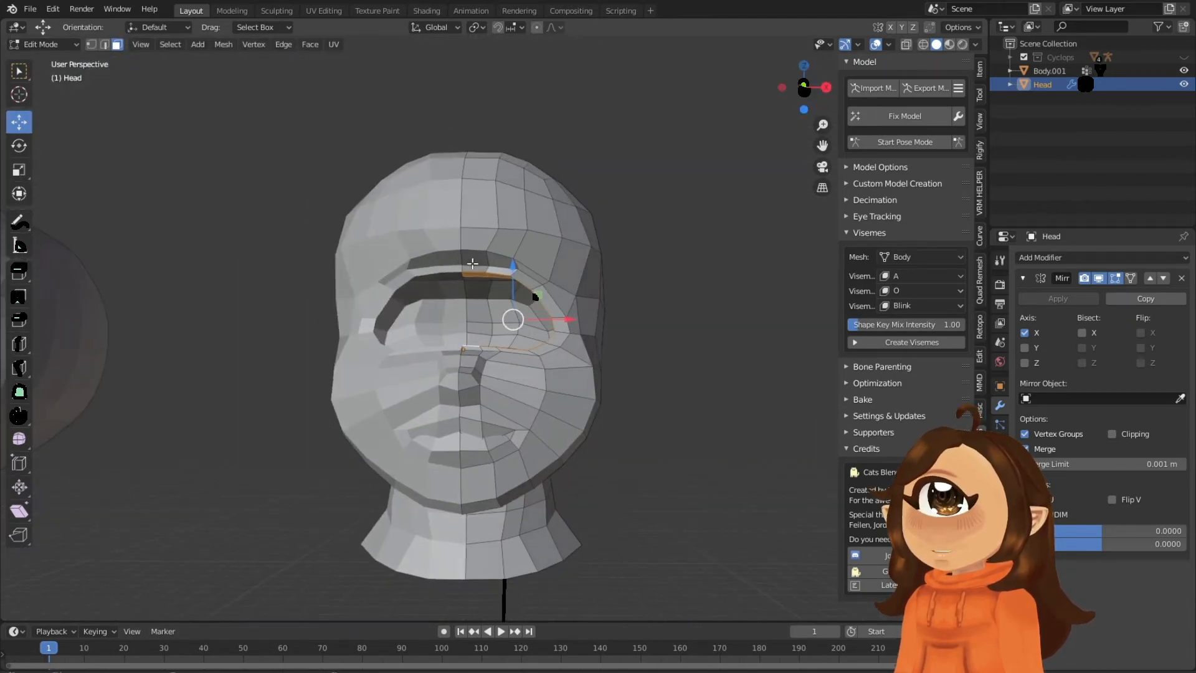
scroll(614, 282, "up", 5)
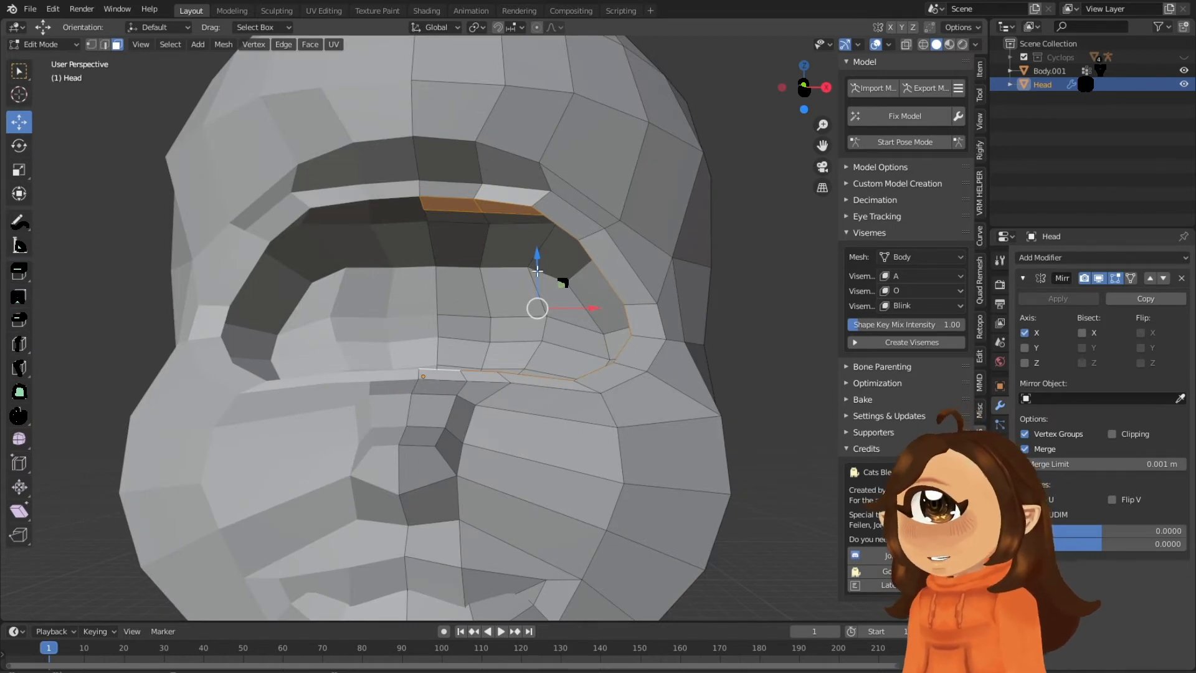
middle_click_drag(537, 271, 569, 275)
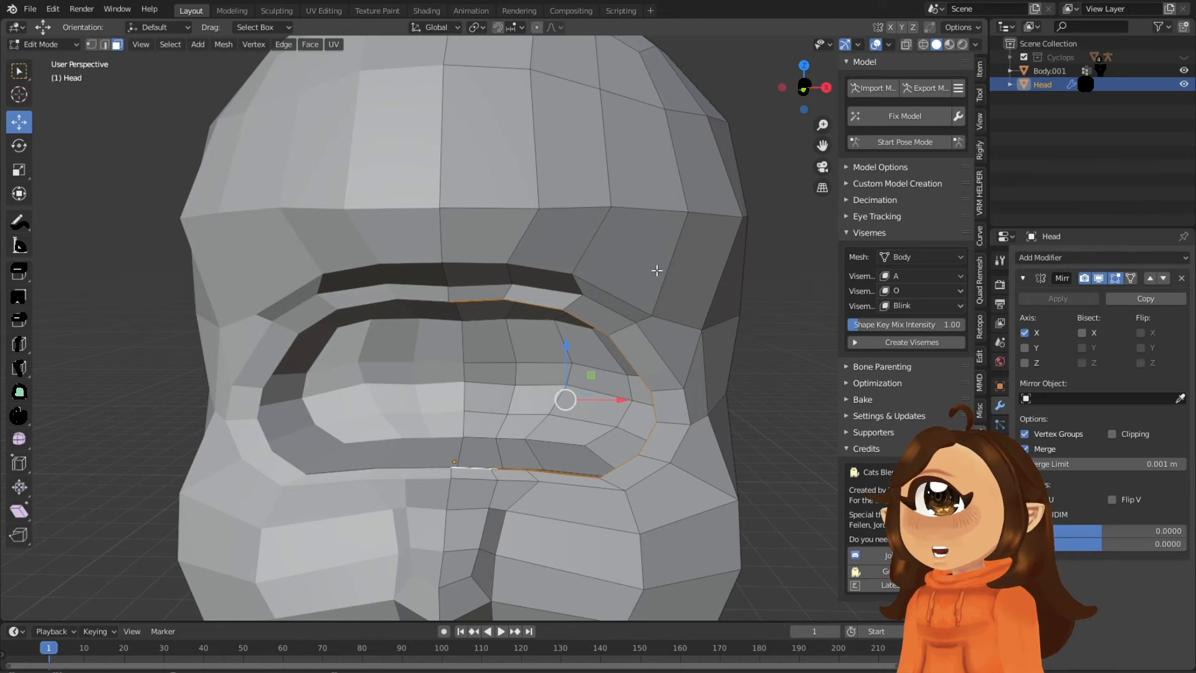
mouse_move(657, 276)
middle_mouse_down()
mouse_move(632, 282)
mouse_move(650, 283)
middle_mouse_up()
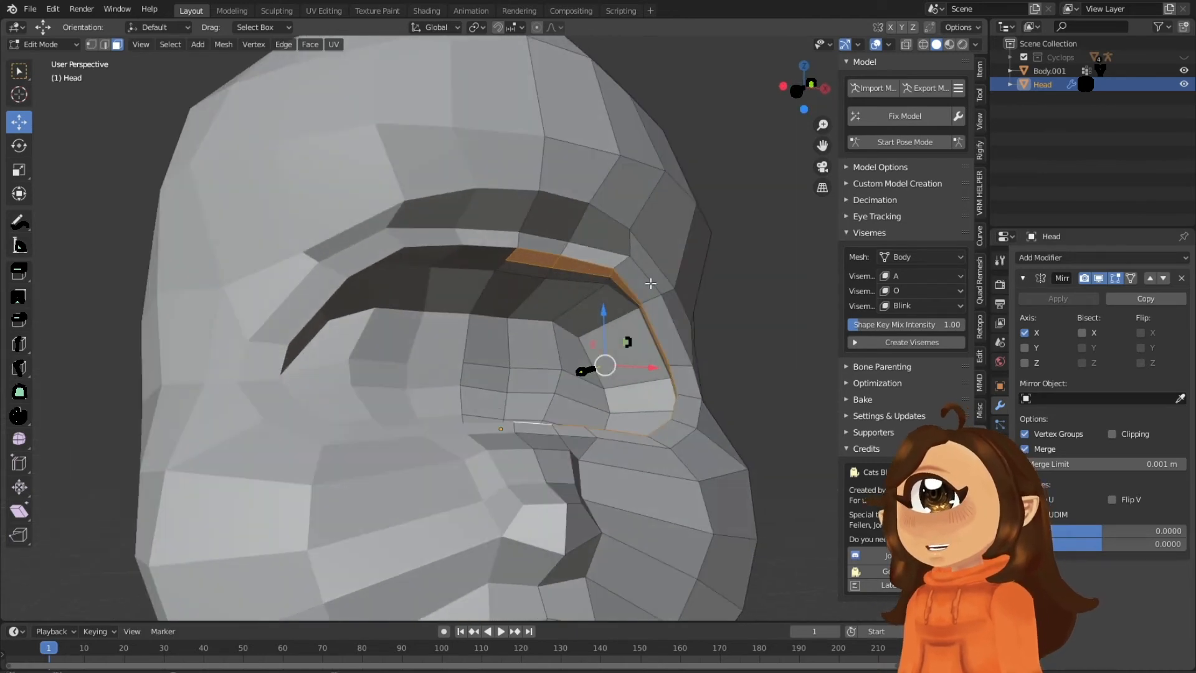
key("ctrl+z")
key("ctrl+z")
key("ctrl+z")
middle_click_drag(556, 383, 488, 293)
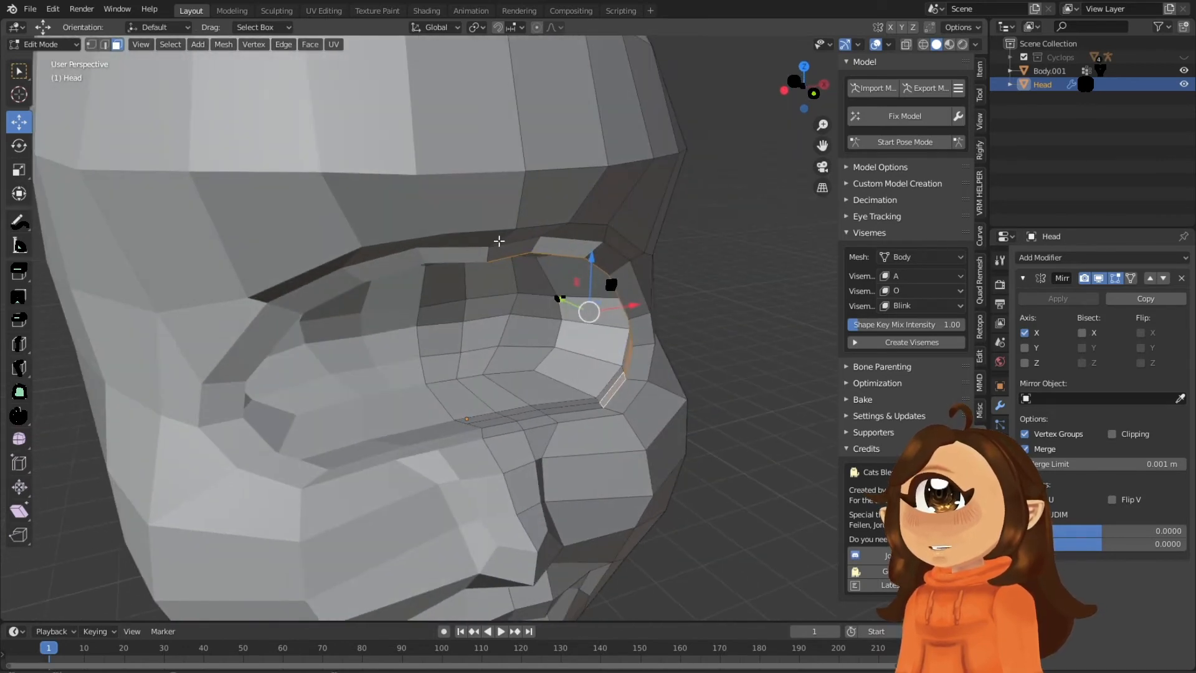
middle_click_drag(636, 403, 585, 379, "shift")
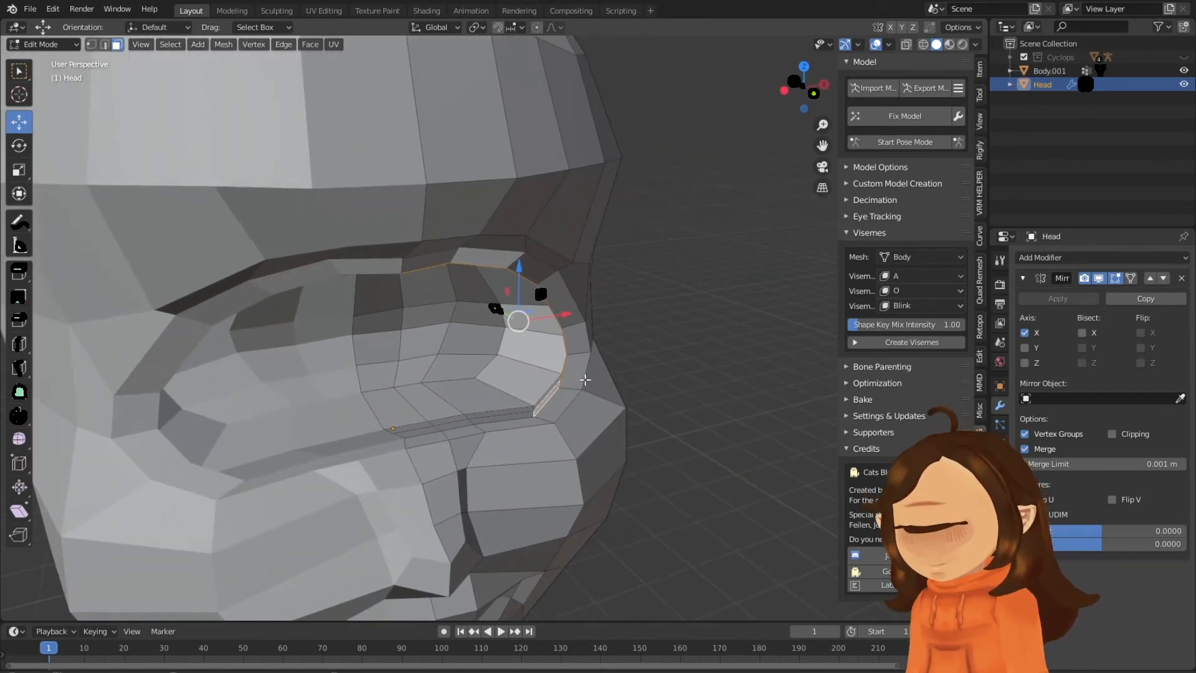
Duplicate the selected rim faces in place and separate the copy into its own object.
key("shift+d")
right_click(586, 380)
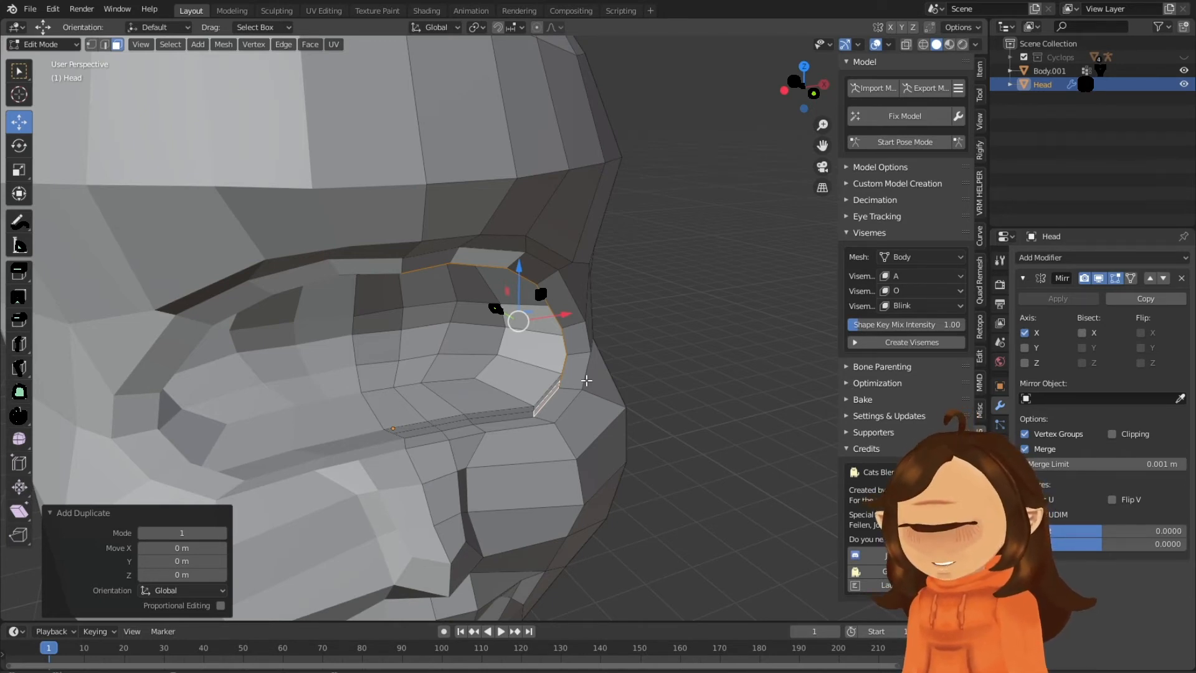
key("p")
left_click(586, 380)
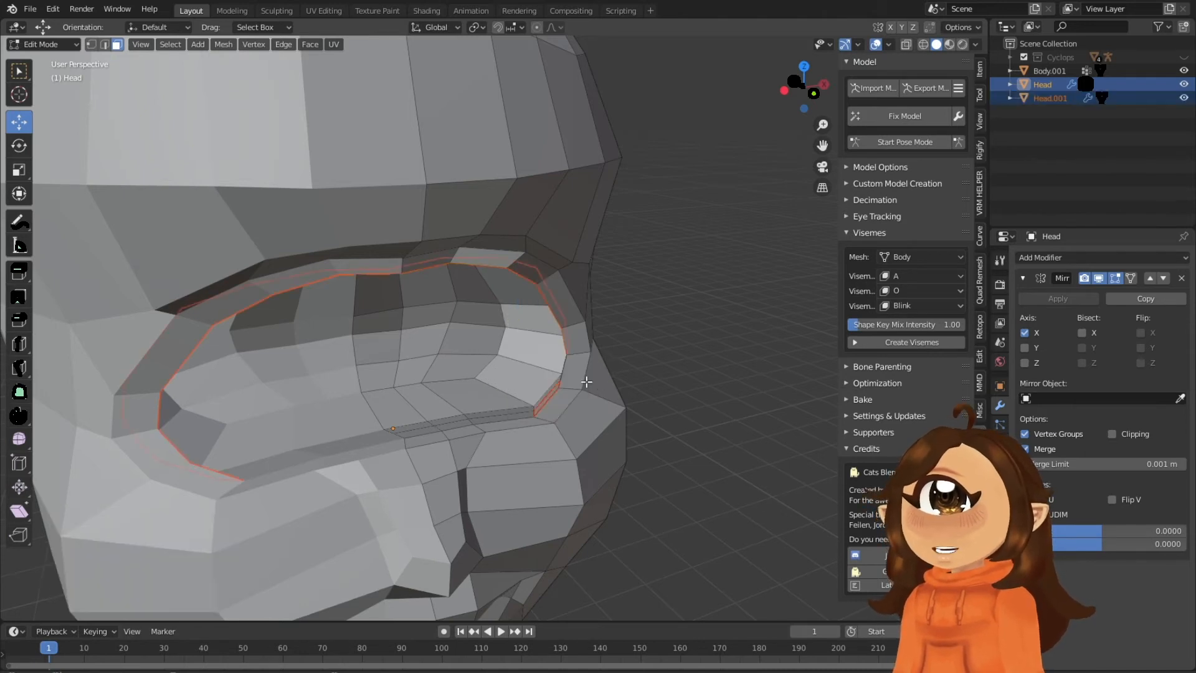
Open the separated rim strip for mesh editing and move all its faces slightly forward out of the socket.
key("Tab")
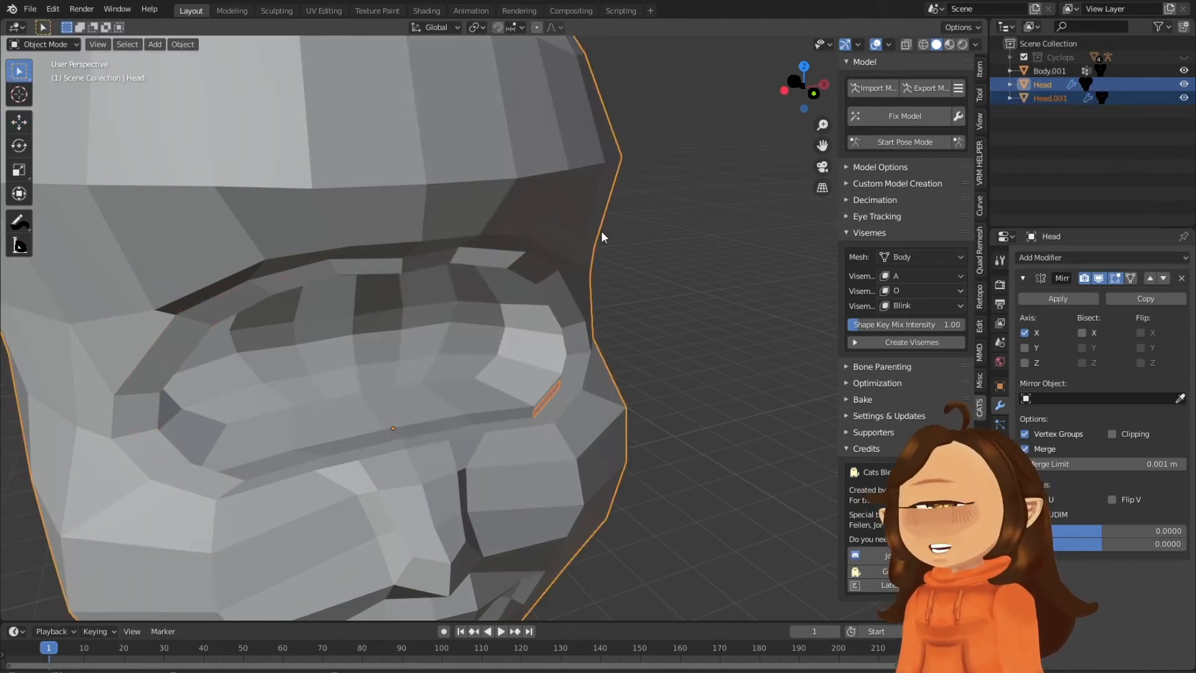
left_click(1050, 97)
key("KP_Decimal")
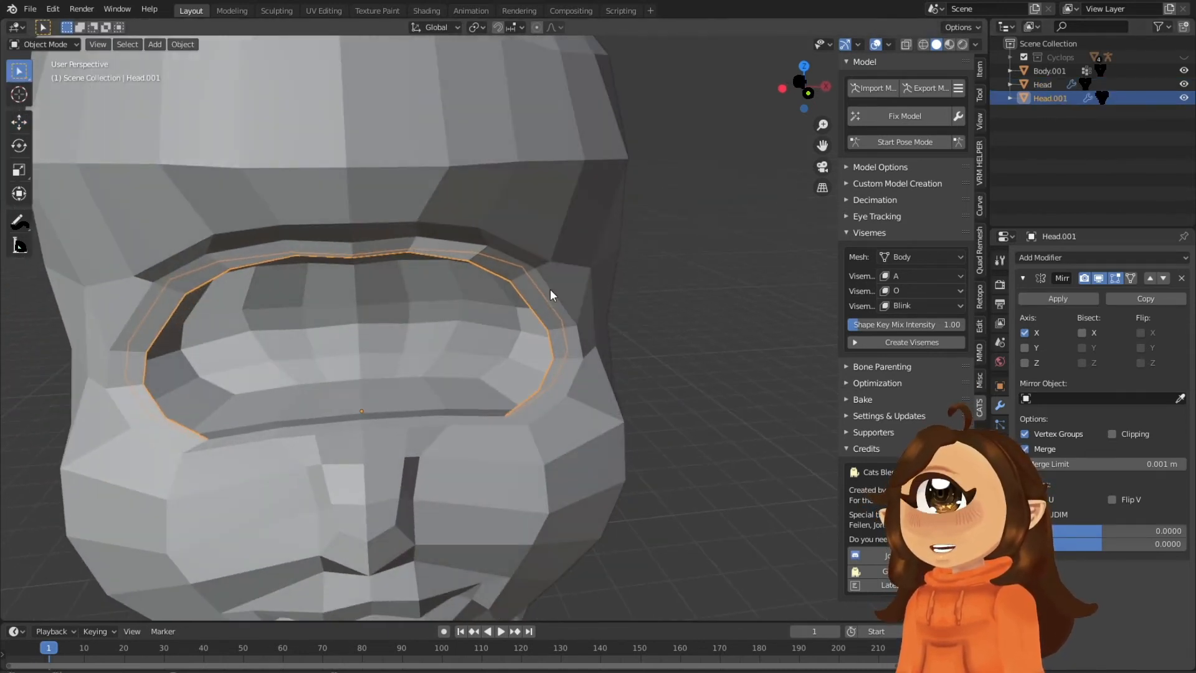
key("Tab")
middle_click_drag(548, 290, 279, 111)
key("Tab")
key("Tab")
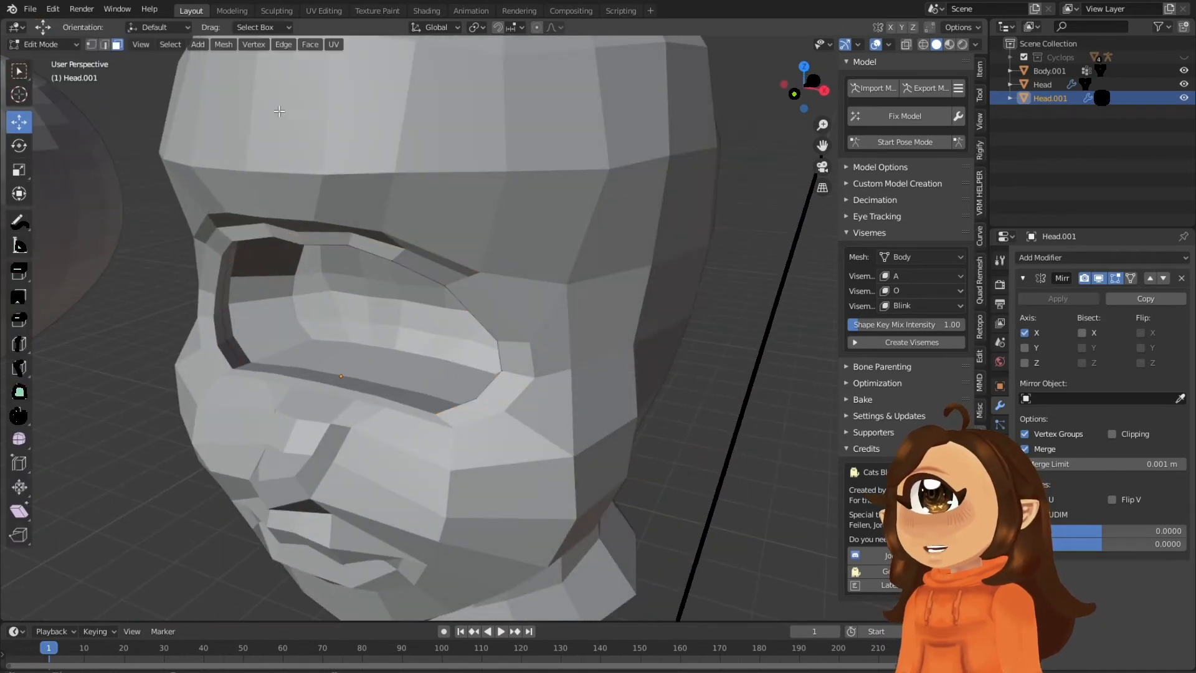
middle_click_drag(550, 259, 463, 298)
key("a")
left_click_drag(462, 299, 436, 286)
middle_click_drag(436, 287, 411, 283)
key("alt+a")
Extrude the strip's inner edge loop towards the eye opening and scale the new edge by 1.195.
left_click(411, 279)
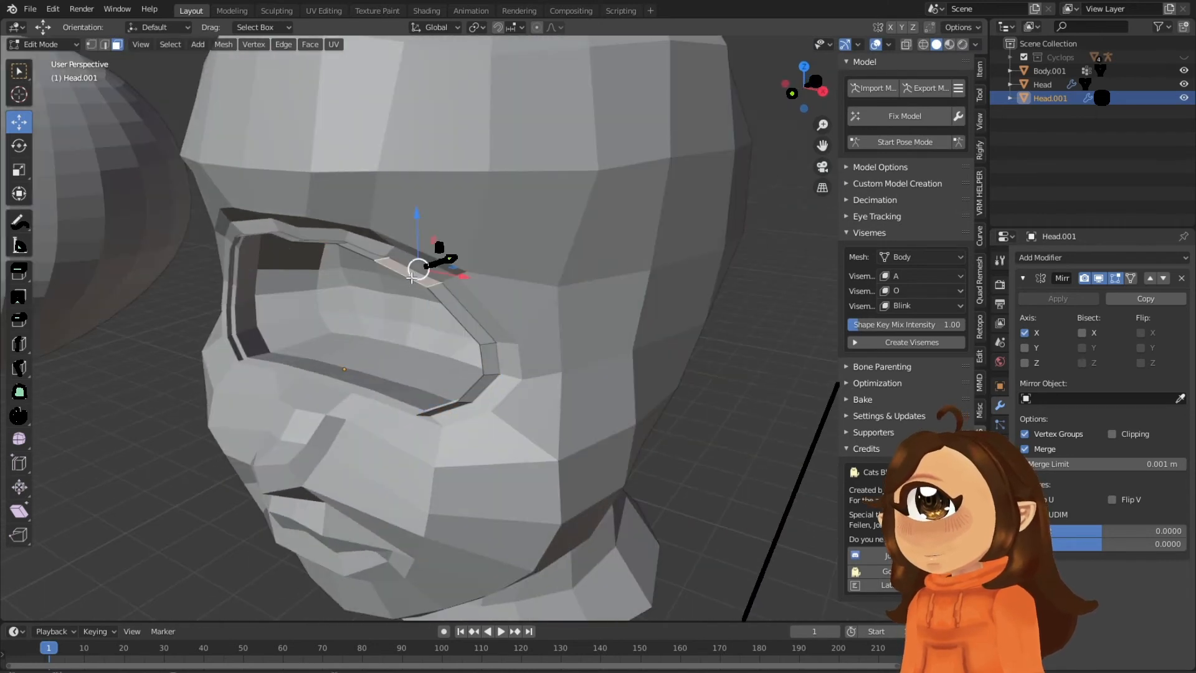
left_click(105, 44)
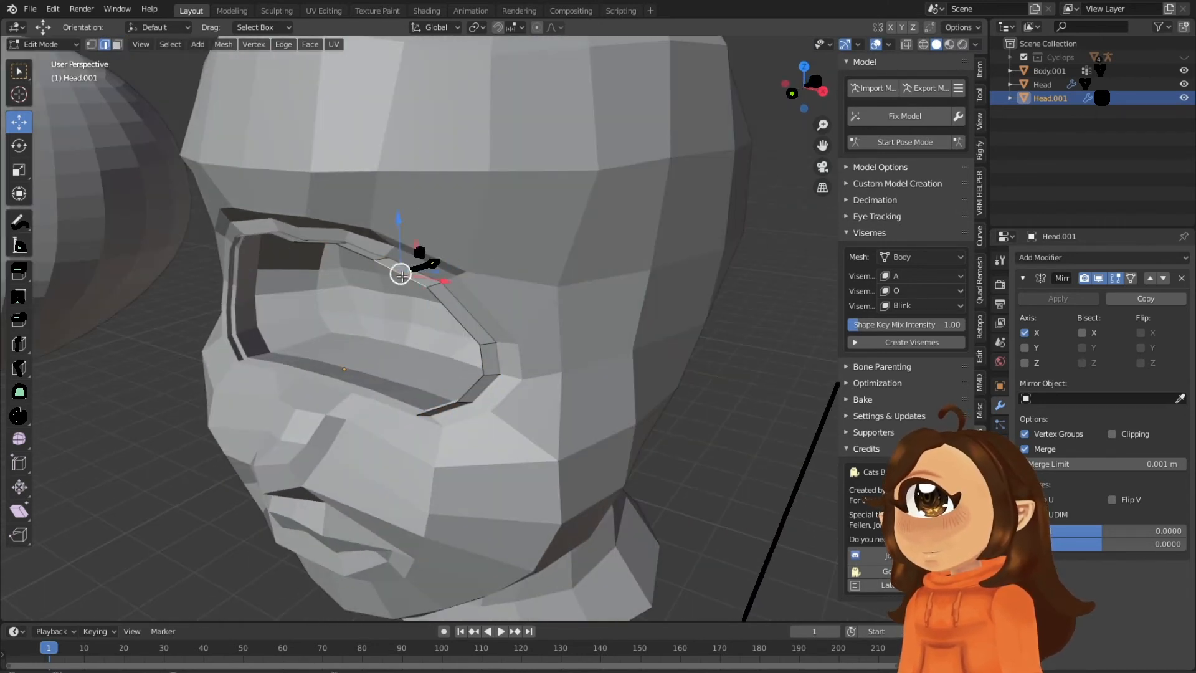
left_click(458, 282, "alt")
key("e")
left_click(440, 289)
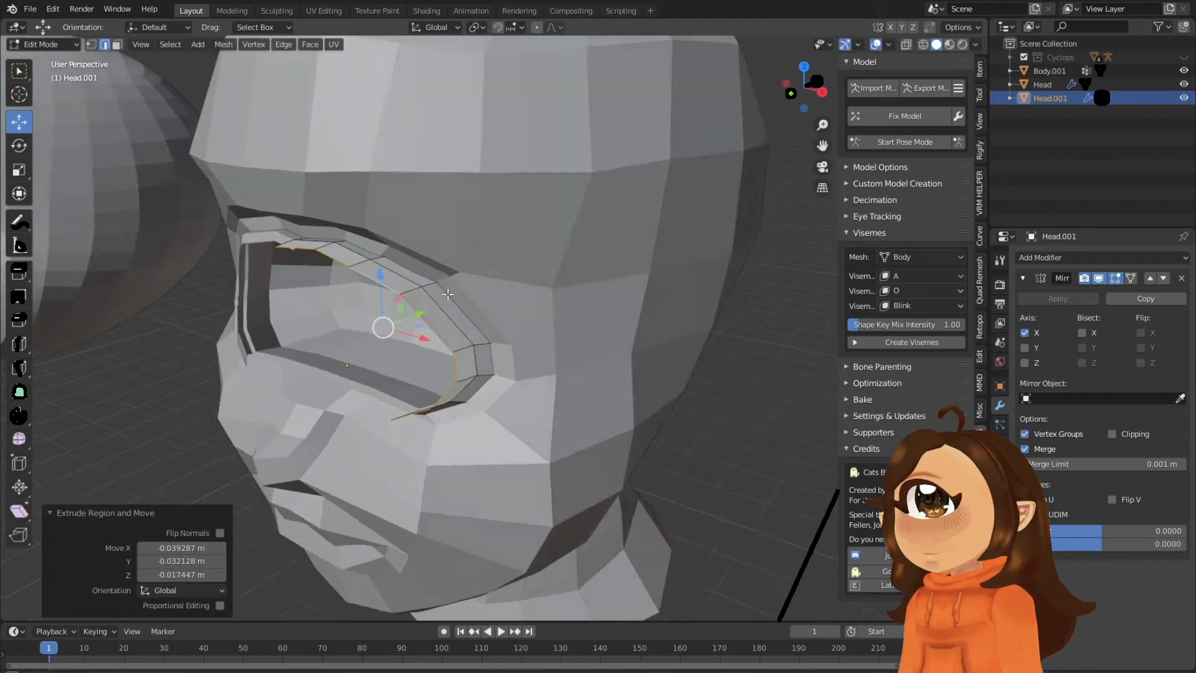
middle_click_drag(439, 290, 426, 291)
key("s")
left_click(548, 294)
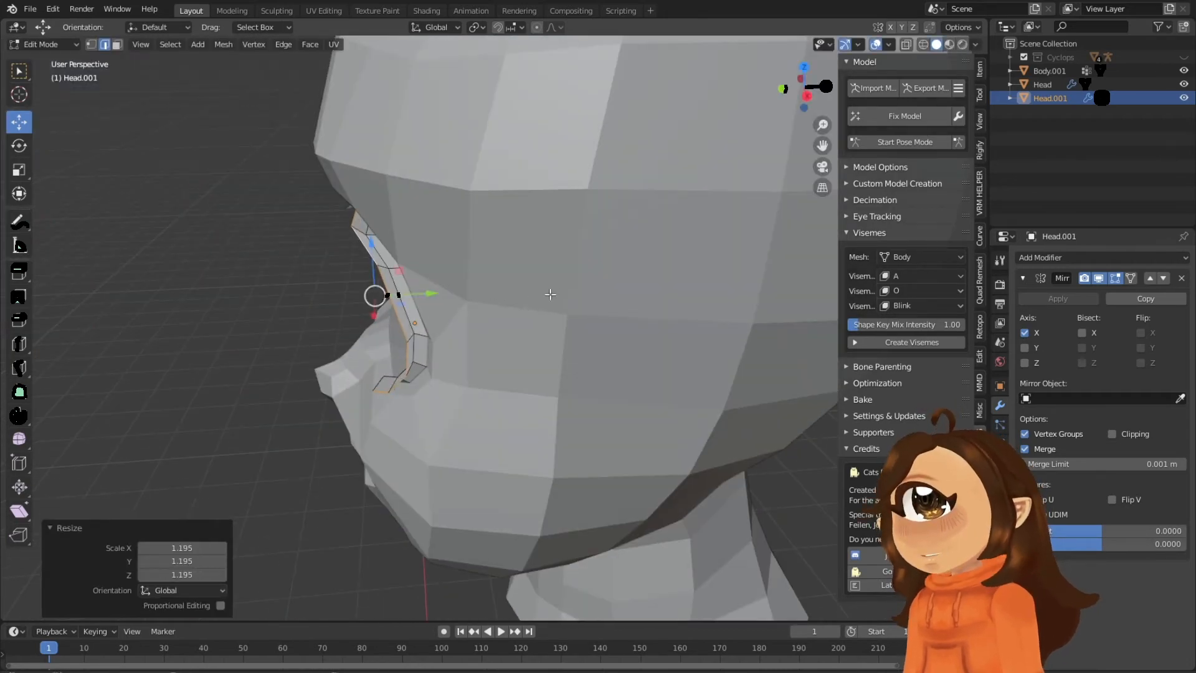
Move the extruded edge of the strip along the Y axis and clear the selection.
middle_click_drag(548, 293, 510, 310)
key("g")
key("y")
left_click(400, 280)
middle_click_drag(526, 368, 609, 341)
left_click(653, 329)
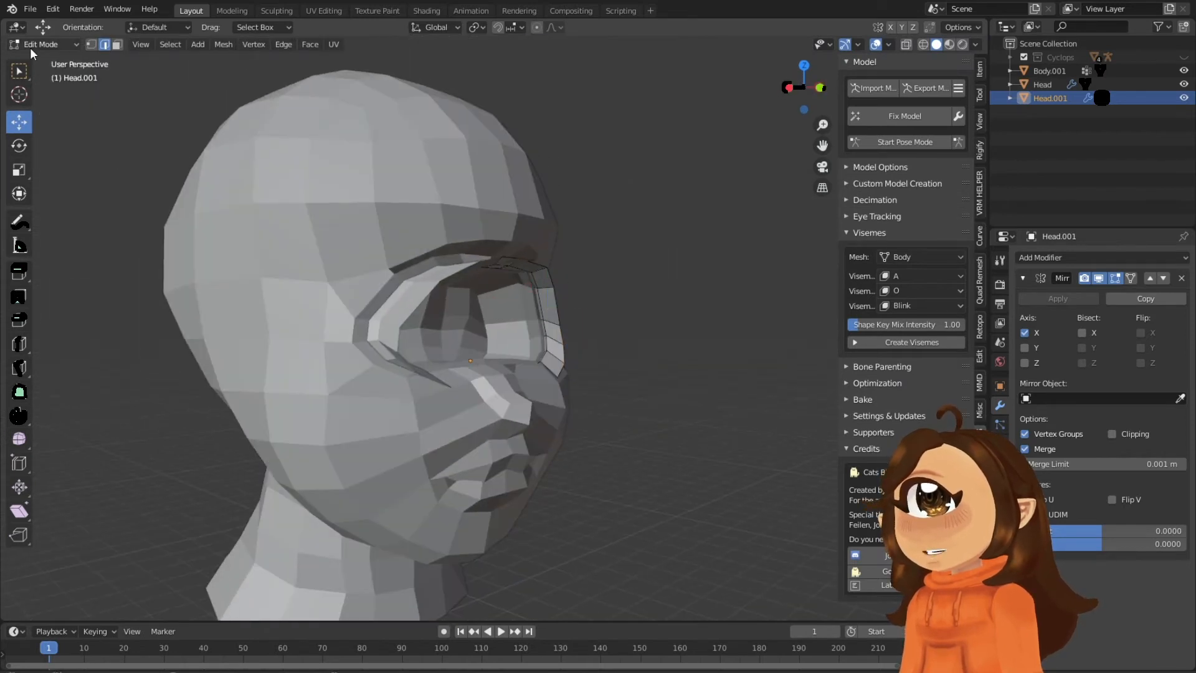
Leave mesh editing on the rim strip and return to Object Mode.
left_click(44, 45)
left_click(38, 60)
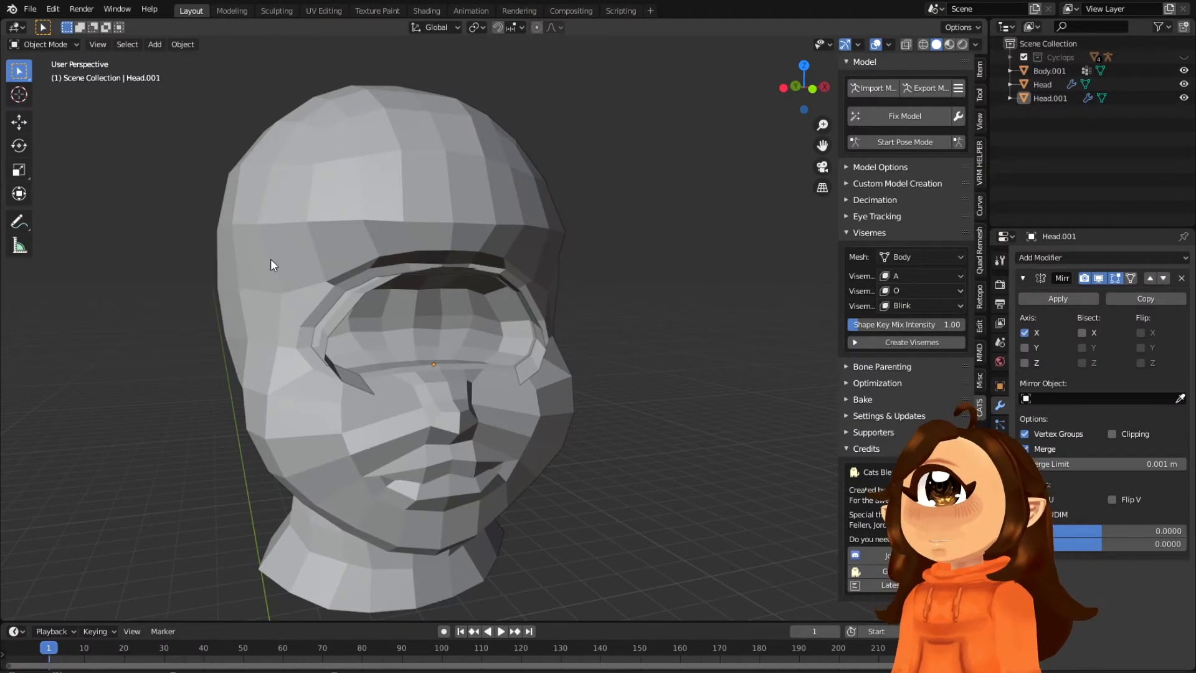
left_click(43, 45)
left_click(50, 75)
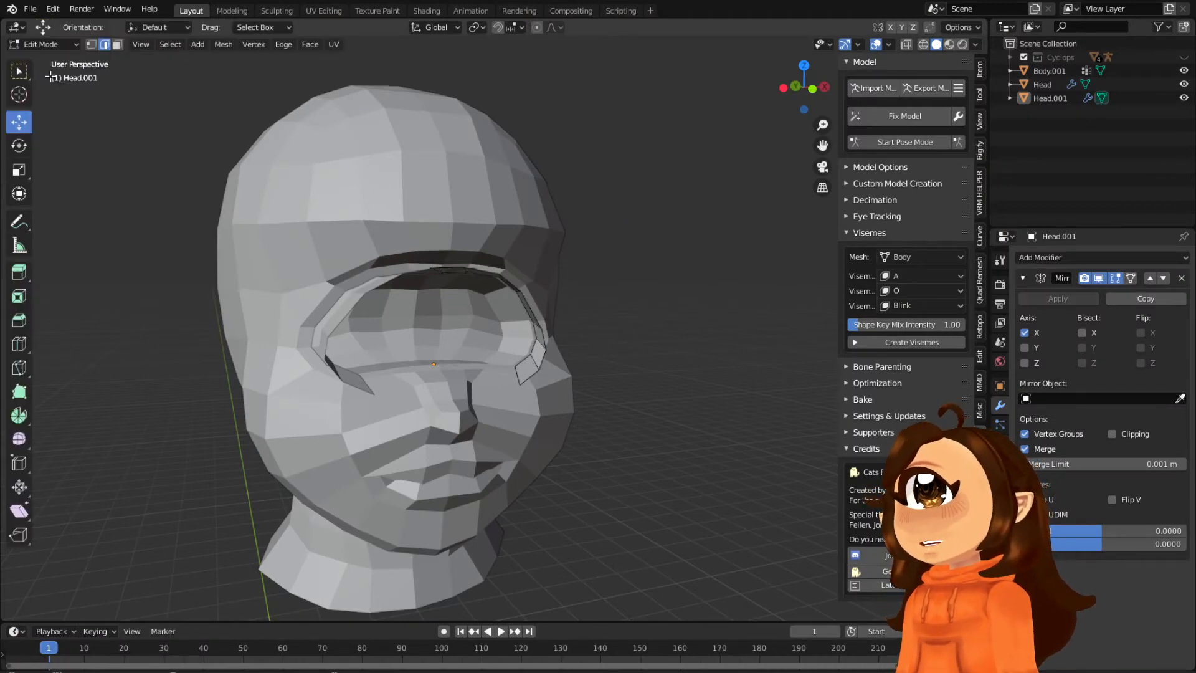
middle_click_drag(548, 262, 493, 269)
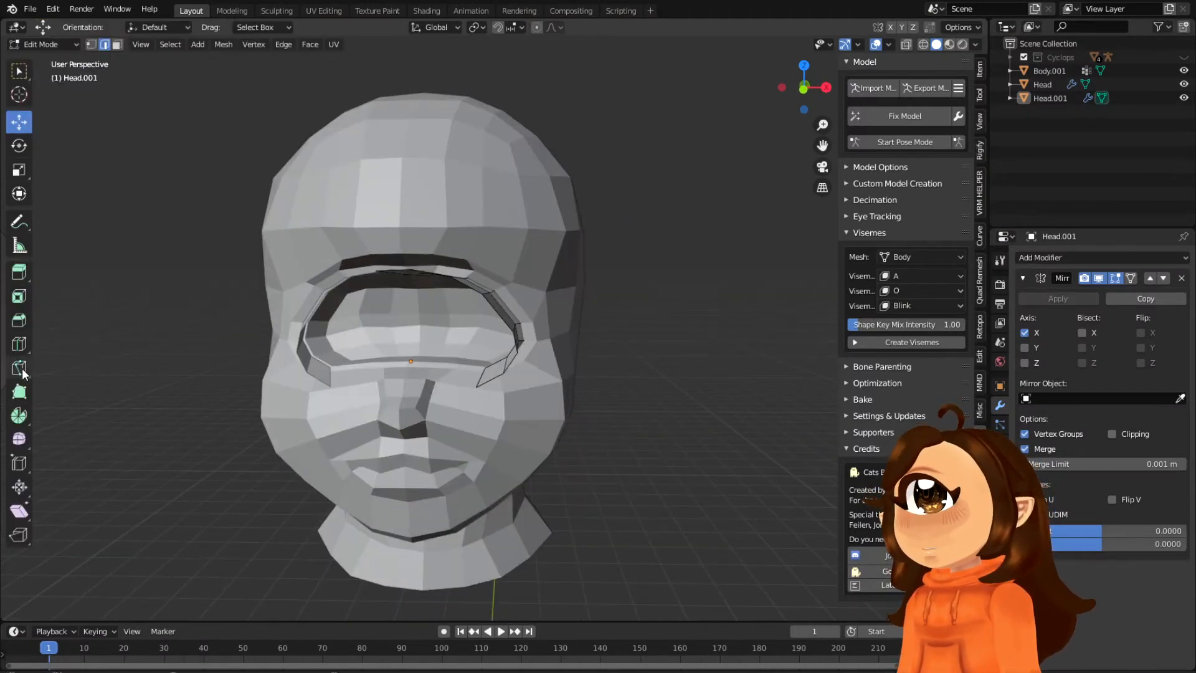
left_click(33, 46)
left_click(47, 60)
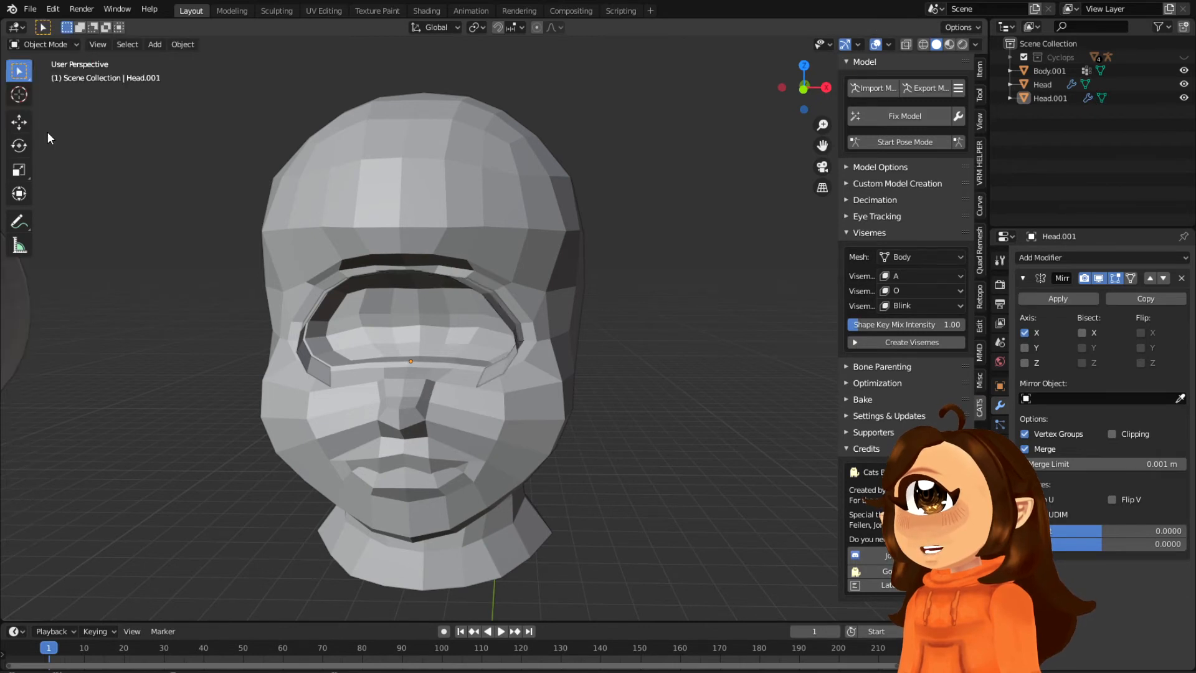
Annotate the head with blue loops tracing the edge flow around the rim and the inside of the single eye socket.
left_click(18, 221)
mouse_move(516, 373)
left_mouse_down()
mouse_move(474, 381)
mouse_move(305, 342)
mouse_move(498, 271)
mouse_move(480, 373)
mouse_move(313, 320)
mouse_move(506, 288)
mouse_move(508, 359)
left_mouse_up()
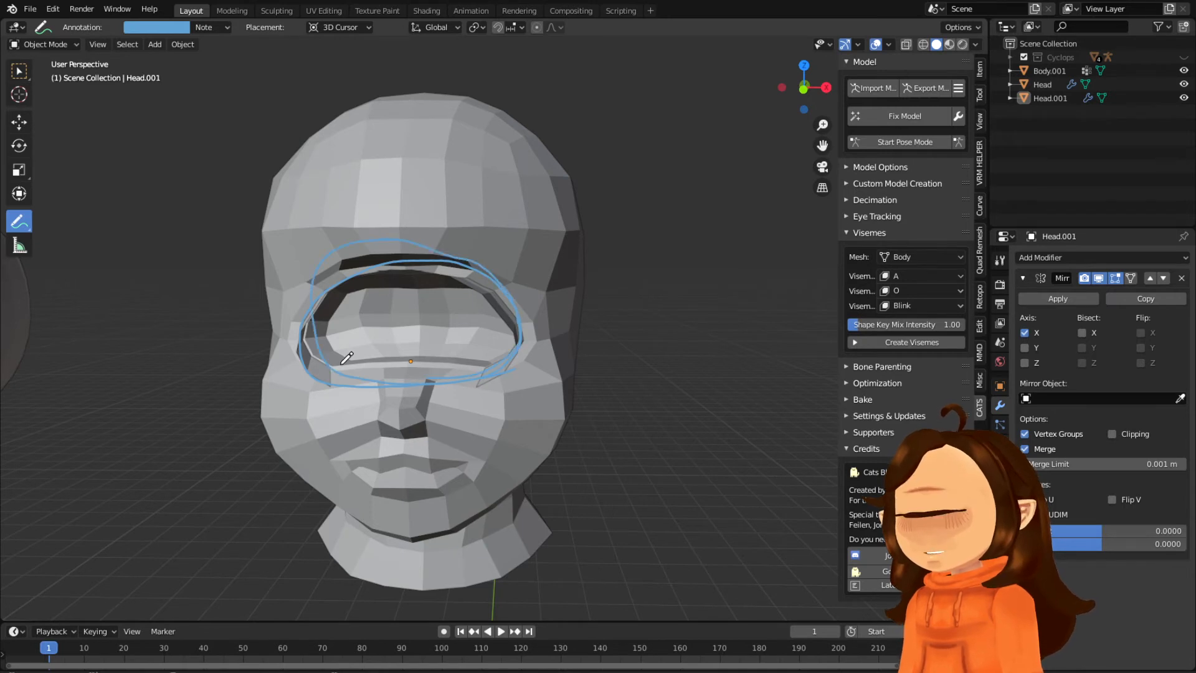
mouse_move(347, 355)
left_mouse_down()
mouse_move(331, 343)
mouse_move(504, 297)
mouse_move(429, 356)
mouse_move(349, 344)
left_mouse_up()
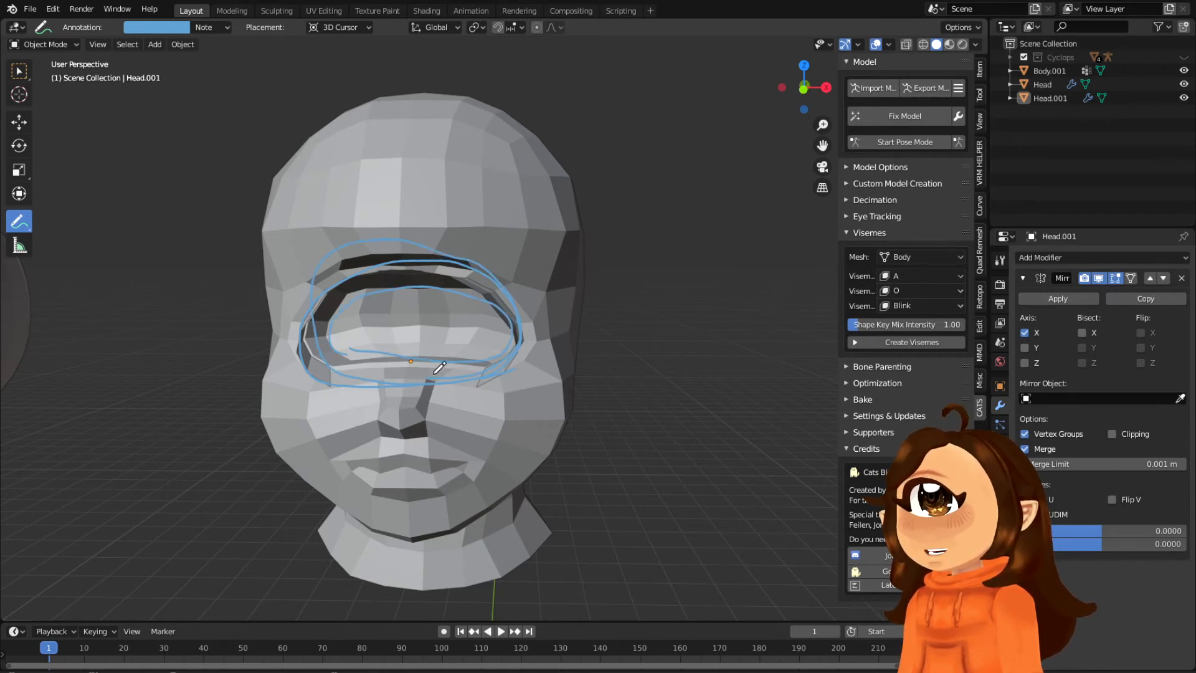
Annotate the face with a vertical centre line, a loop around the mouth, and larger loops joining the mouth area to the eye socket.
mouse_move(434, 411)
left_mouse_down()
mouse_move(448, 287)
mouse_move(427, 399)
mouse_move(392, 308)
mouse_move(398, 109)
mouse_move(484, 144)
mouse_move(494, 260)
left_mouse_up()
key("ctrl+z")
mouse_move(363, 484)
left_mouse_down()
mouse_move(480, 440)
mouse_move(341, 467)
left_mouse_up()
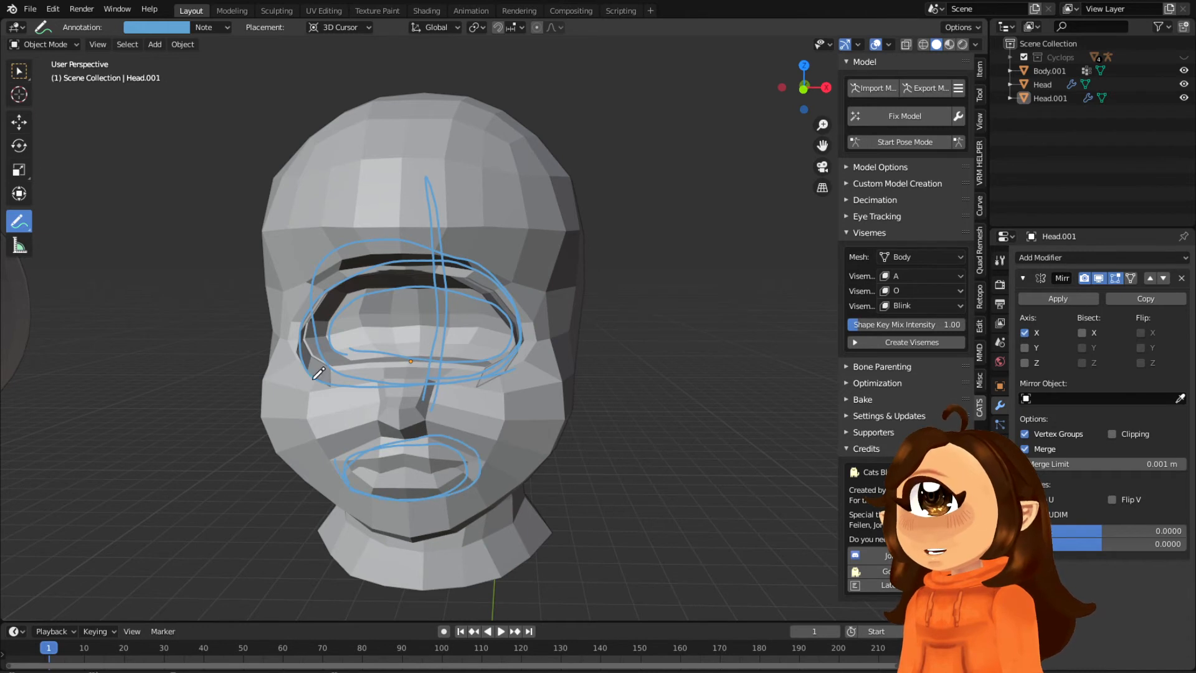
mouse_move(320, 374)
left_mouse_down()
mouse_move(424, 426)
mouse_move(508, 431)
mouse_move(383, 496)
mouse_move(331, 369)
mouse_move(445, 489)
mouse_move(521, 375)
mouse_move(337, 246)
left_mouse_up()
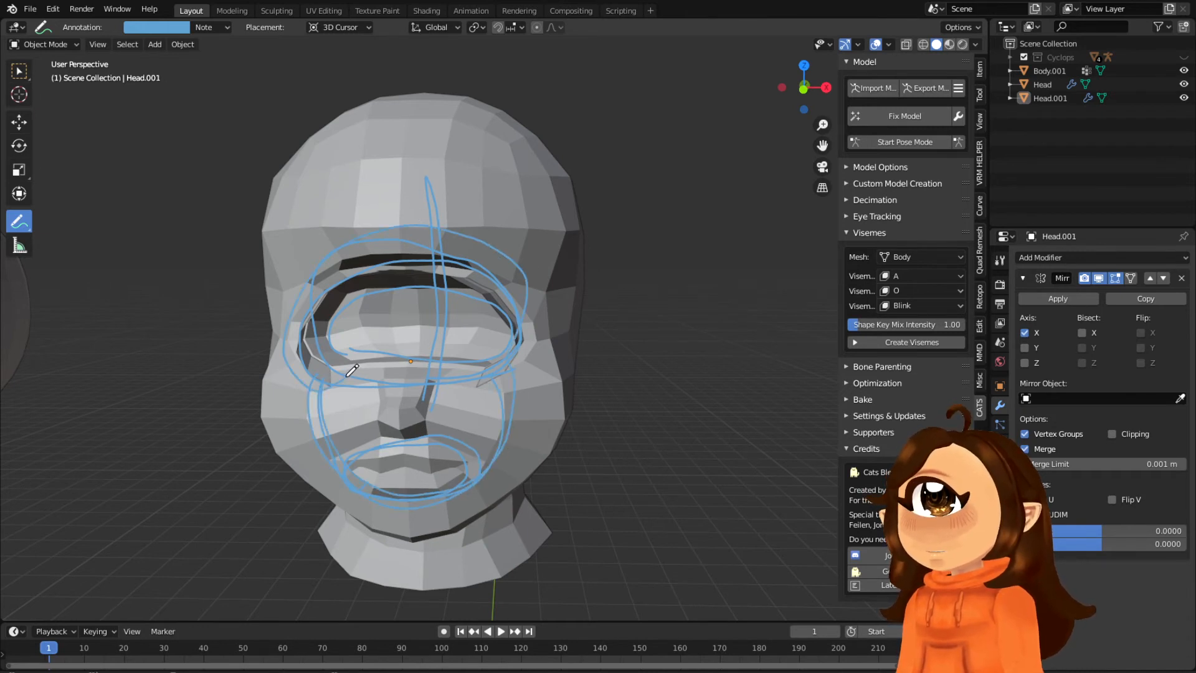
scroll(601, 344, "down", 4)
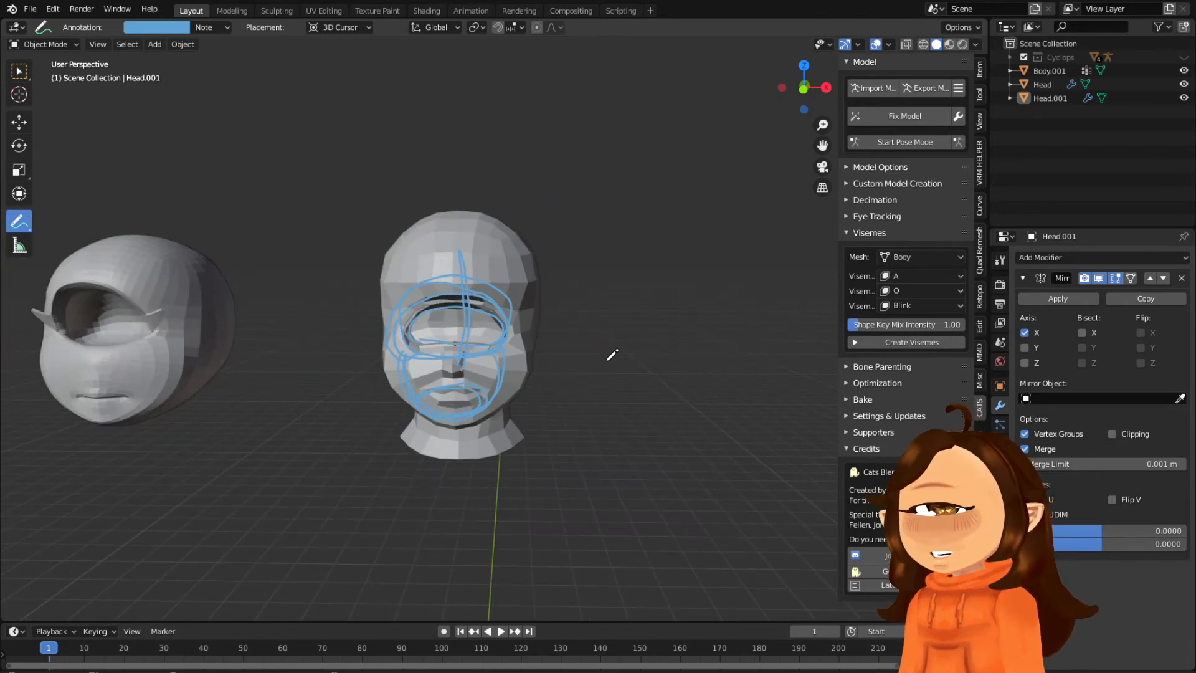
scroll(612, 352, "up", 5)
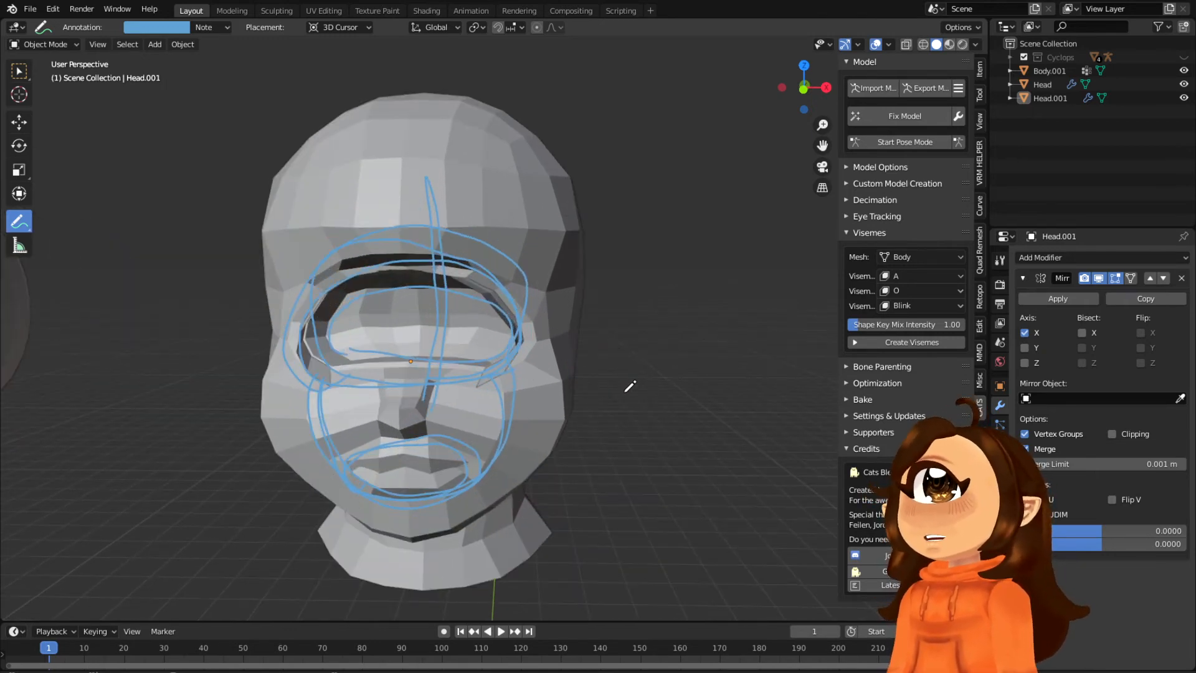
scroll(629, 439, "down", 2)
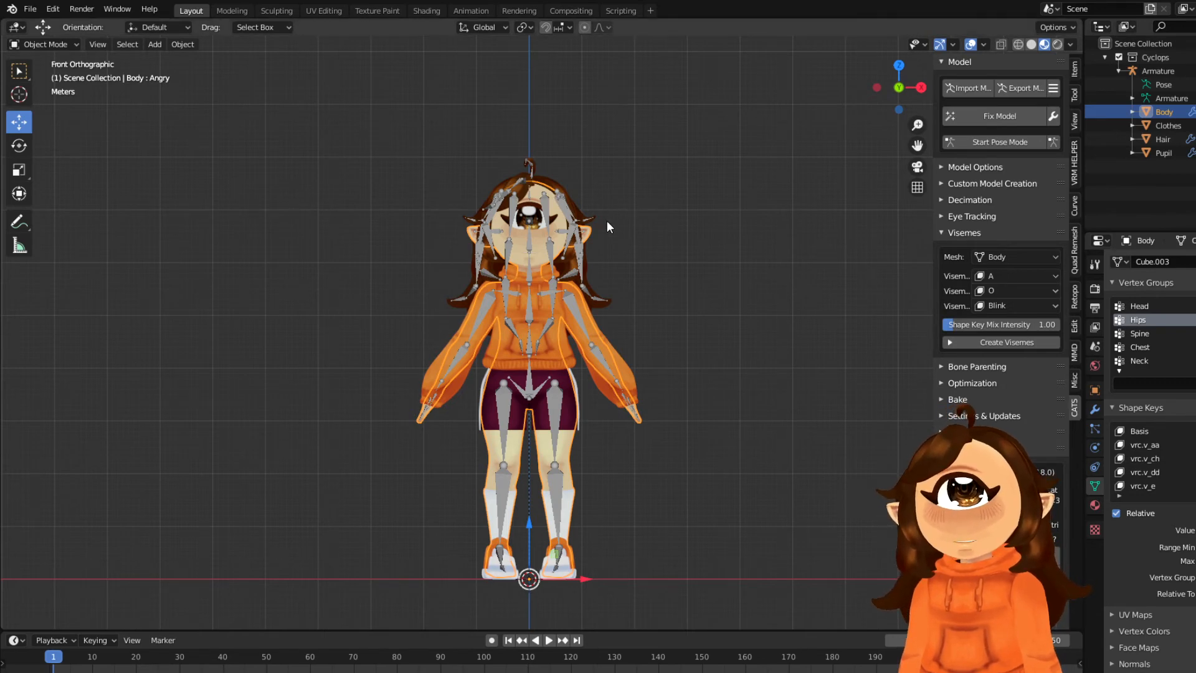
scroll(607, 221, "up", 8)
middle_click_drag(607, 163, 743, 515, "shift")
scroll(787, 299, "down", 3)
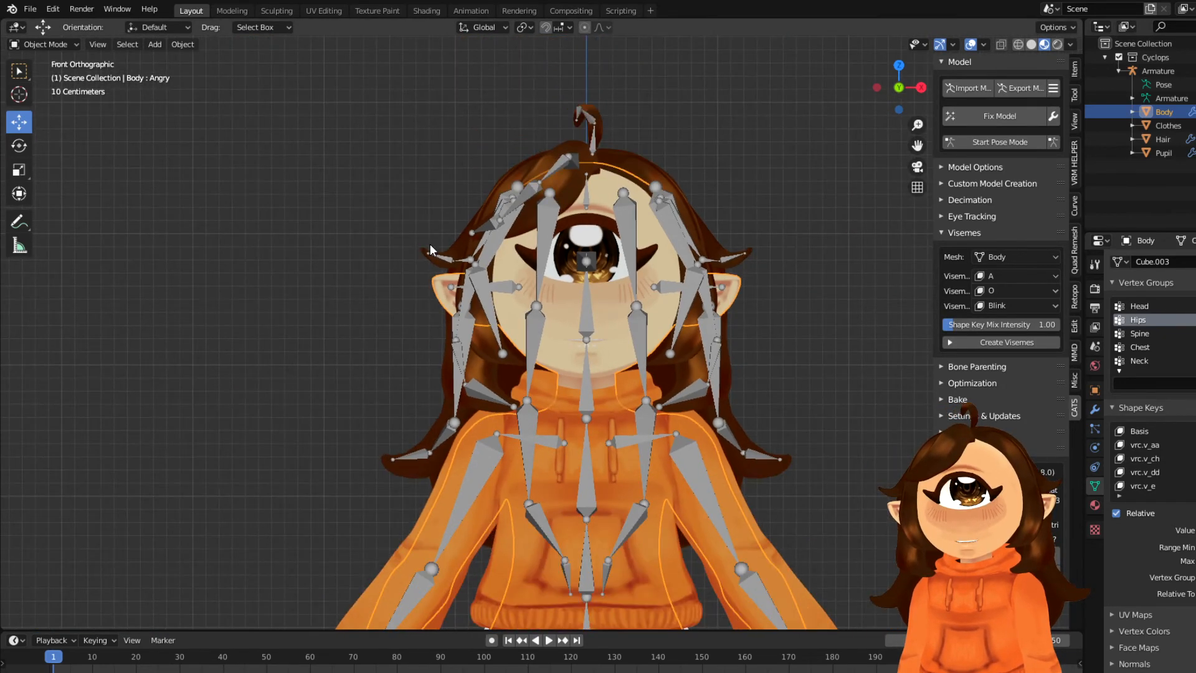
left_click(19, 222)
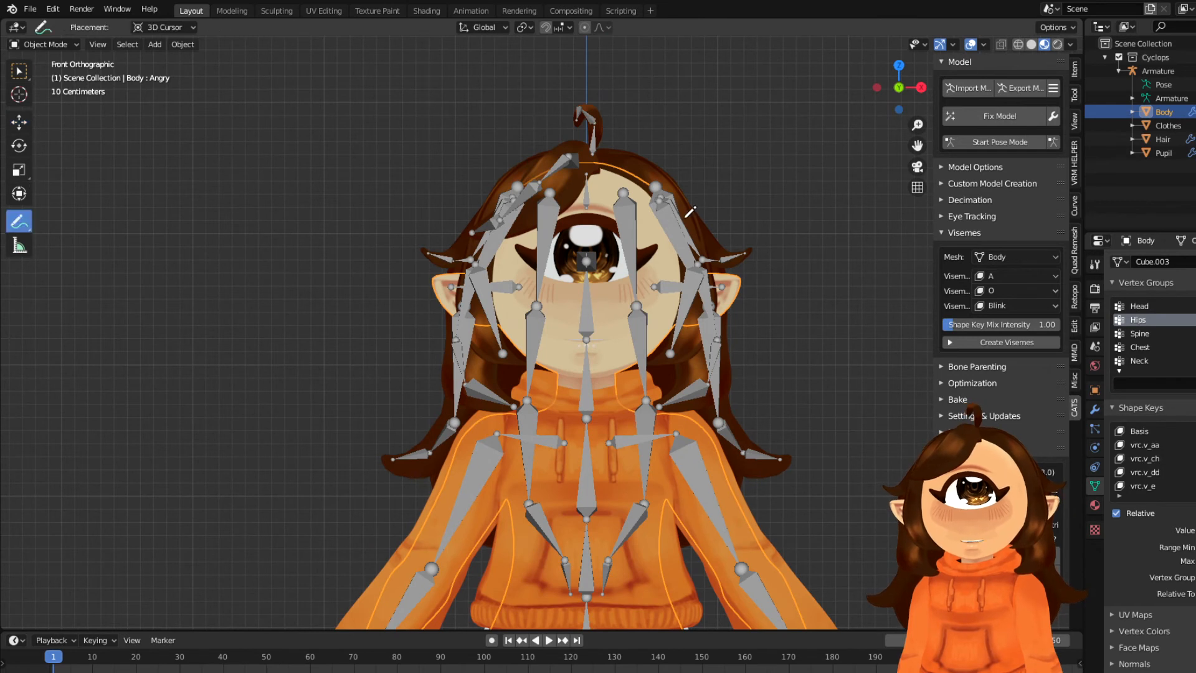
left_click_drag(563, 279, 550, 267)
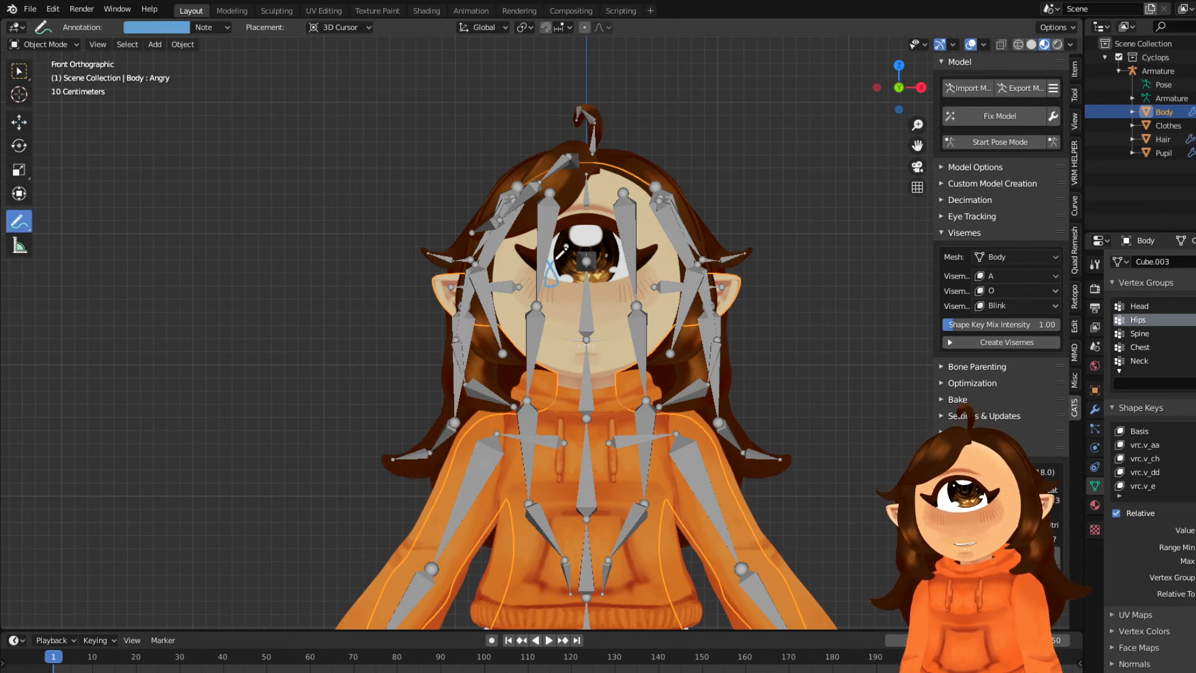
key("ctrl+z")
left_click(178, 29)
left_click(108, 278)
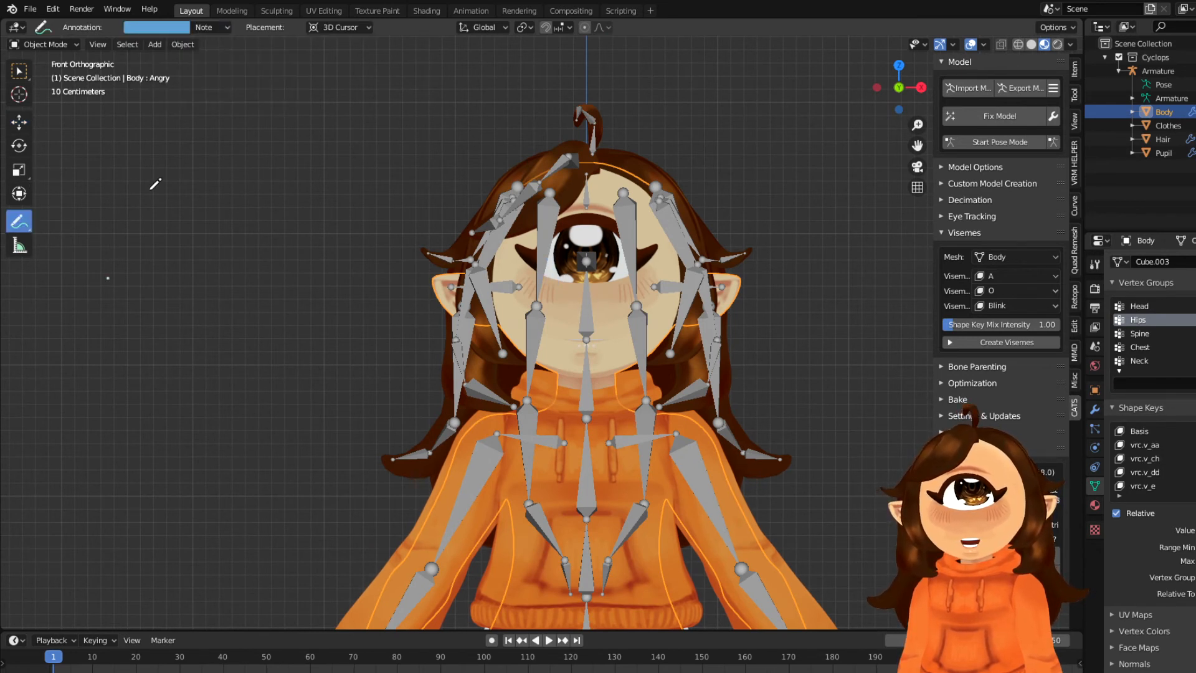
key("ctrl+z")
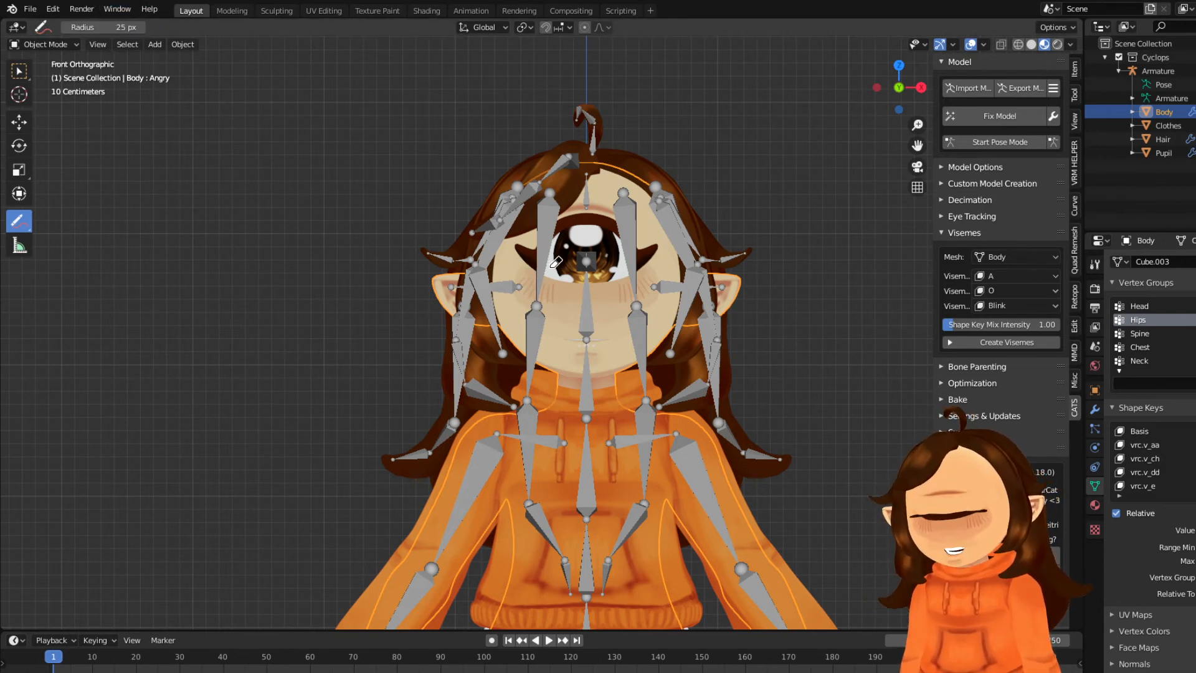
left_click(537, 246)
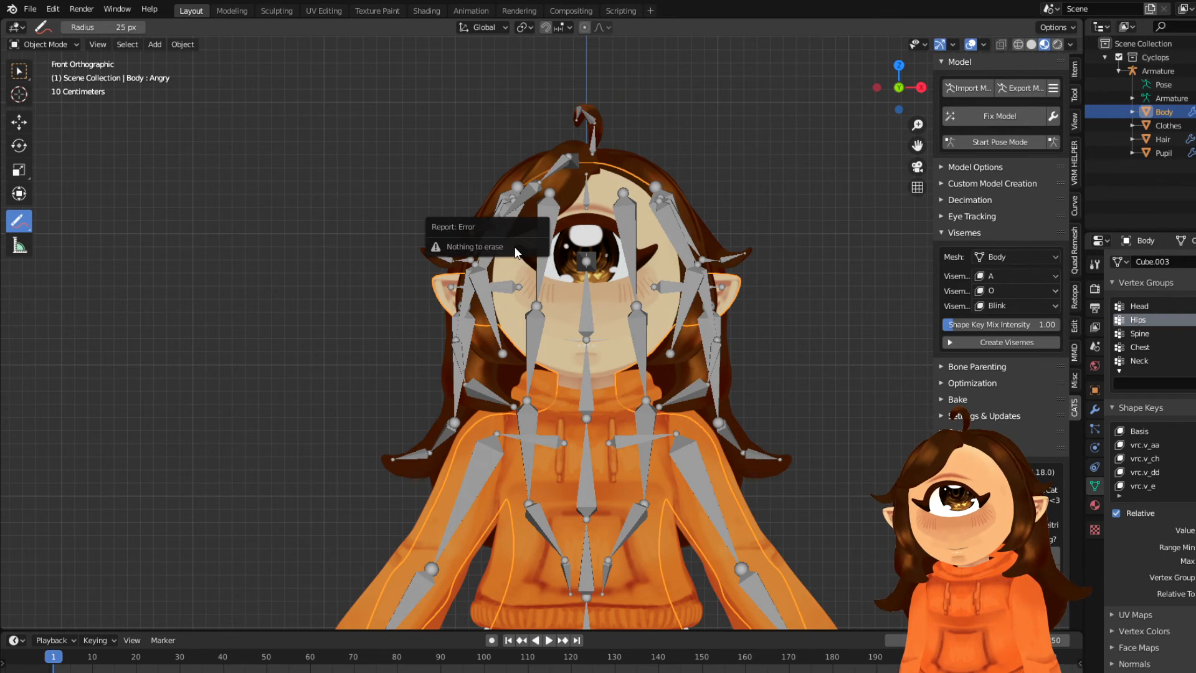
Annotate purple crosses over both sides of the avatar's eye and undo the most recent strokes.
left_click_drag(18, 221, 81, 225)
mouse_move(522, 248)
left_mouse_down()
mouse_move(555, 286)
mouse_move(553, 252)
mouse_move(649, 297)
mouse_move(639, 234)
left_mouse_up()
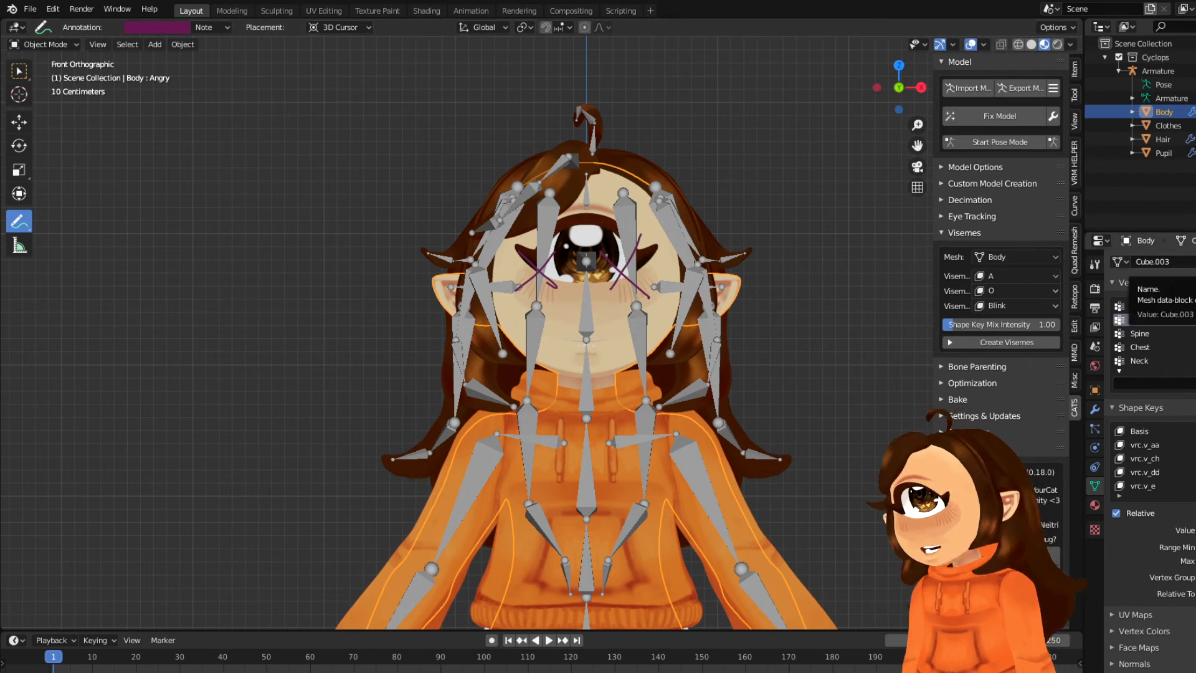
key("ctrl+z")
key("ctrl+z")
key("ctrl+z")
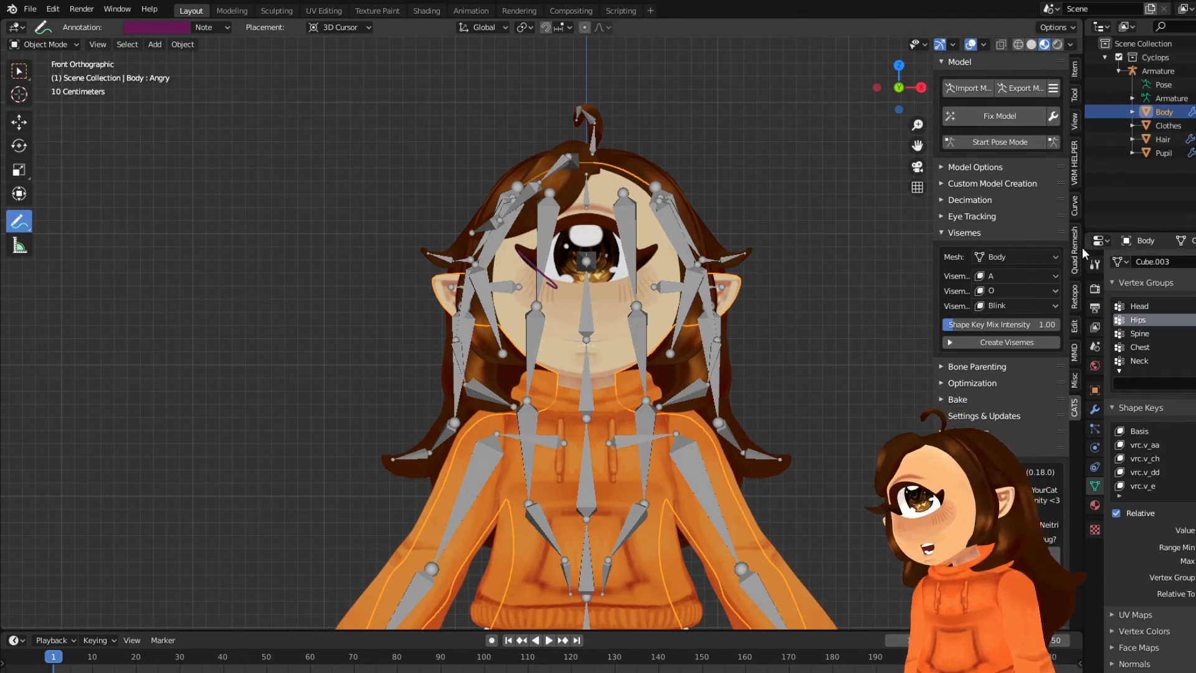
left_click(44, 45)
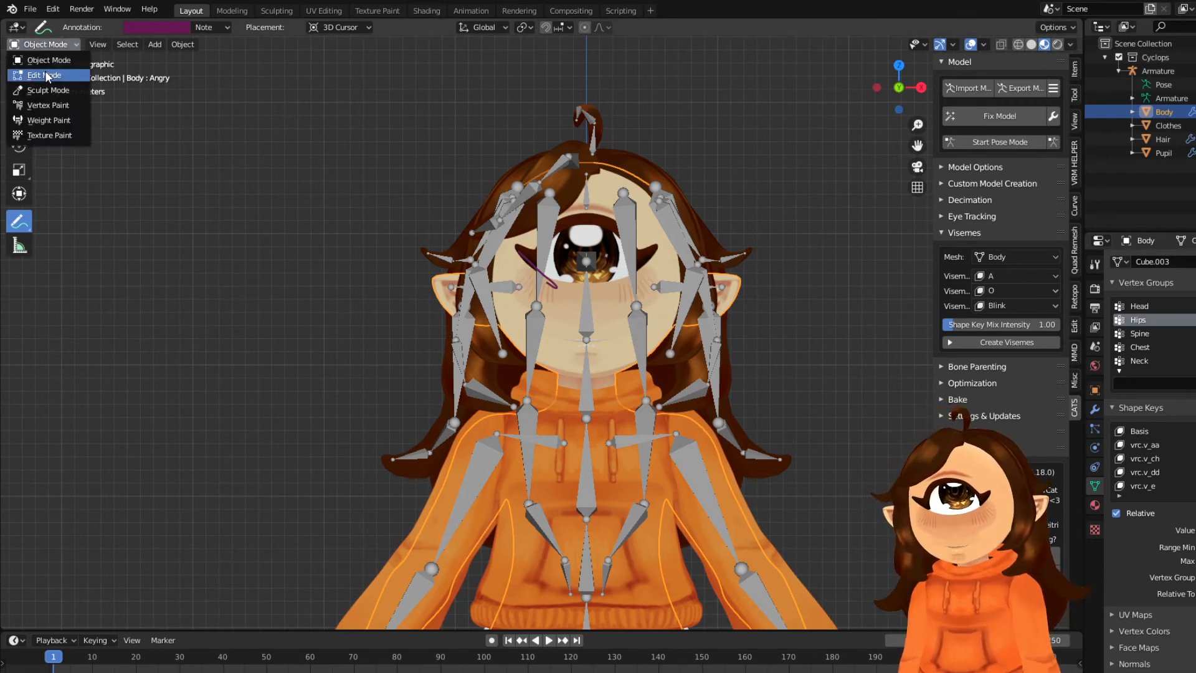
left_click(39, 74)
left_click(44, 45)
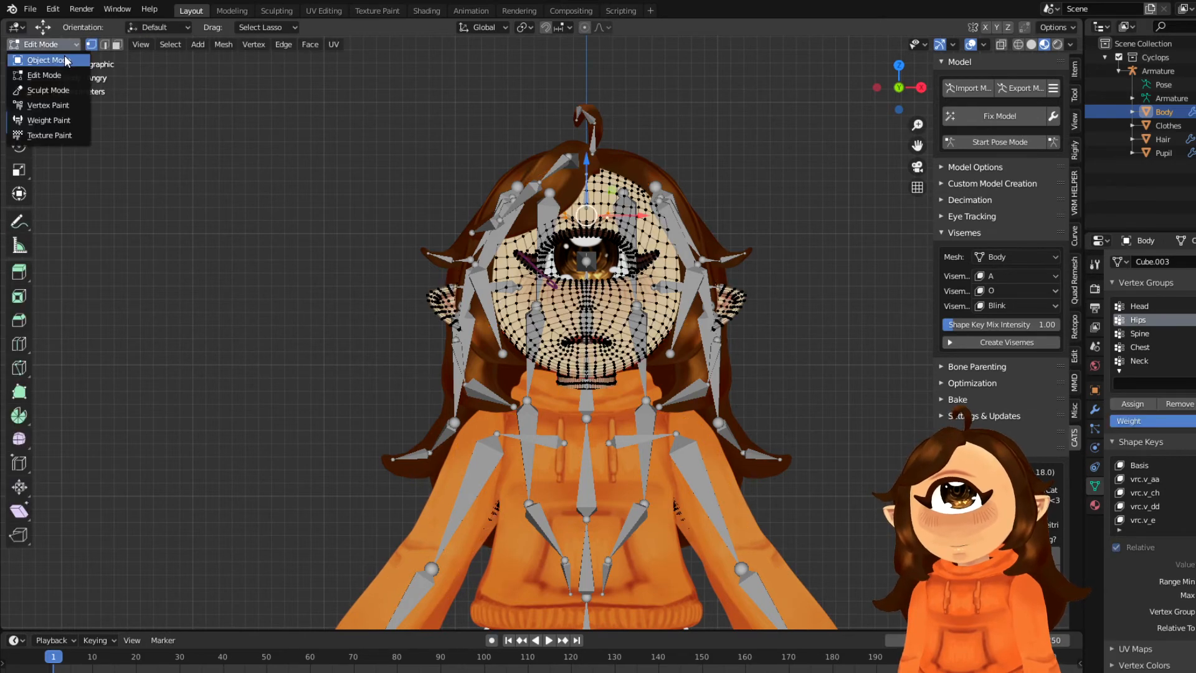
left_click(38, 59)
Open the avatar's armature for editing and select the bone running back from the iris with its bone properties shown.
key("w")
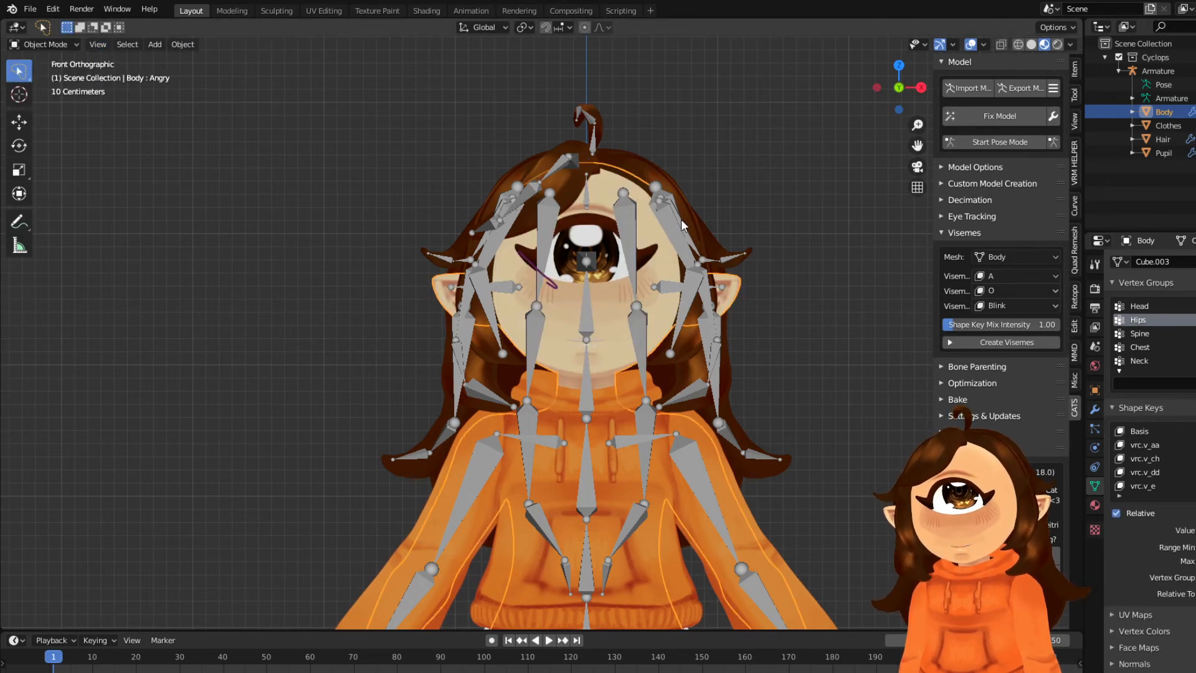
left_click(683, 226)
key("Tab")
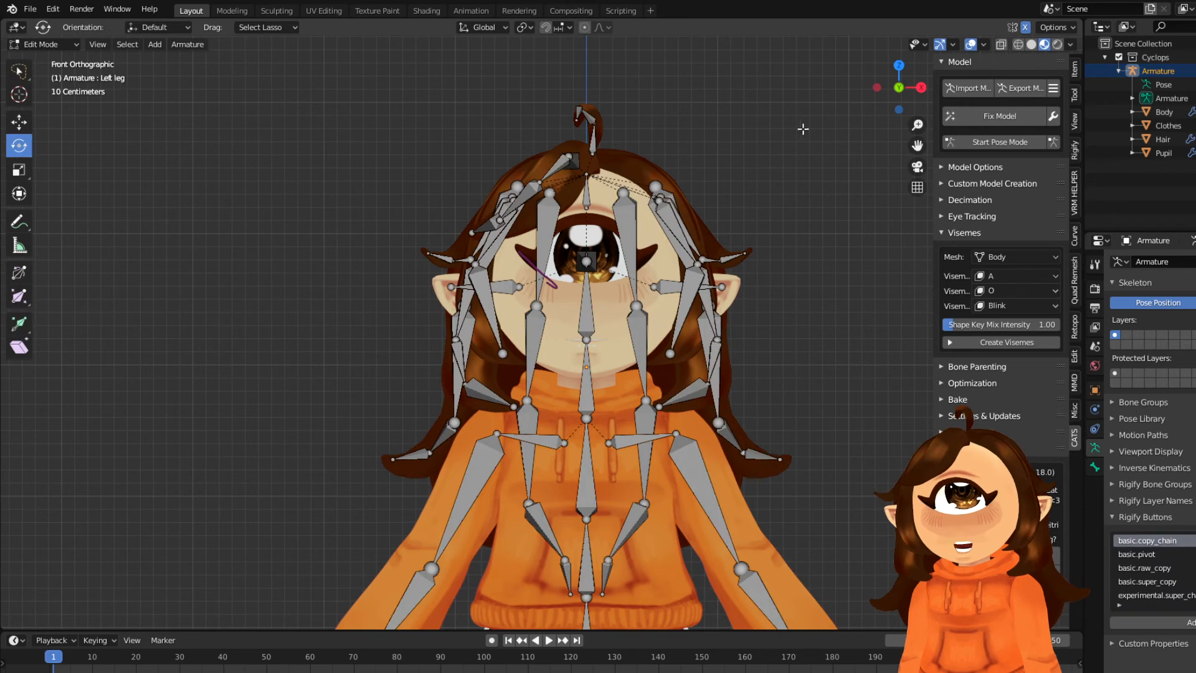
left_click(1094, 466)
scroll(623, 312, "up", 4)
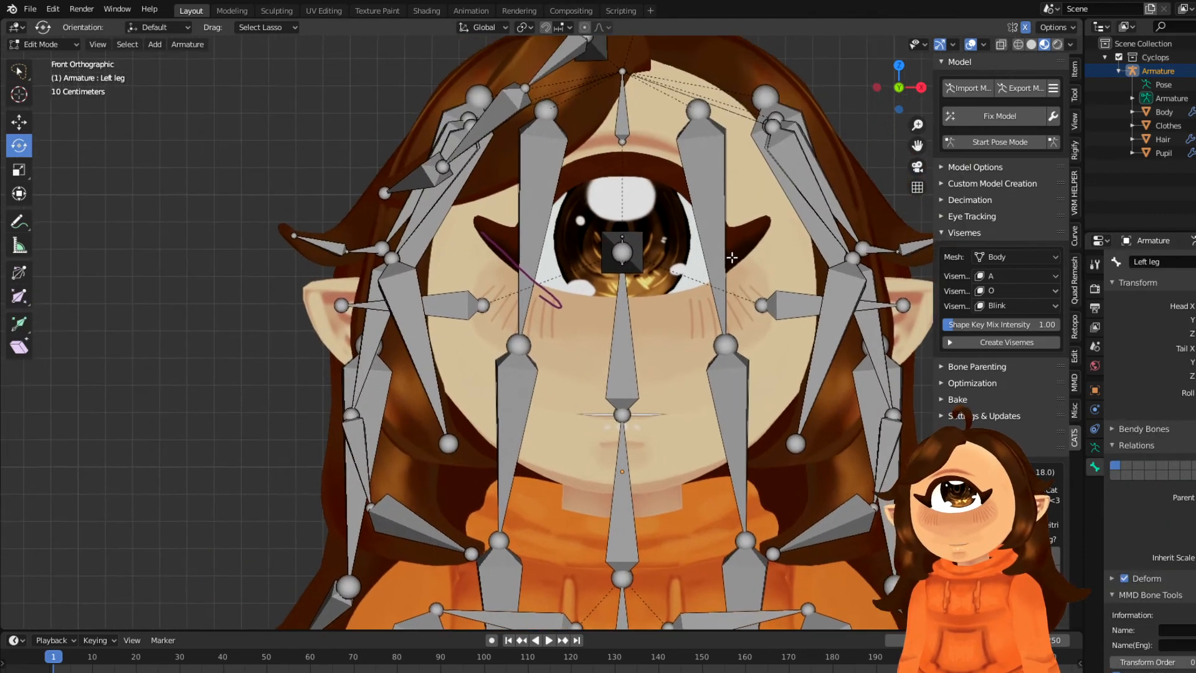
right_click(760, 262)
middle_click_drag(742, 249, 682, 260)
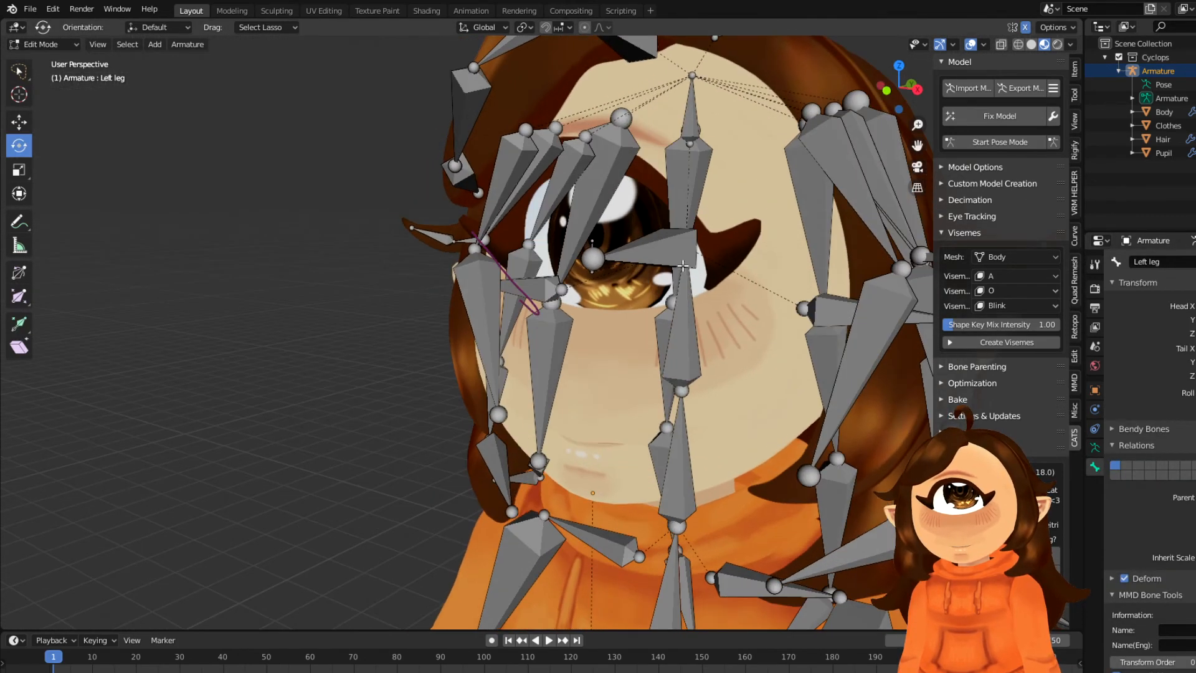
left_click(650, 256)
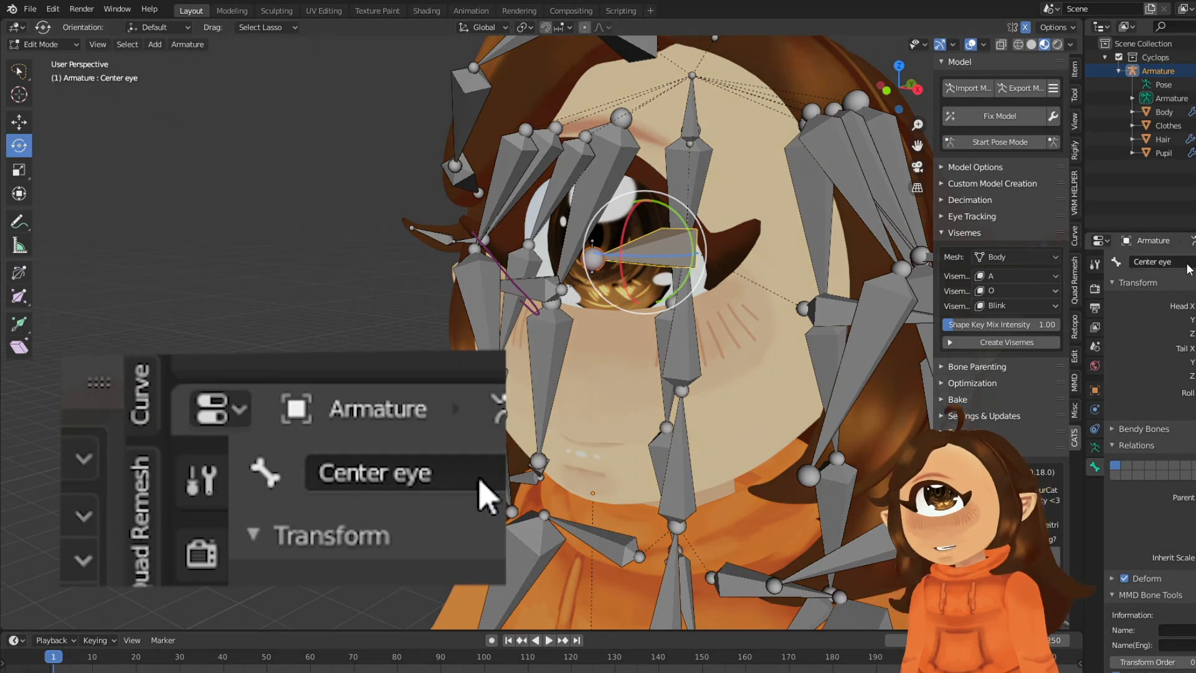
Check the eye bone's name in the bone properties and select the small separate bone at its front tip.
left_click(1183, 261)
left_click(1186, 262)
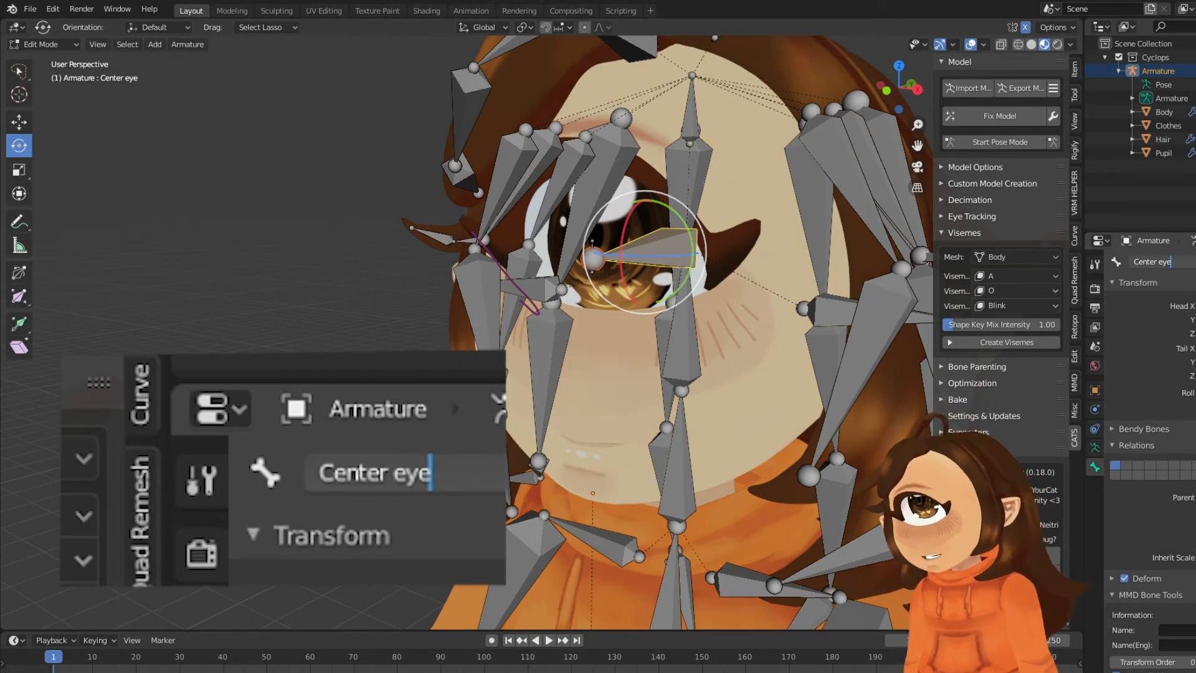
key("Return")
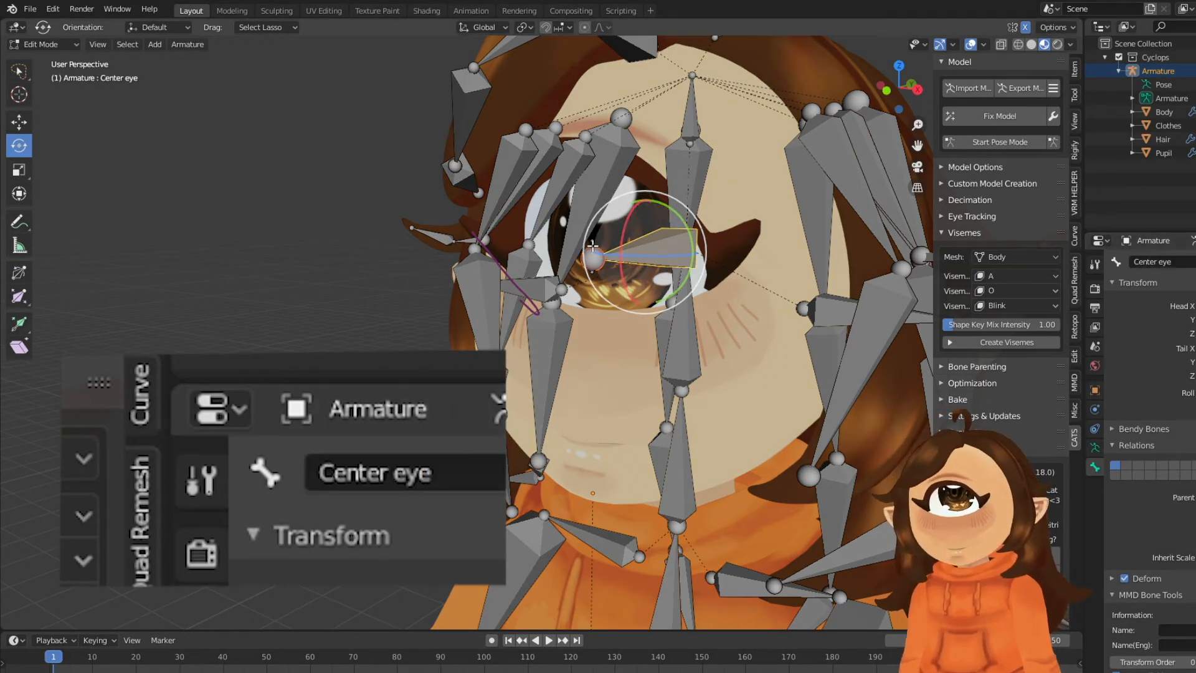
left_click(592, 243)
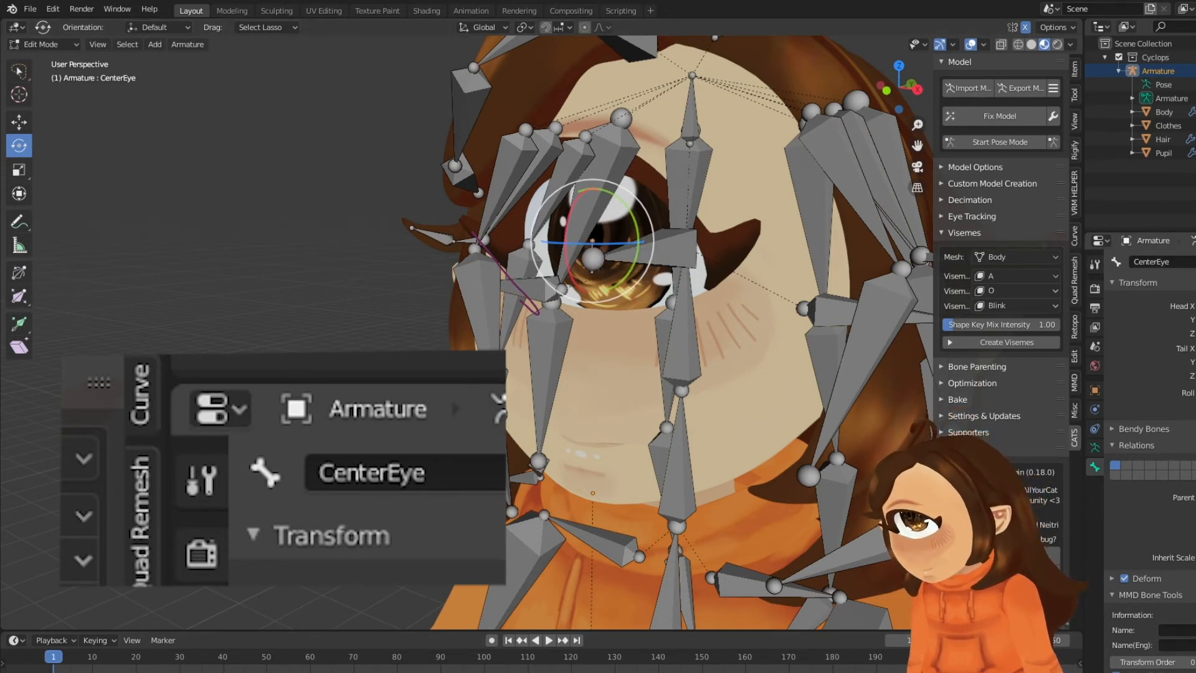
scroll(743, 245, "down", 3)
scroll(743, 244, "up", 2)
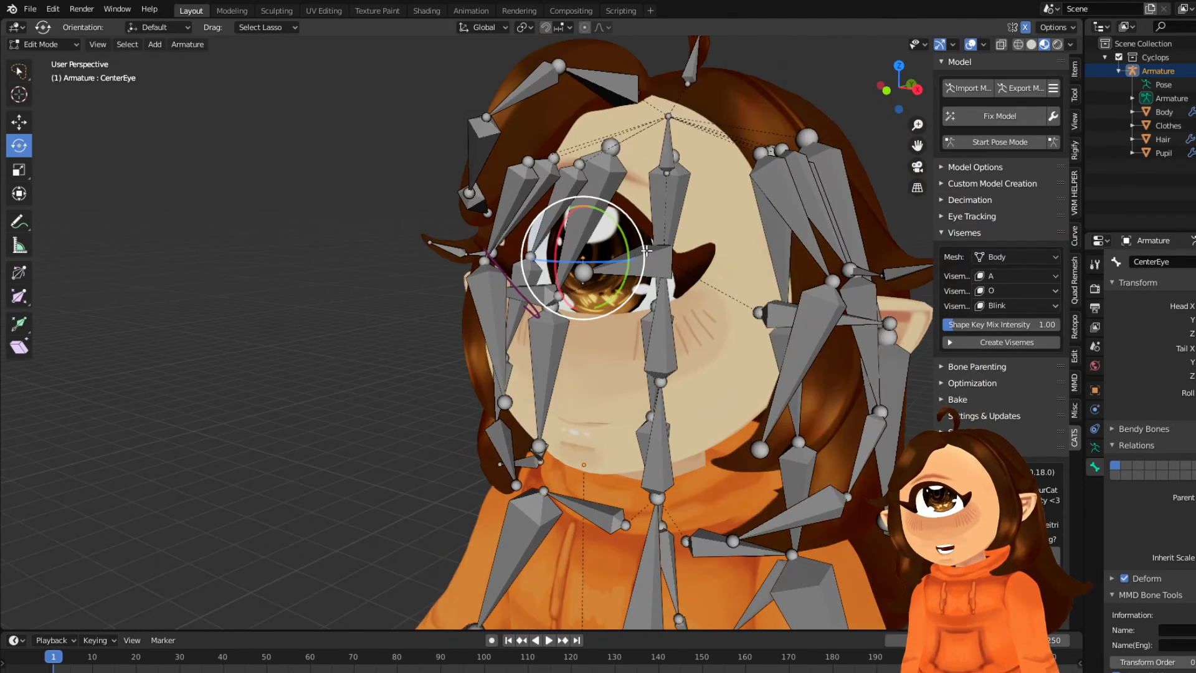
middle_click_drag(743, 244, 688, 250, "shift")
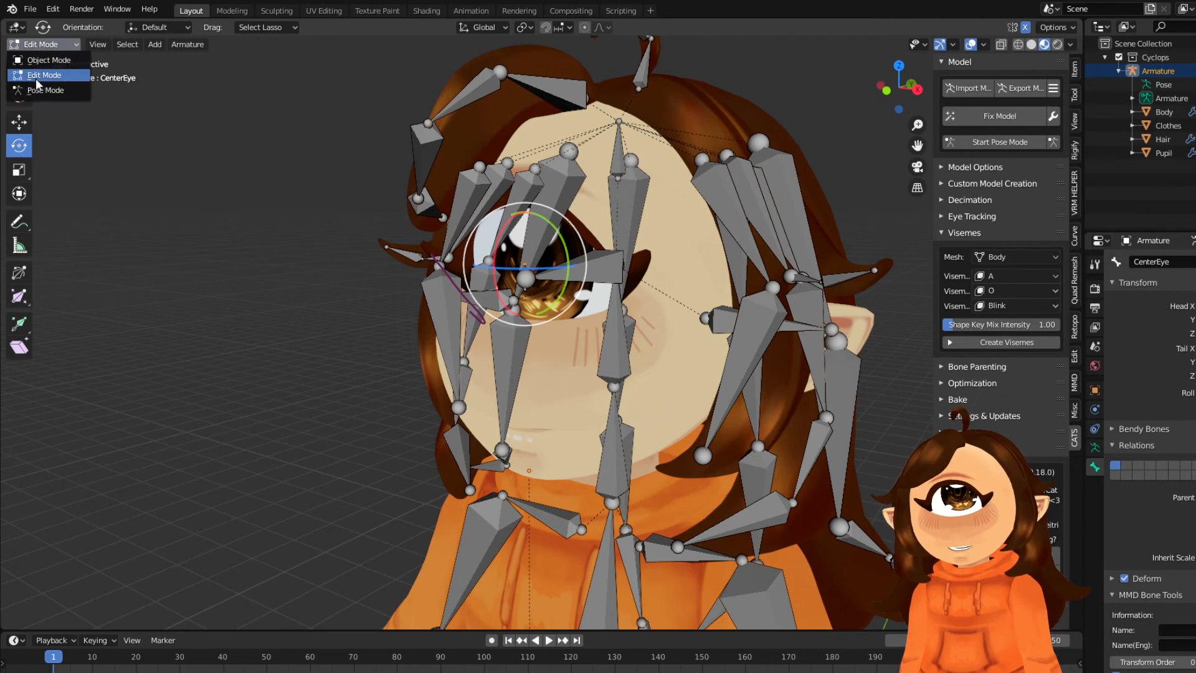
Put the armature in Object Mode and handwrite "L or R" as an annotation in front of the avatar's eye.
left_click(53, 46)
key("Tab")
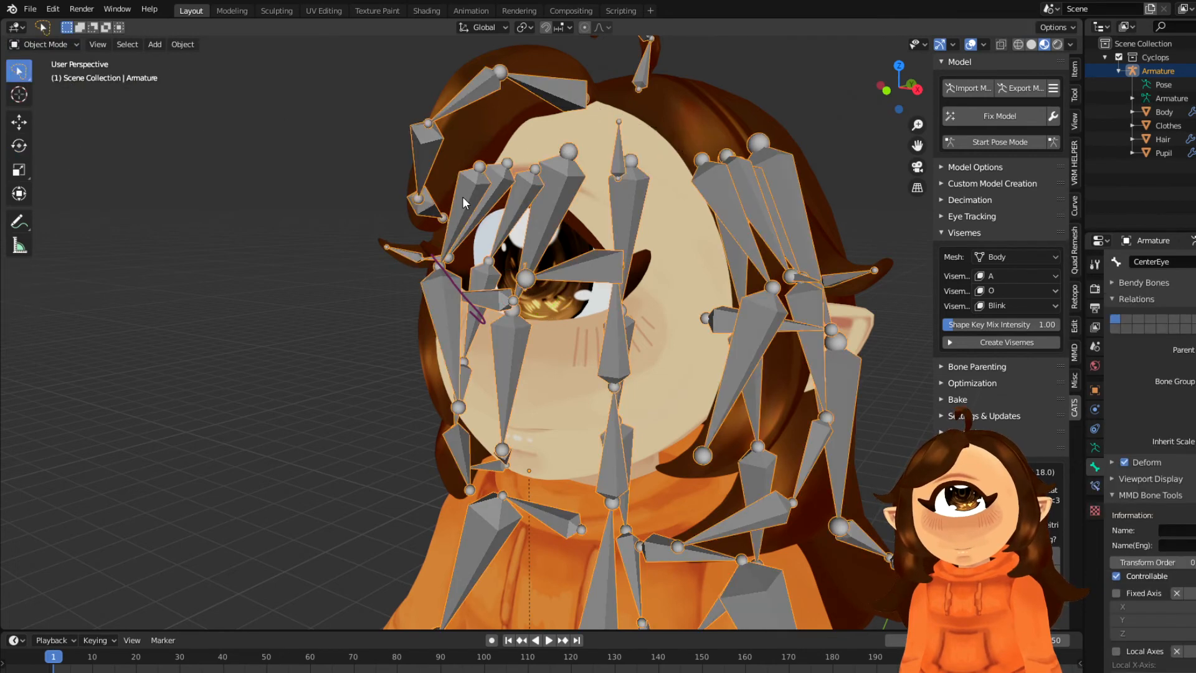
left_click(46, 44)
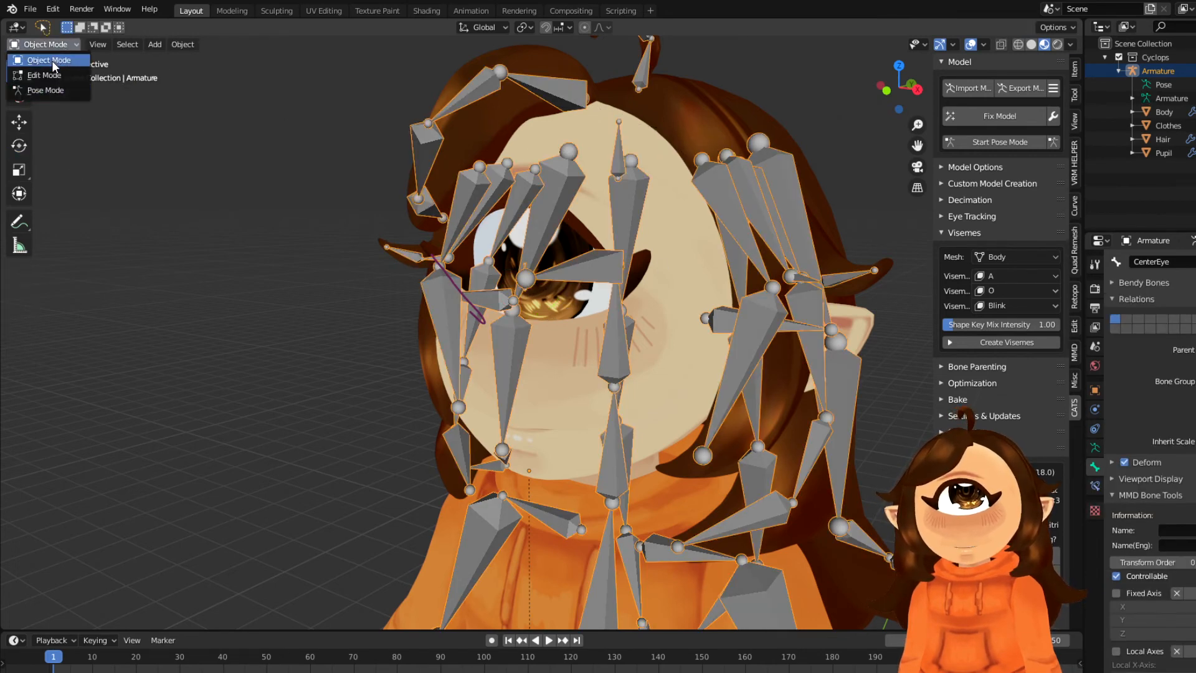
left_click(53, 61)
left_click(18, 221)
middle_click_drag(554, 259, 494, 253)
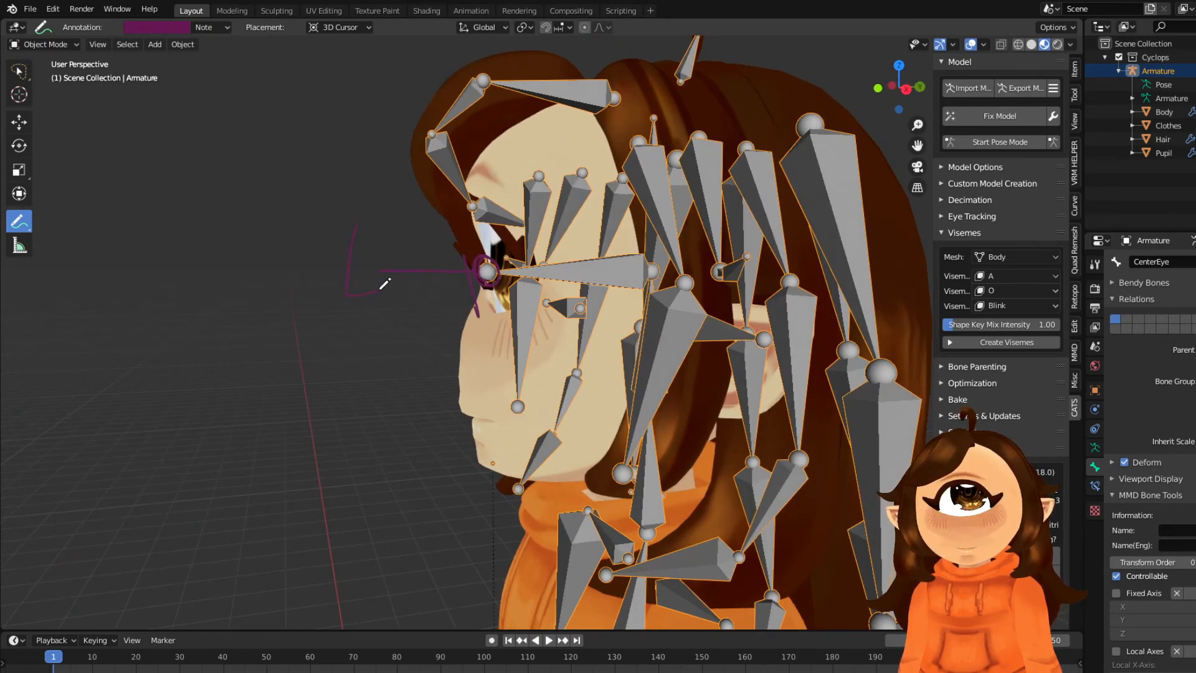
key("ctrl+z")
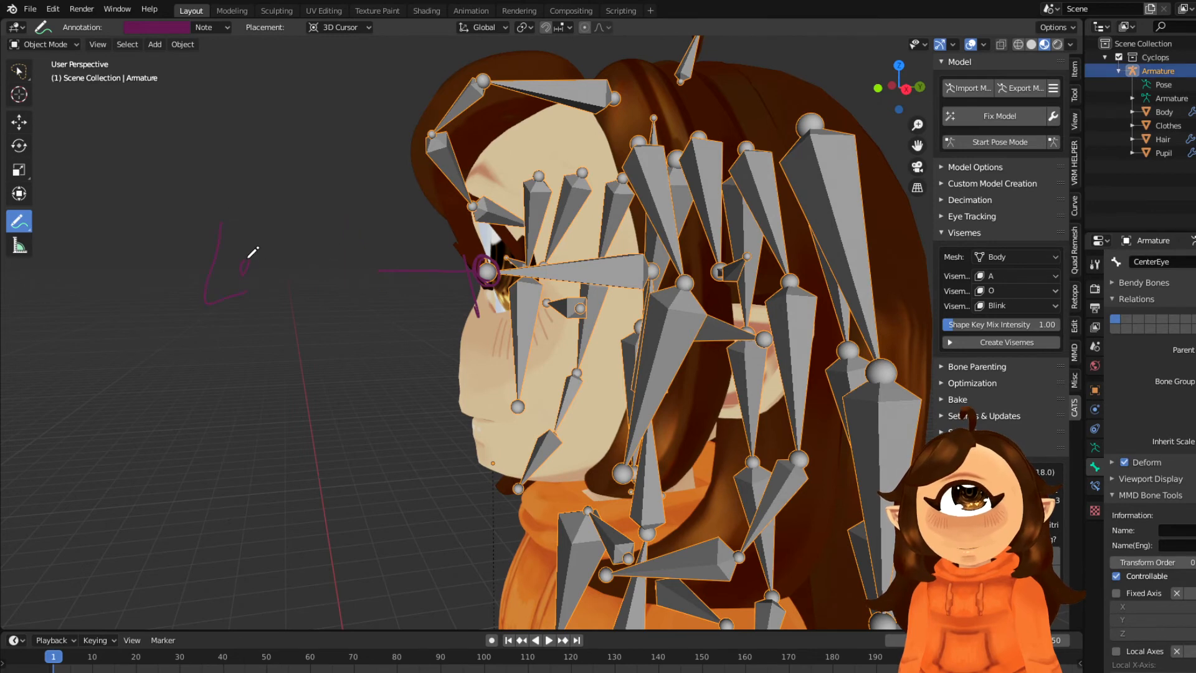
left_click_drag(276, 224, 295, 292)
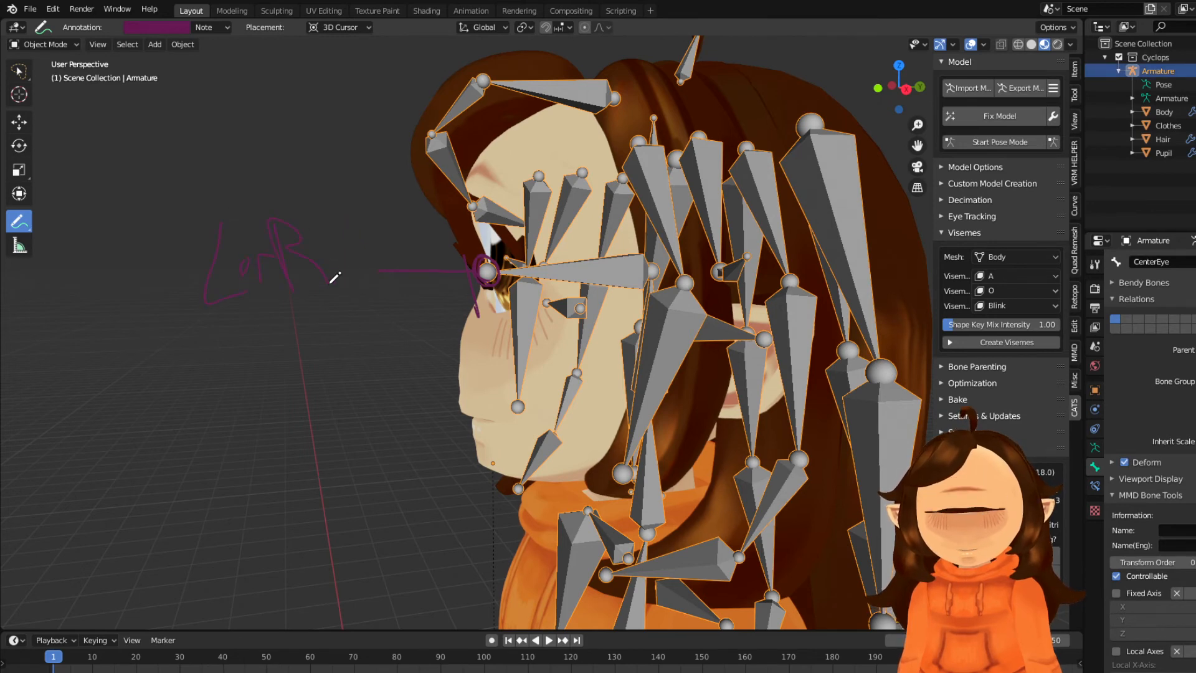
mouse_move(436, 294)
middle_mouse_down()
mouse_move(505, 306)
mouse_move(445, 295)
middle_mouse_up()
Undo the handwritten letters in front of the eye and leave the armature in Object Mode.
key("ctrl+z")
key("ctrl+z")
key("ctrl+z")
key("ctrl+z")
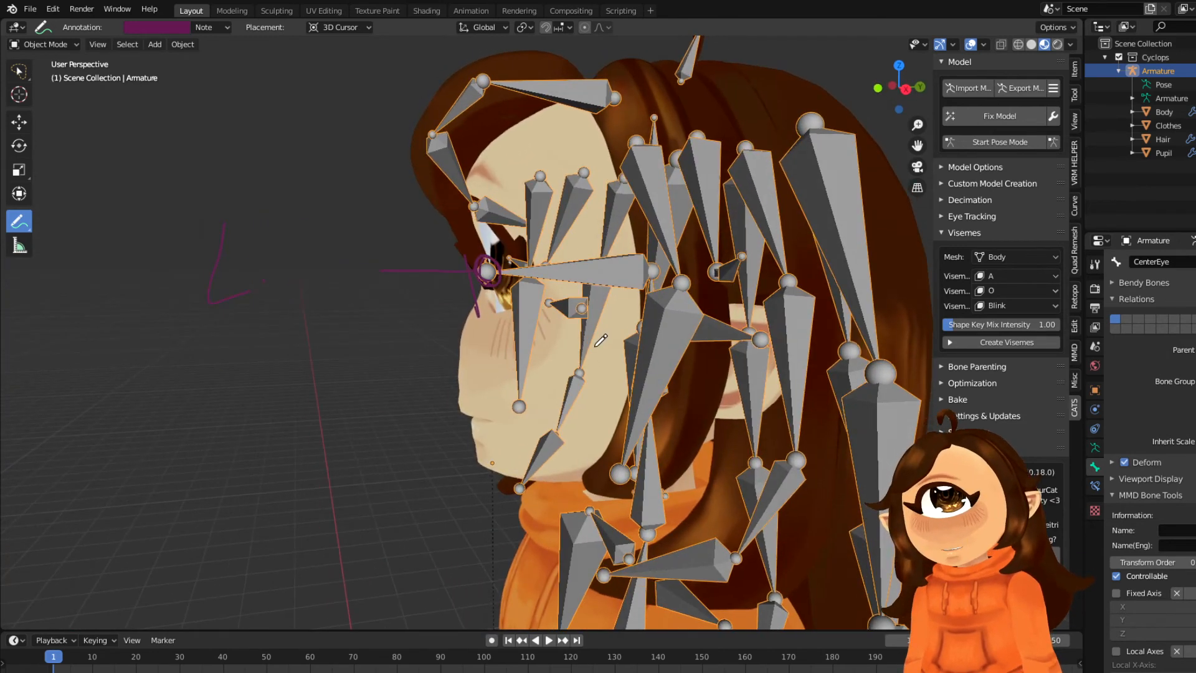
key("ctrl+z")
key("Tab")
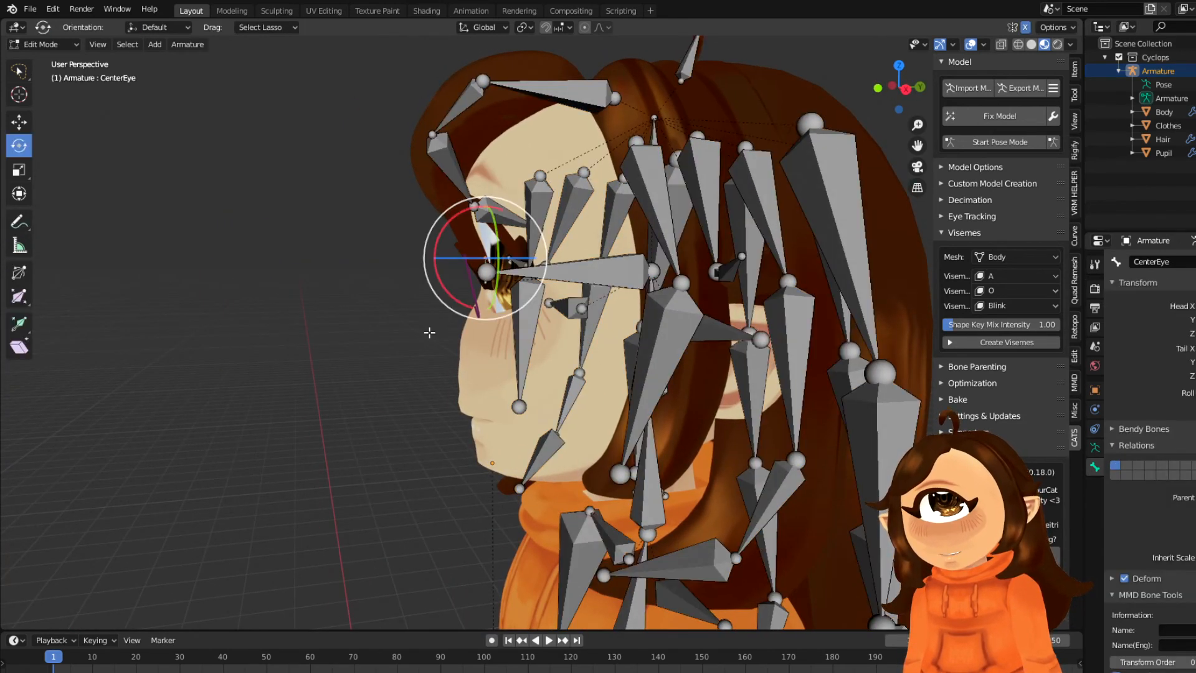
left_click(47, 44)
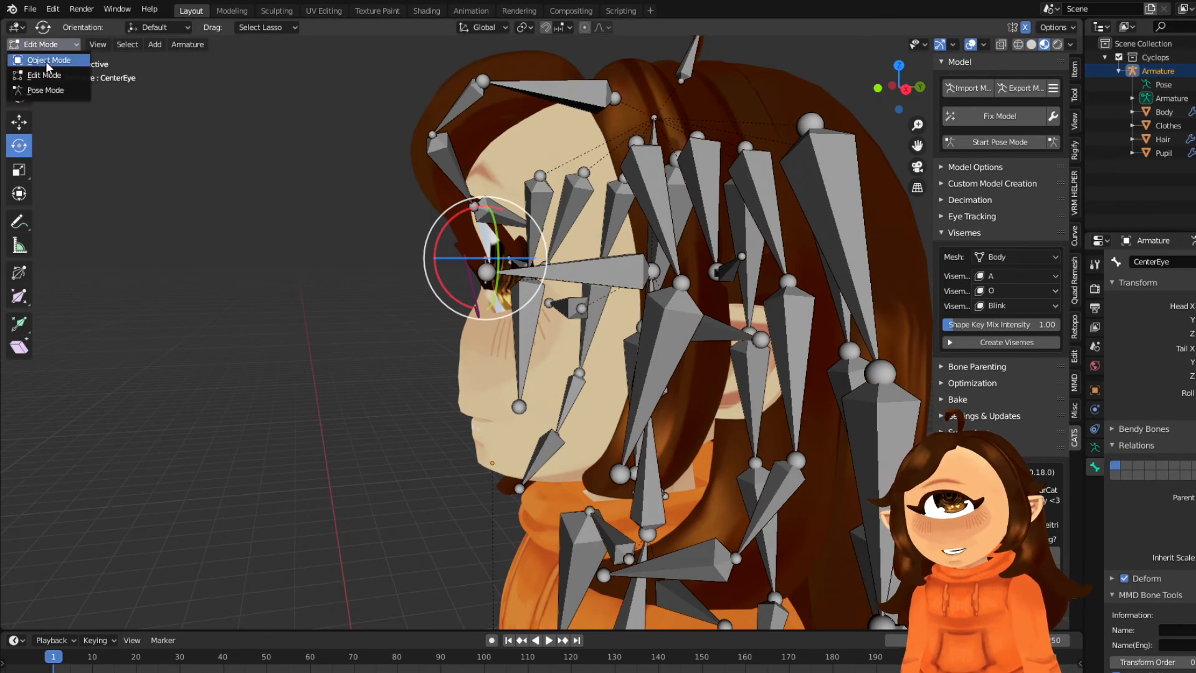
left_click(50, 62)
Draw a short annotation stroke over the iris from the front and undo it.
middle_click_drag(533, 223, 592, 230)
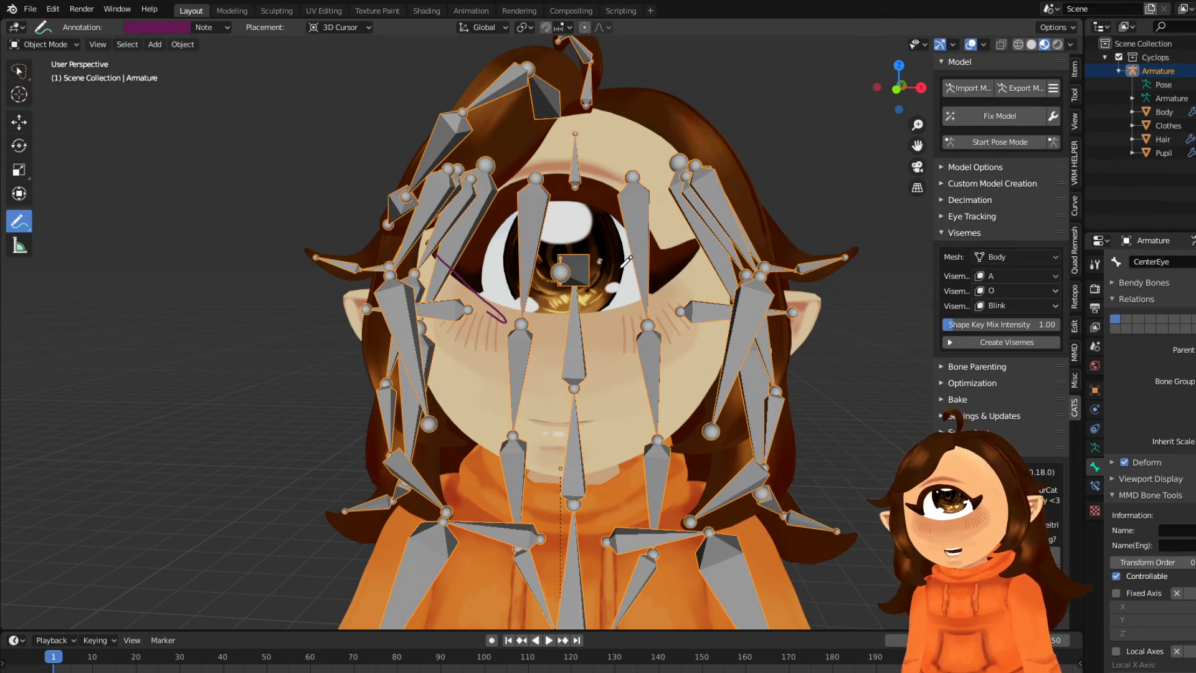
left_click_drag(599, 260, 634, 282)
key("ctrl+z")
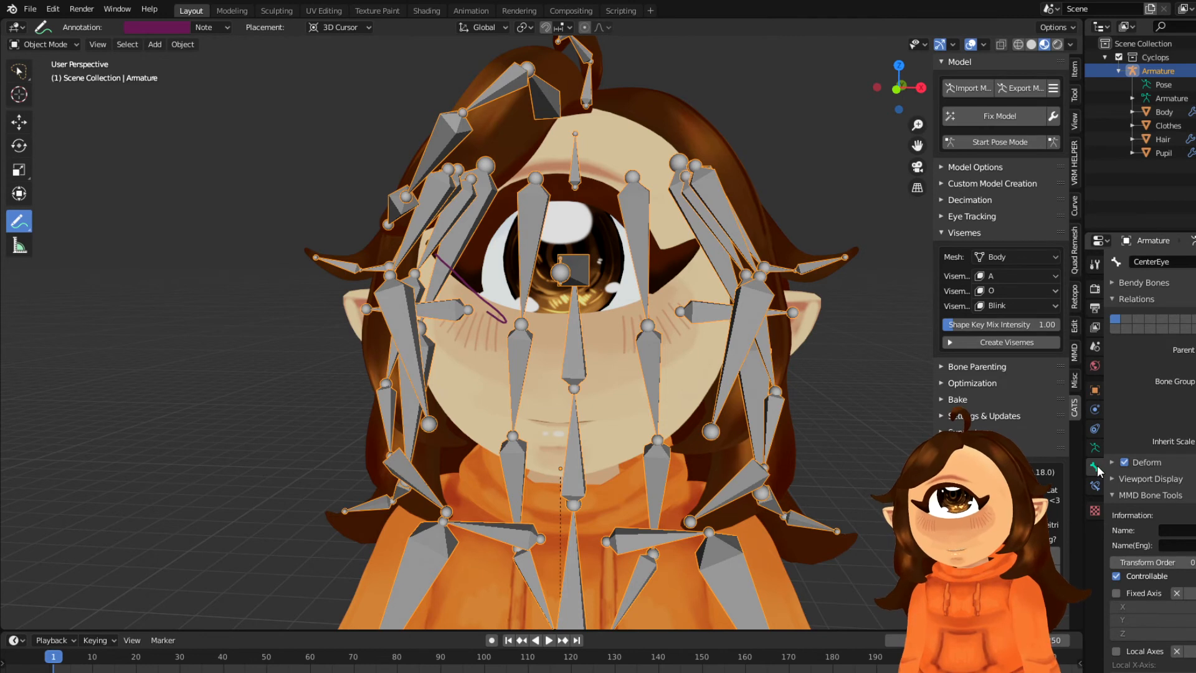
Switch to the Move tool, select the Body mesh and look through the shape keys in its mesh data properties.
left_click(19, 45)
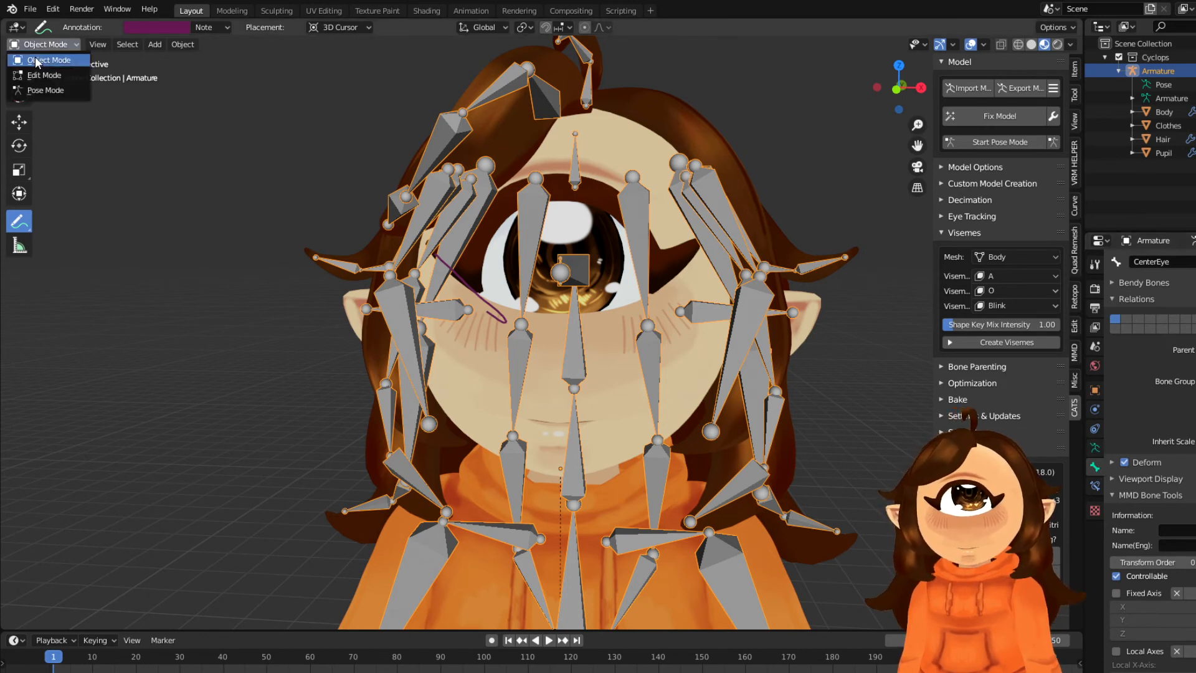
left_click(35, 61)
left_click(19, 122)
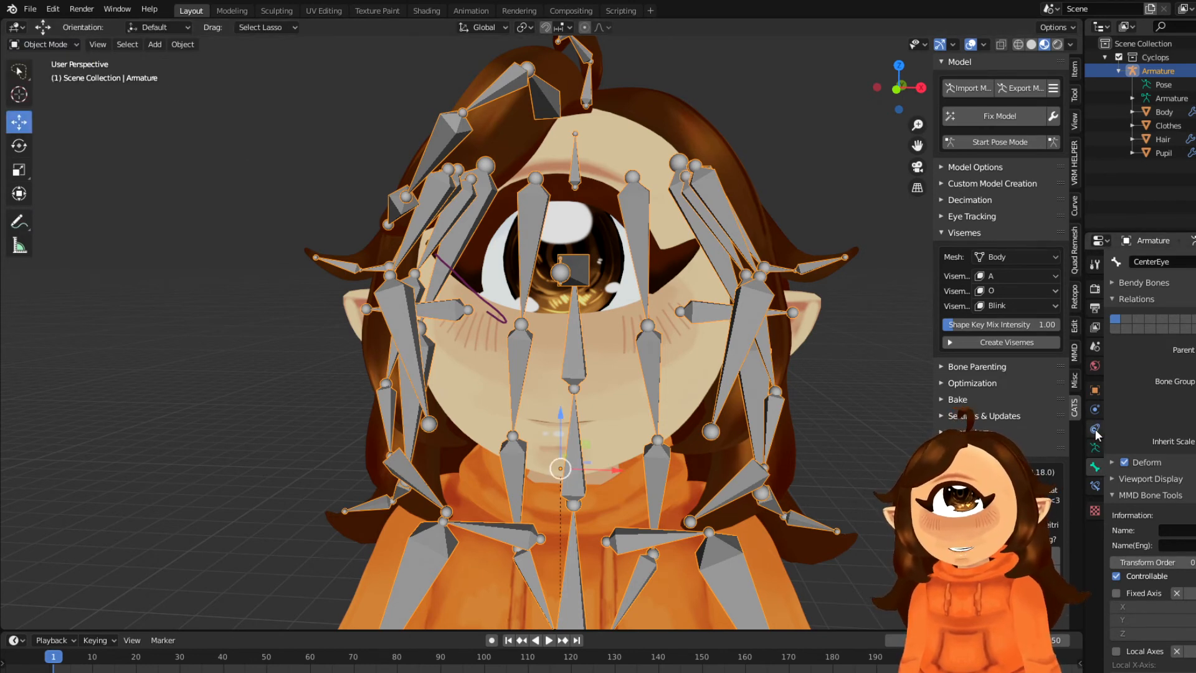
left_click(1179, 117)
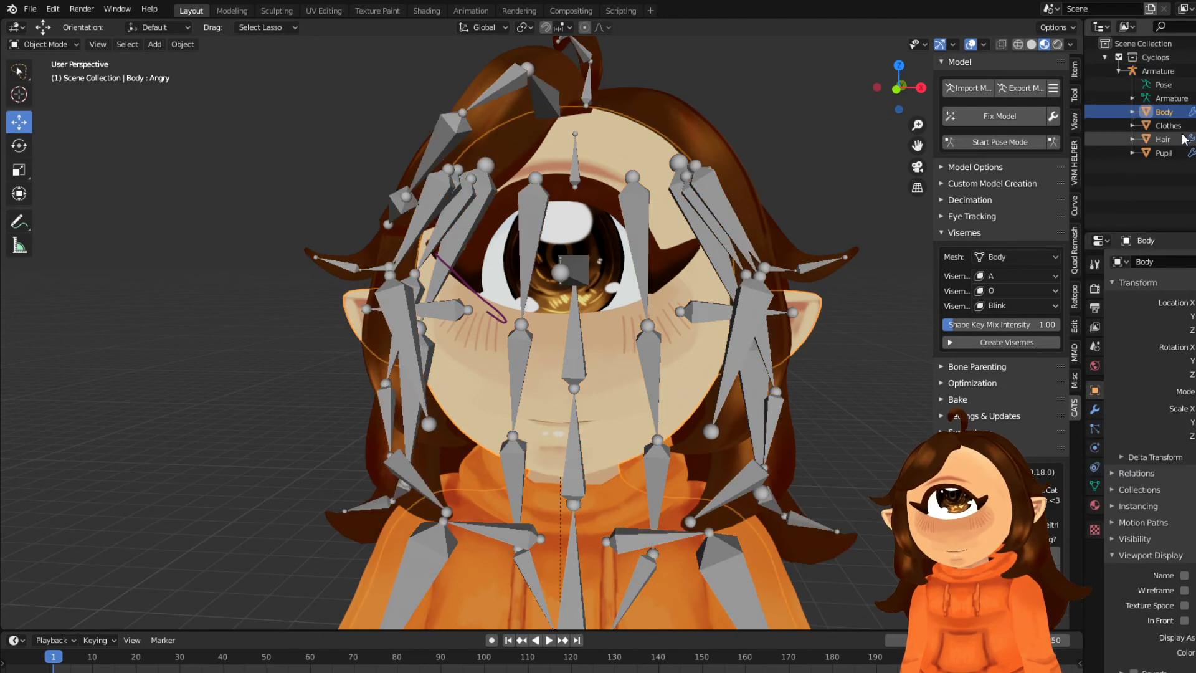
left_click(1095, 410)
left_click(1094, 487)
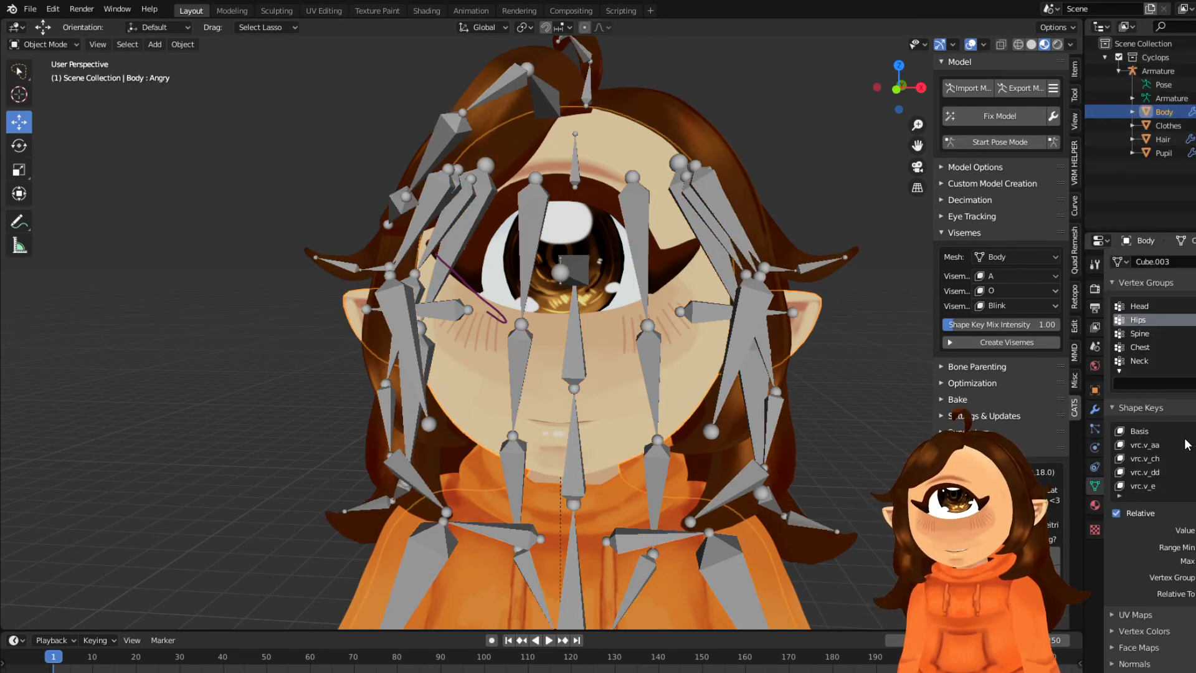
scroll(1186, 444, "down", 20)
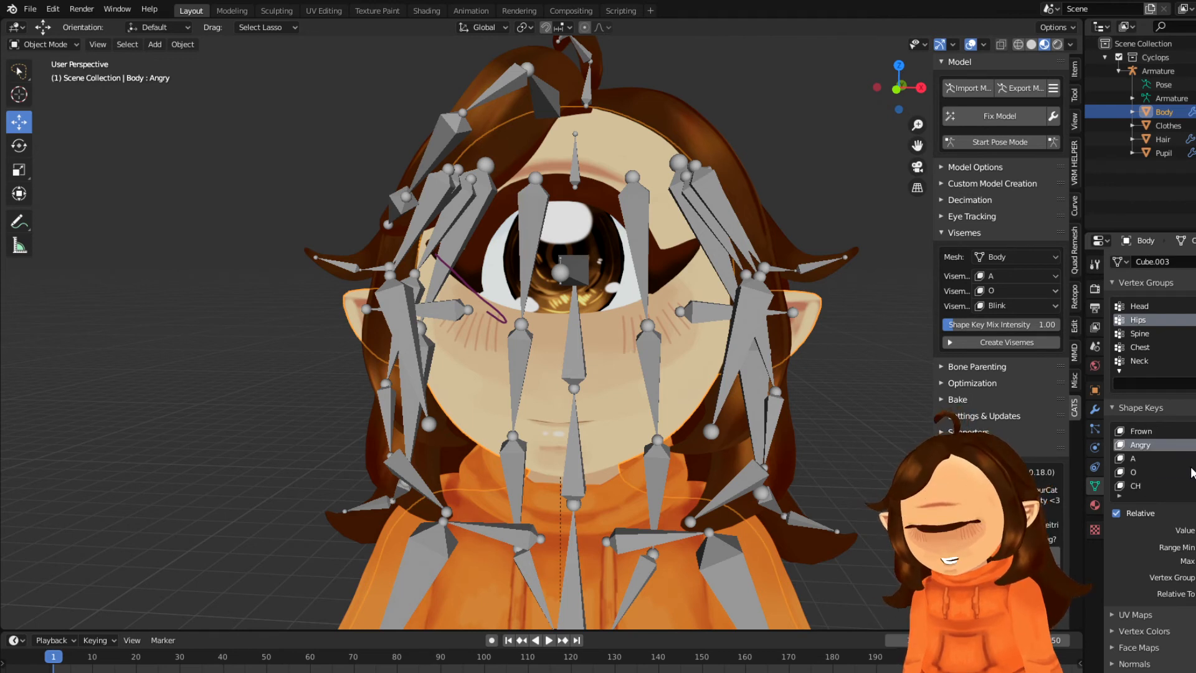
Open the Pupil mesh in Edit Mode, slide it sideways across the eye along the X axis, and undo the move.
left_click(589, 282)
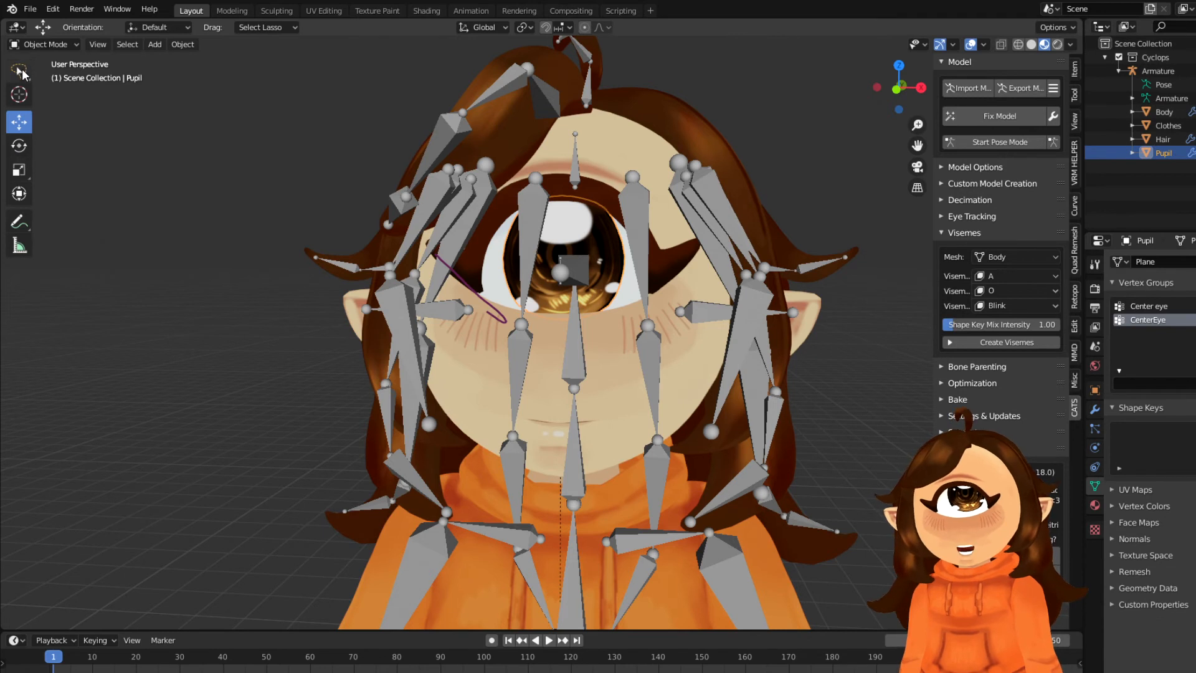
left_click(44, 45)
left_click(38, 75)
key("Tab")
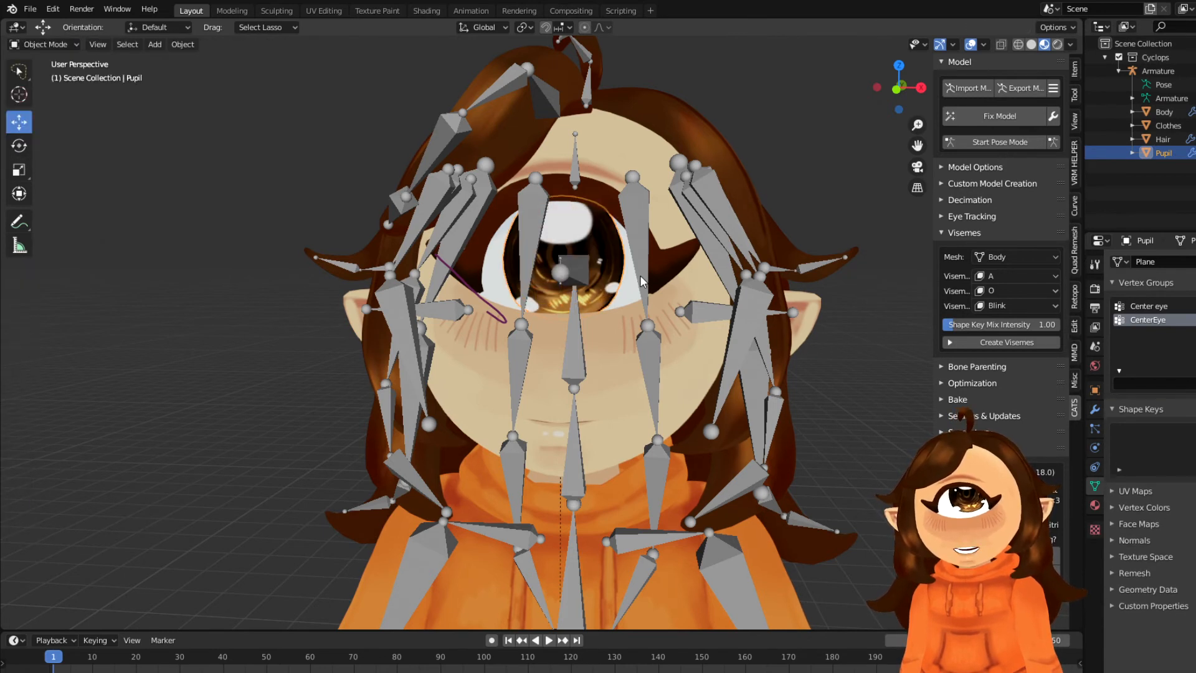
key("Tab")
key("g")
key("x")
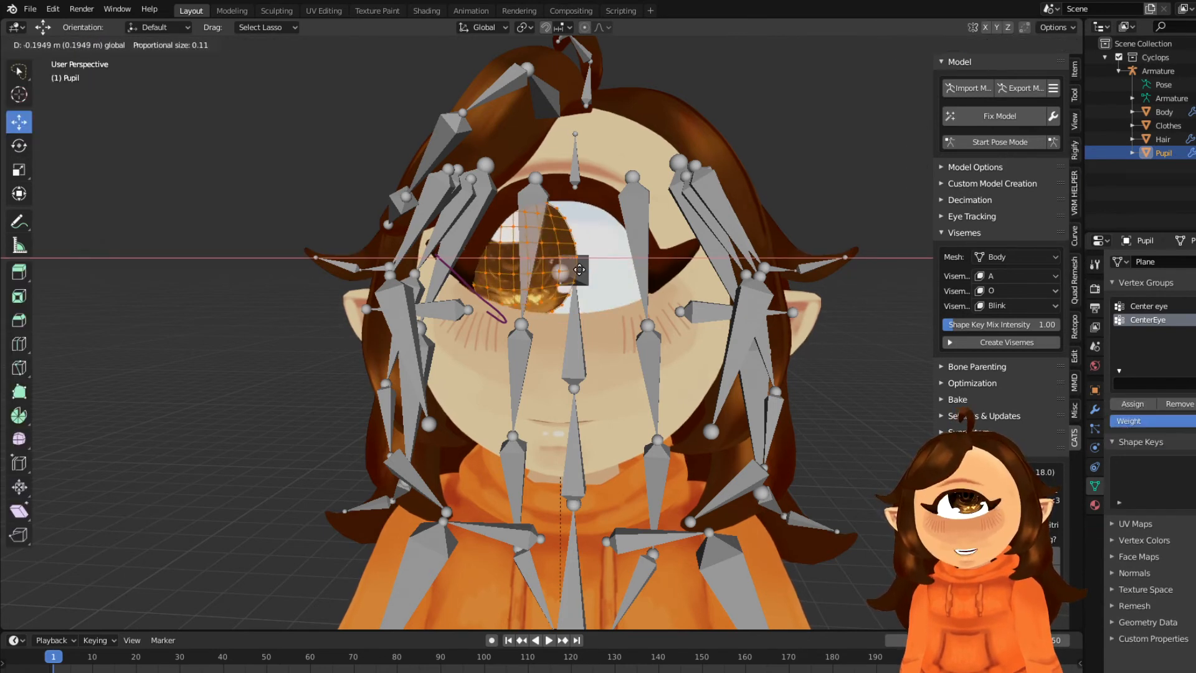
left_click_drag(579, 270, 649, 272)
key("ctrl+z")
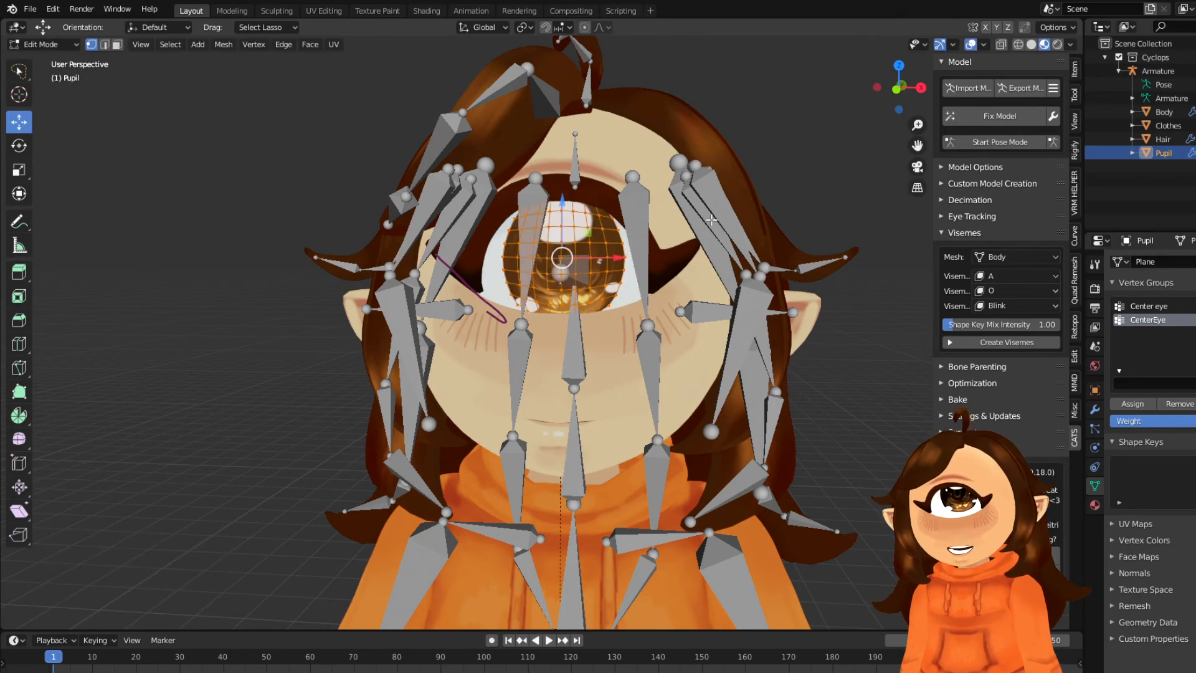
Scale the pupil mesh down slightly, move it about 0.066 m along Y, and undo both changes.
middle_click_drag(814, 218, 767, 244)
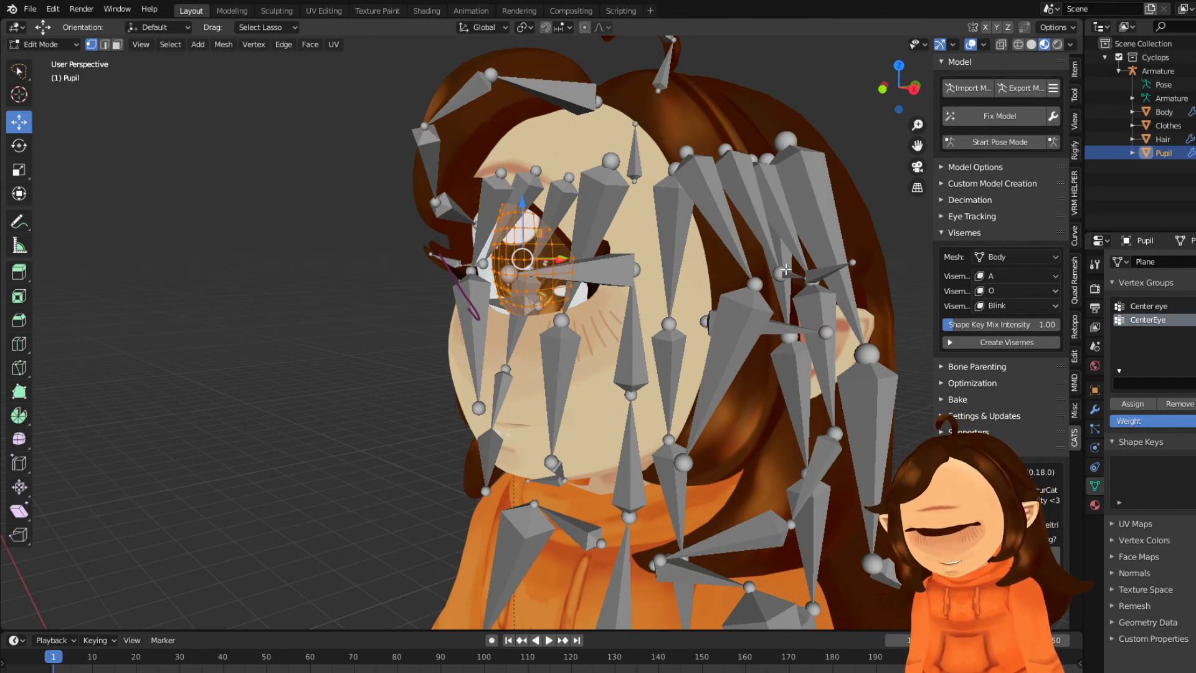
key("s")
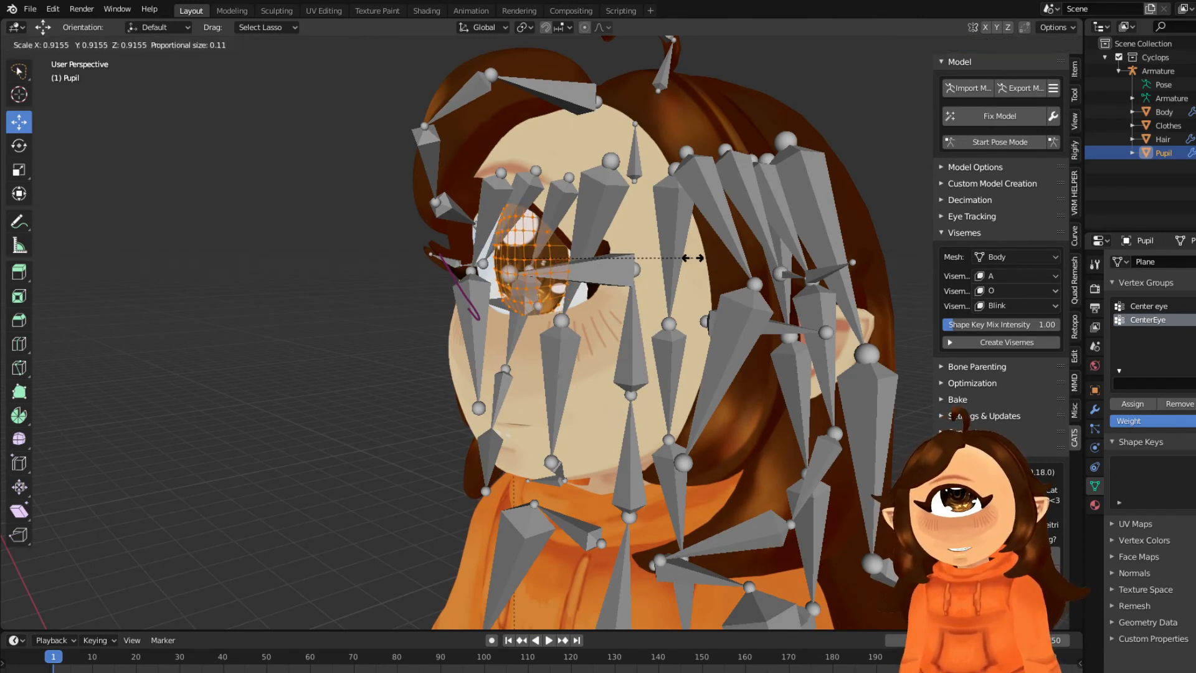
left_click(685, 258)
middle_click_drag(685, 258, 519, 243)
left_click_drag(556, 259, 572, 258)
middle_click_drag(572, 259, 774, 241)
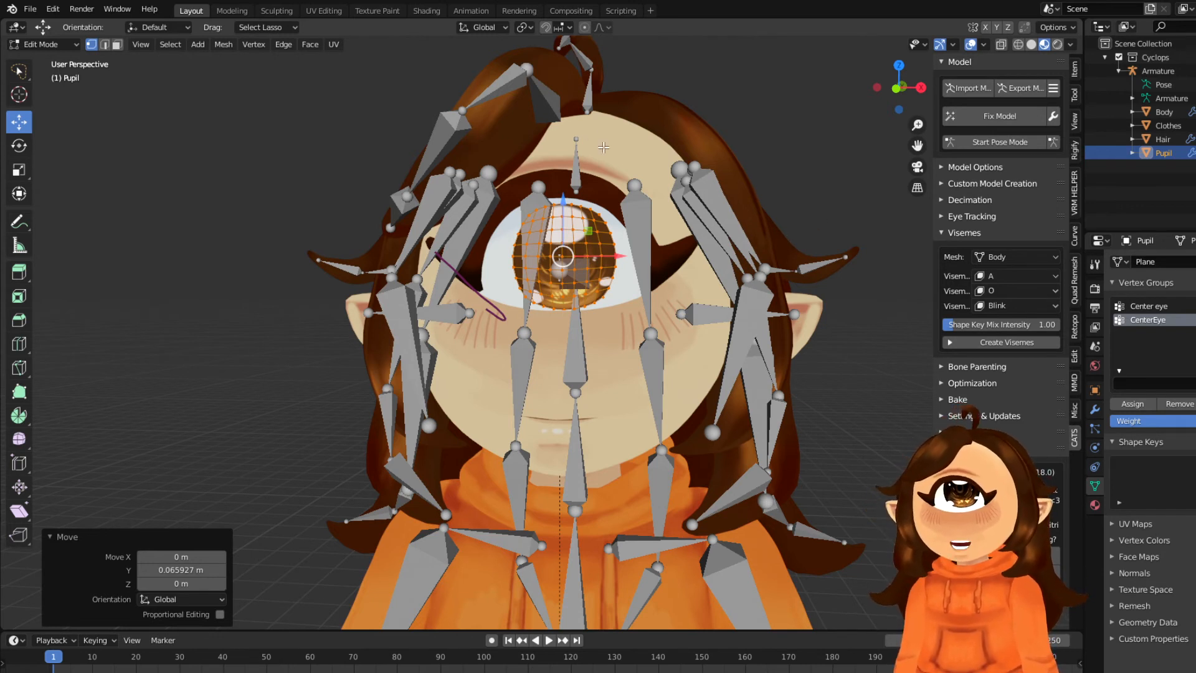
key("ctrl+z")
key("ctrl+z")
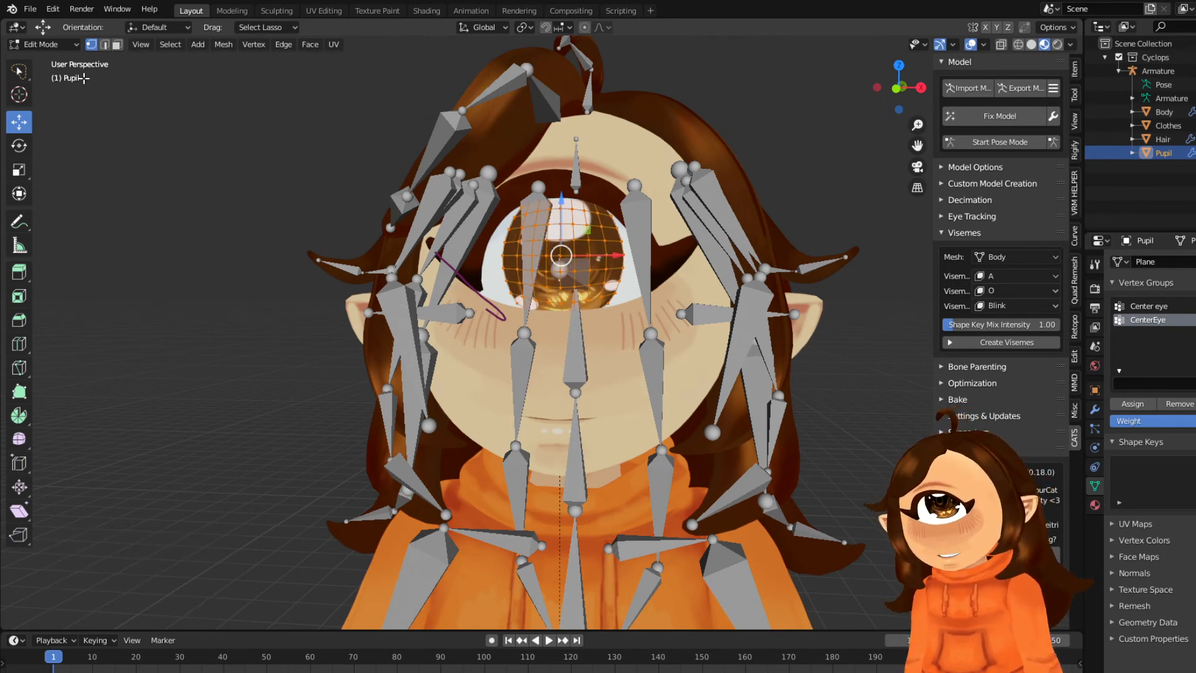
Return the Pupil to Object Mode and select the Body mesh to view its shape keys.
left_click(39, 45)
left_click(34, 64)
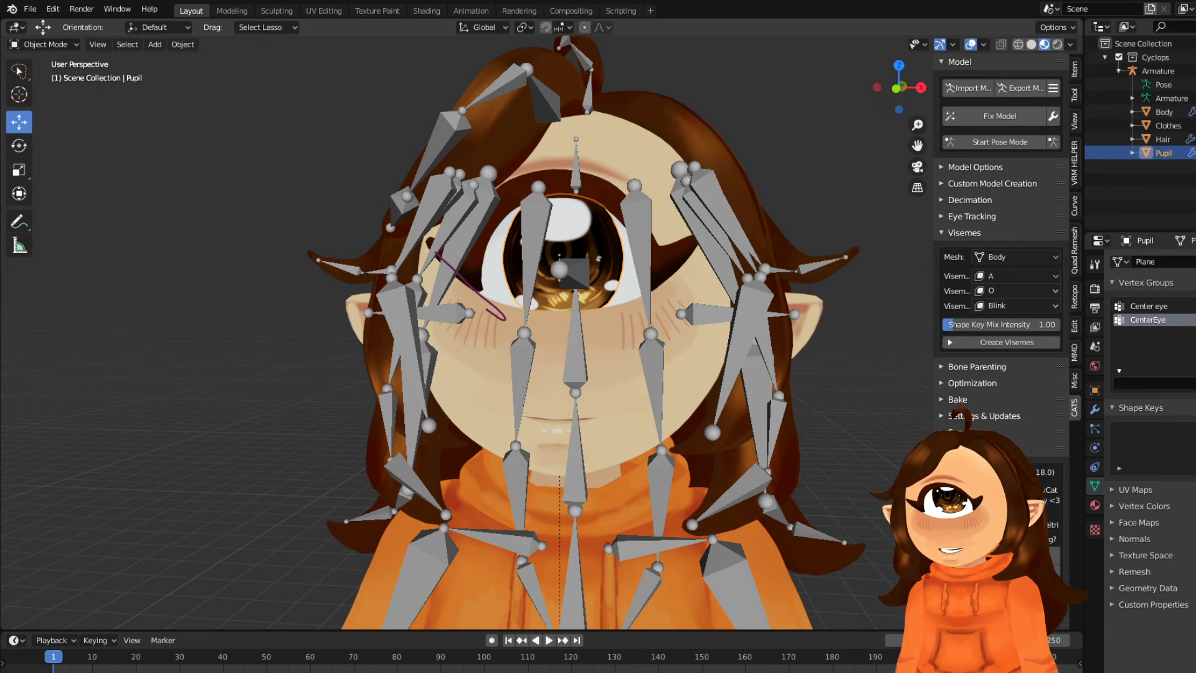
left_click(44, 44)
left_click(630, 160)
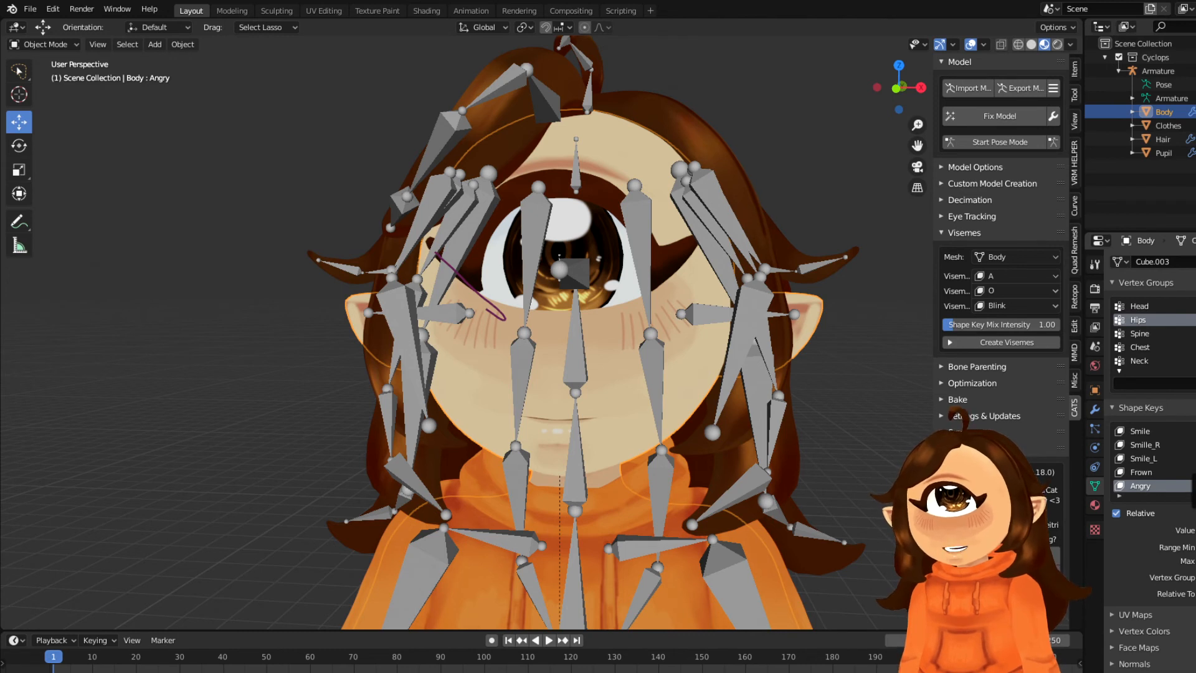
scroll(1153, 459, "down", 1)
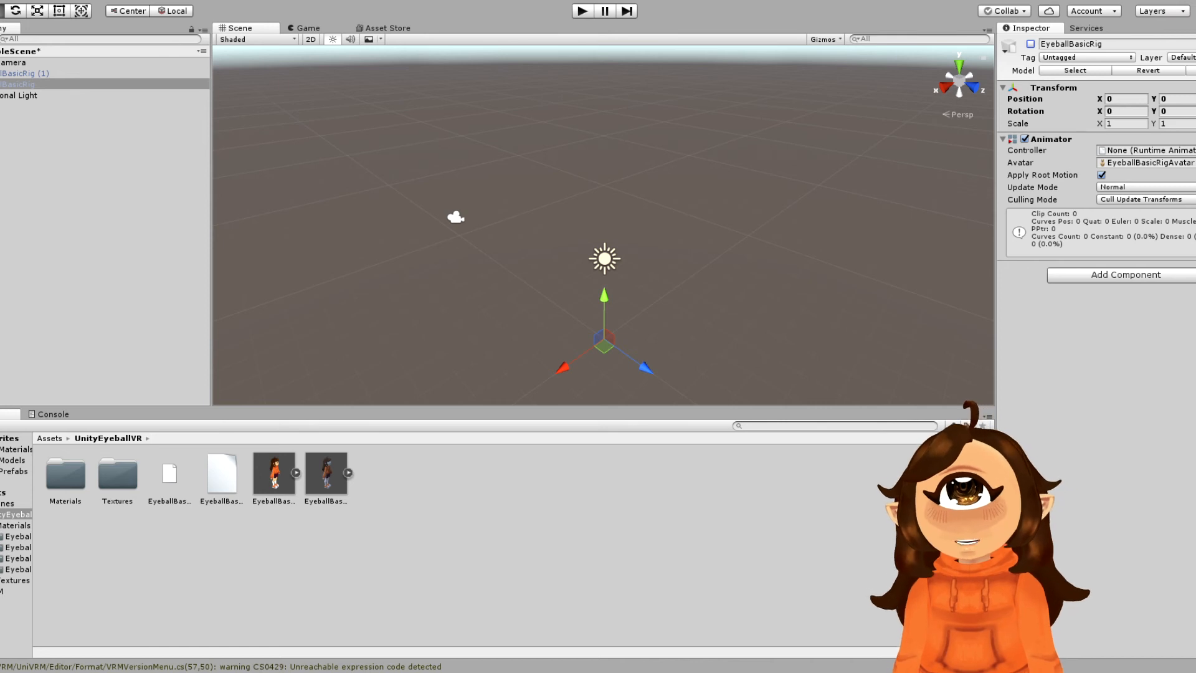
In Unity, place the orange-hoodie EyeballBasicRig model in the scene and set its X and Y position to 0.
left_click(264, 492)
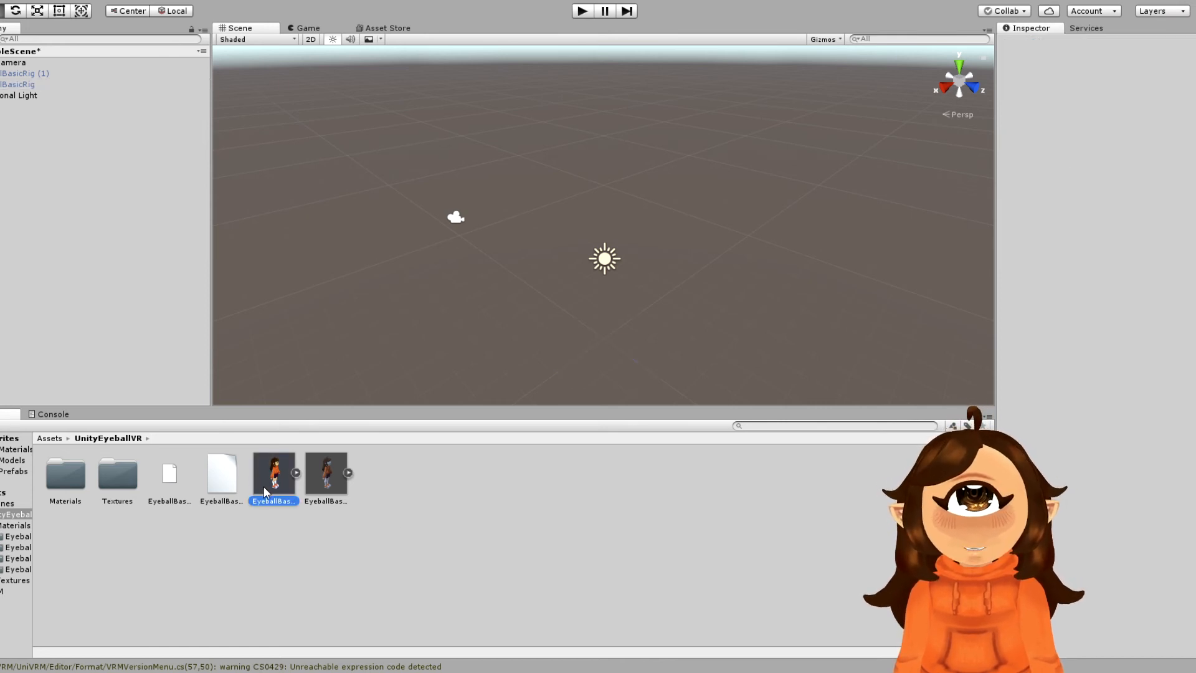
left_click_drag(265, 492, 560, 286)
left_click(1139, 99)
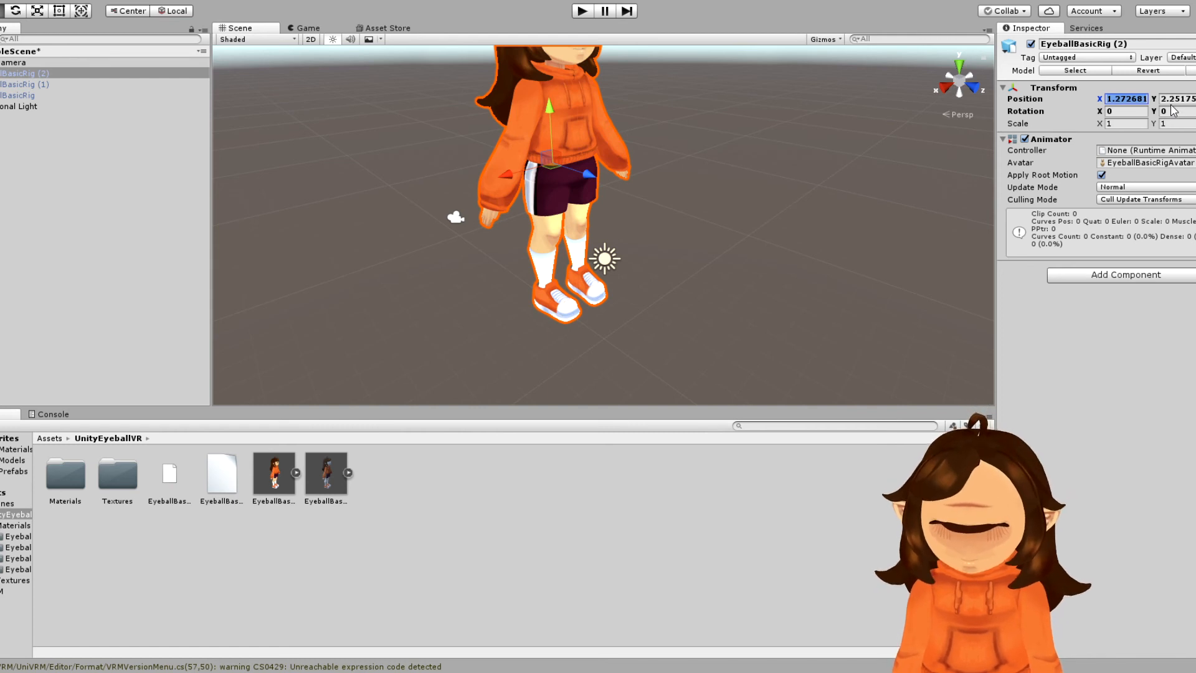
type("0")
left_click(1174, 99)
type("0")
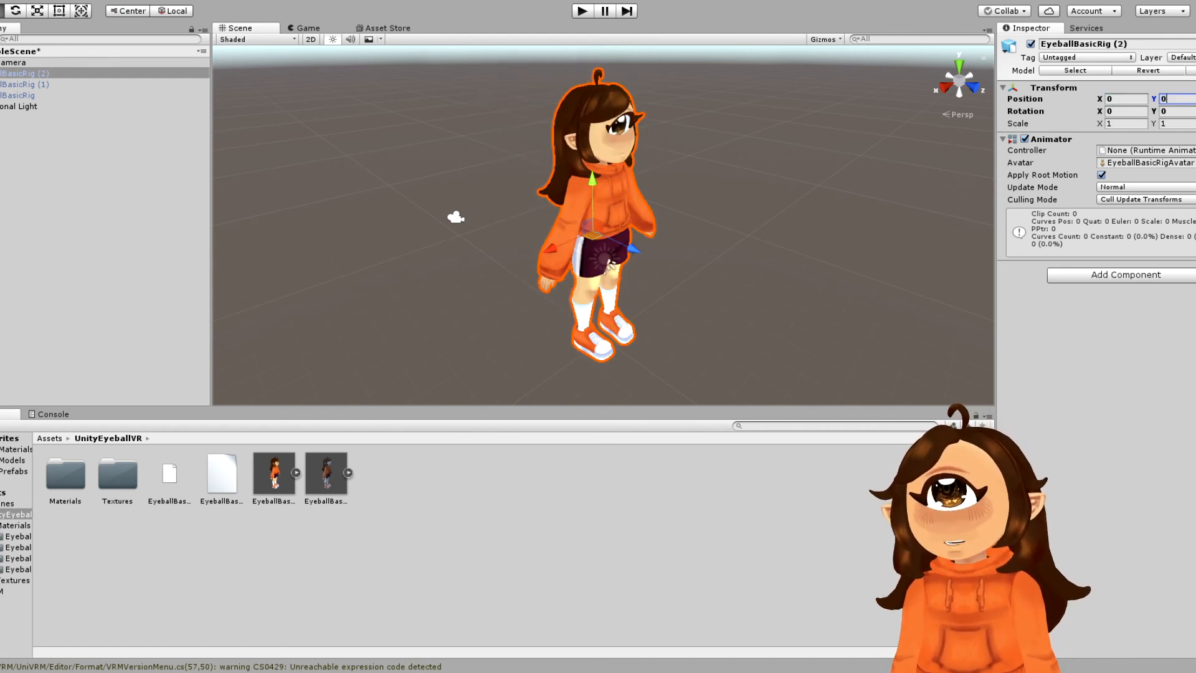
left_click(736, 181)
left_click(550, 186)
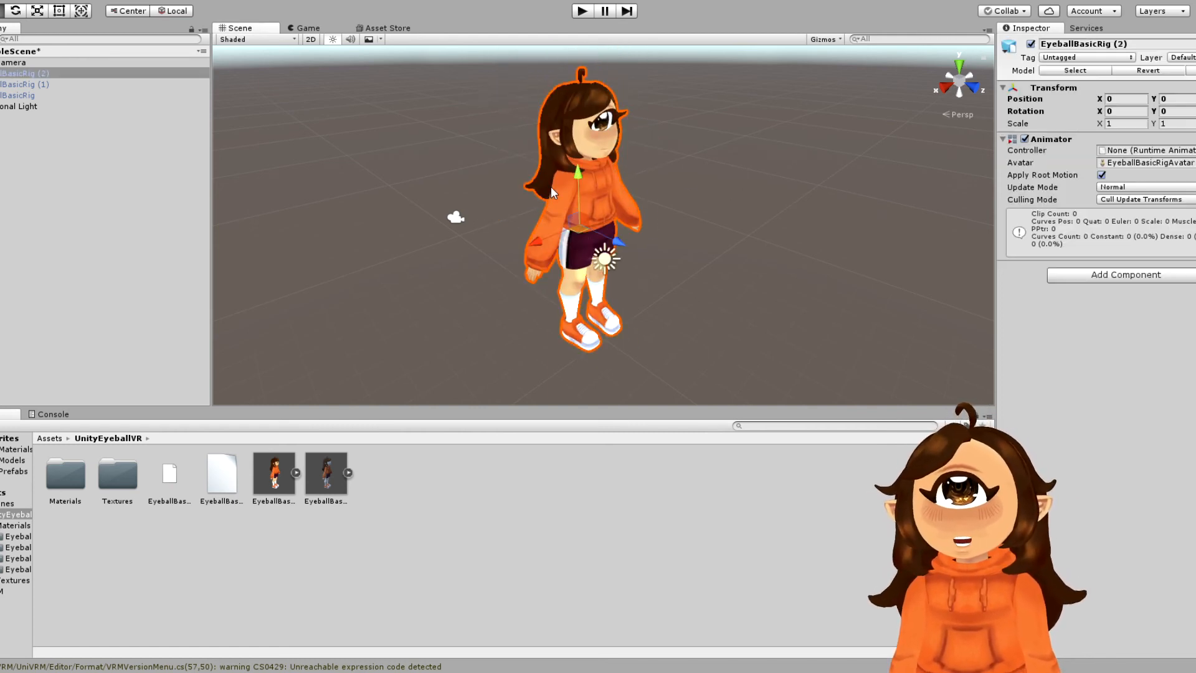
Open the avatar bone mapping configuration from the EyeballBasicRig model's rig import settings.
left_click(273, 476)
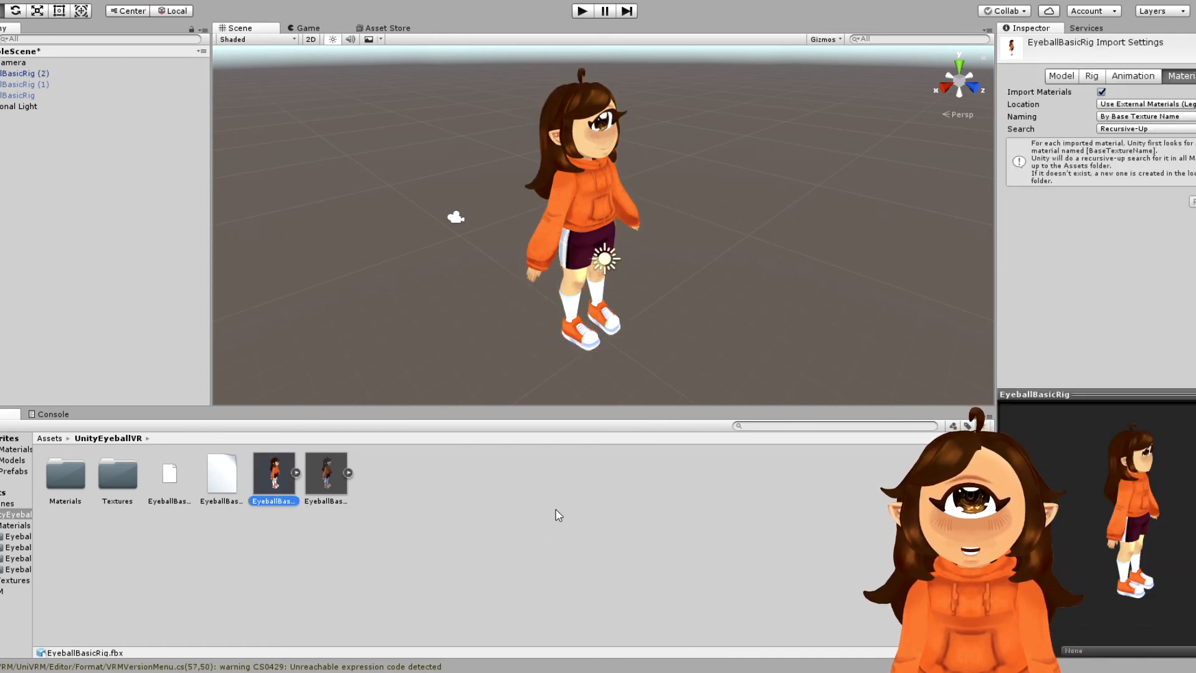
left_click(1092, 76)
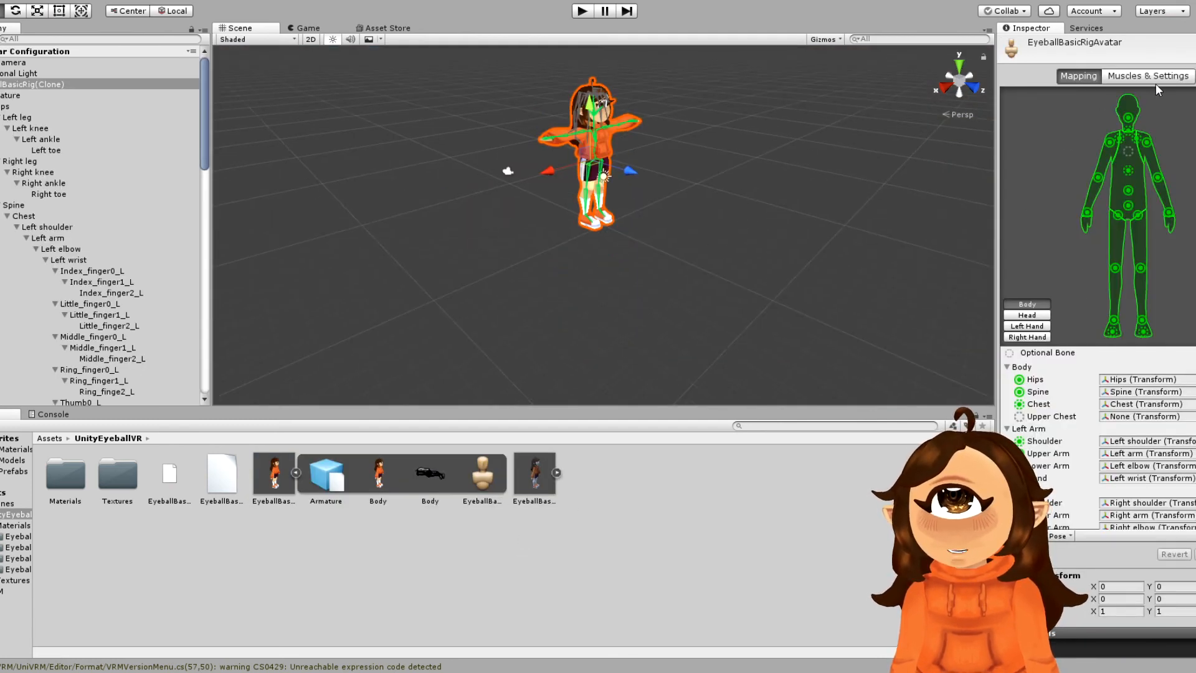
scroll(688, 124, "up", 2)
middle_click_drag(689, 106, 679, 165)
scroll(679, 167, "up", 4)
middle_click_drag(612, 319, 627, 295)
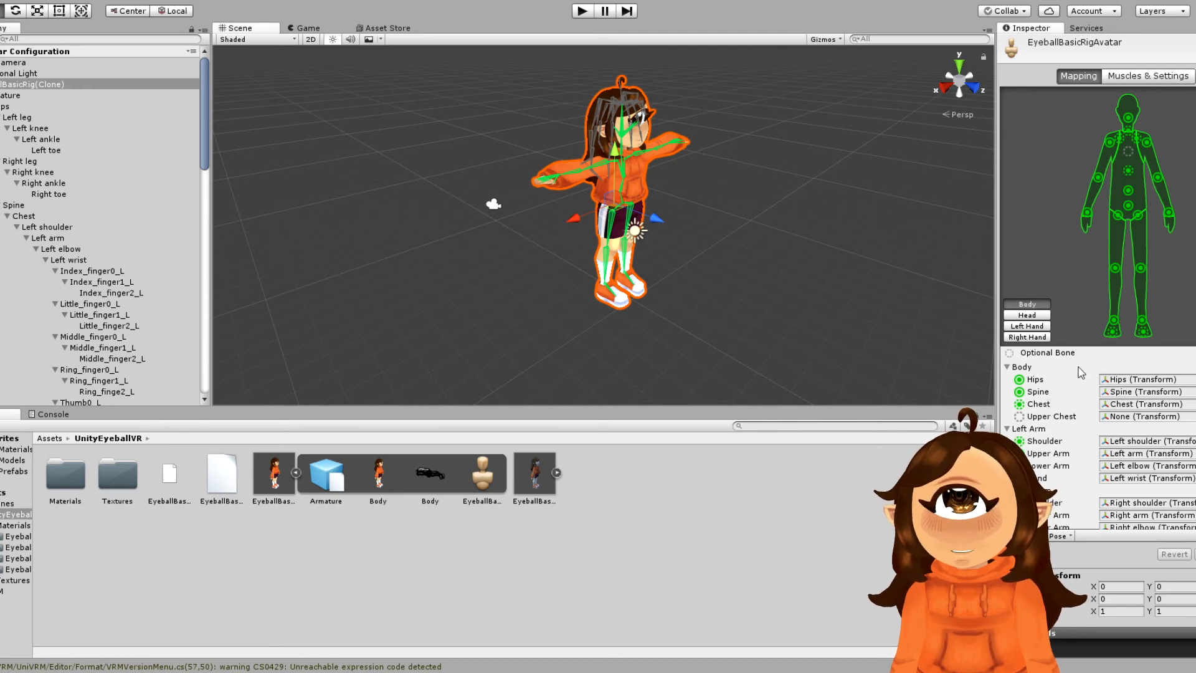
Look through the avatar's body bone mapping and show the head bone mapping.
scroll(1139, 454, "down", 4)
scroll(1140, 444, "up", 4)
scroll(1114, 436, "down", 3)
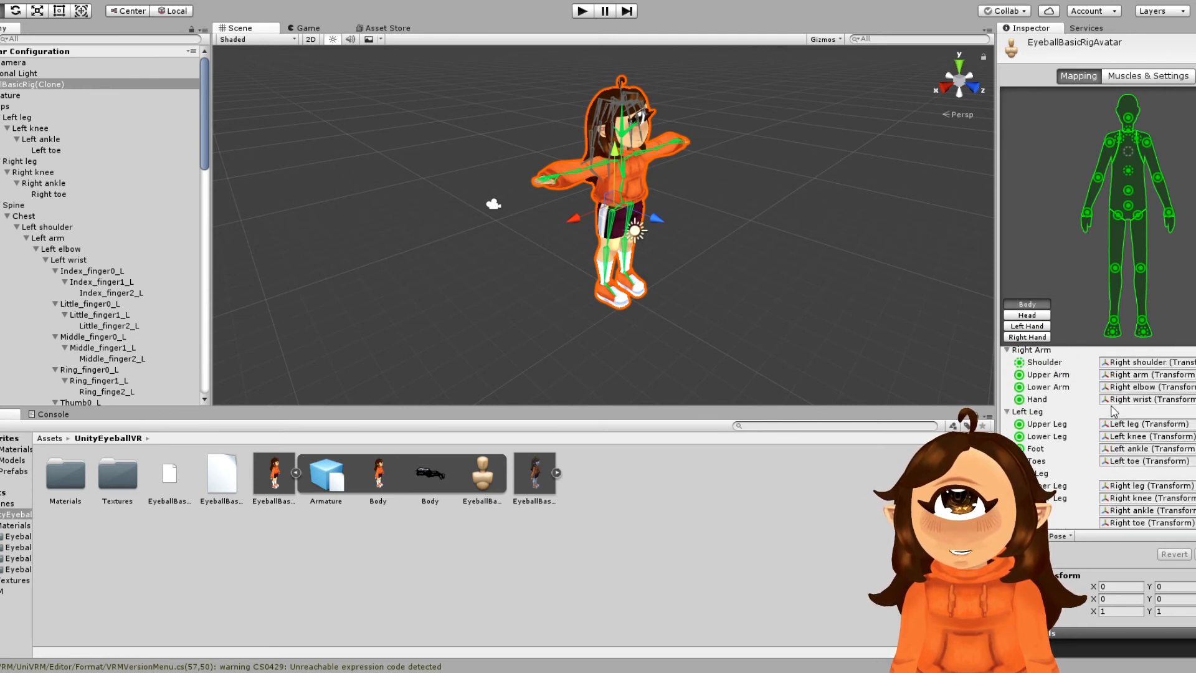
left_click(1037, 315)
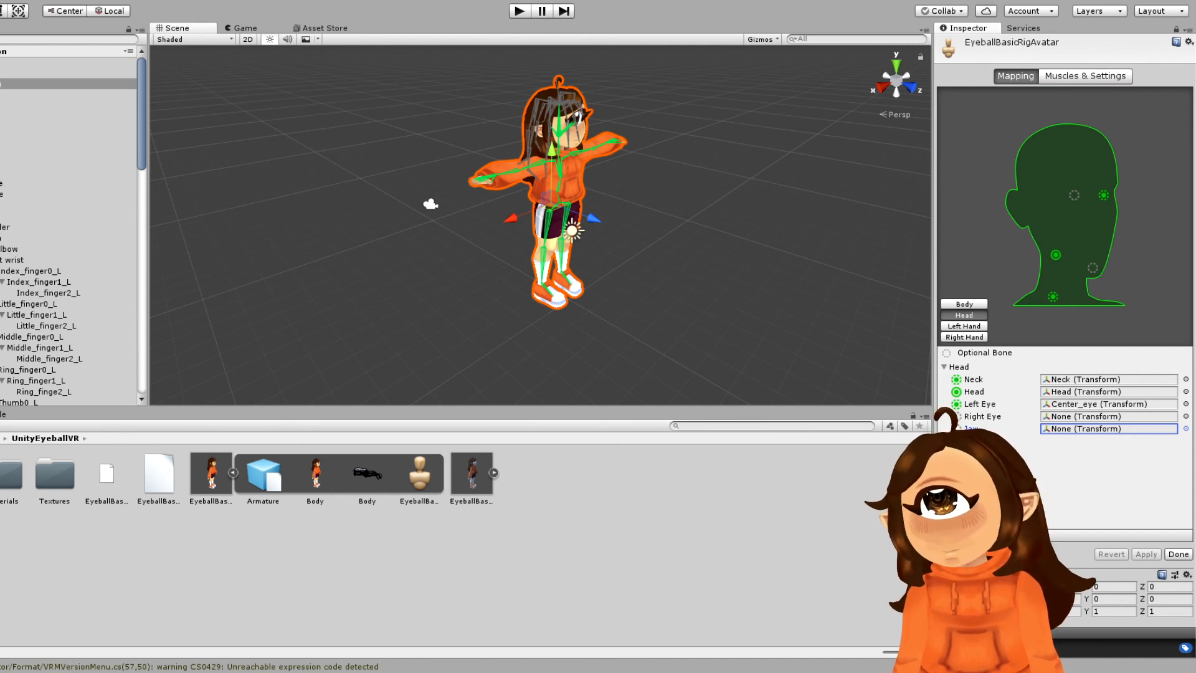
Finish the avatar bone mapping configuration and return to the scene.
left_click(330, 464)
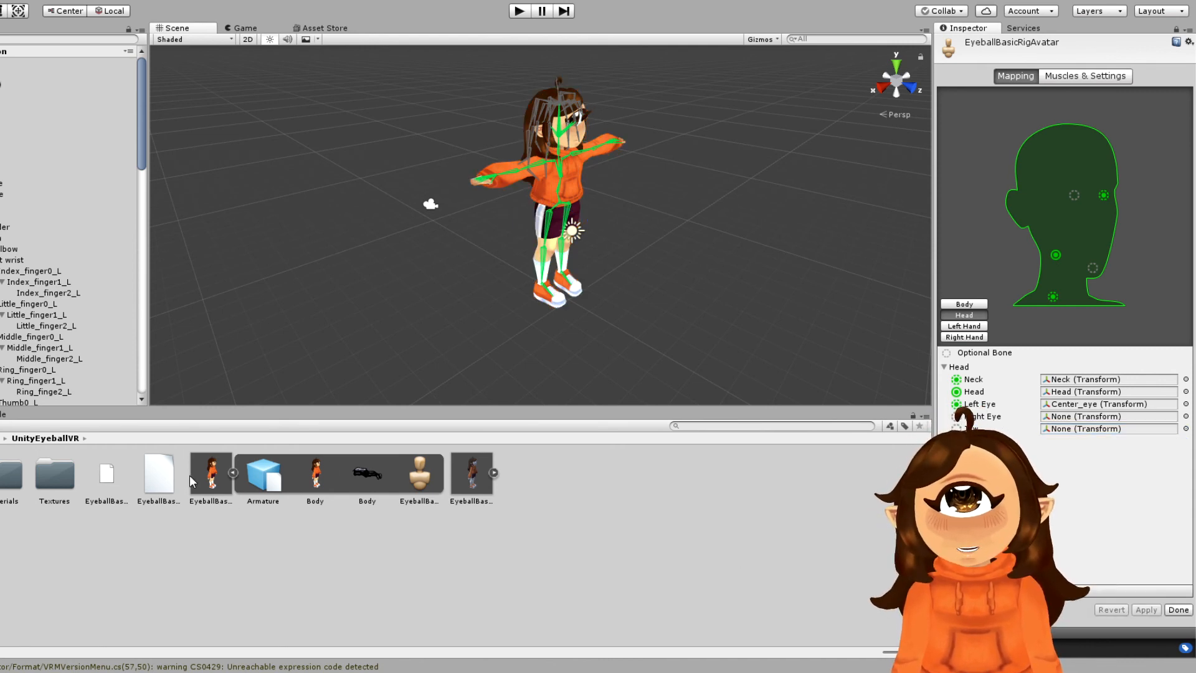
left_click(315, 476)
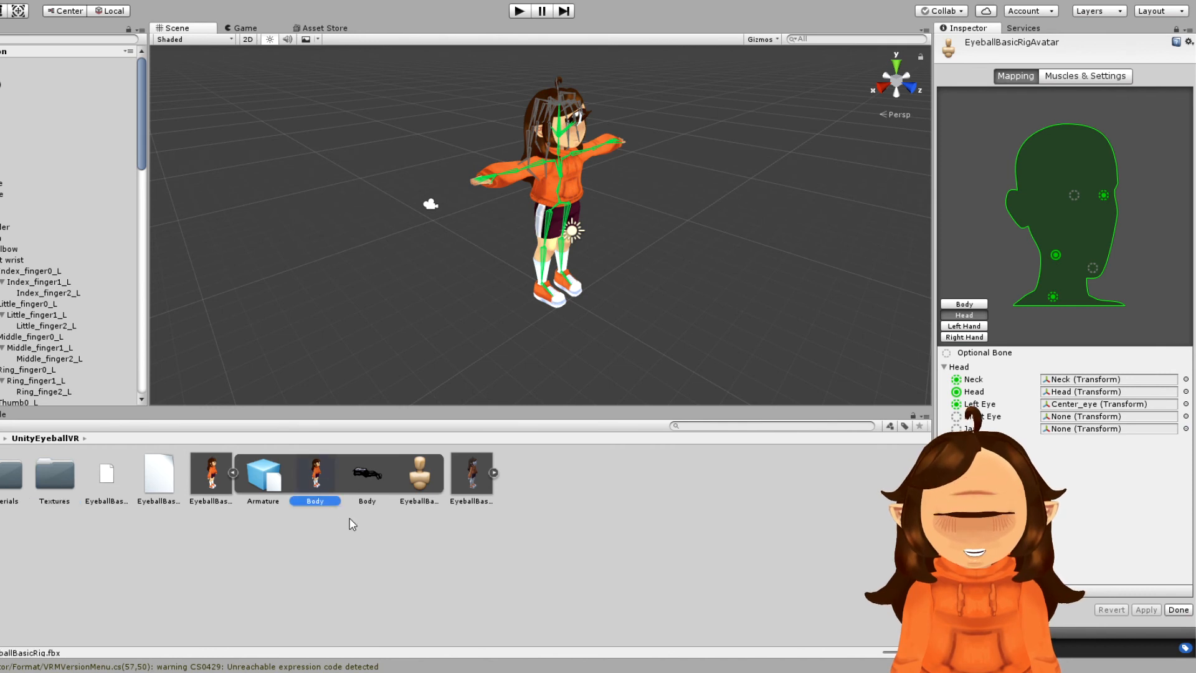
left_click(302, 523)
left_click(1177, 609)
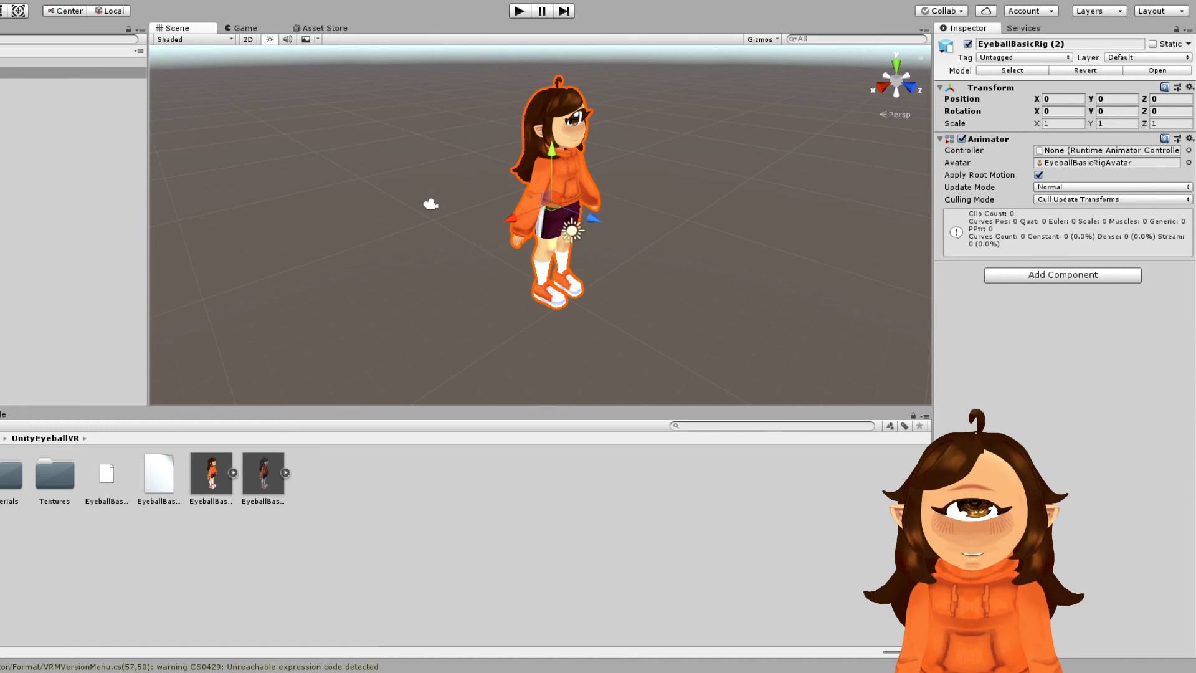
Deactivate the EyeballBasicRig model and place the EyeballBasicRig-Fixed prefab in the scene.
left_click(968, 43)
left_click_drag(568, 483, 571, 306)
key("f")
scroll(630, 216, "up", 5)
scroll(630, 222, "down", 5)
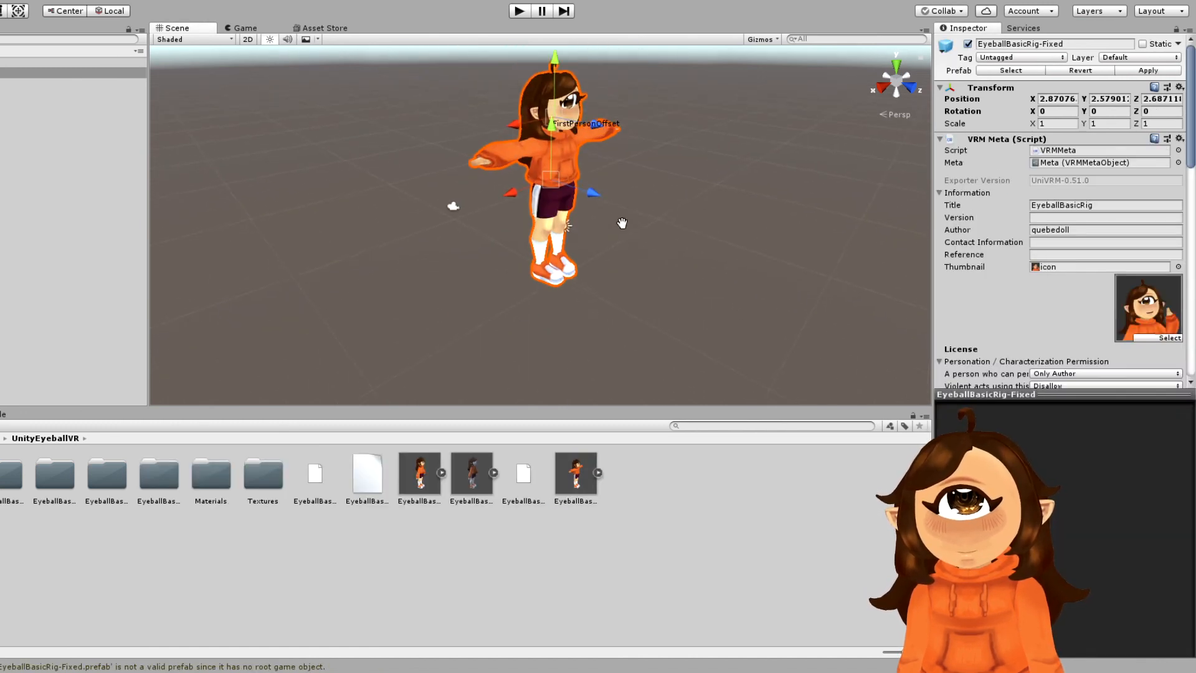
middle_click_drag(618, 230, 661, 200)
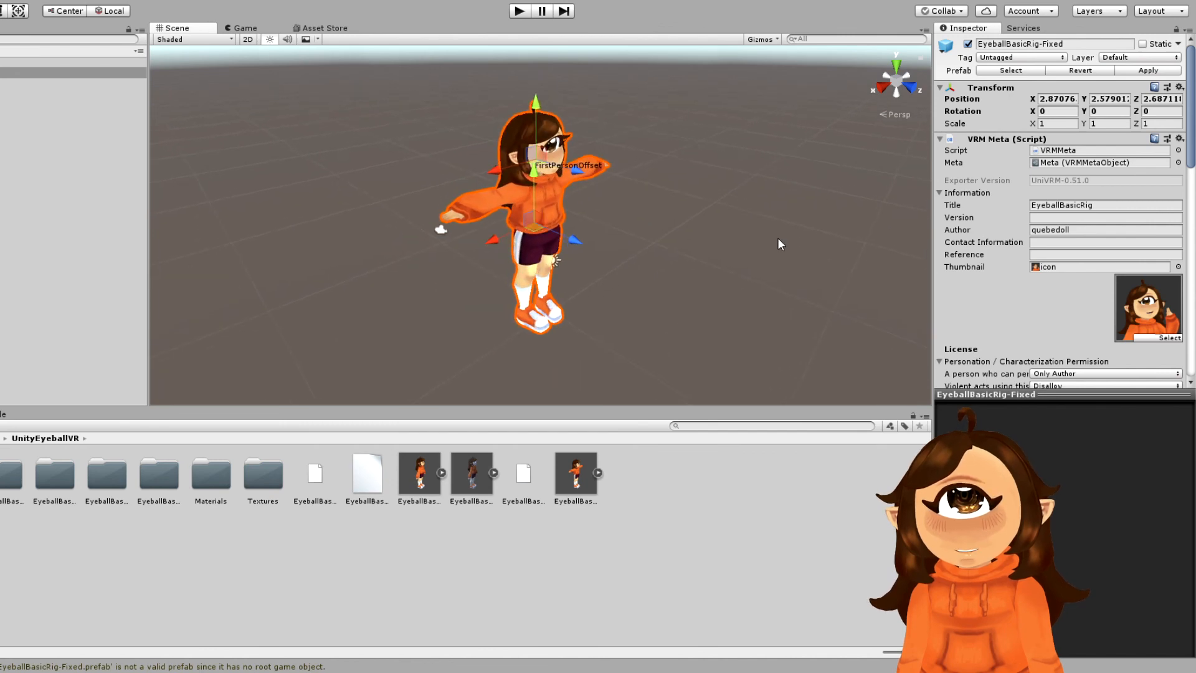
Open the BlendShape avatar asset referenced by the EyeballBasicRig-Fixed model's VRM Blend Shape Proxy.
scroll(997, 281, "down", 8)
scroll(1091, 328, "down", 3)
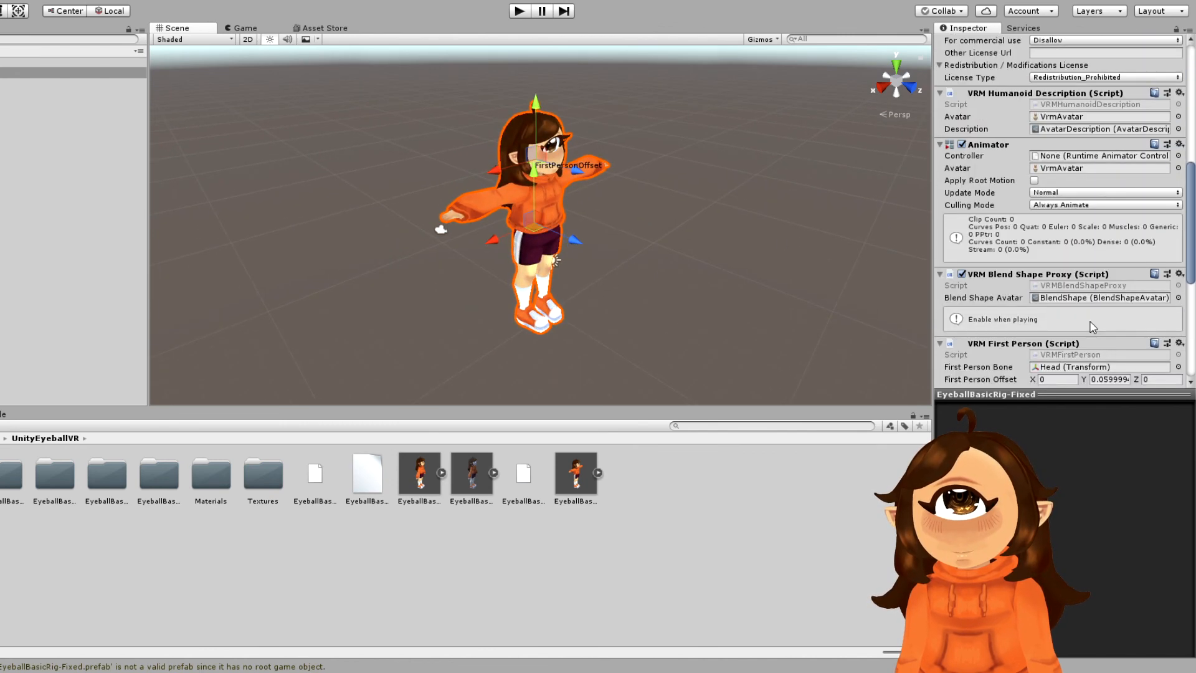
double_click(1091, 297)
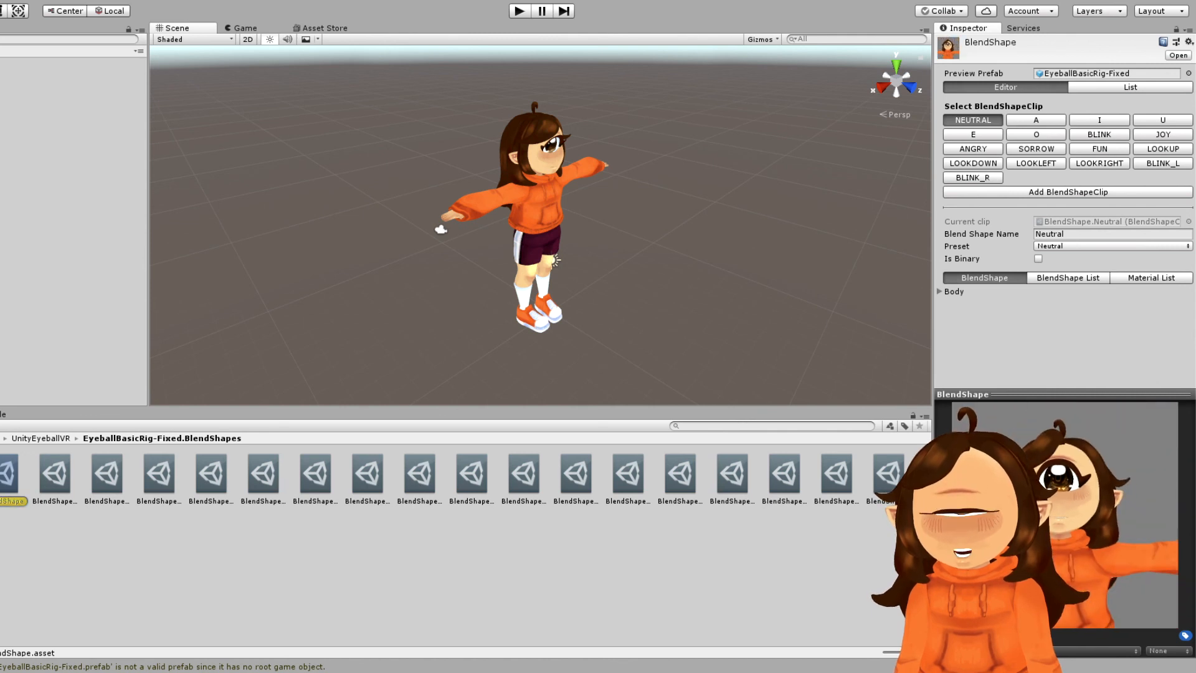
Set the body's Blink value to 0 in the BLINK_L blend shape clip.
left_click(995, 177)
left_click(1162, 164)
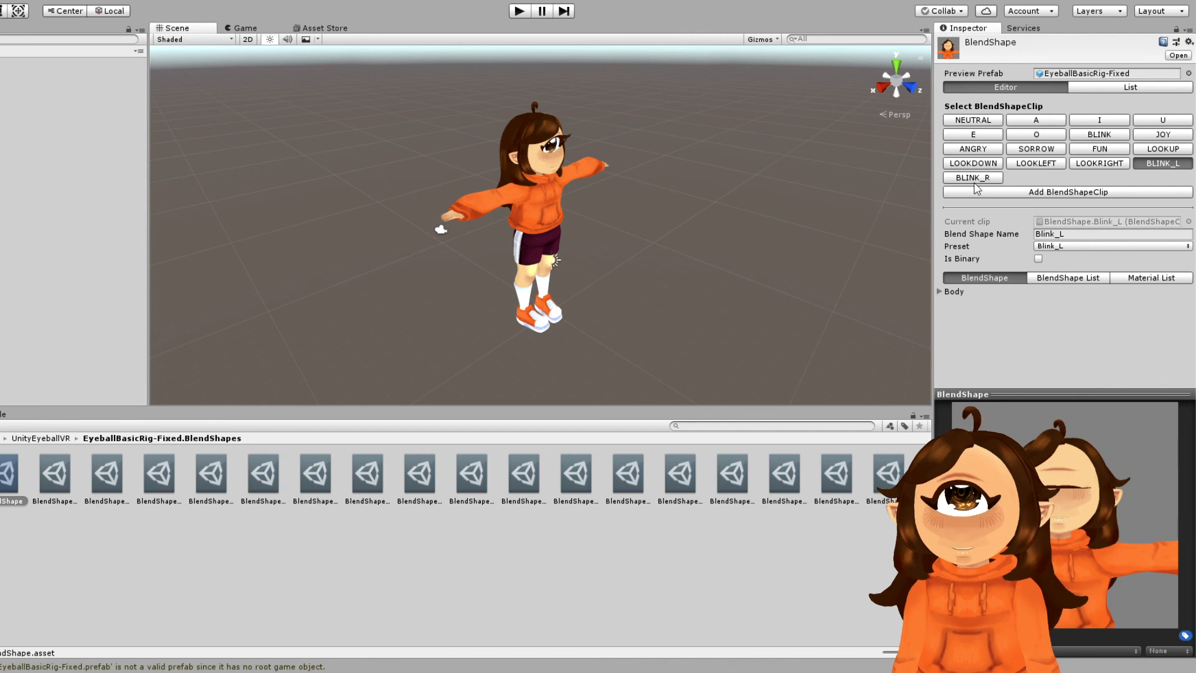
left_click(941, 291)
scroll(1064, 349, "down", 10)
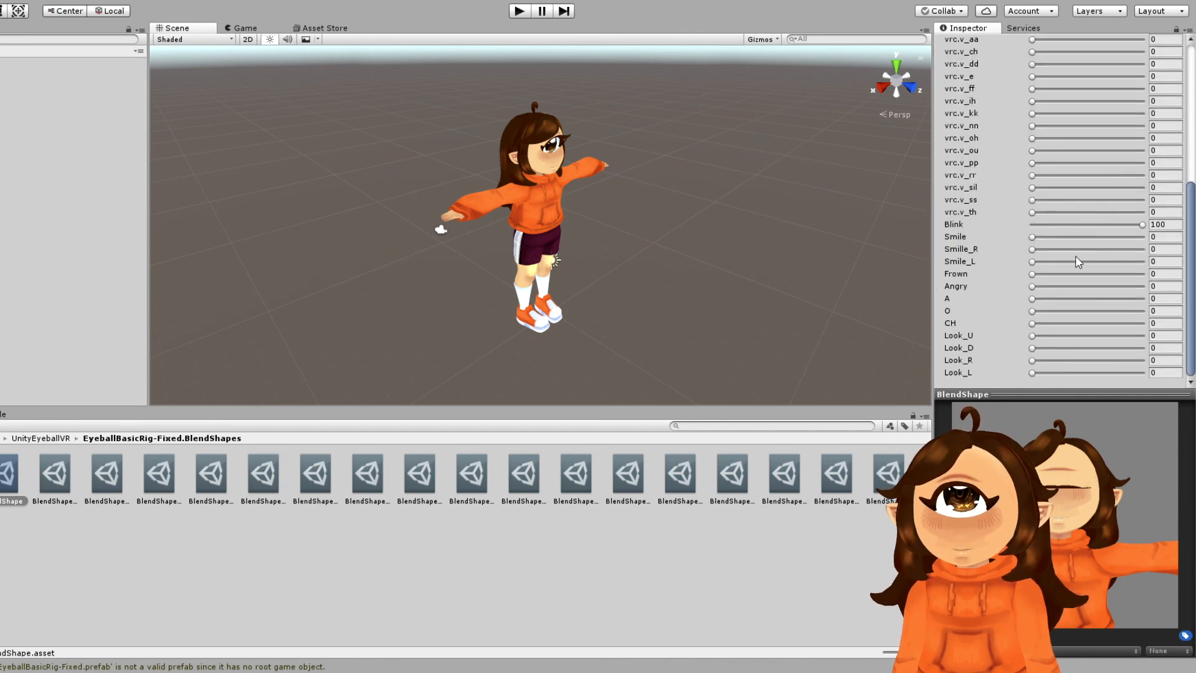
left_click_drag(1112, 224, 999, 228)
scroll(980, 232, "up", 8)
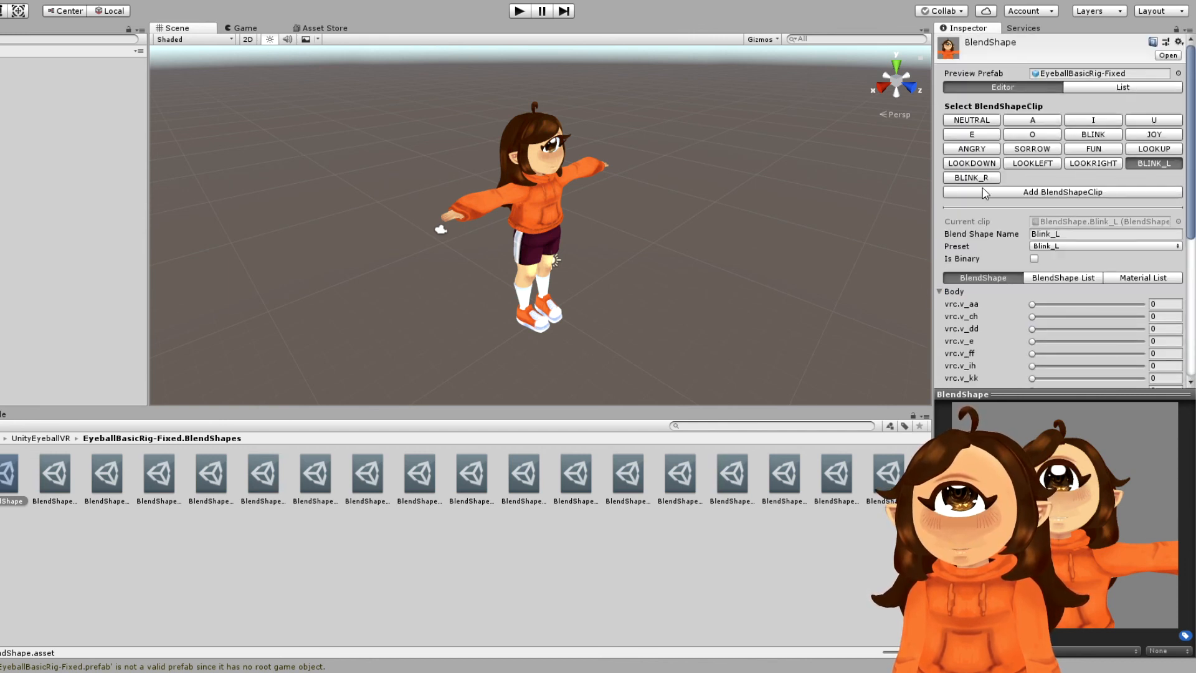
Set the body's Blink value to 0 in the BLINK_R blend shape clip.
left_click(981, 180)
left_click(949, 295)
scroll(1059, 342, "down", 10)
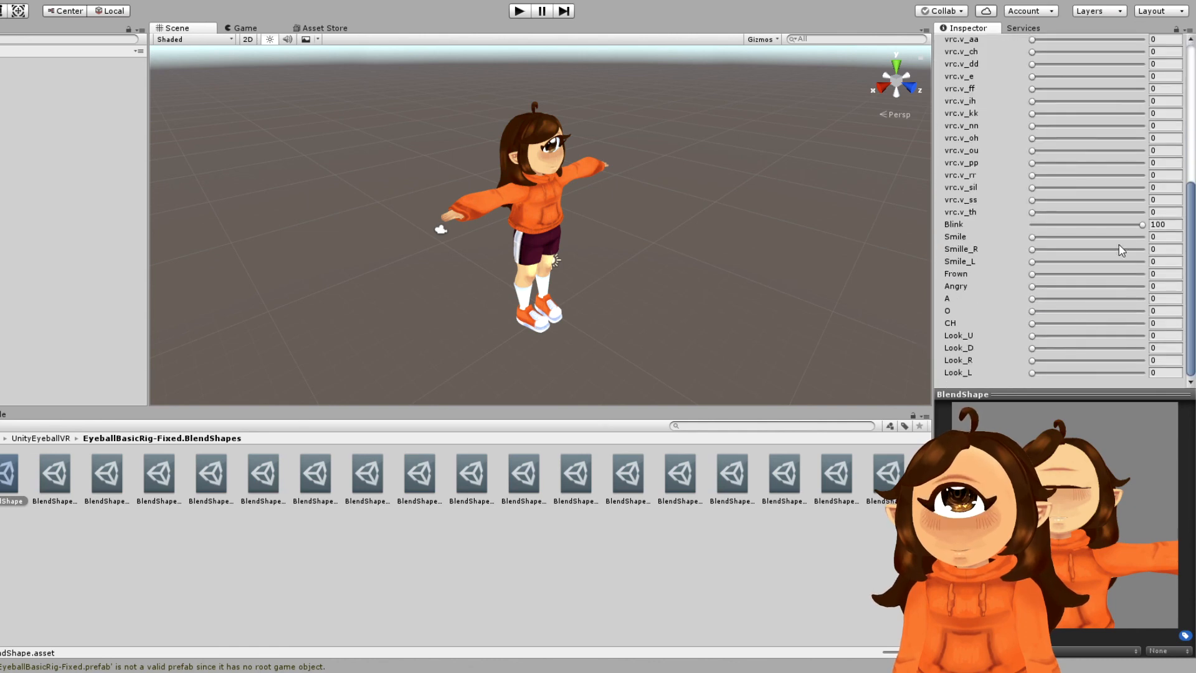
left_click_drag(1141, 225, 982, 227)
scroll(992, 234, "up", 10)
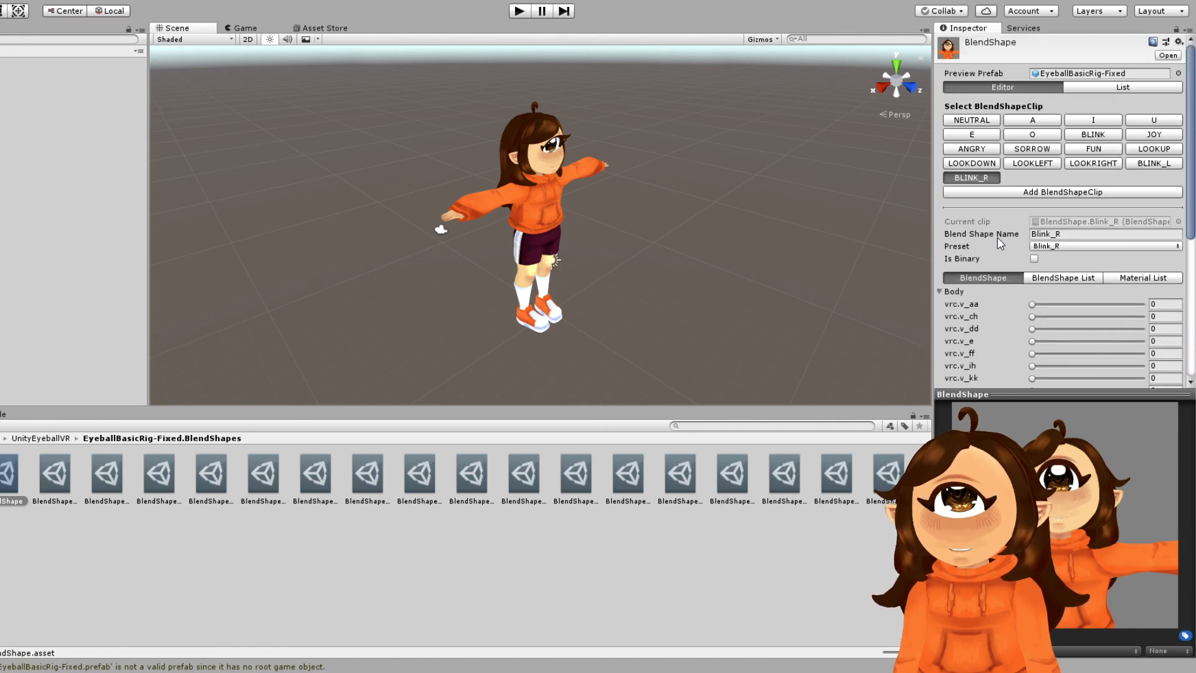
Set the body's Blink value to 100 in the BLINK_L blend shape clip.
left_click(1155, 163)
left_click(939, 293)
scroll(1076, 358, "down", 10)
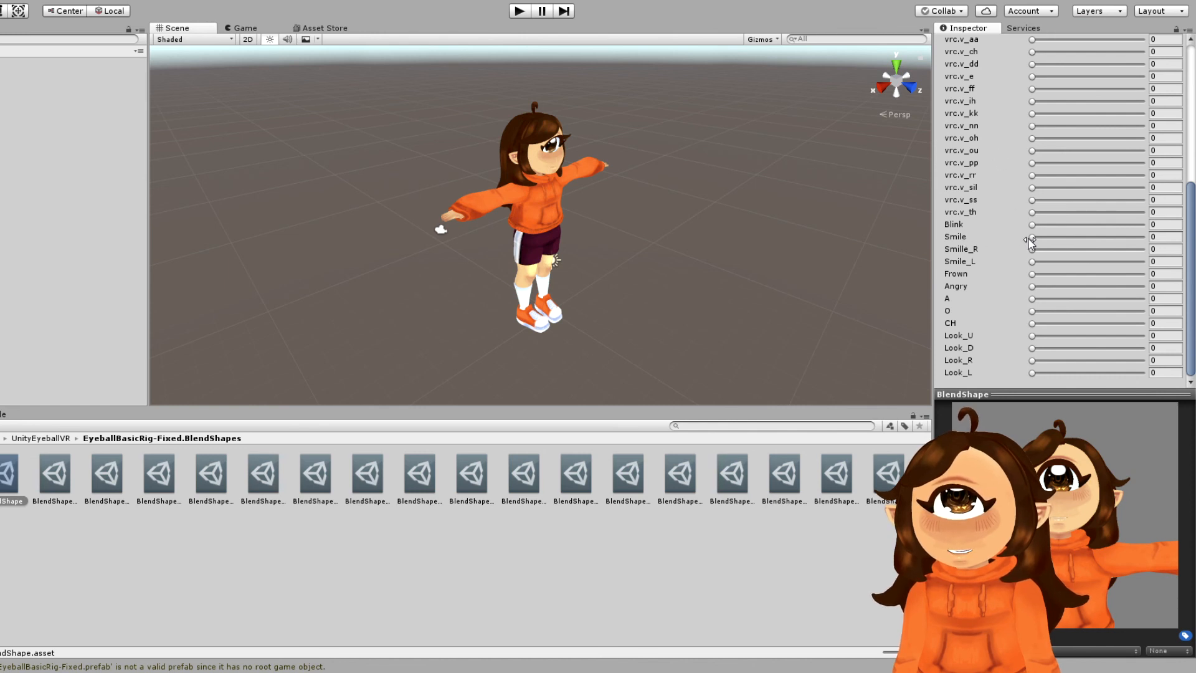
scroll(1156, 234, "up", 10)
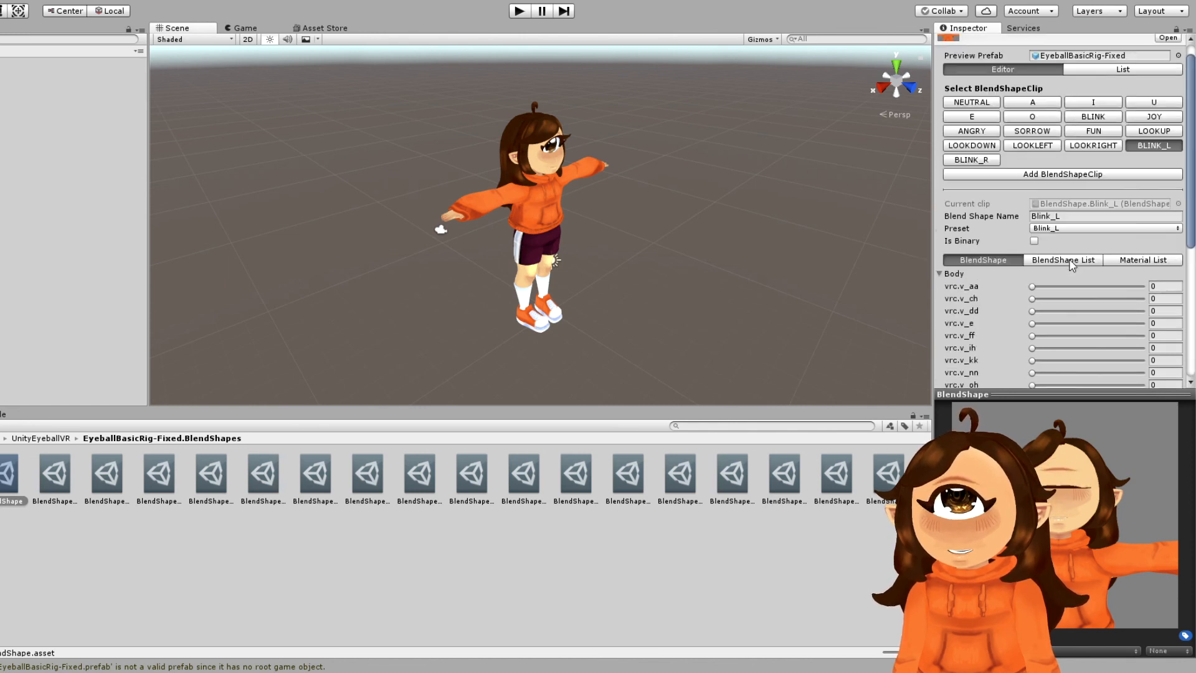
Set the body's Blink value to 100 in the BLINK_R blend shape clip.
left_click(976, 178)
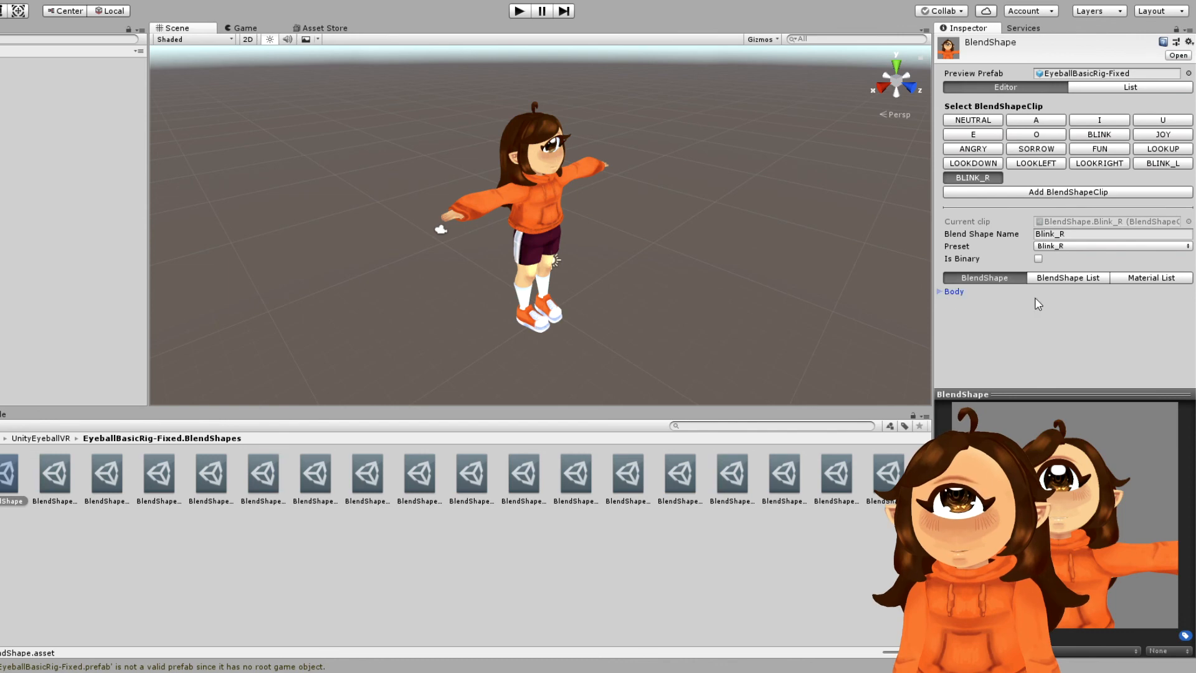
left_click(939, 292)
scroll(1041, 284, "down", 10)
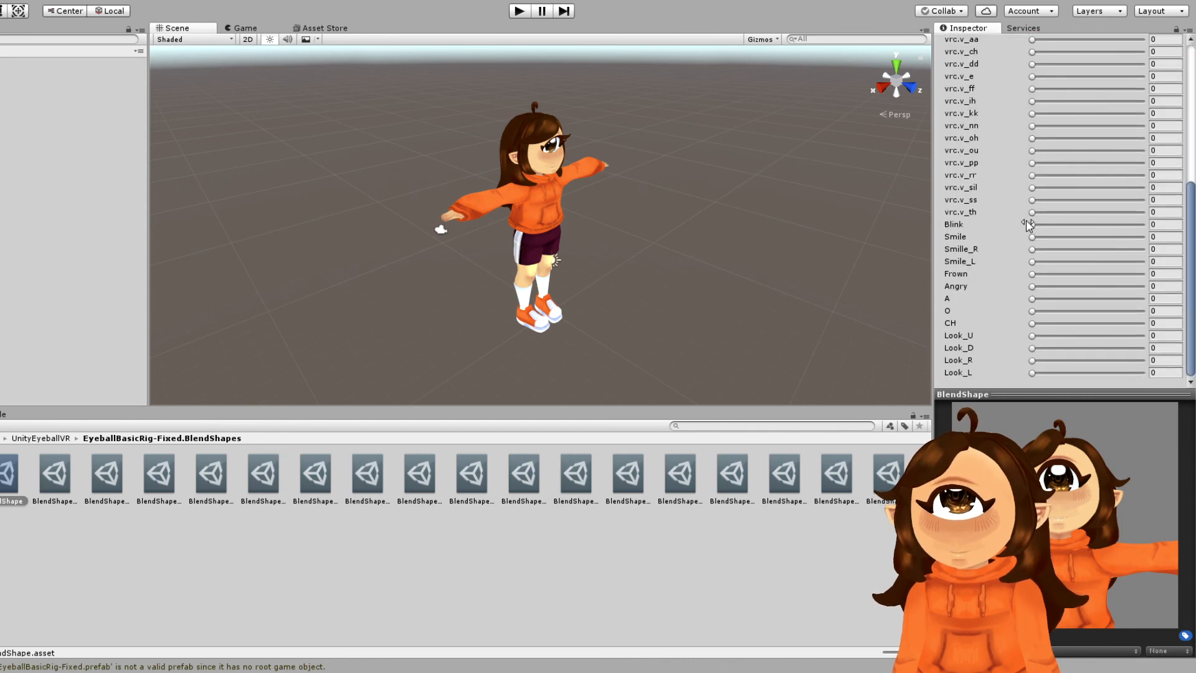
left_click_drag(1051, 224, 1146, 225)
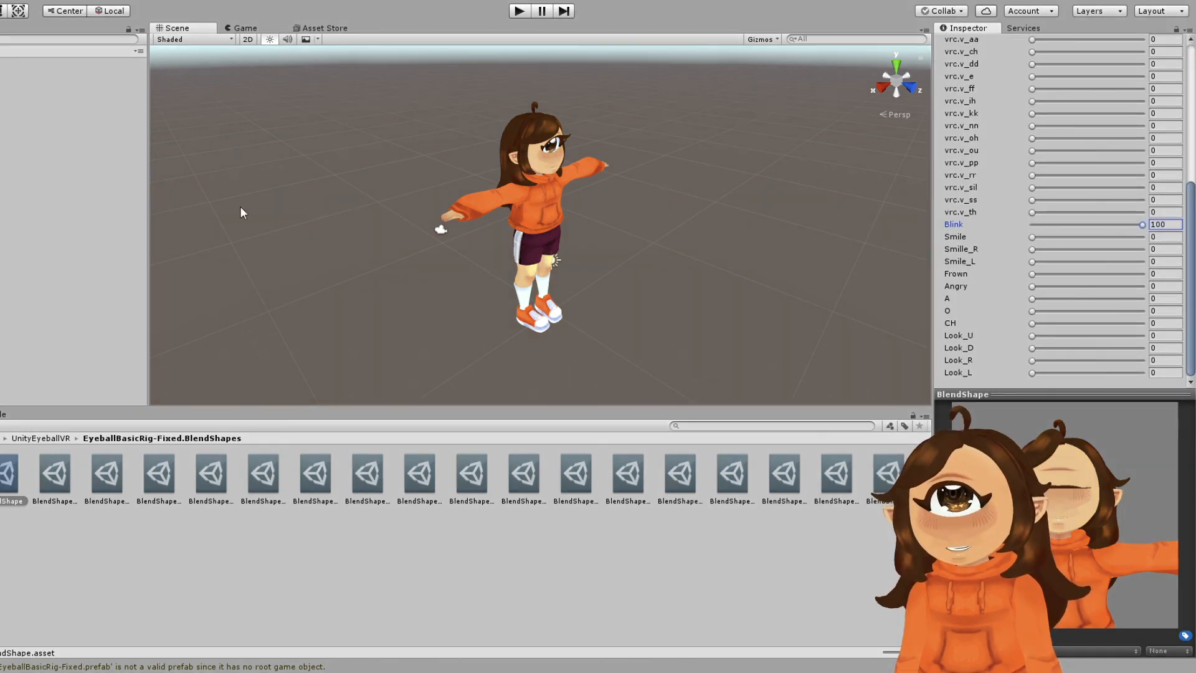